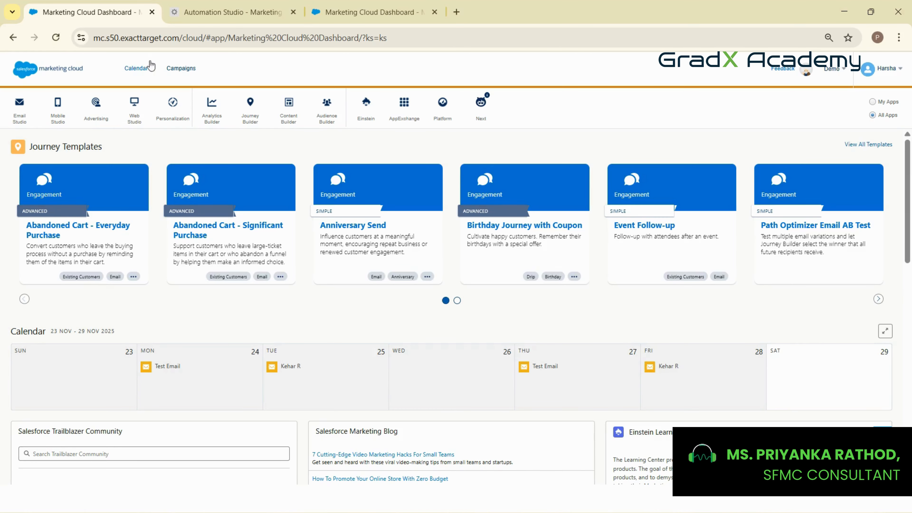
# Step: Open Automation Studio from the Journey Builder apps on the Marketing Cloud dashboard
pyautogui.click(198, 8)
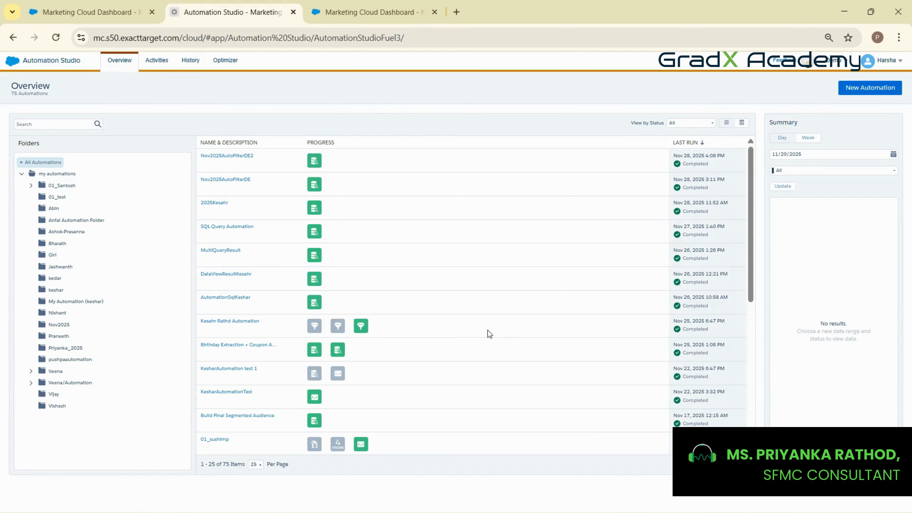
pyautogui.click(115, 4)
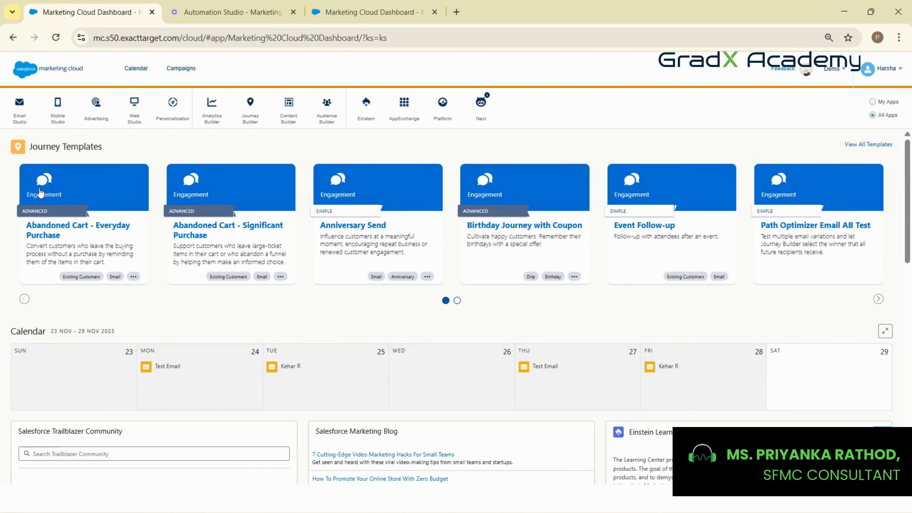
pyautogui.moveTo(17, 114)
pyautogui.moveTo(253, 118)
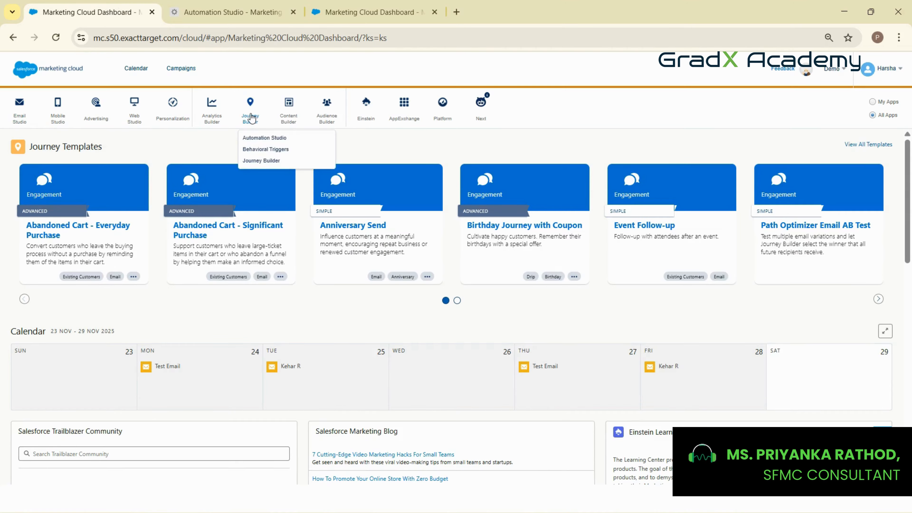
pyautogui.click(261, 141)
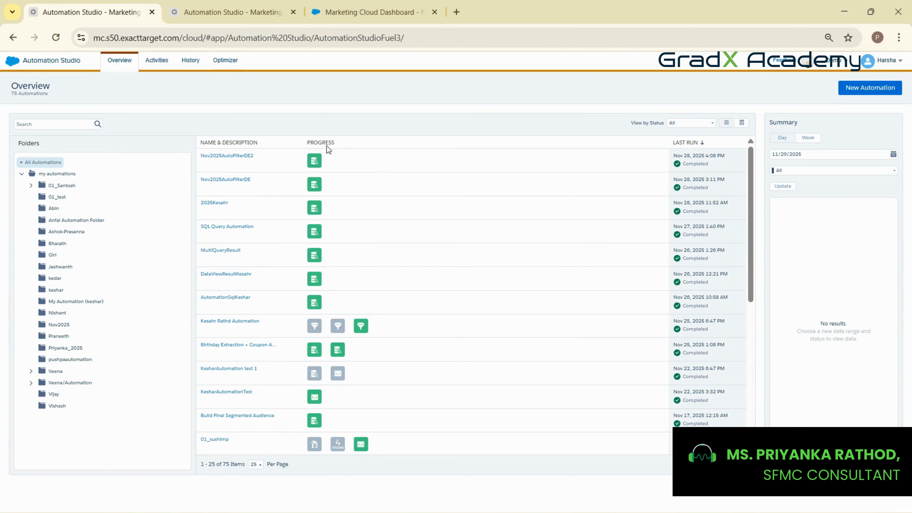
# Step: Examine the step status details of several listed automations, including Nov2025AutoFilterDE2 and backup_dataviews_automation
pyautogui.moveTo(315, 166)
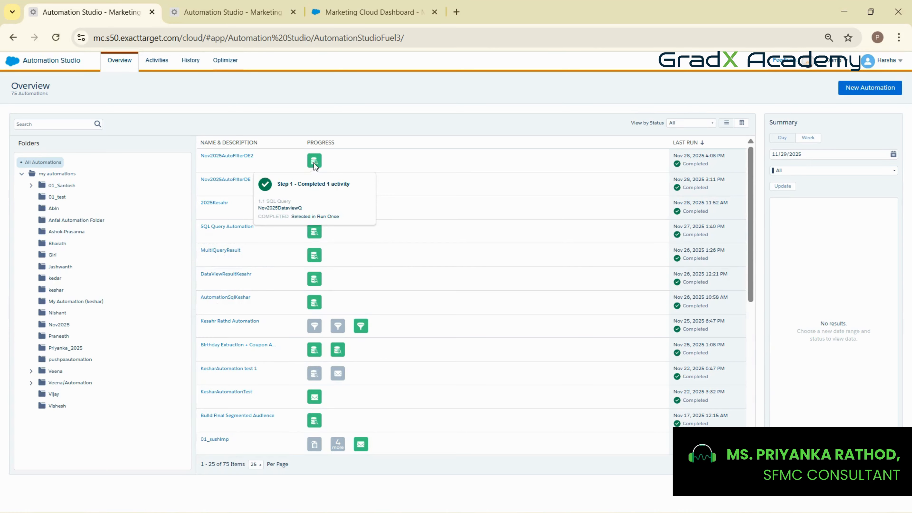
pyautogui.moveTo(315, 327)
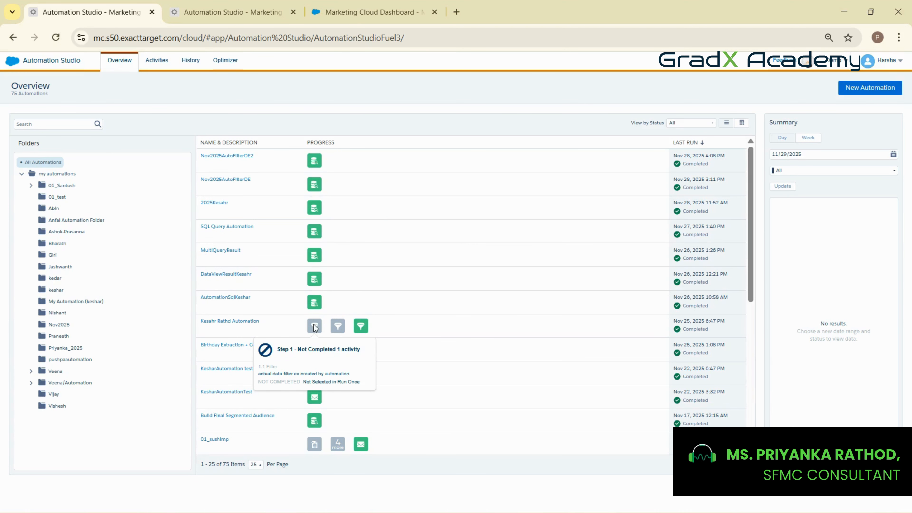
pyautogui.scroll(-10, 315, 328)
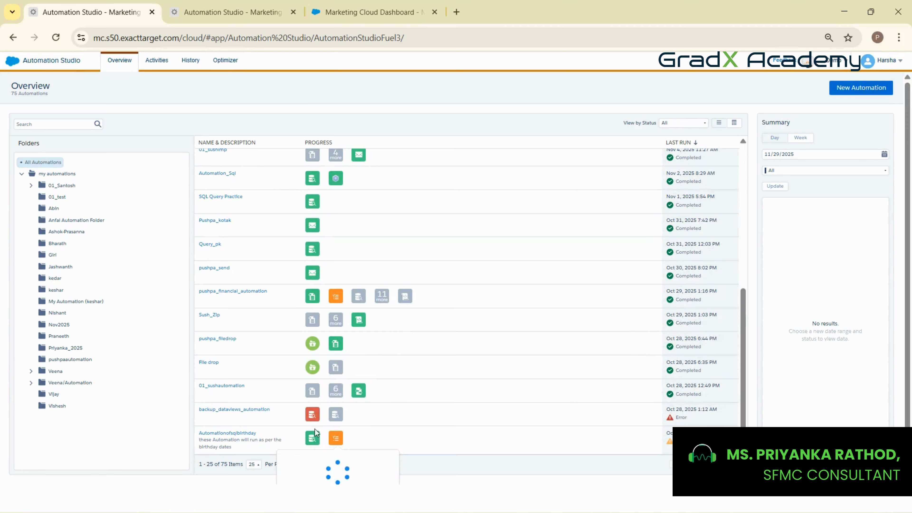
pyautogui.moveTo(313, 416)
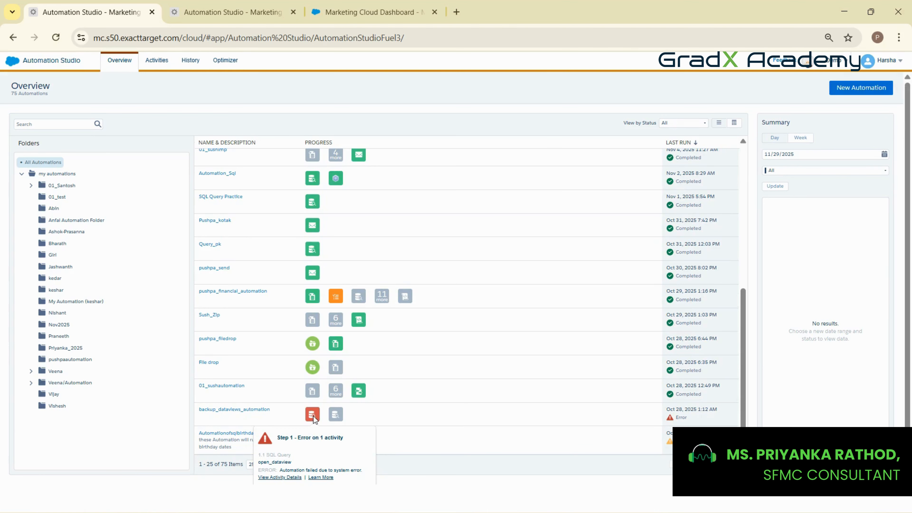
pyautogui.scroll(8, 436, 248)
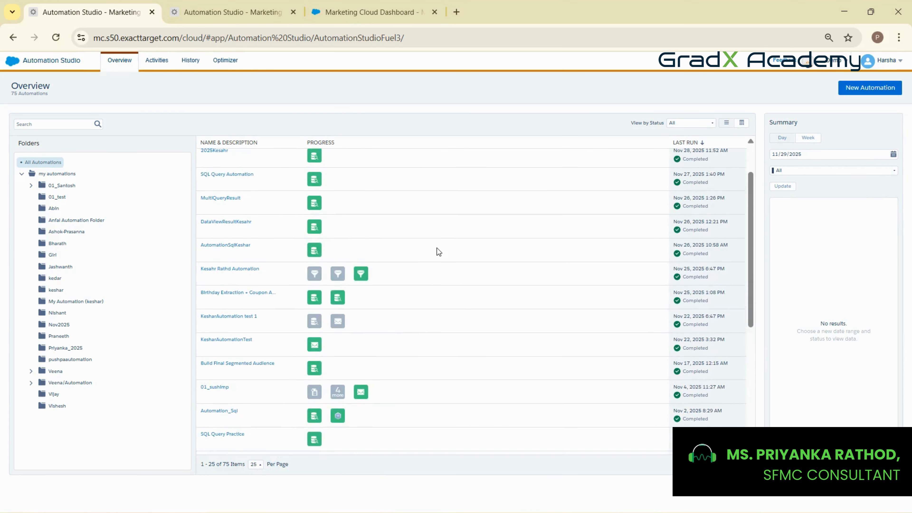
pyautogui.scroll(2, 437, 248)
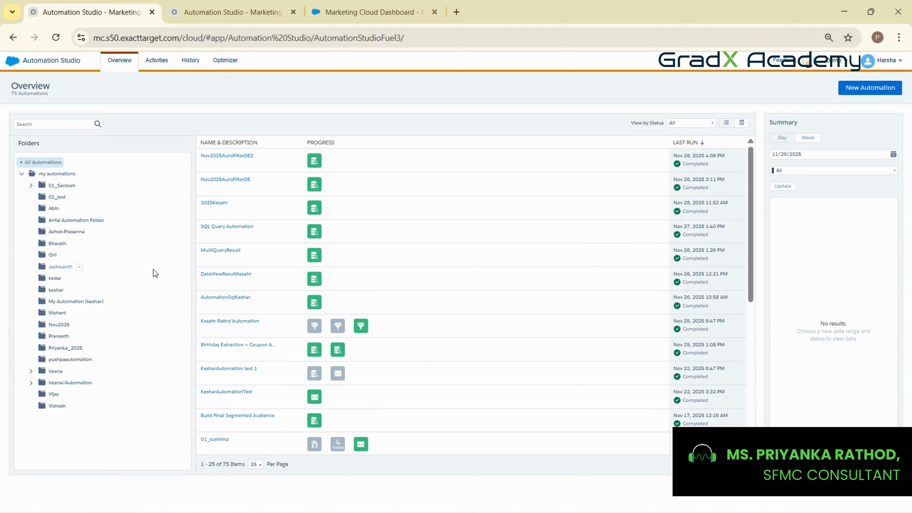
# Step: Create a new automation and review the available starting sources and activities for its workflow
pyautogui.click(853, 89)
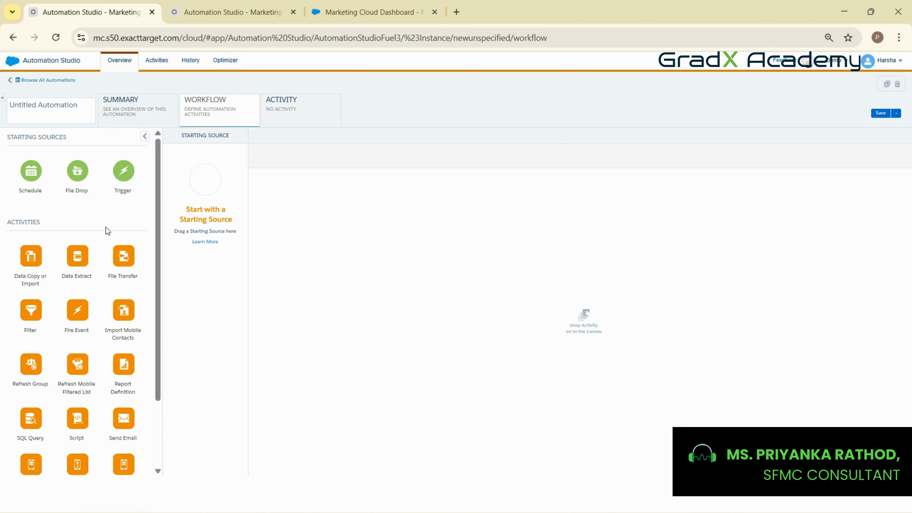
pyautogui.scroll(-3, 74, 346)
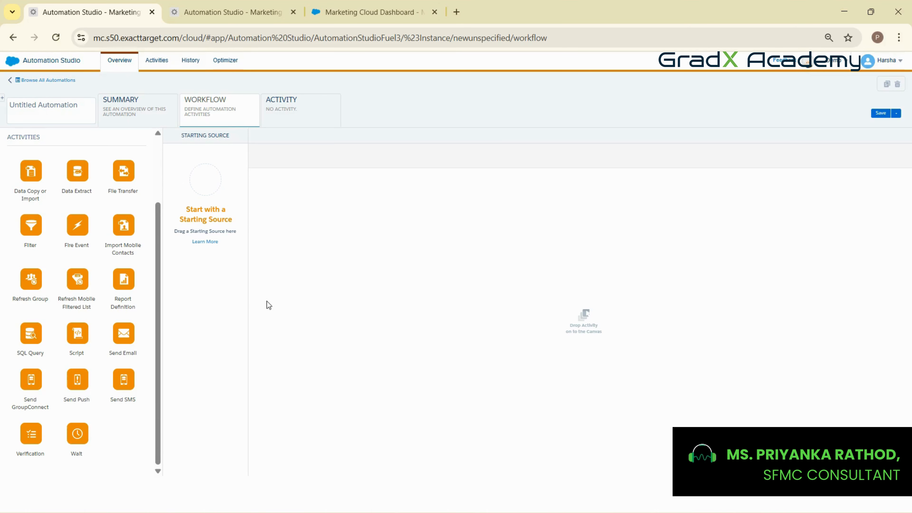
pyautogui.click(52, 110)
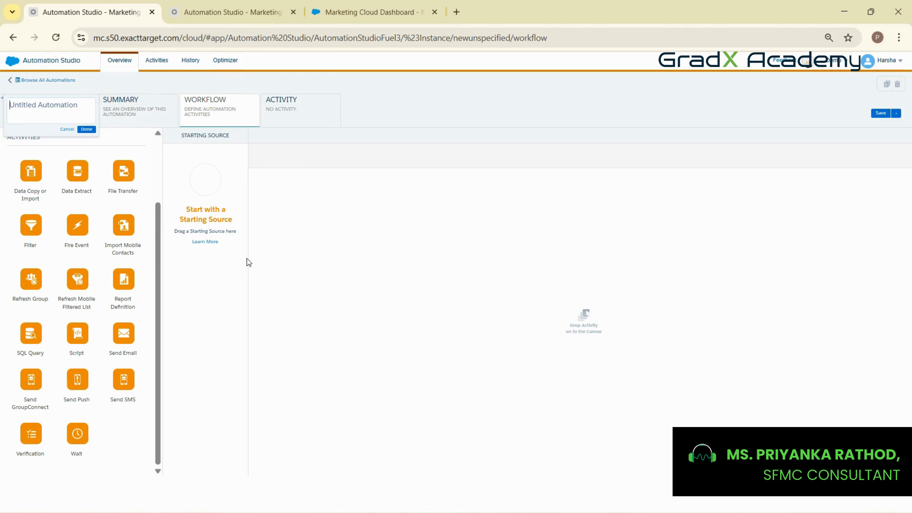
pyautogui.scroll(3, 70, 277)
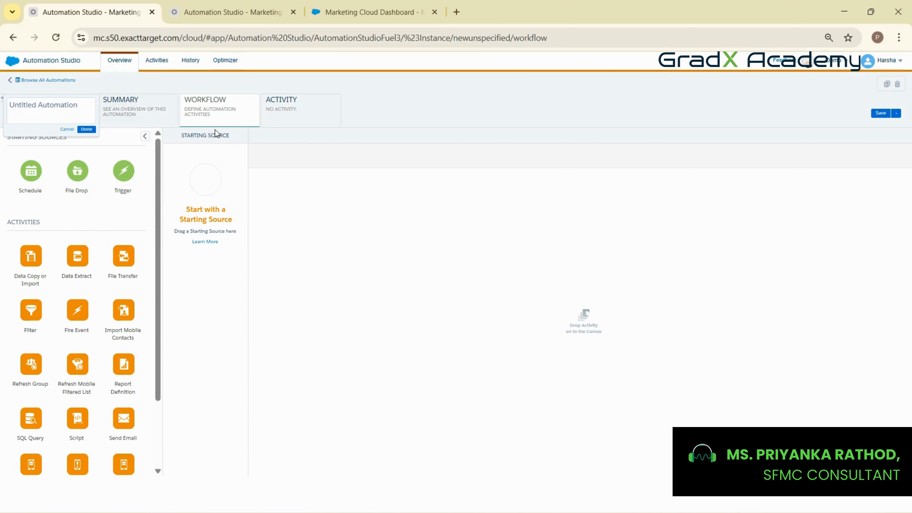
pyautogui.hotkey('alt', 'Tab')
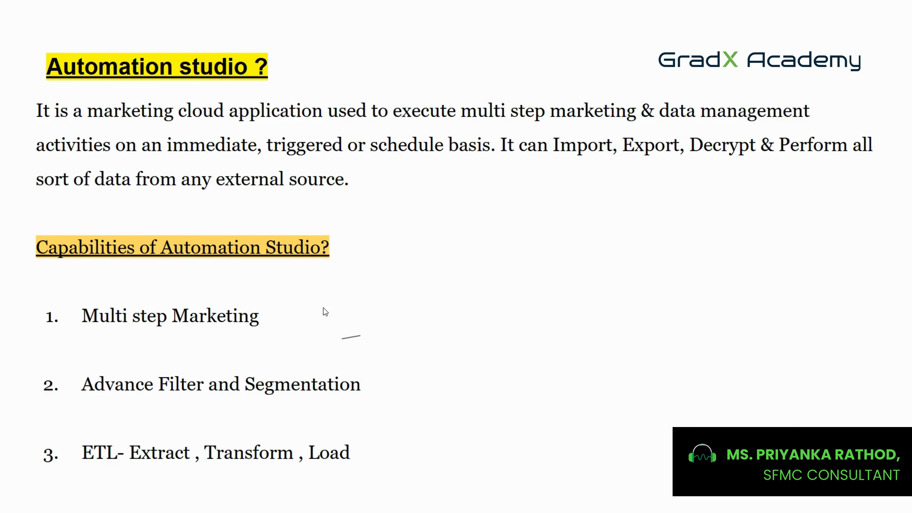
pyautogui.hotkey('alt', 'Tab')
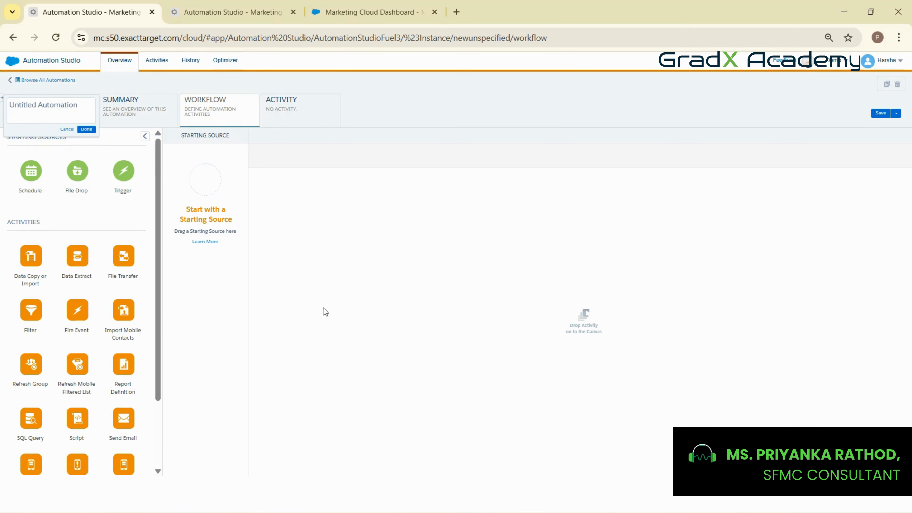
# Step: Add Send Email, Send SMS, Send Push and Send GroupConnect activities to the workflow as steps 1 to 4
pyautogui.scroll(-3, 151, 410)
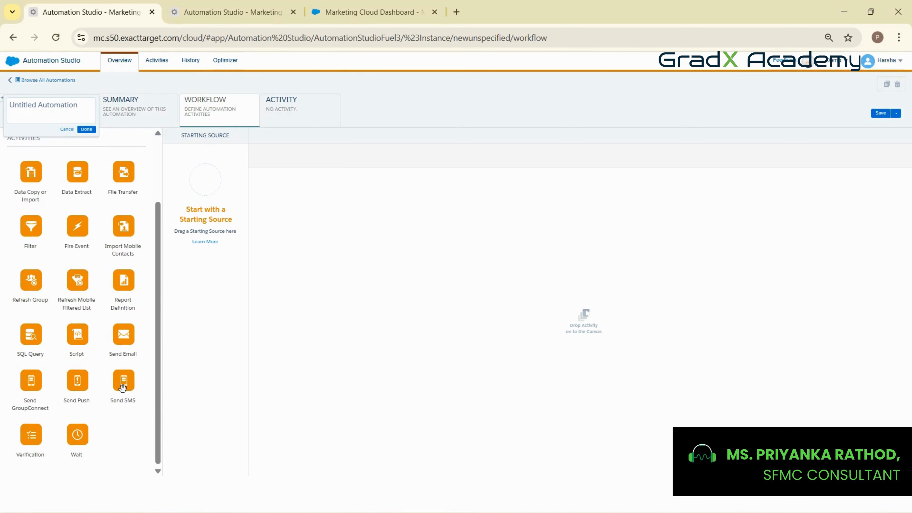
pyautogui.moveTo(124, 333); pyautogui.dragTo(314, 260)
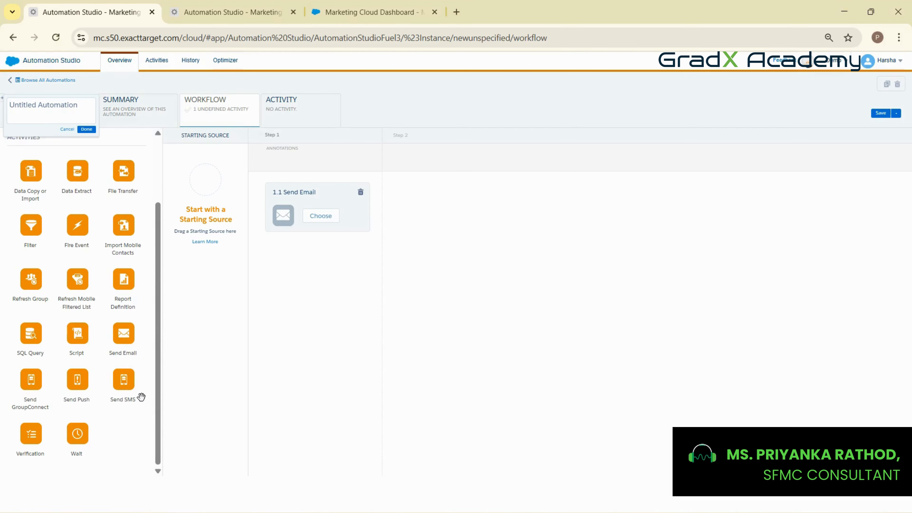
pyautogui.moveTo(124, 379); pyautogui.dragTo(409, 288)
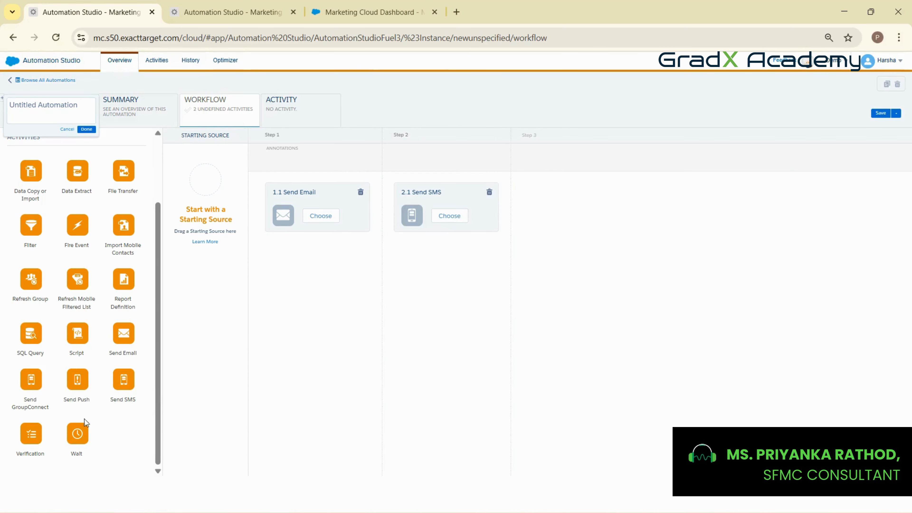
pyautogui.moveTo(83, 390); pyautogui.dragTo(575, 252)
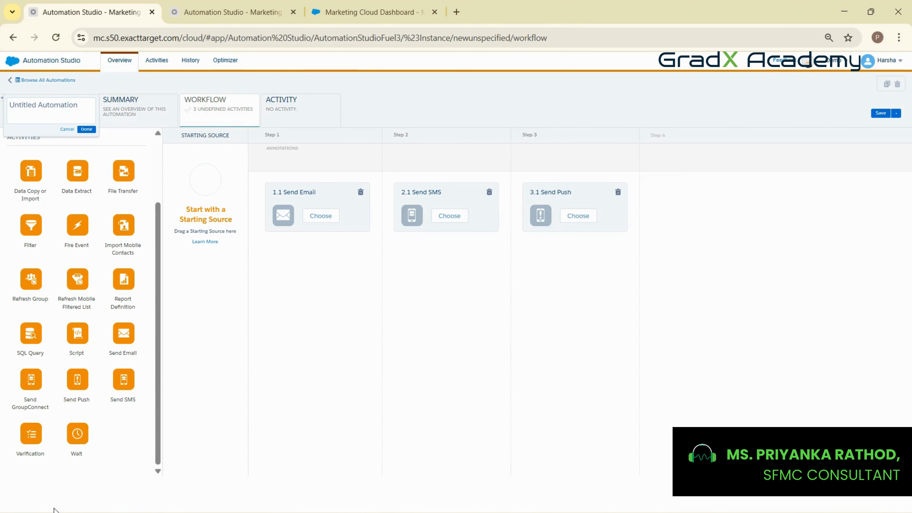
pyautogui.moveTo(31, 381); pyautogui.dragTo(706, 260)
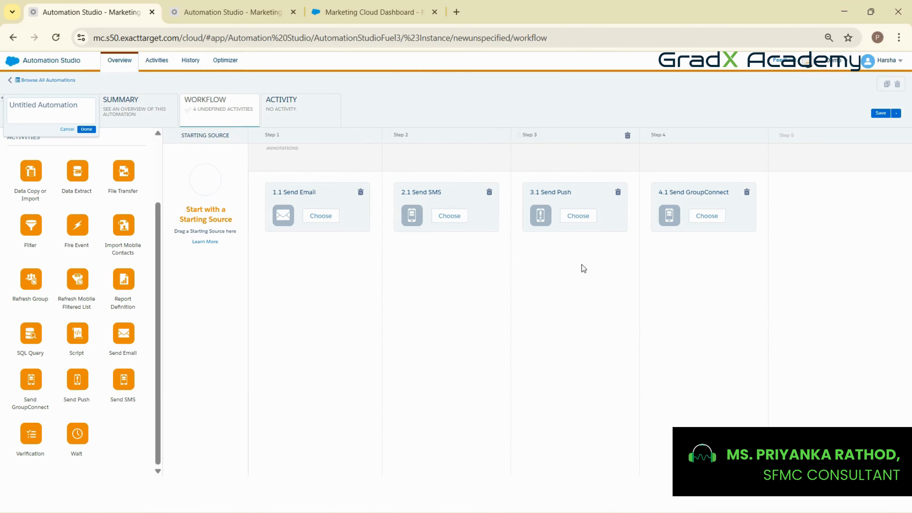
# Step: Move the Send SMS, Send Push and Send GroupConnect activities into step 1 beneath Send Email
pyautogui.moveTo(483, 204); pyautogui.dragTo(337, 280)
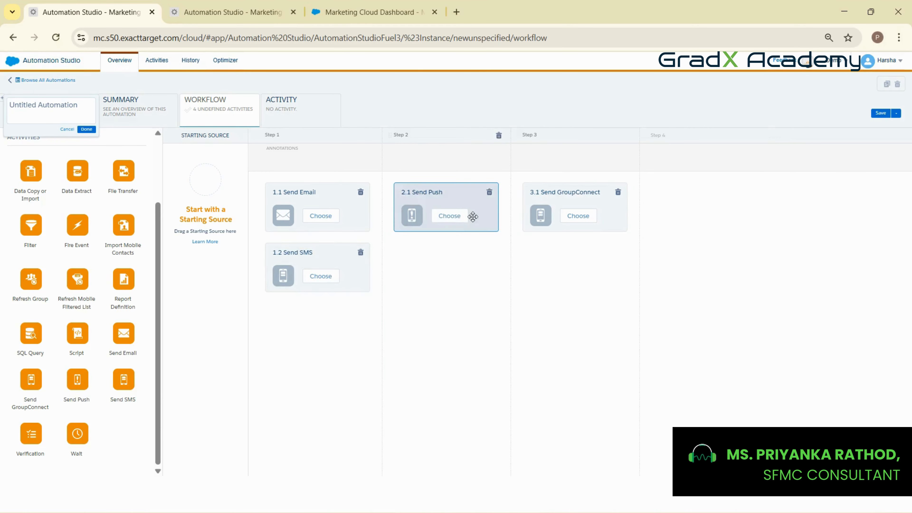
pyautogui.moveTo(473, 216); pyautogui.dragTo(433, 273)
pyautogui.moveTo(470, 212); pyautogui.dragTo(316, 397)
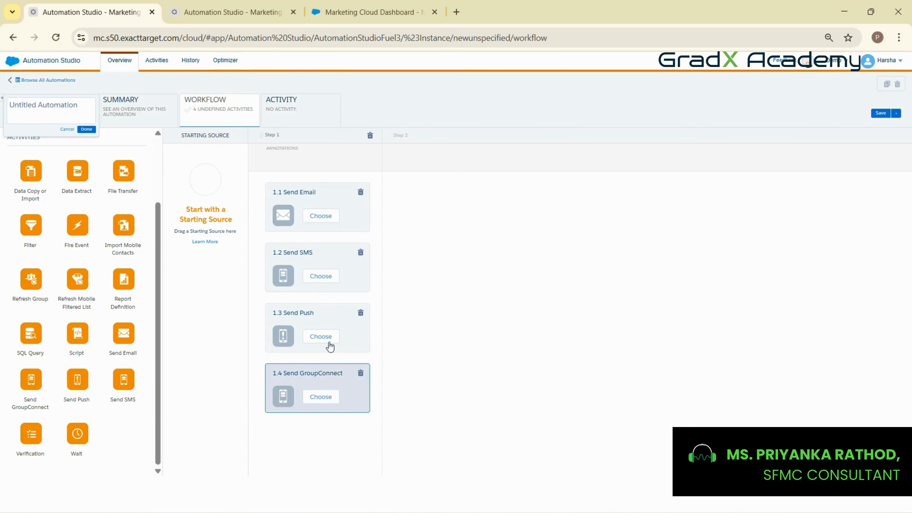
# Step: Move Send SMS, Send Push and Send GroupConnect out of step 1 into separate steps 2, 3 and 4
pyautogui.click(452, 240)
pyautogui.moveTo(298, 262); pyautogui.dragTo(393, 326)
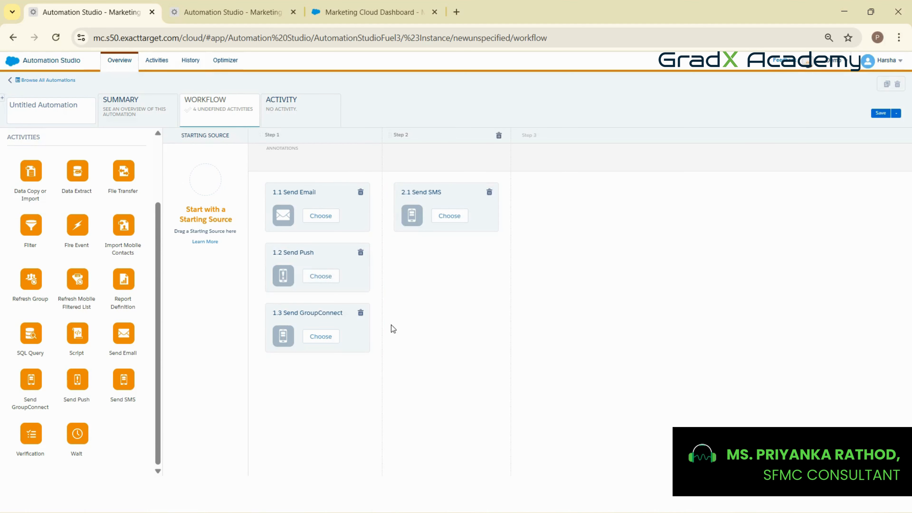
pyautogui.moveTo(330, 256); pyautogui.dragTo(574, 209)
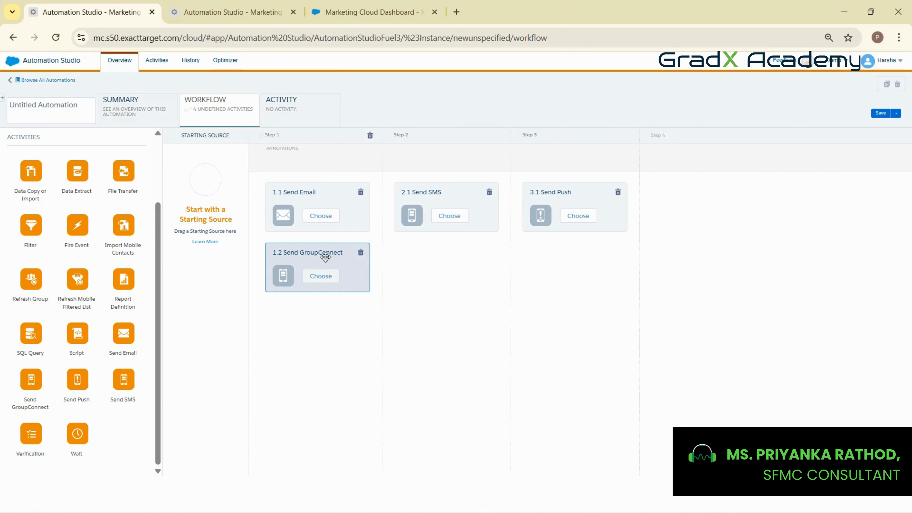
pyautogui.moveTo(325, 255); pyautogui.dragTo(652, 237)
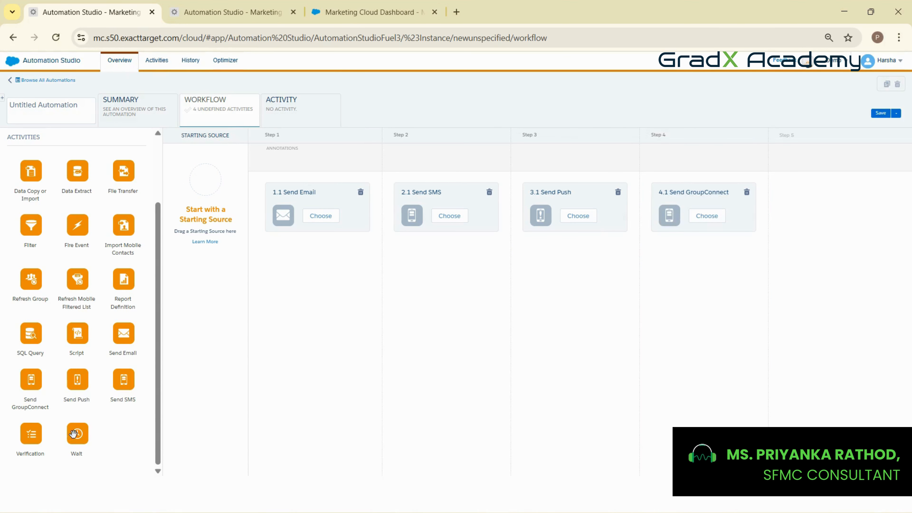
# Step: Insert a Wait activity between Send Email and Send SMS and set its duration to 1 minute
pyautogui.moveTo(77, 434); pyautogui.dragTo(382, 209)
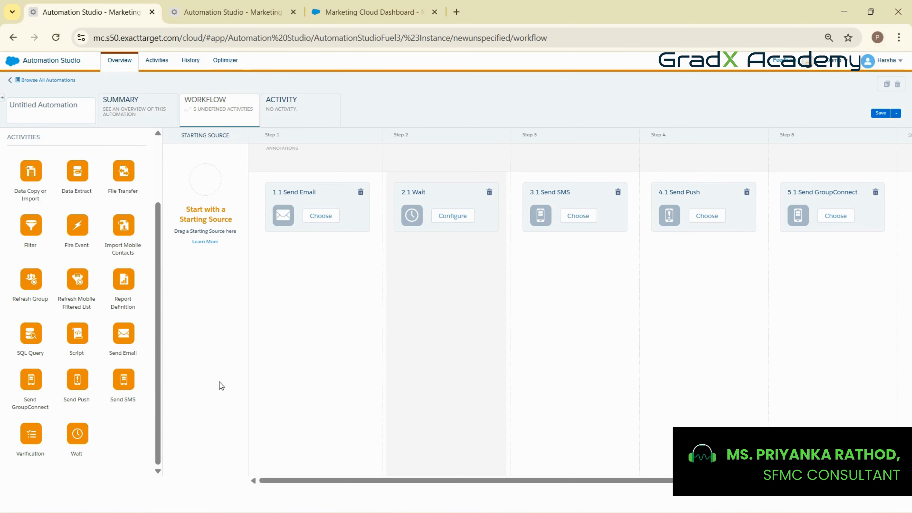
pyautogui.click(455, 217)
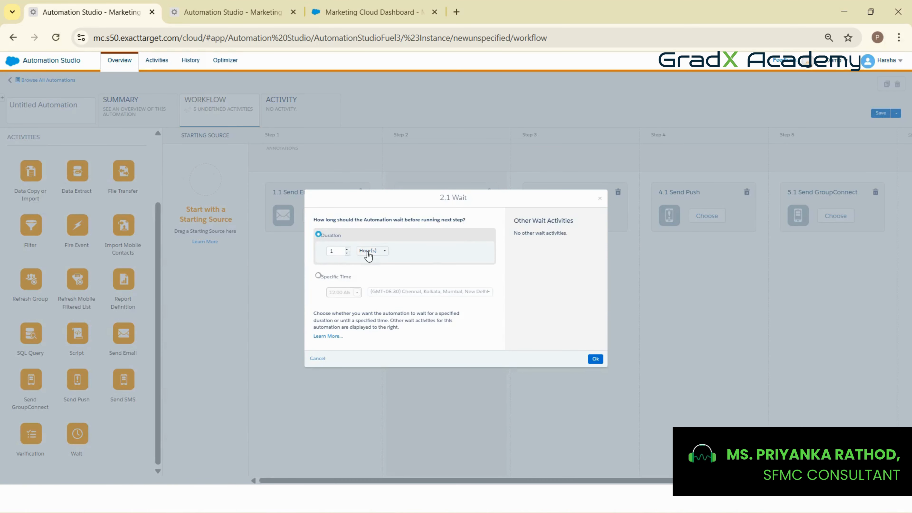
pyautogui.click(368, 251)
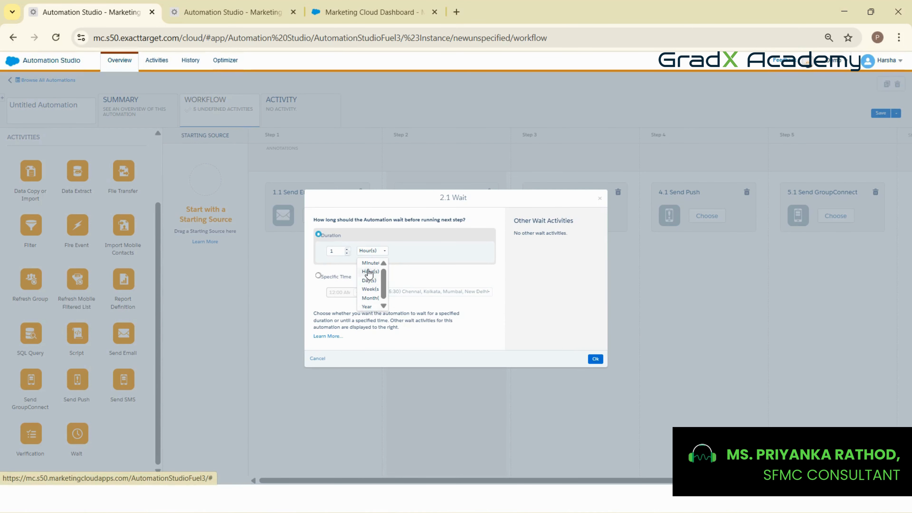
pyautogui.click(370, 264)
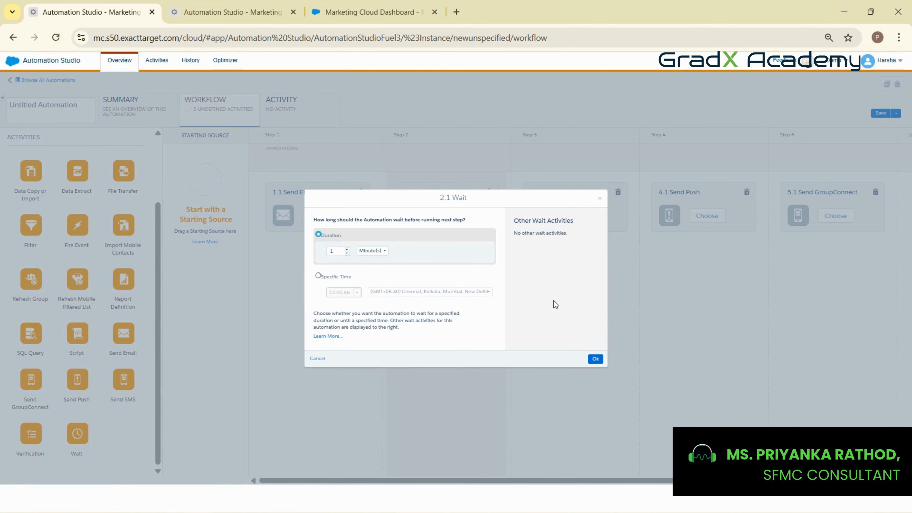
pyautogui.click(595, 360)
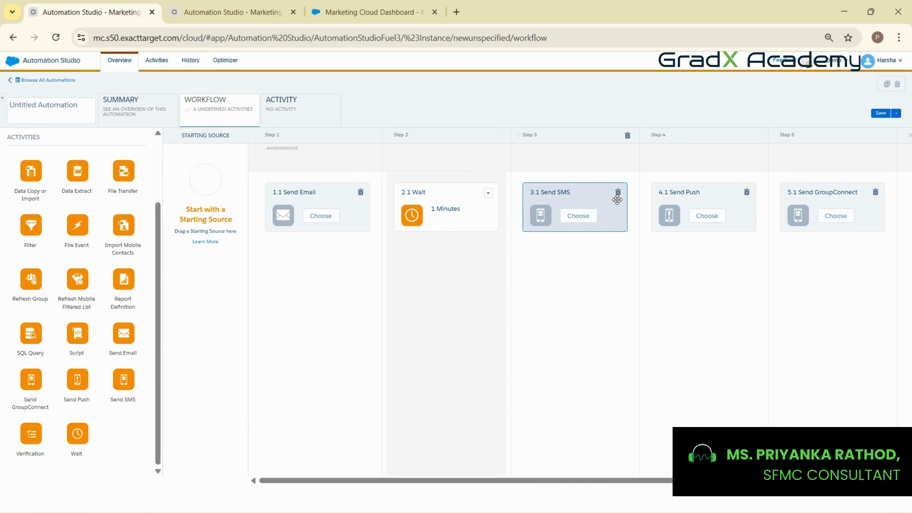
# Step: Delete the Send SMS, Send Push and Send GroupConnect activities from the workflow
pyautogui.click(618, 193)
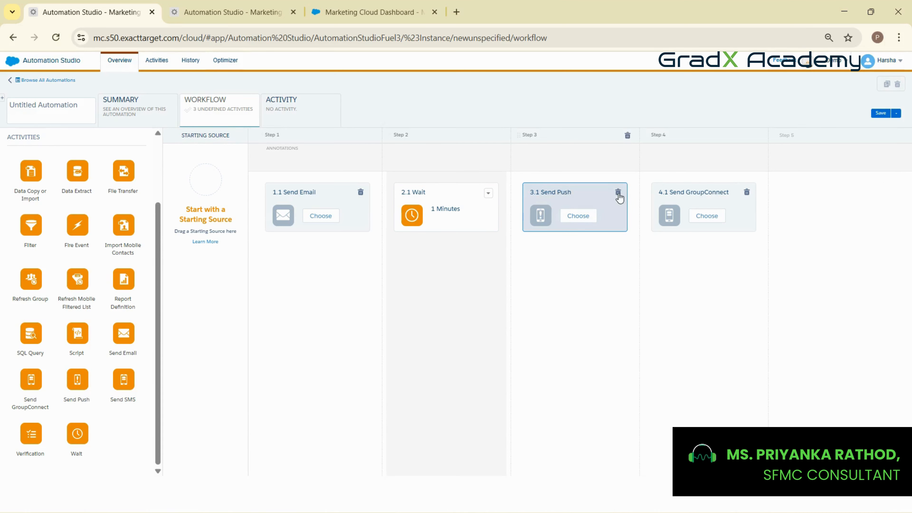
pyautogui.click(618, 194)
pyautogui.click(619, 193)
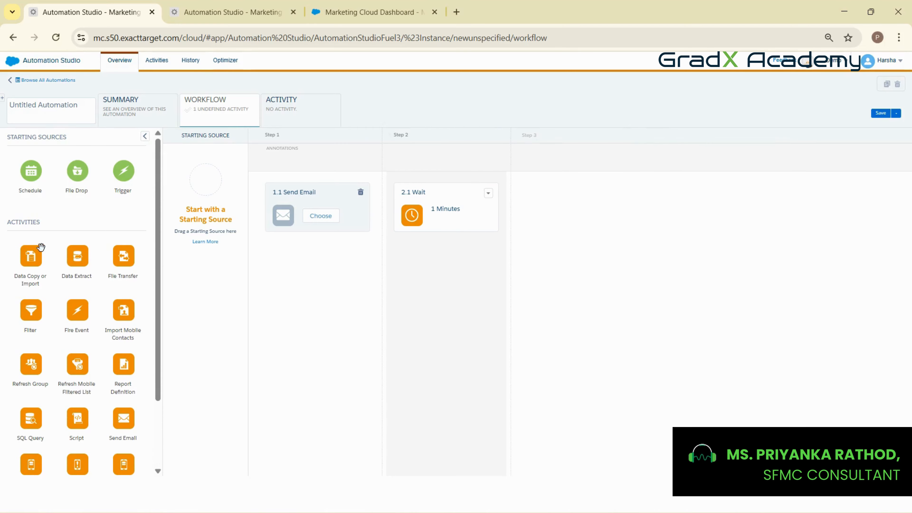
# Step: Add a Schedule starting source to the automation and set its start date to 29/11/2025
pyautogui.moveTo(31, 173); pyautogui.dragTo(208, 185)
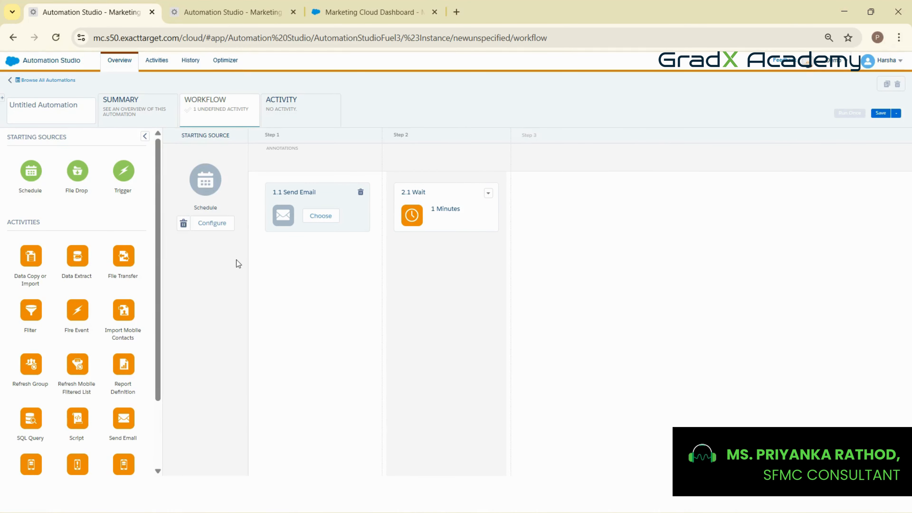
pyautogui.click(209, 223)
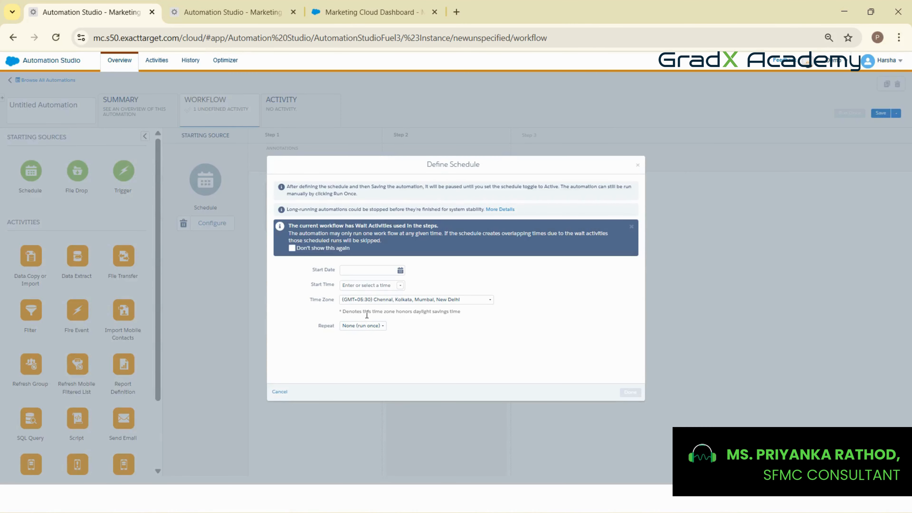
pyautogui.click(362, 270)
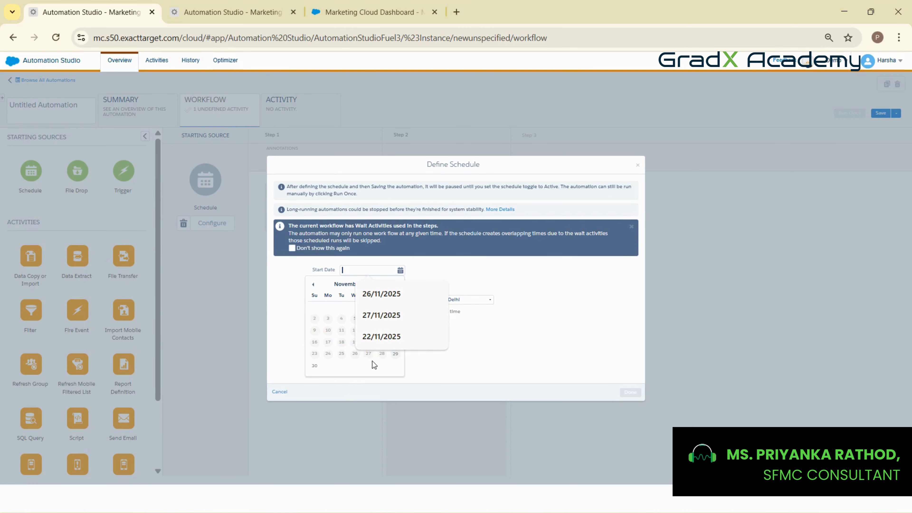
pyautogui.click(396, 356)
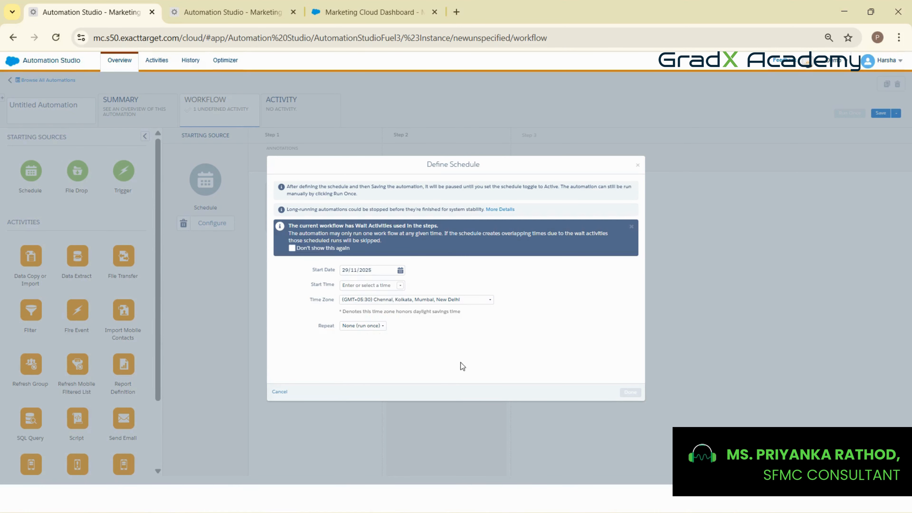
pyautogui.click(400, 271)
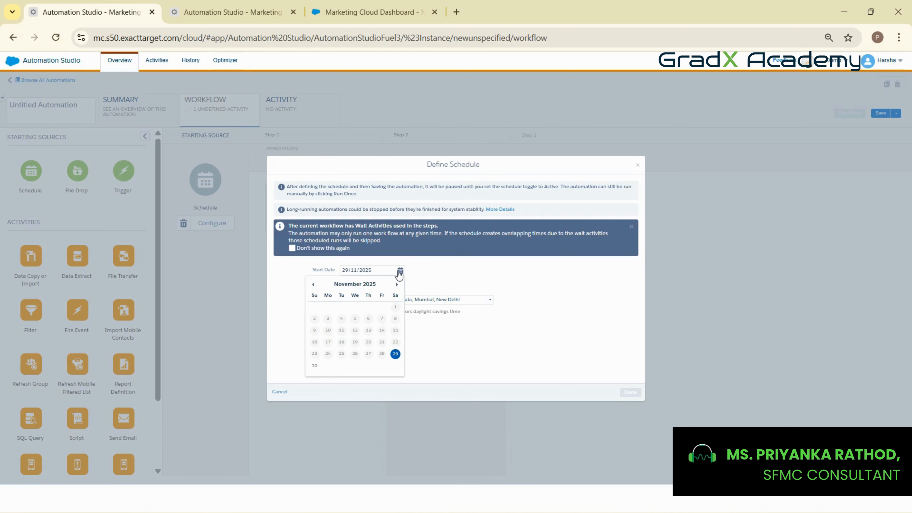
pyautogui.click(396, 353)
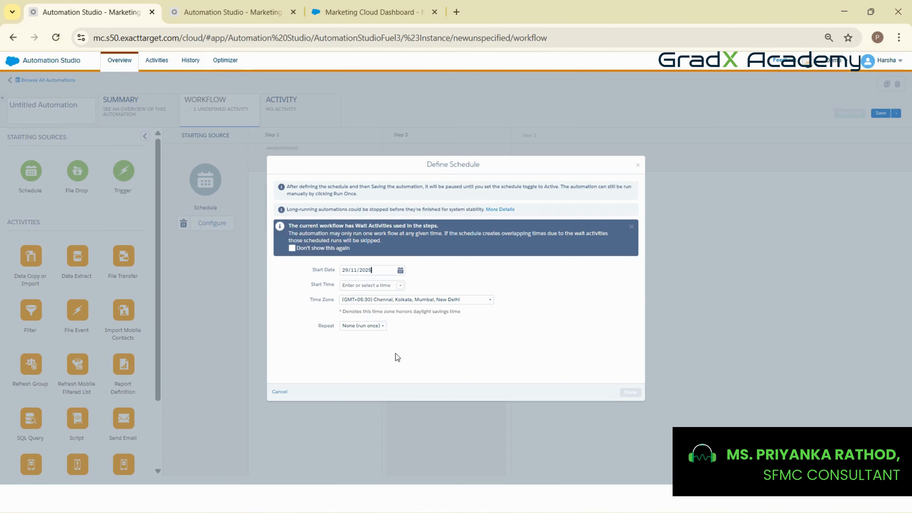
# Step: Try to set the schedule's start time to 11:00 AM
pyautogui.click(394, 285)
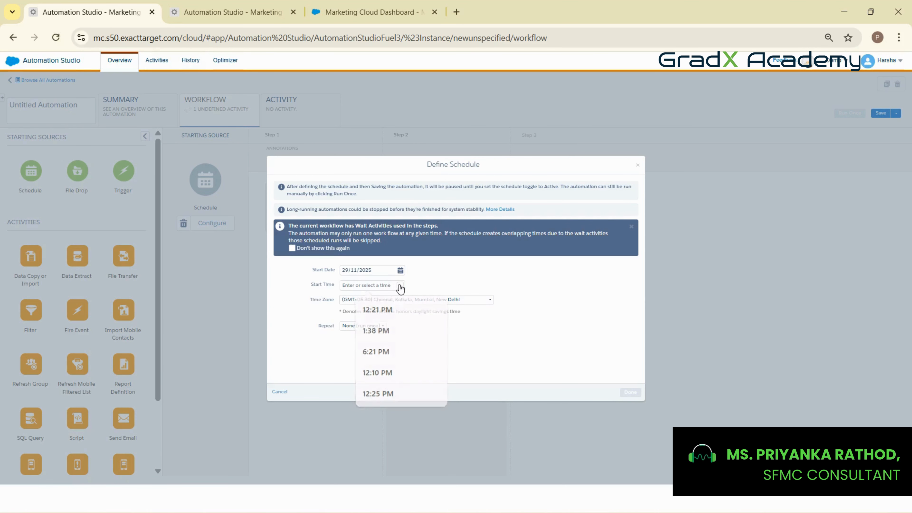
pyautogui.click(400, 285)
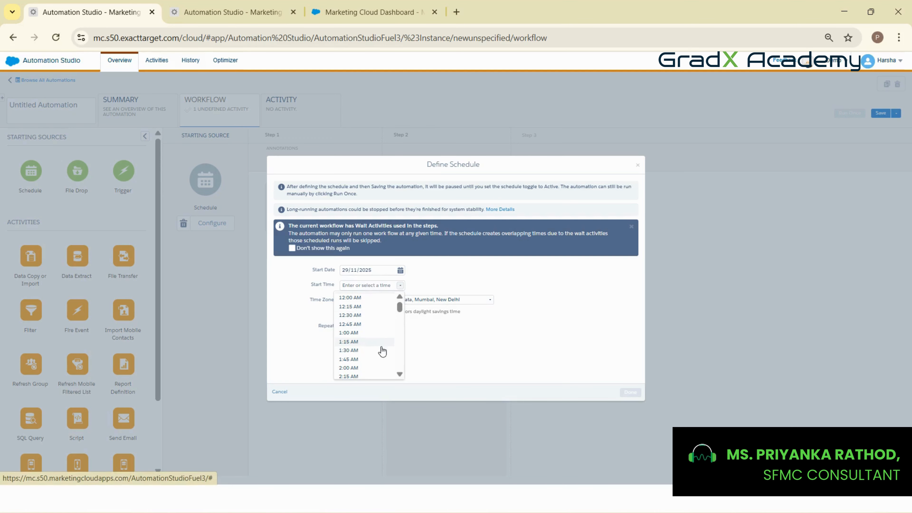
pyautogui.scroll(-1, 379, 354)
pyautogui.scroll(-1, 377, 350)
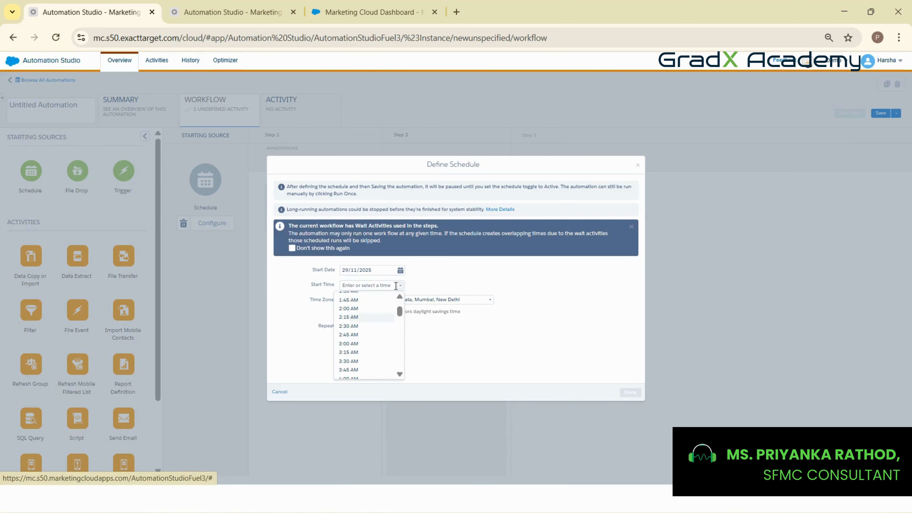
pyautogui.scroll(-9, 366, 327)
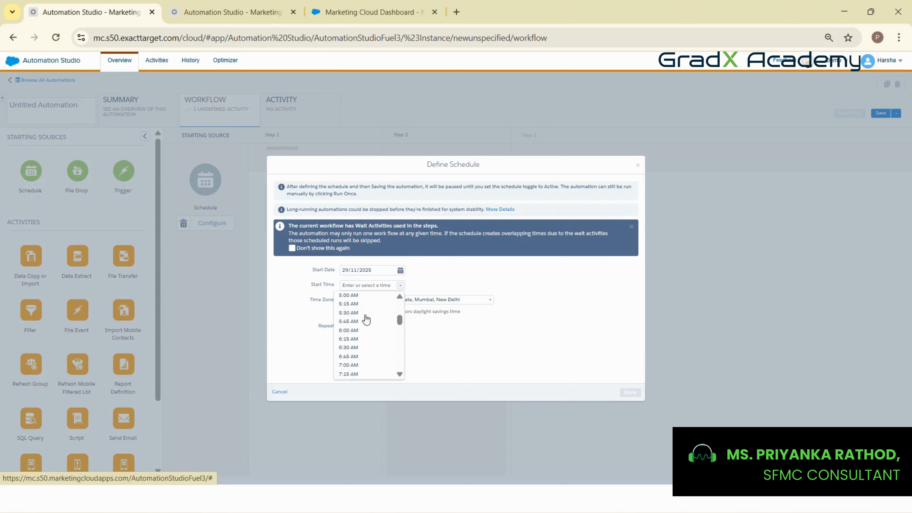
pyautogui.scroll(-2, 366, 319)
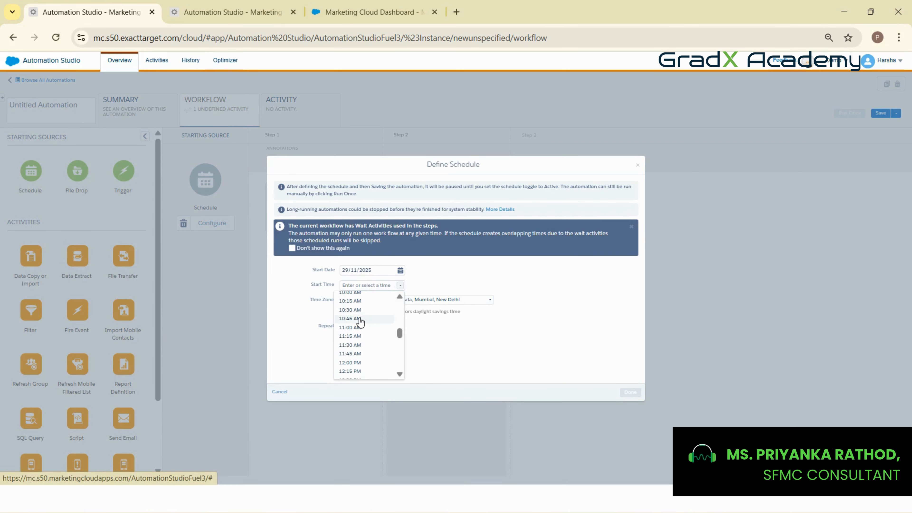
pyautogui.click(354, 327)
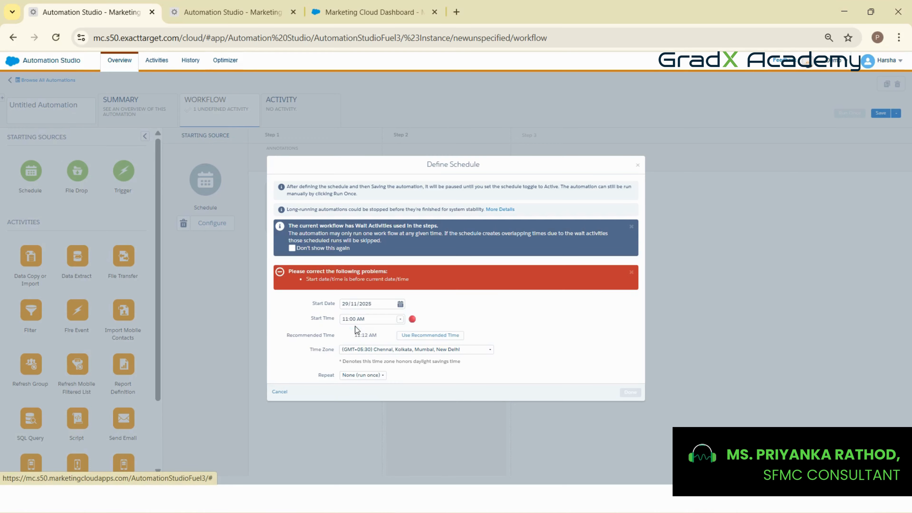
# Step: Set the schedule's start time to 12:00 PM, keep Repeat at None (run once), and confirm the schedule
pyautogui.click(401, 319)
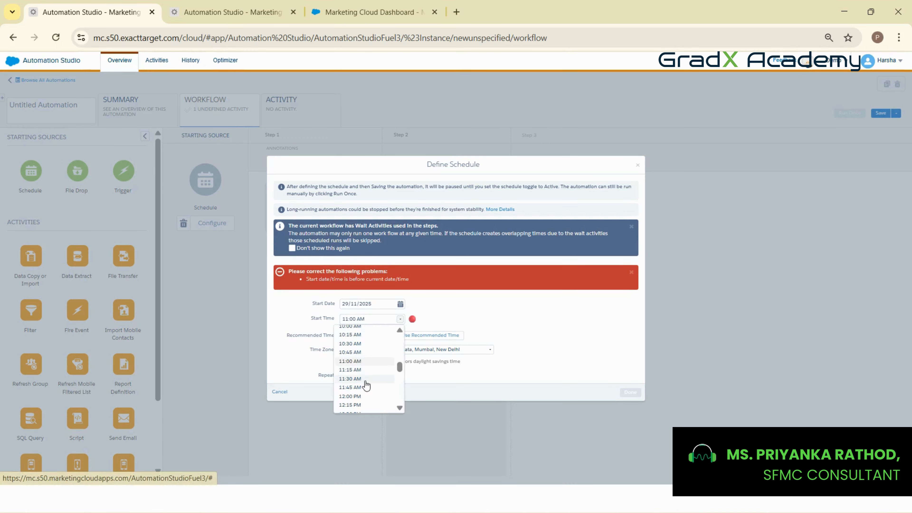
pyautogui.click(351, 397)
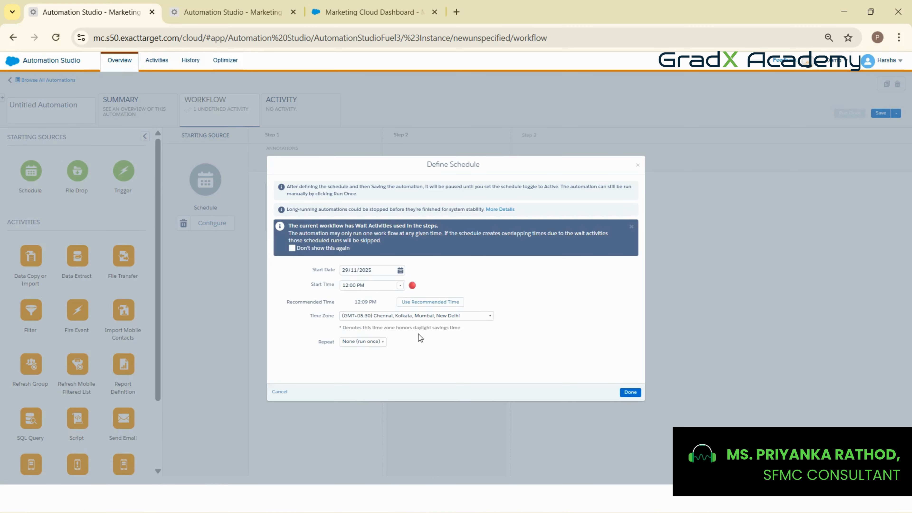
pyautogui.click(363, 344)
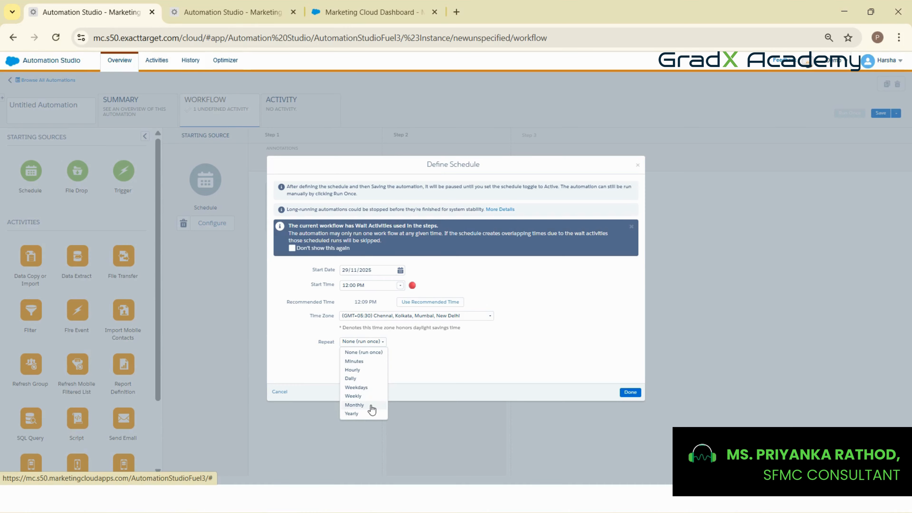
pyautogui.click(350, 354)
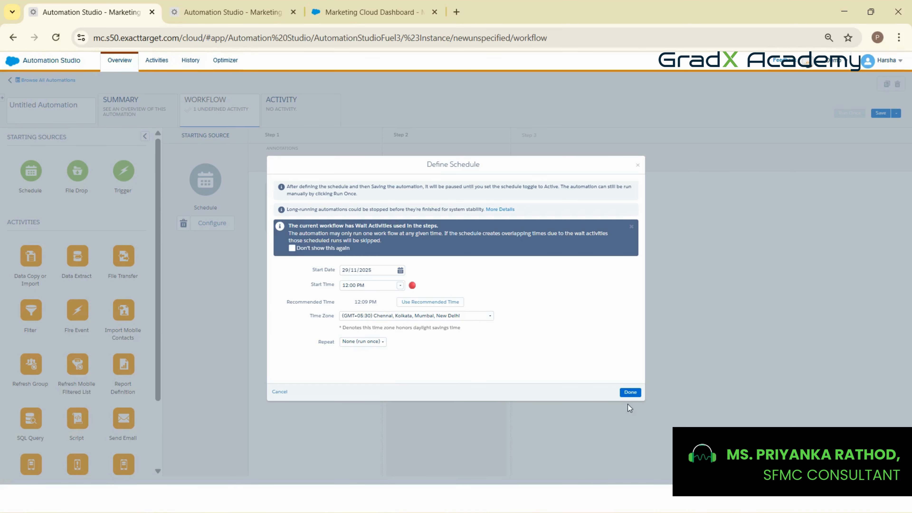
pyautogui.click(631, 393)
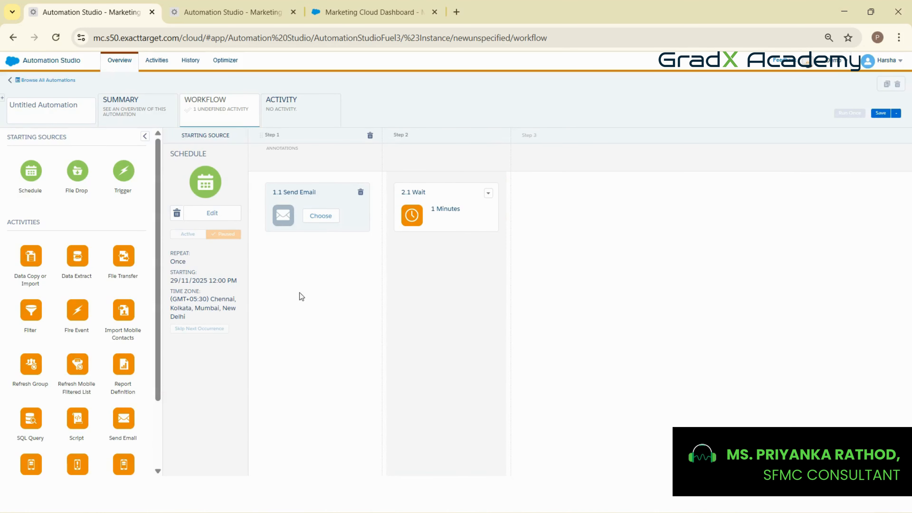
# Step: Assign the existing Test Email activity to Send Email in step 1, reviewing its email properties, audience and delivery details
pyautogui.click(320, 216)
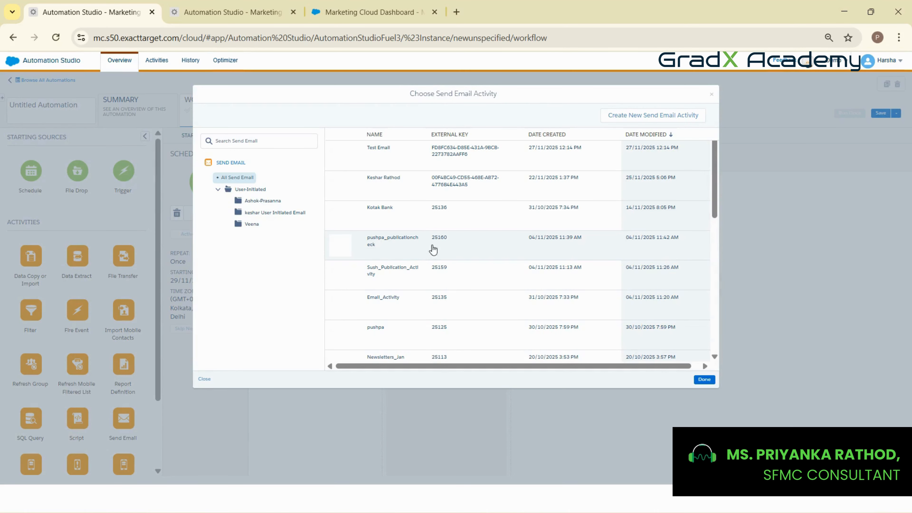
pyautogui.click(435, 164)
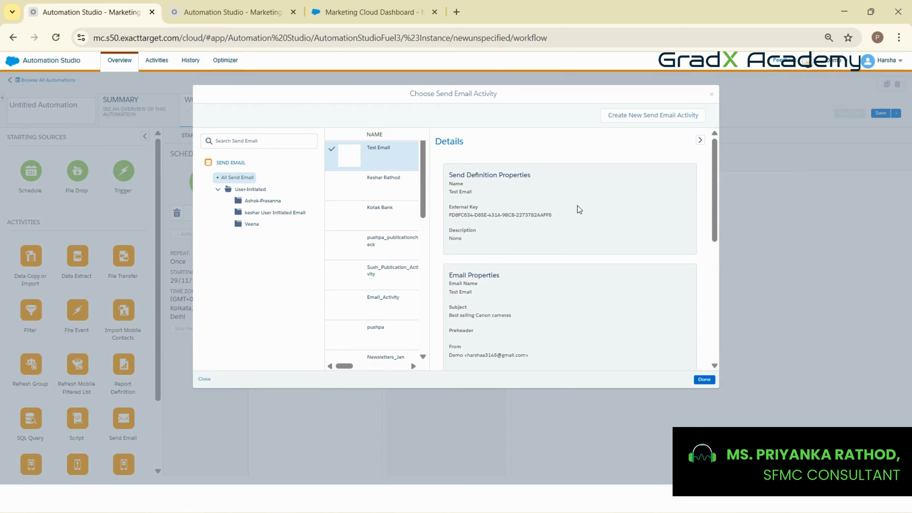
pyautogui.scroll(-3, 546, 251)
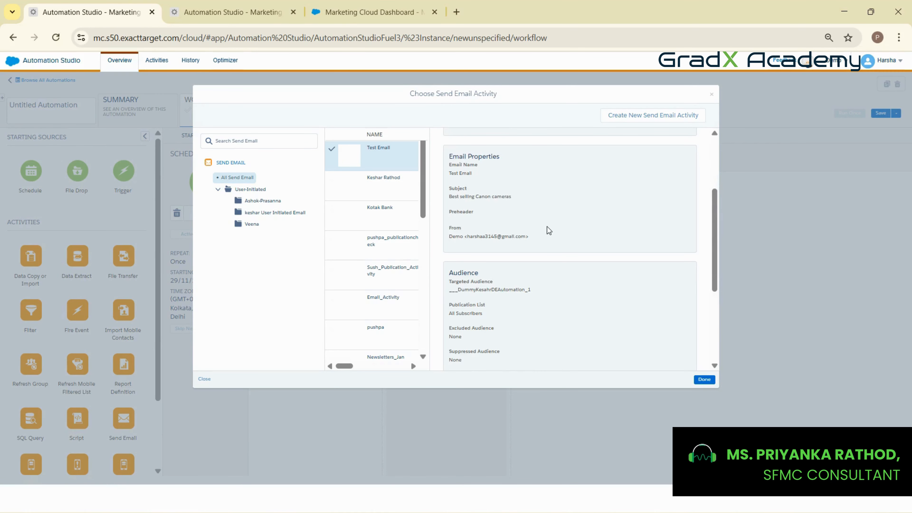
pyautogui.moveTo(449, 237); pyautogui.dragTo(538, 241)
pyautogui.click(507, 310)
pyautogui.scroll(-3, 504, 311)
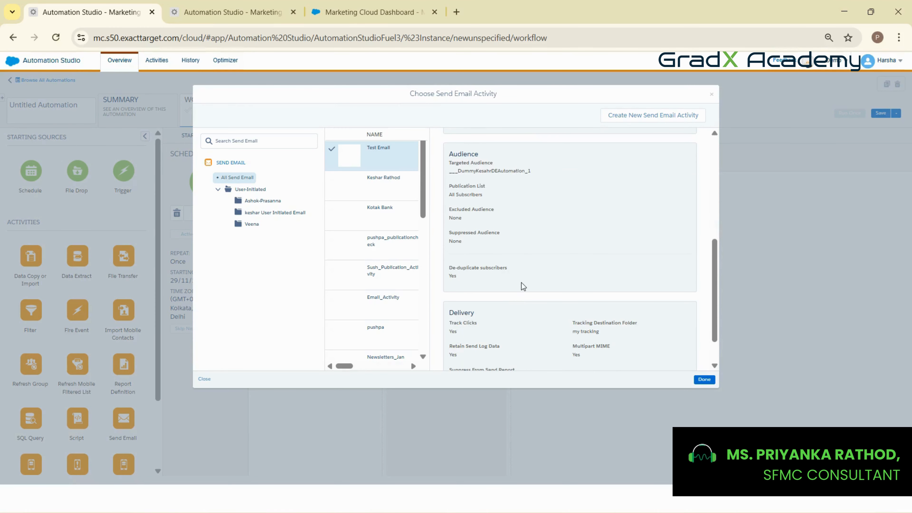
pyautogui.scroll(-2, 523, 286)
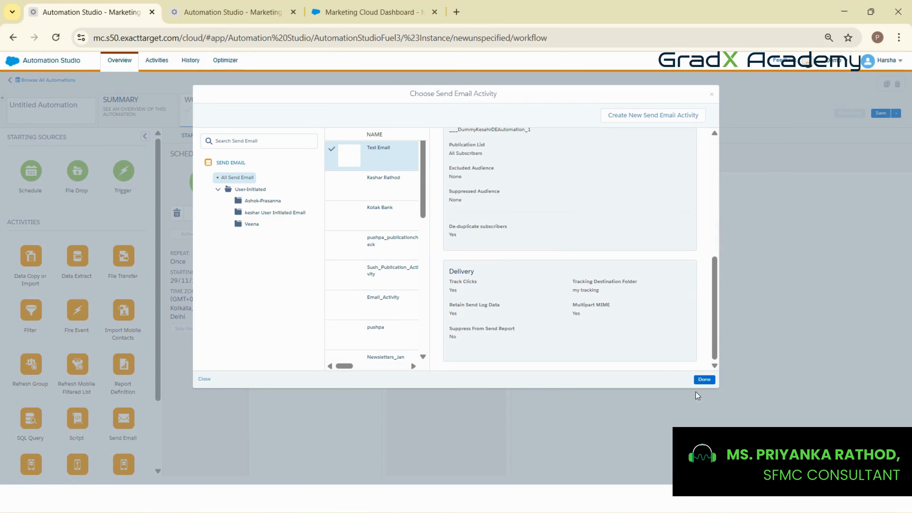
pyautogui.click(711, 381)
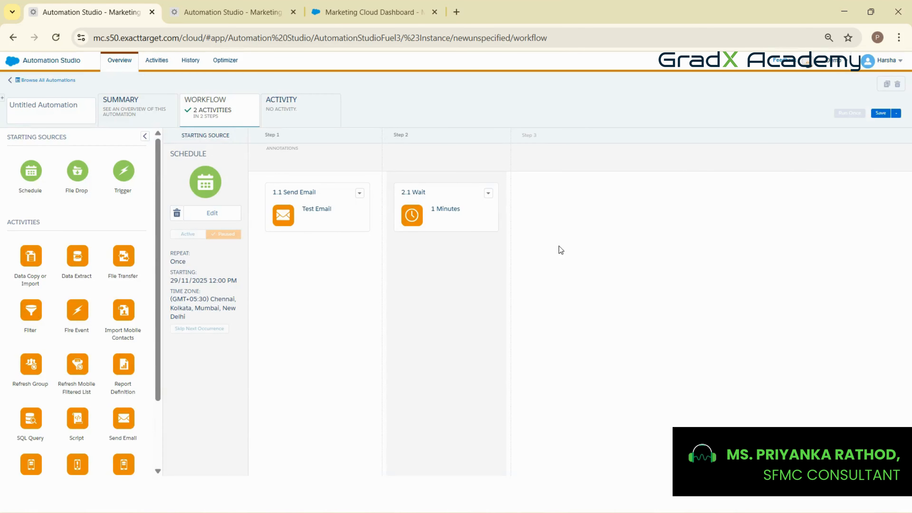
# Step: Delete step 2 with its Wait activity from the workflow
pyautogui.click(500, 137)
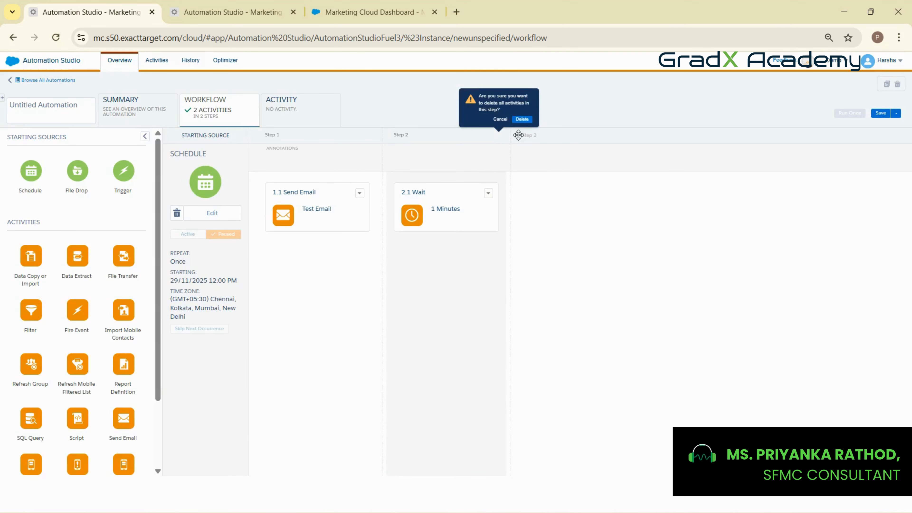
pyautogui.click(522, 119)
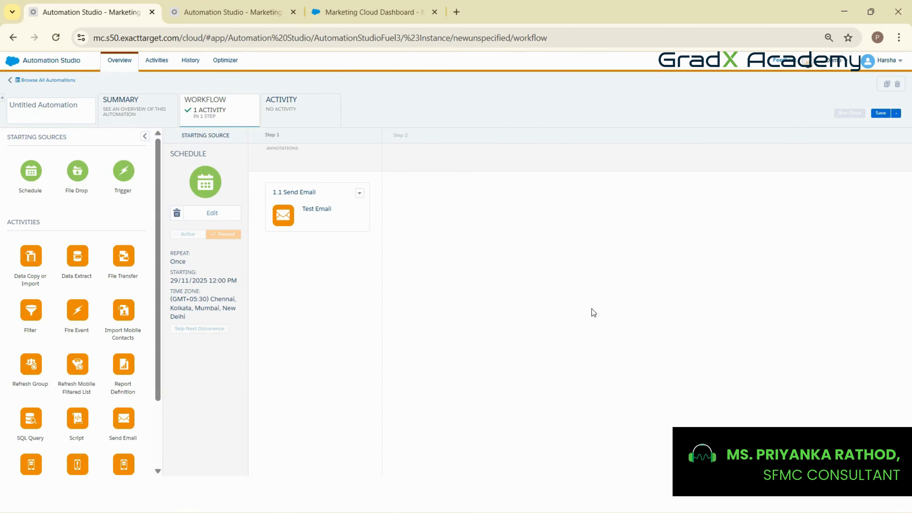
# Step: Open the Test Email activity for editing at its audience selection and dismiss the deleted-audience notice
pyautogui.click(360, 193)
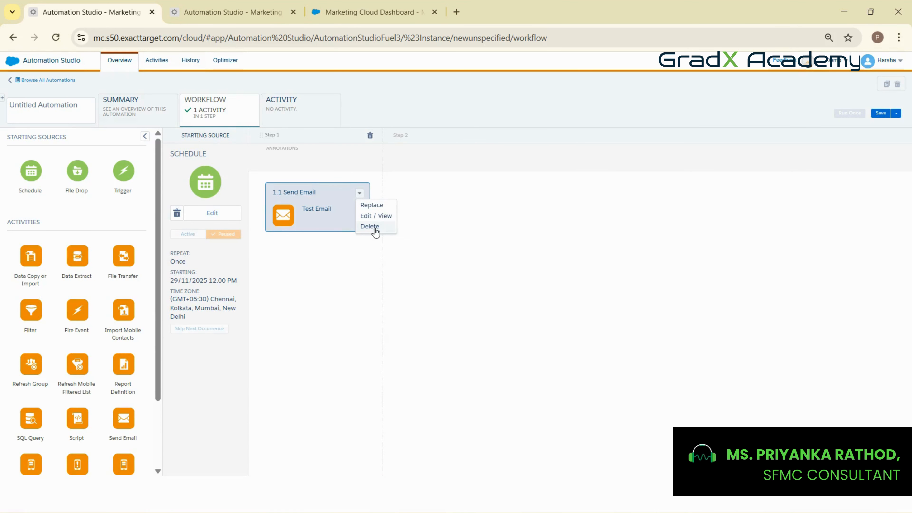
pyautogui.click(371, 216)
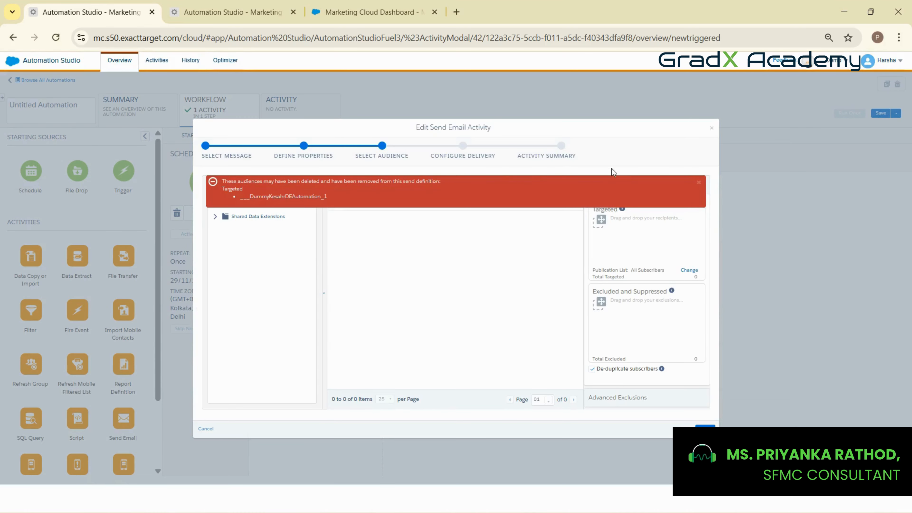
pyautogui.click(699, 182)
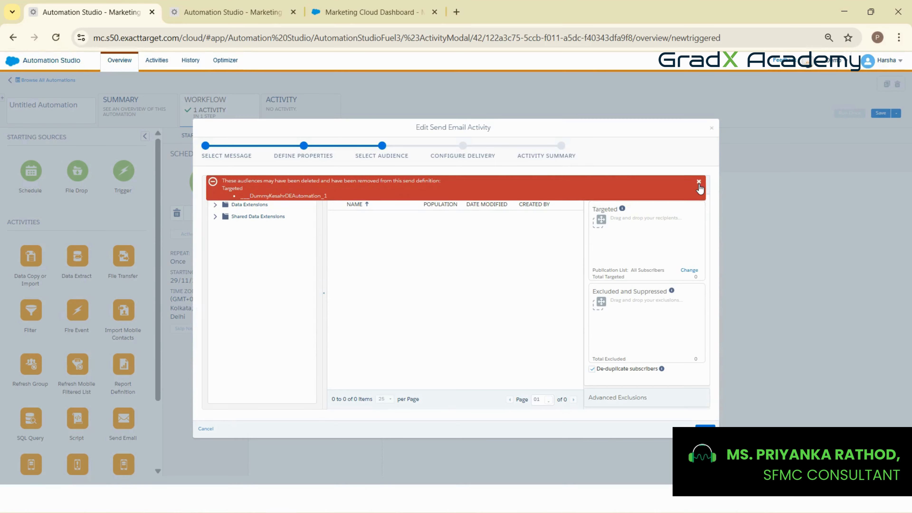
# Step: Target the Customer Profile data extension from the Nov2025 folder, keeping All Subscribers as its publication list
pyautogui.click(217, 205)
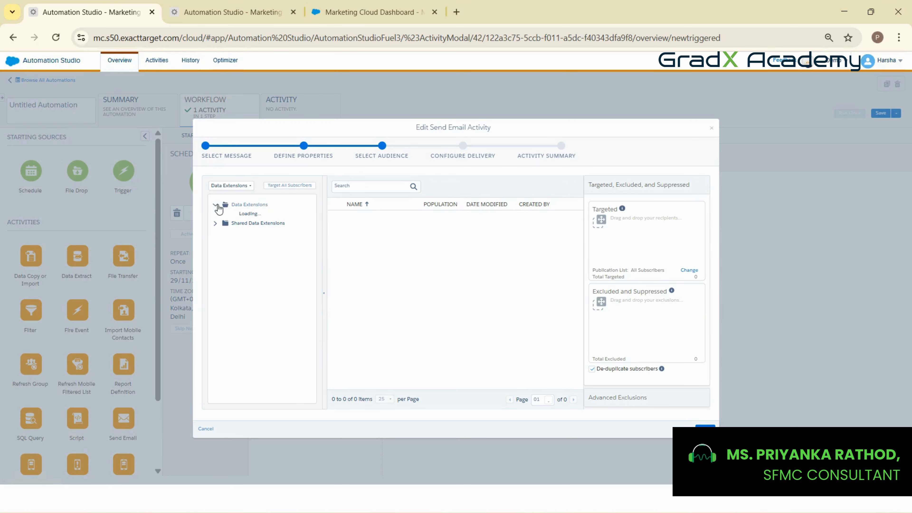
pyautogui.scroll(-5, 275, 322)
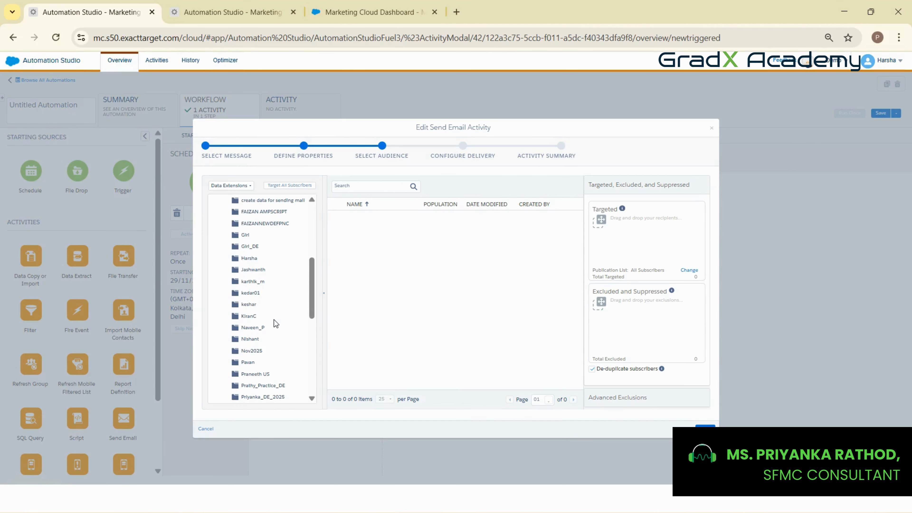
pyautogui.scroll(-10, 270, 312)
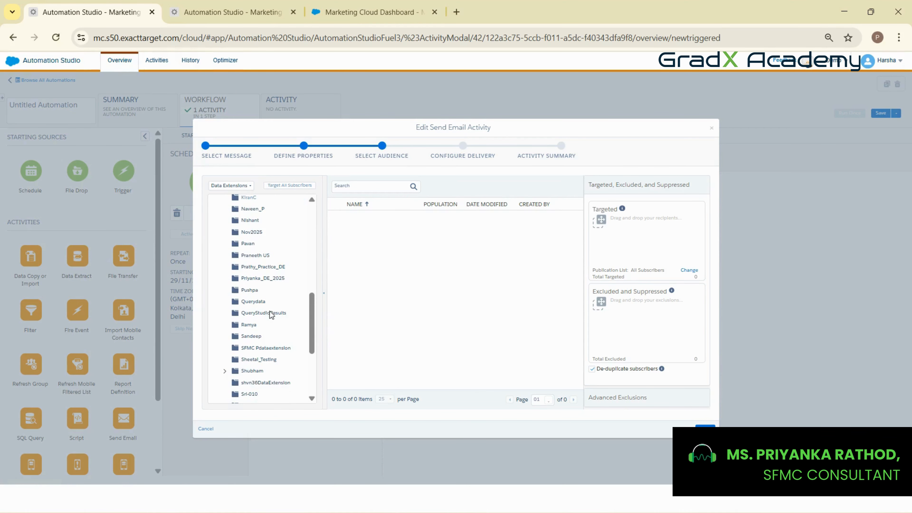
pyautogui.scroll(3, 269, 311)
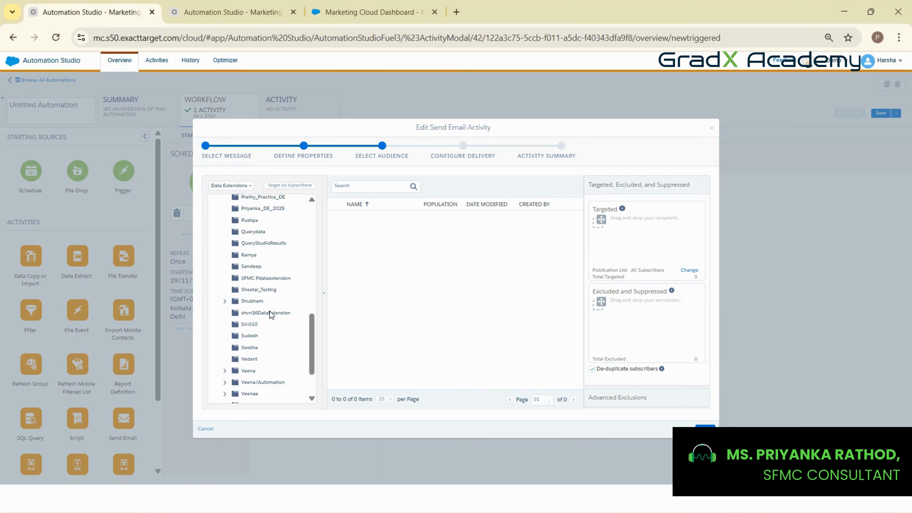
pyautogui.scroll(3, 270, 311)
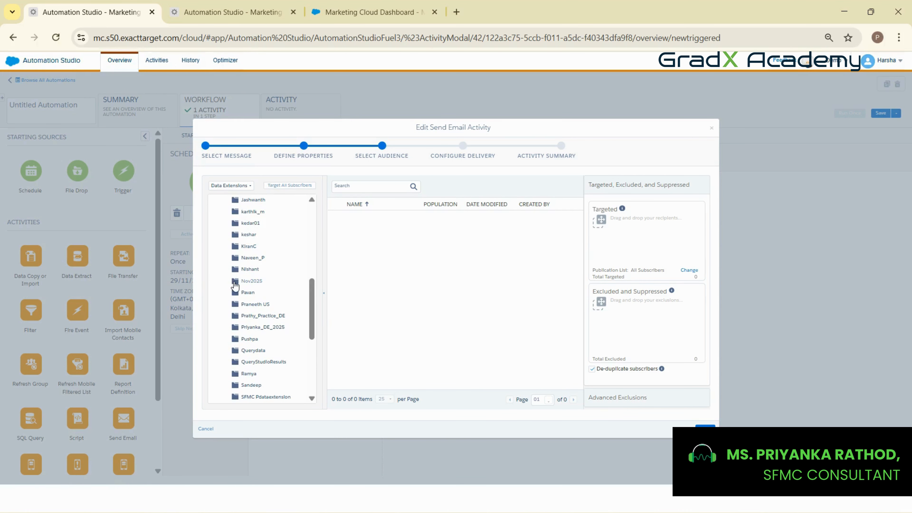
pyautogui.click(233, 279)
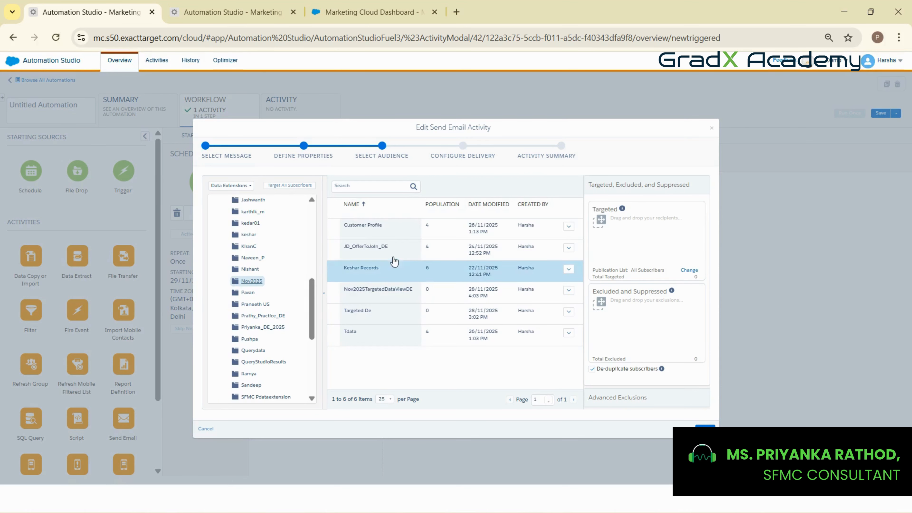
pyautogui.moveTo(355, 229); pyautogui.dragTo(613, 238)
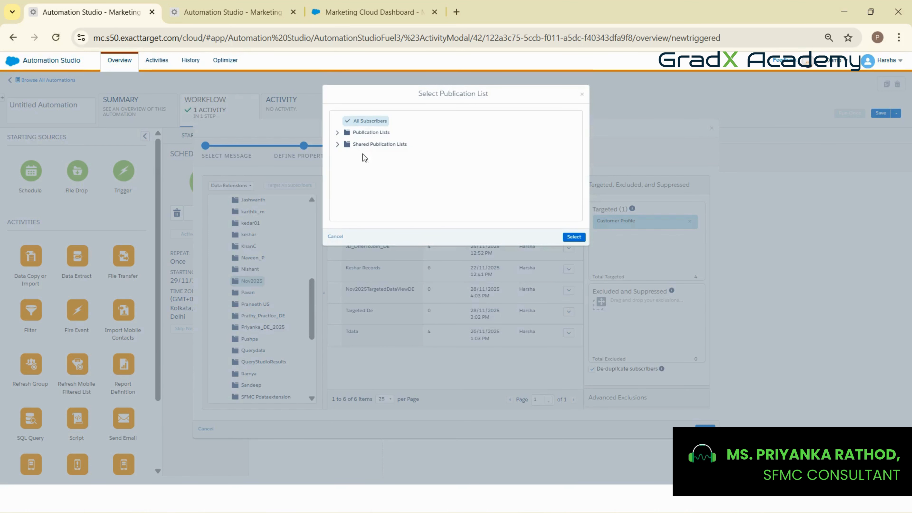
pyautogui.click(357, 132)
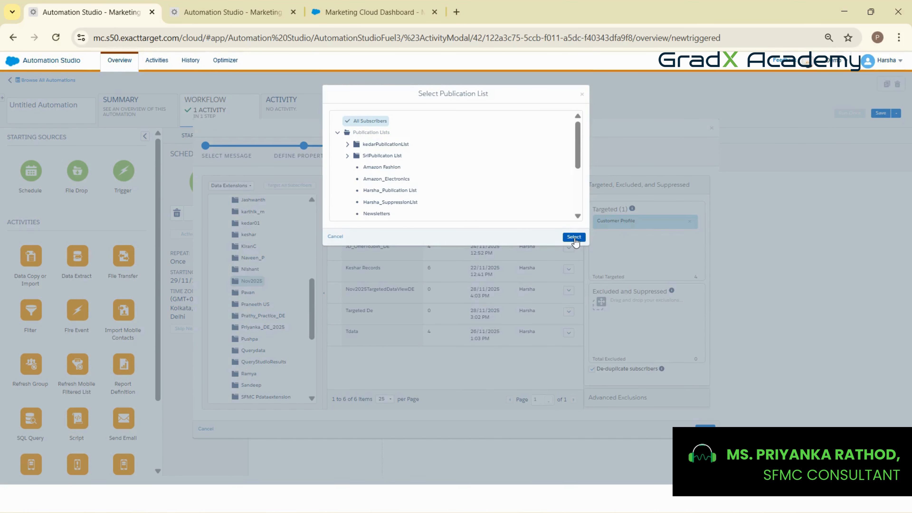
pyautogui.click(574, 237)
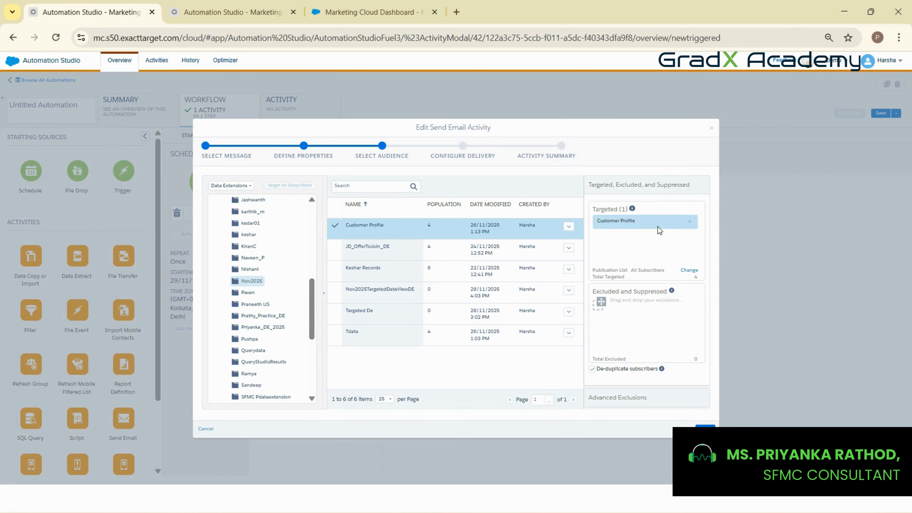
# Step: Switch to Email Studio in the second browser tab and open the Nov2025 folder of data extensions
pyautogui.click(203, 10)
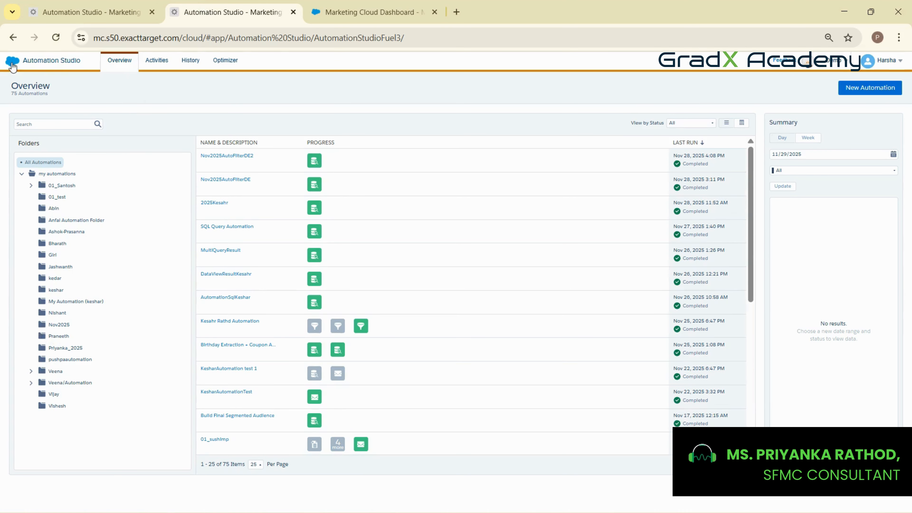
pyautogui.moveTo(12, 66)
pyautogui.moveTo(12, 108)
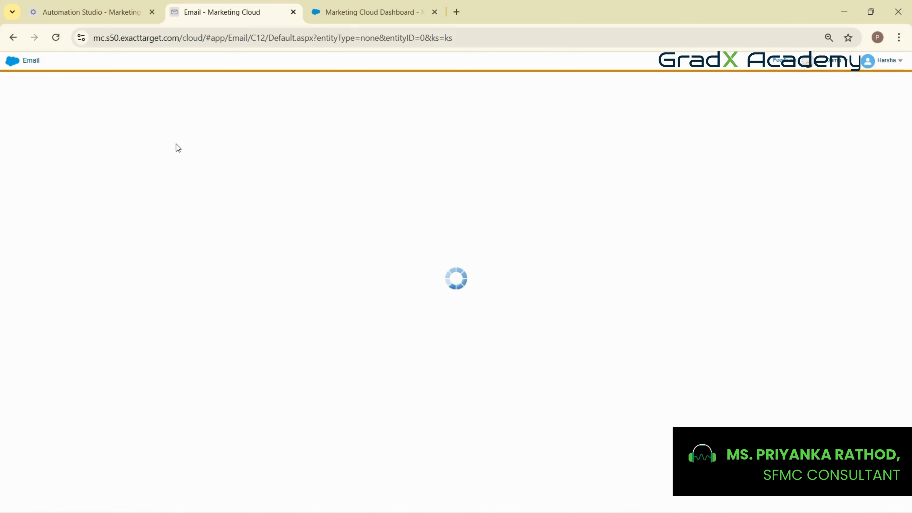
pyautogui.moveTo(163, 62)
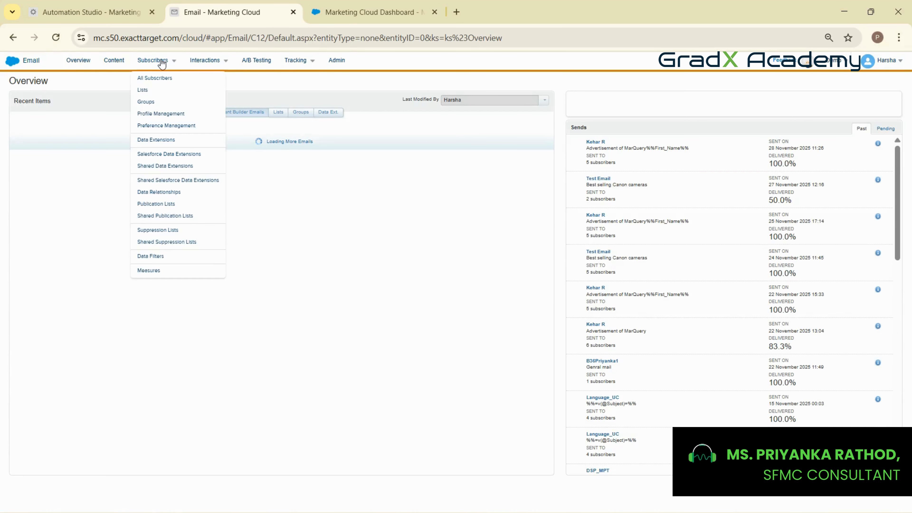
pyautogui.click(149, 140)
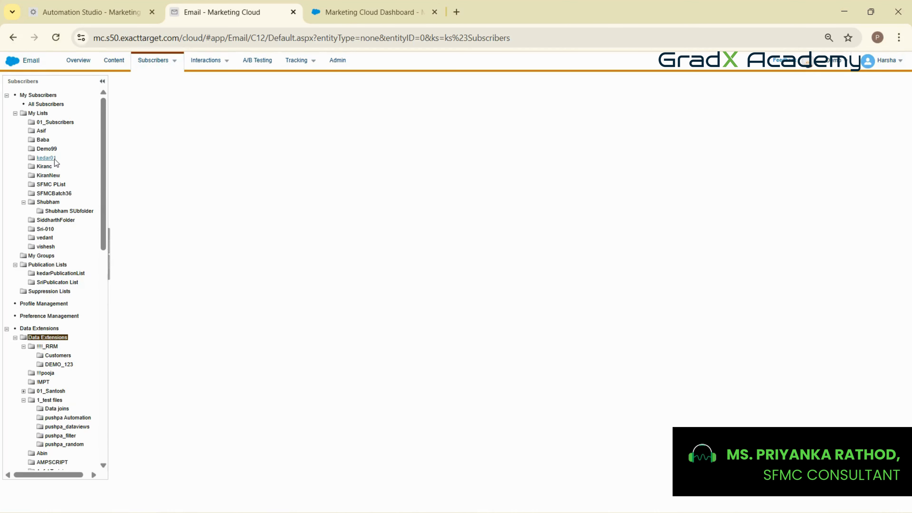
pyautogui.scroll(-3, 51, 316)
pyautogui.scroll(-4, 52, 305)
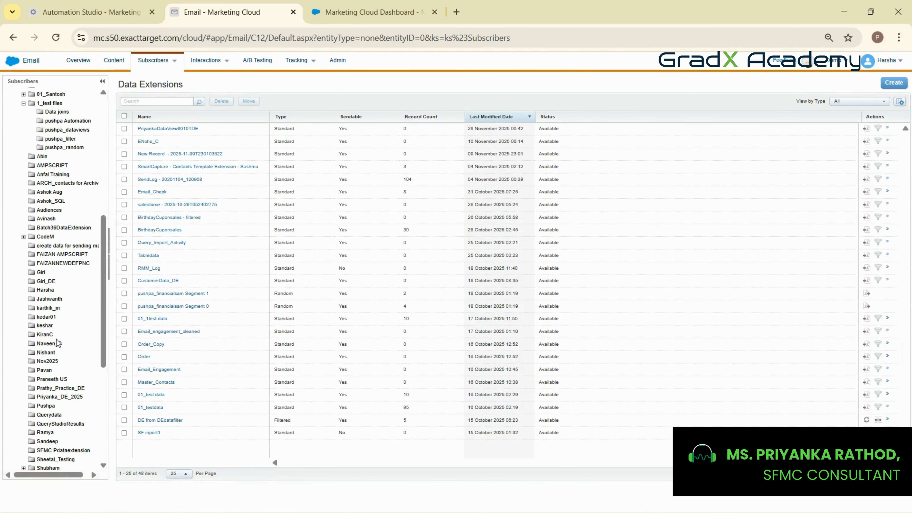
pyautogui.click(47, 361)
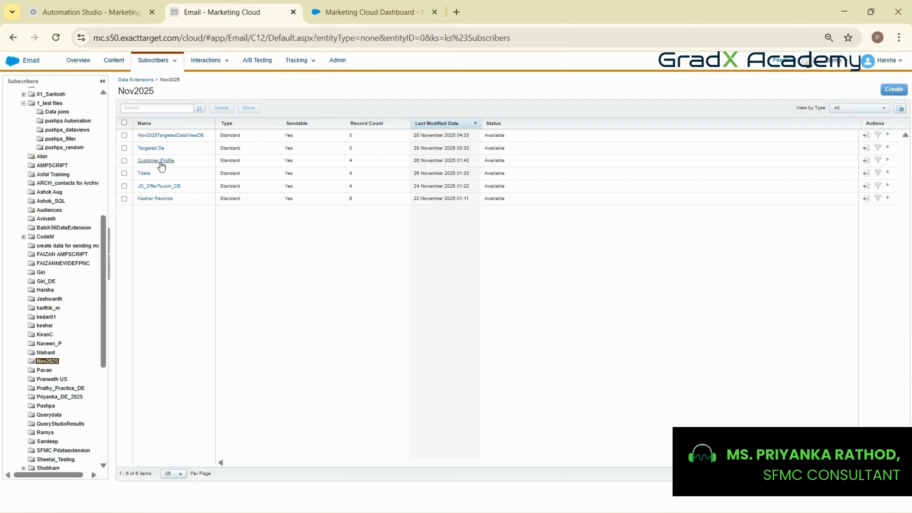
# Step: Open the Customer Profile data extension and examine its records, especially the email addresses
pyautogui.click(158, 162)
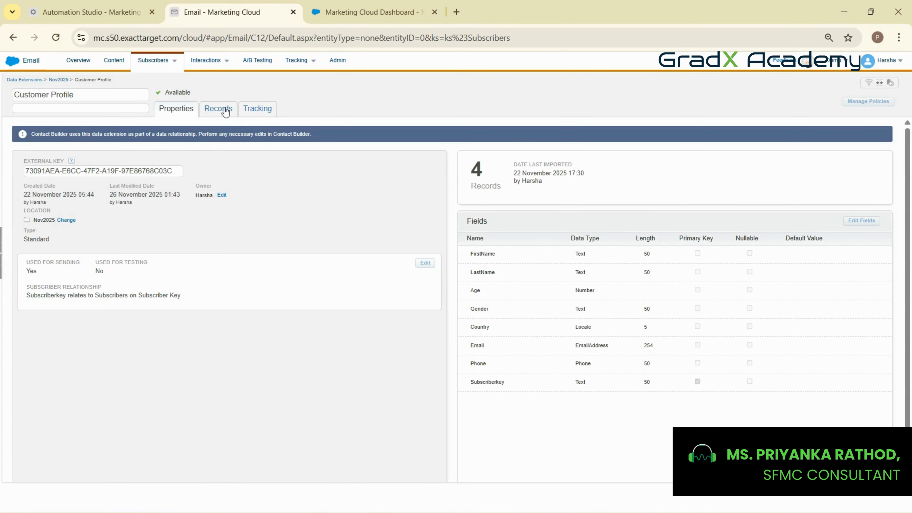
pyautogui.click(220, 113)
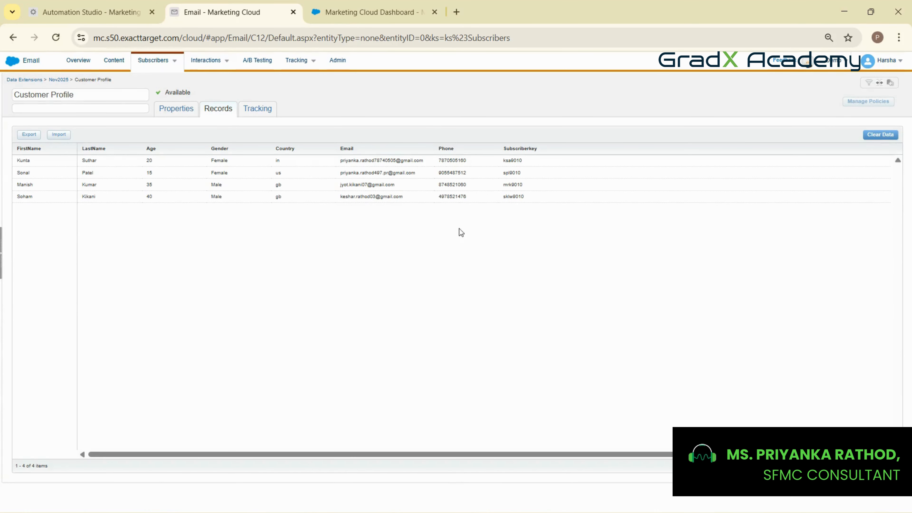
pyautogui.moveTo(312, 149); pyautogui.dragTo(372, 204)
pyautogui.click(356, 185)
# Step: Return to Automation Studio and advance the Send Email activity to its summary, leaving the delivery settings as they are
pyautogui.click(143, 10)
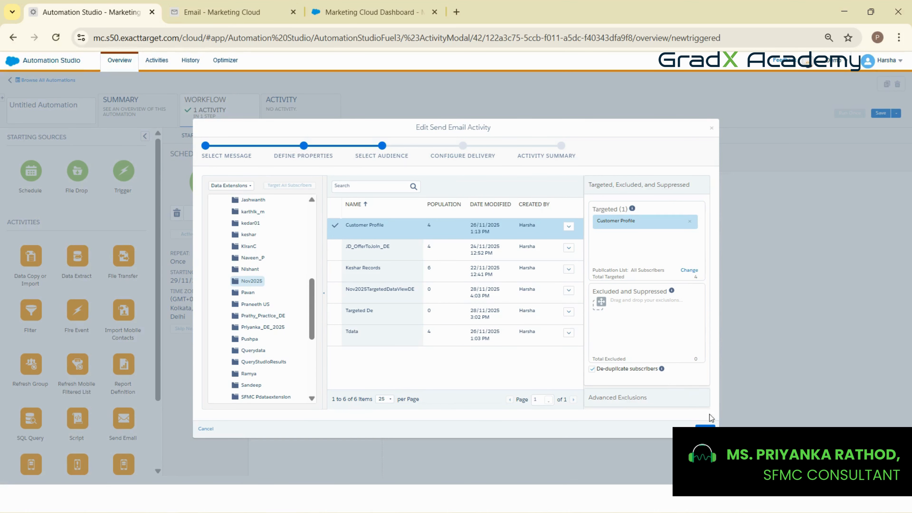
pyautogui.click(705, 427)
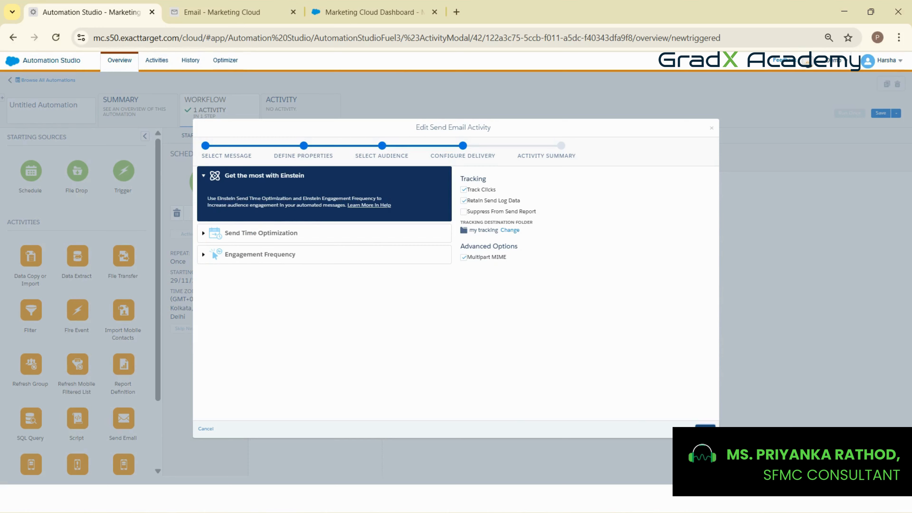
pyautogui.click(704, 427)
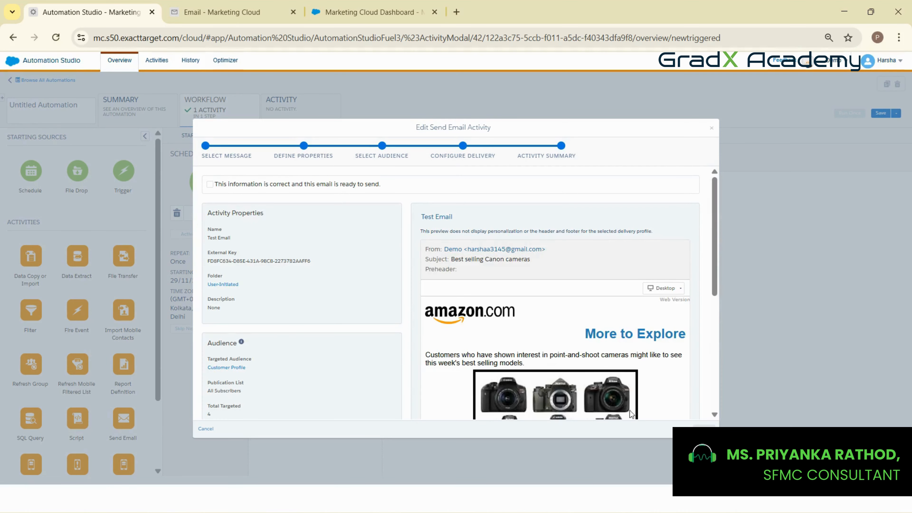
# Step: Review the activity summary and email preview, confirm the information is correct and ready to send, and finish editing the activity
pyautogui.scroll(-2, 589, 347)
pyautogui.scroll(-5, 521, 319)
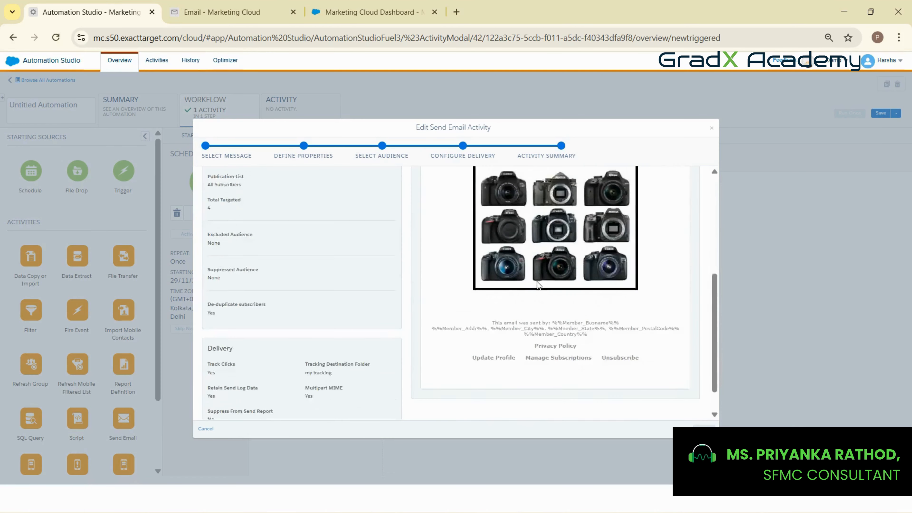
pyautogui.scroll(5, 537, 284)
pyautogui.scroll(2, 537, 282)
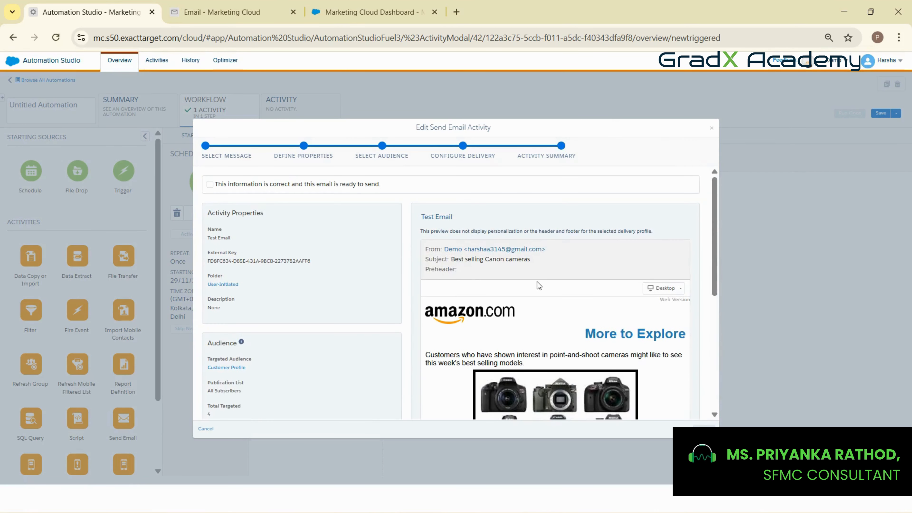
pyautogui.scroll(-3, 537, 281)
pyautogui.scroll(-4, 537, 284)
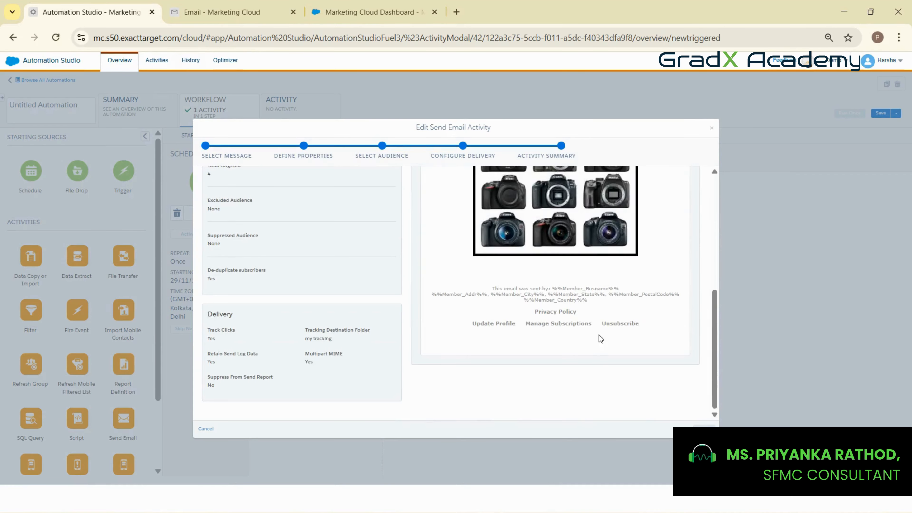
pyautogui.scroll(5, 626, 335)
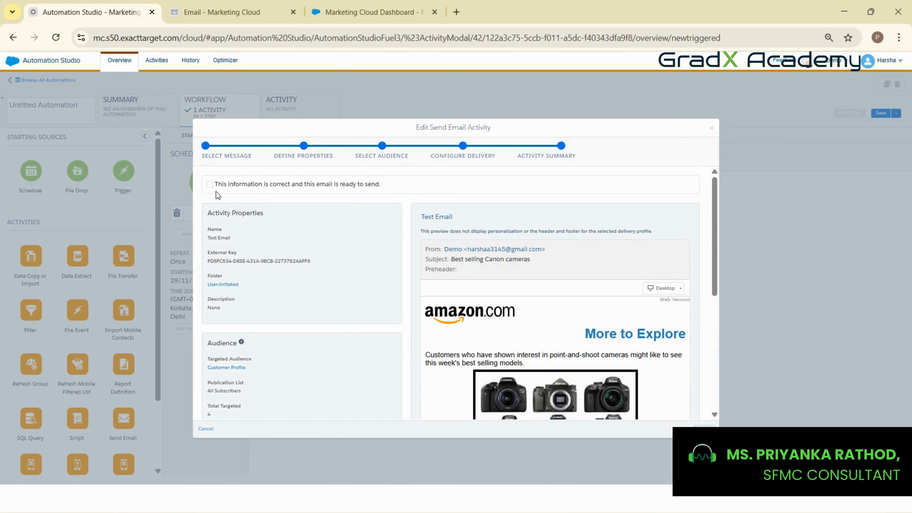
pyautogui.click(210, 183)
pyautogui.click(704, 428)
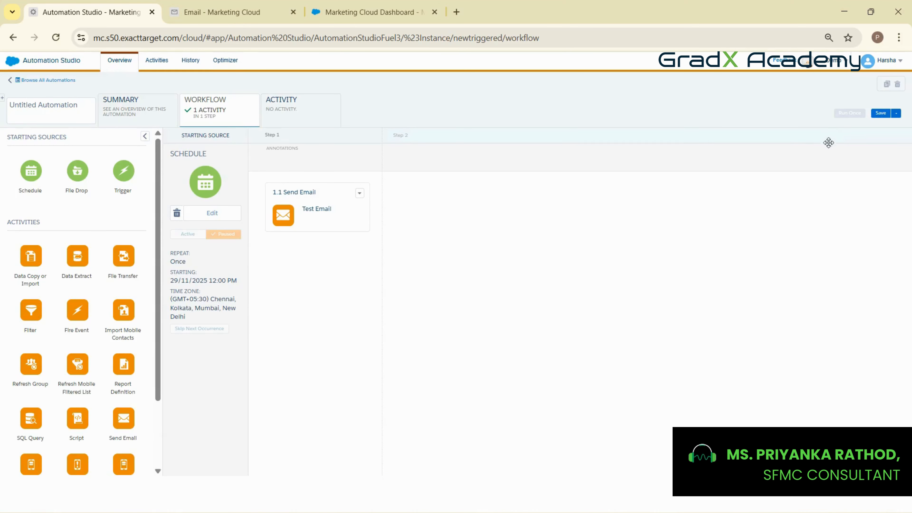
# Step: Save the automation as Nov2025SendEmail in the Nov2025 folder
pyautogui.click(882, 112)
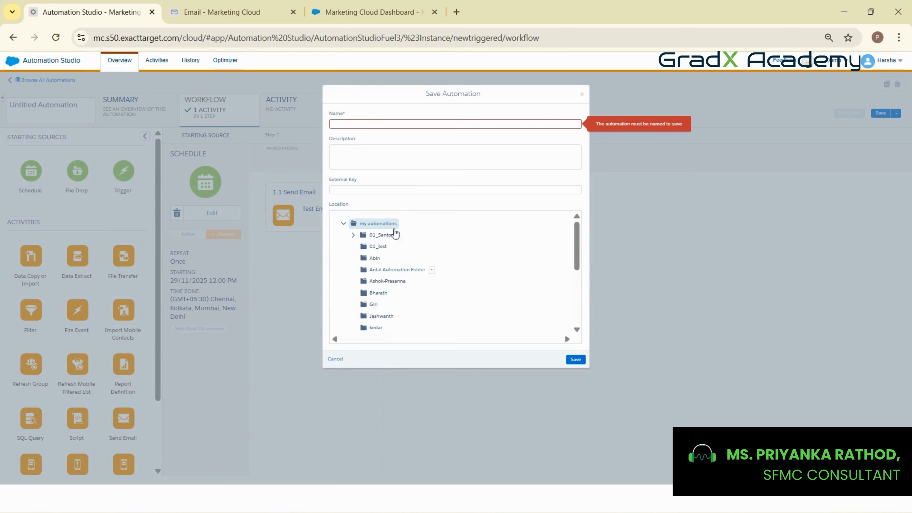
pyautogui.click(352, 123)
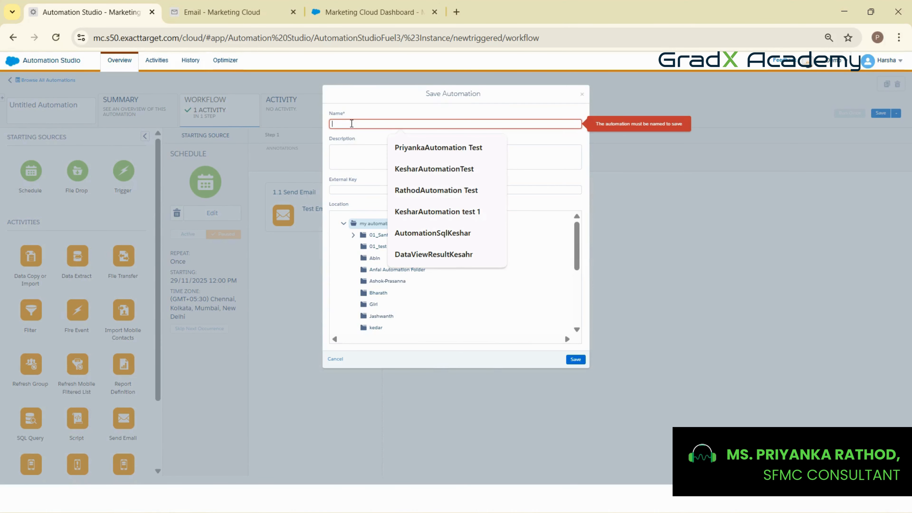
pyautogui.write('Nov2025')
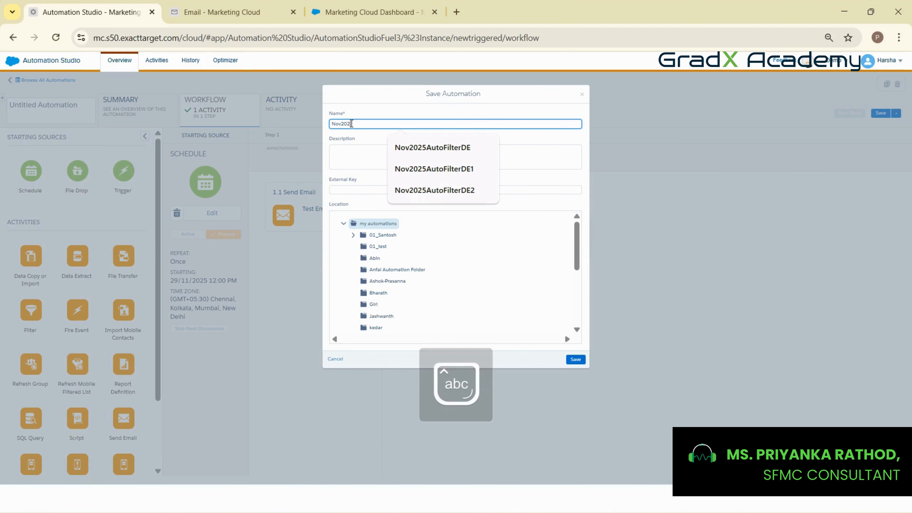
pyautogui.write('Send')
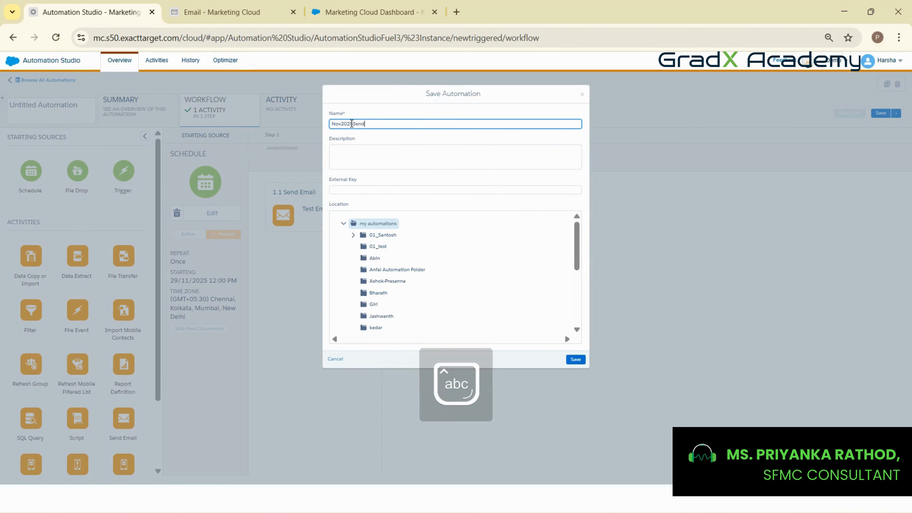
pyautogui.write('Email')
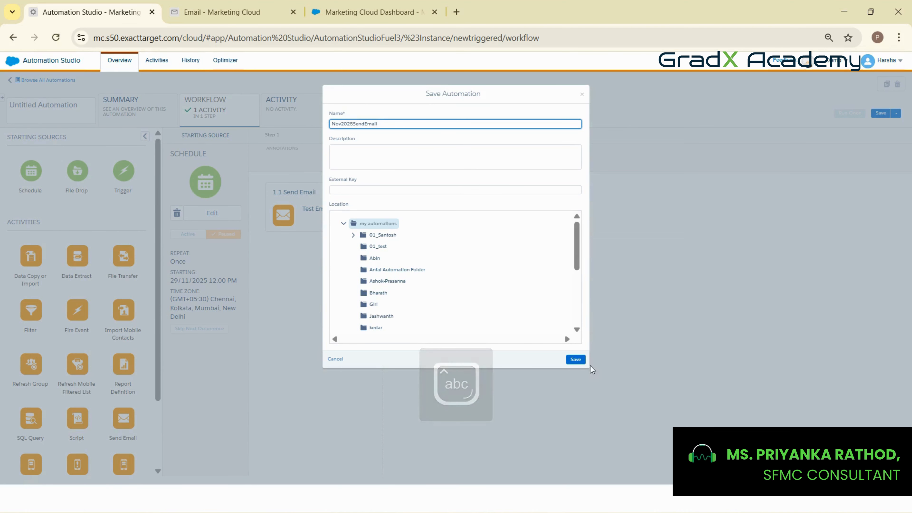
pyautogui.scroll(-5, 430, 294)
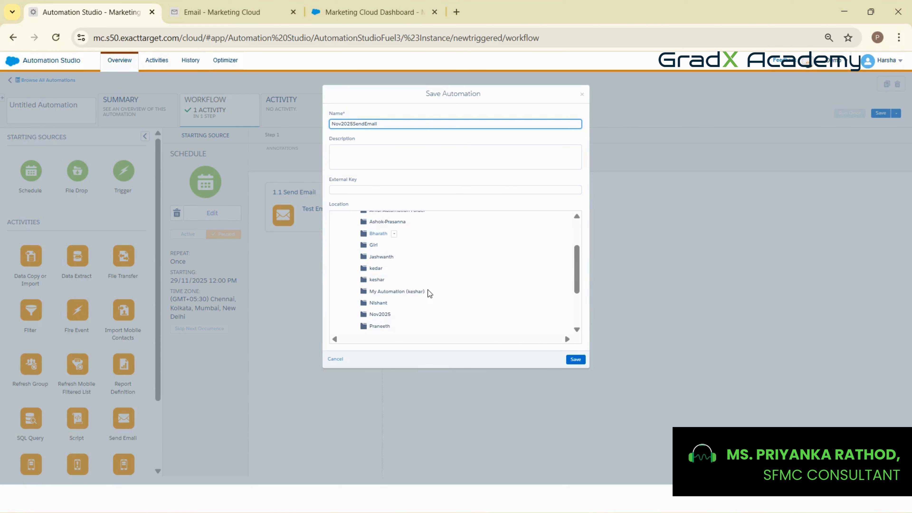
pyautogui.click(386, 256)
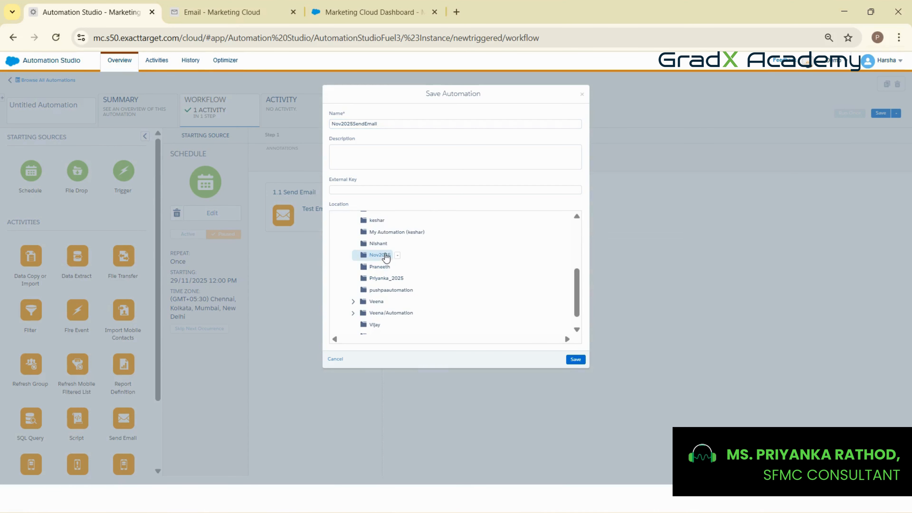
pyautogui.click(575, 359)
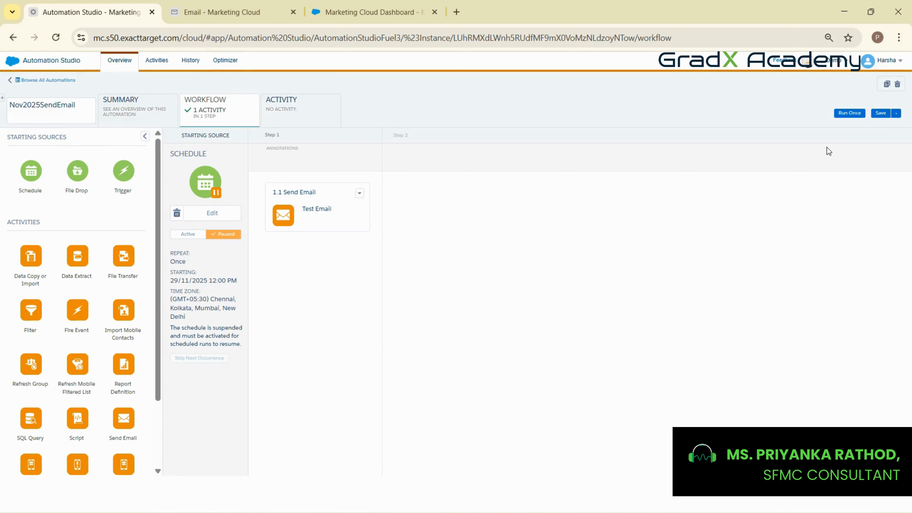
# Step: Run the Nov2025SendEmail automation once with only its Send Email activity selected, leaving the notification recipients empty
pyautogui.click(849, 113)
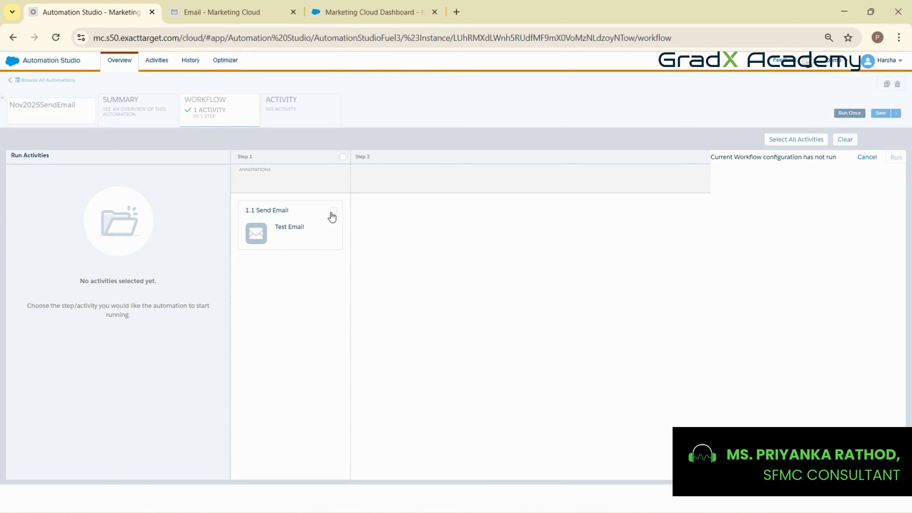
pyautogui.click(333, 211)
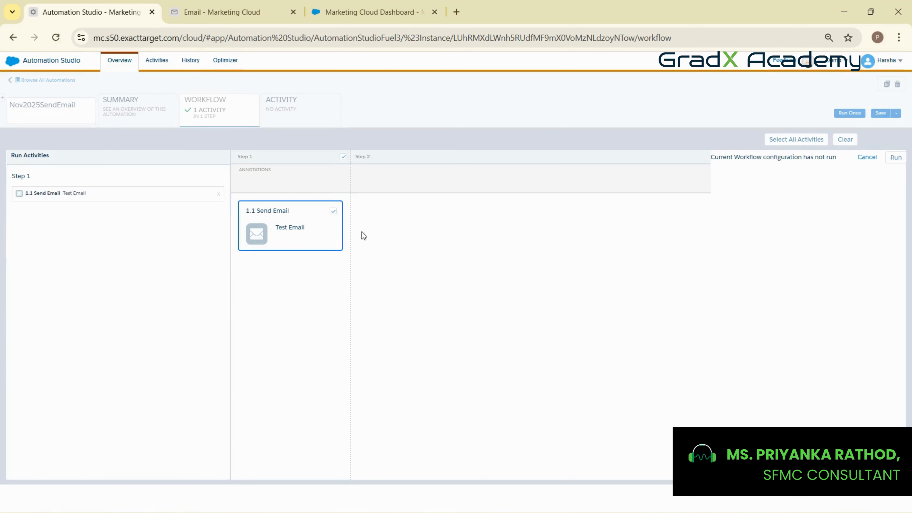
pyautogui.click(894, 159)
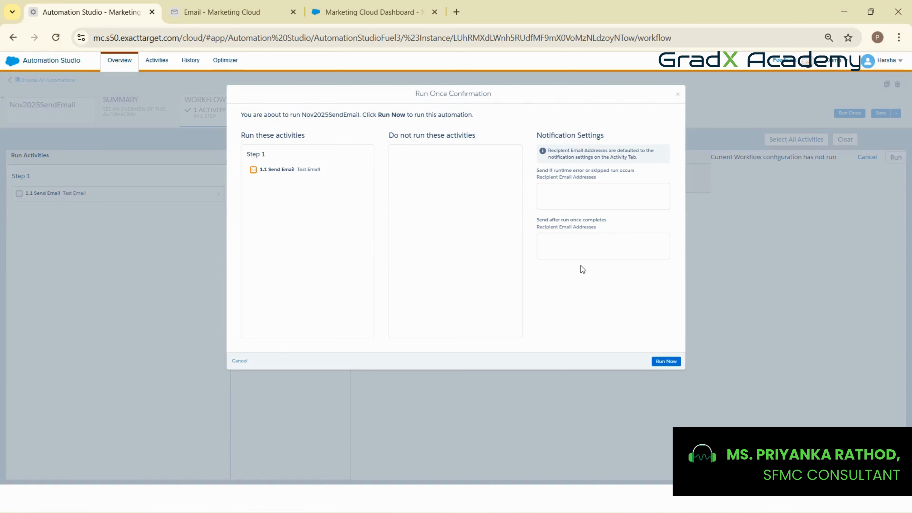
pyautogui.click(666, 362)
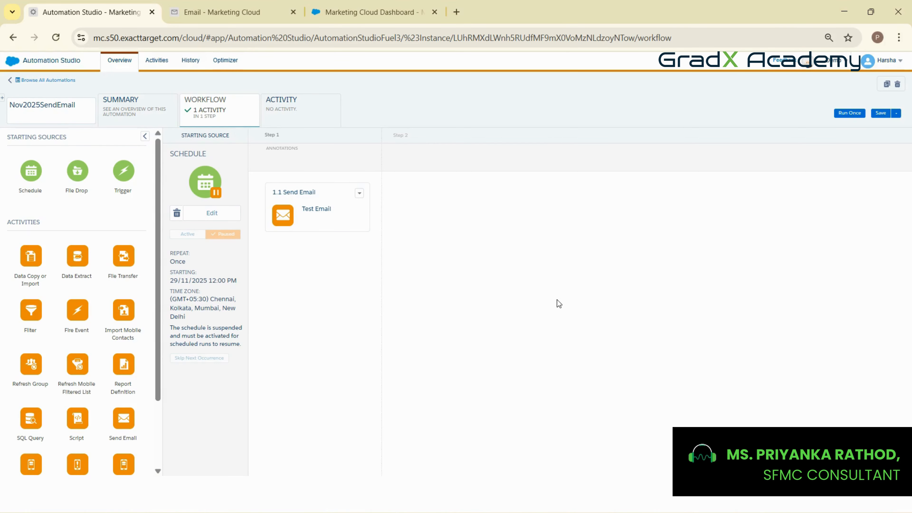
# Step: Check the email address of the first record in the Customer Profile data extension
pyautogui.click(242, 5)
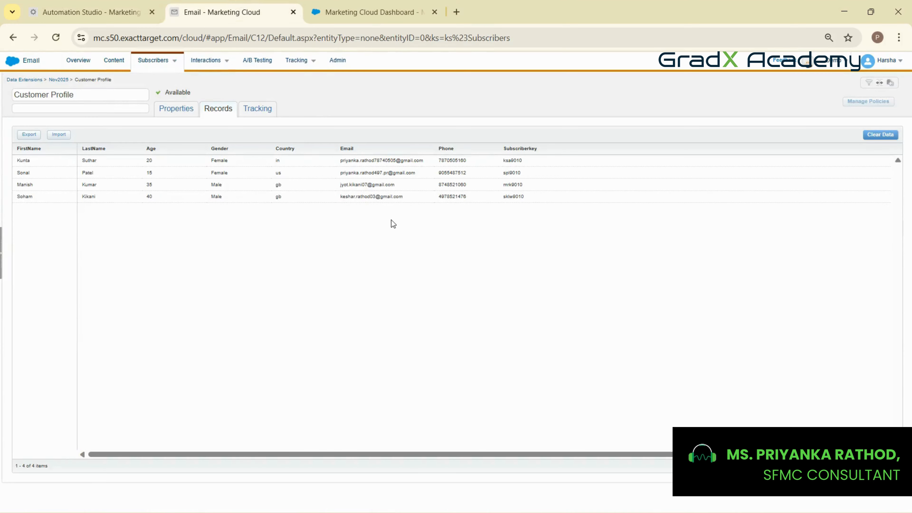
pyautogui.moveTo(335, 161); pyautogui.dragTo(436, 161)
pyautogui.hotkey('alt', 'Tab')
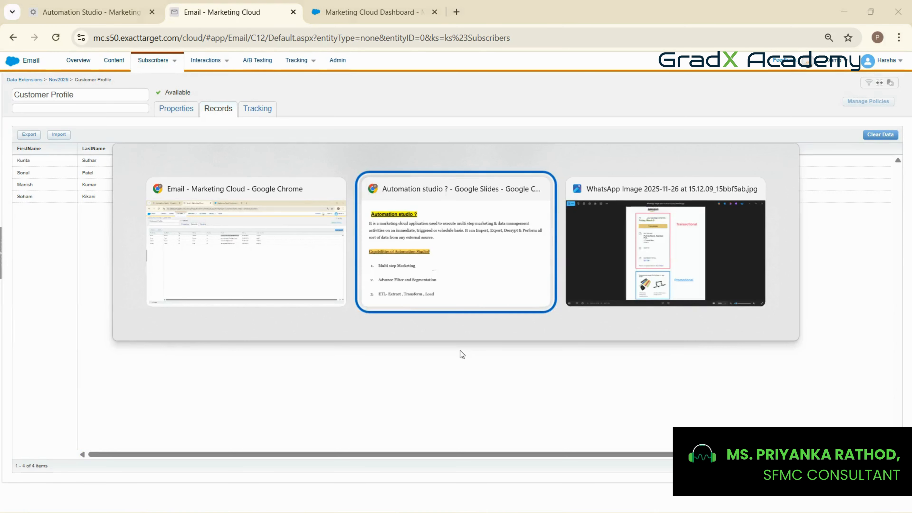
pyautogui.click(295, 240)
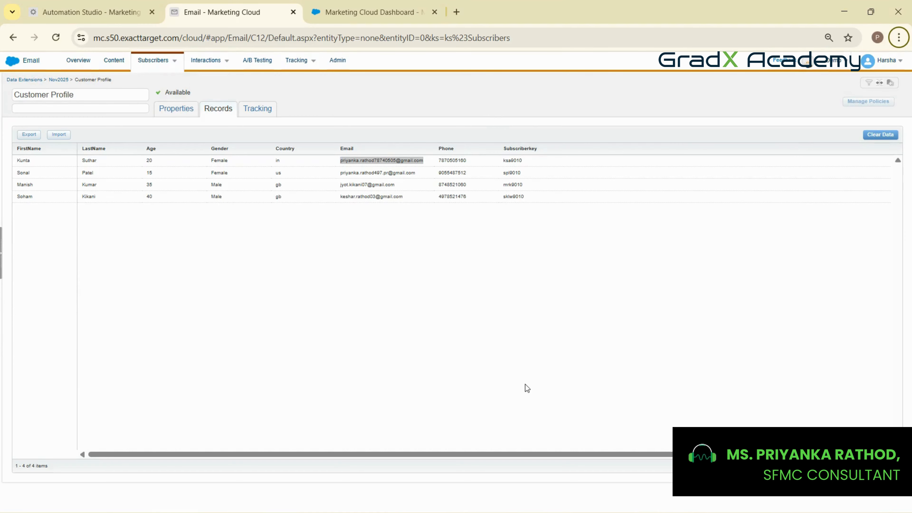
# Step: Leave the slide presentation and open the recipient's Gmail inbox in a new Chrome window
pyautogui.hotkey('alt', 'Tab')
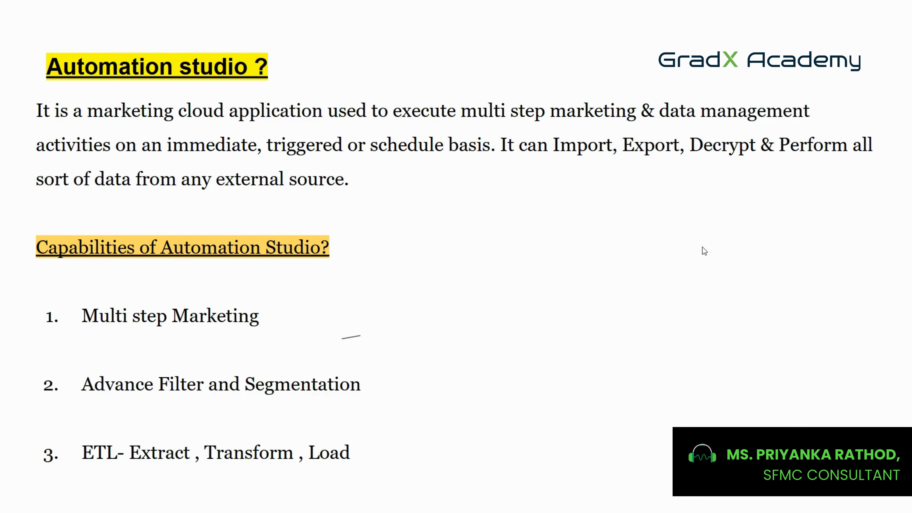
pyautogui.press('Escape')
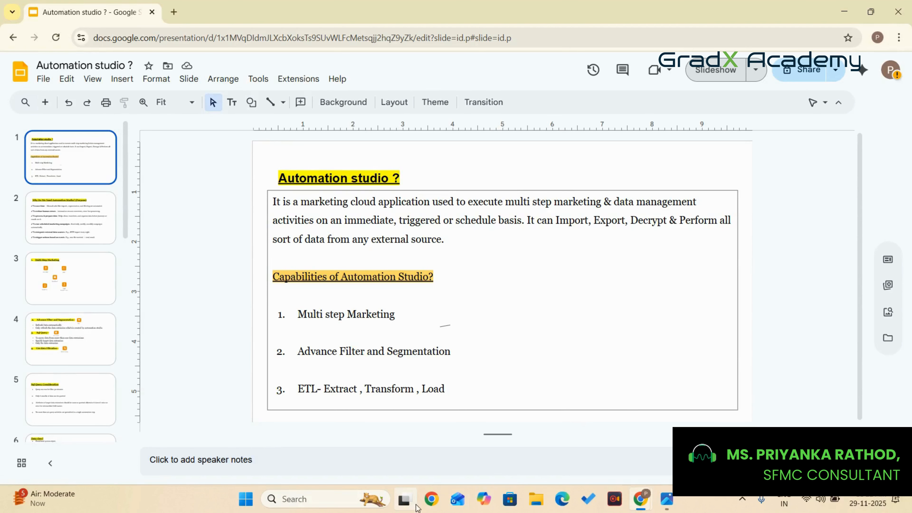
pyautogui.click(431, 499)
pyautogui.click(524, 258)
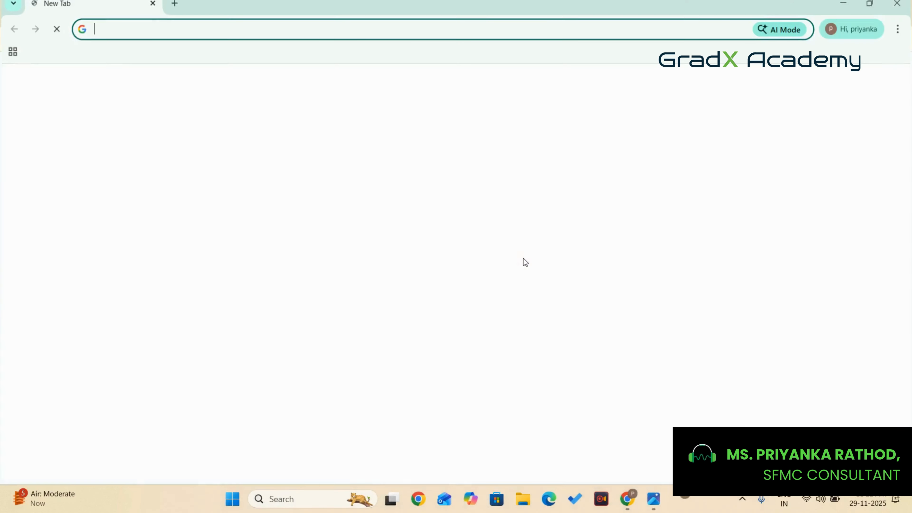
pyautogui.click(774, 92)
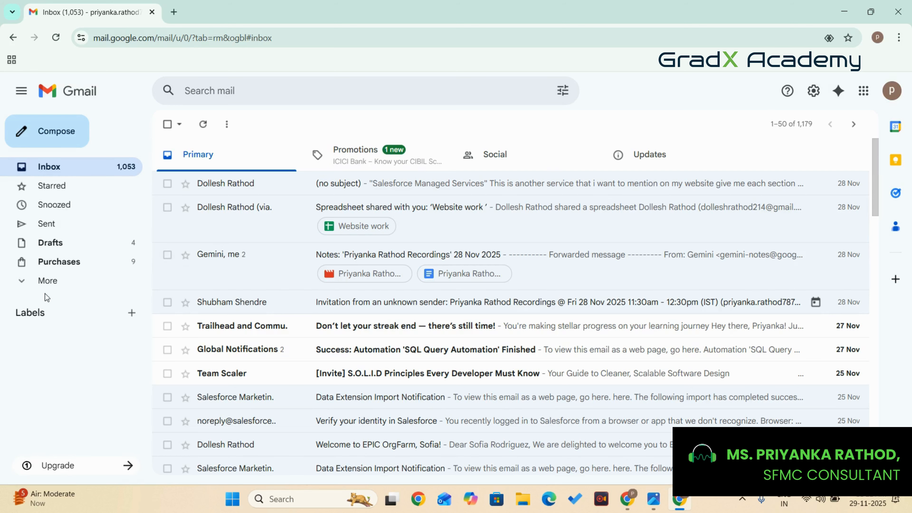
# Step: Look through the Spam folder for the email sent by the automation, reloading the mailbox
pyautogui.click(46, 282)
pyautogui.click(54, 358)
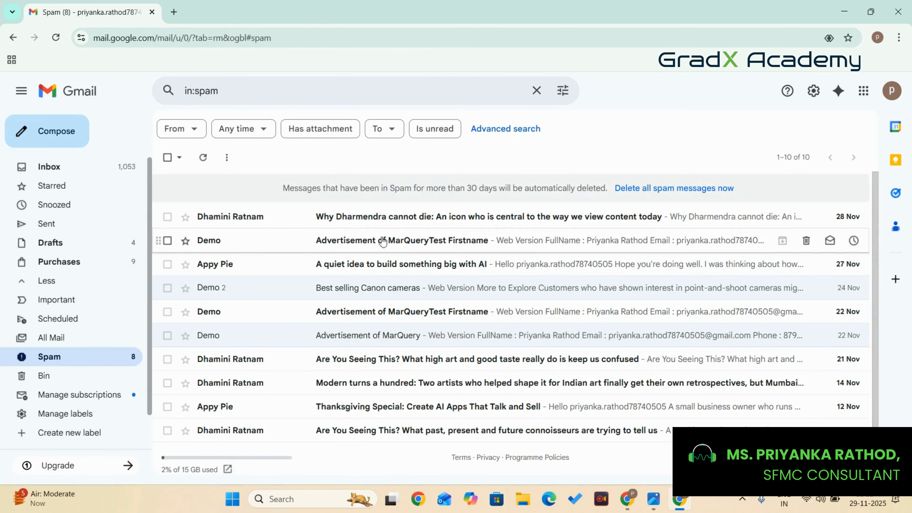
pyautogui.click(56, 37)
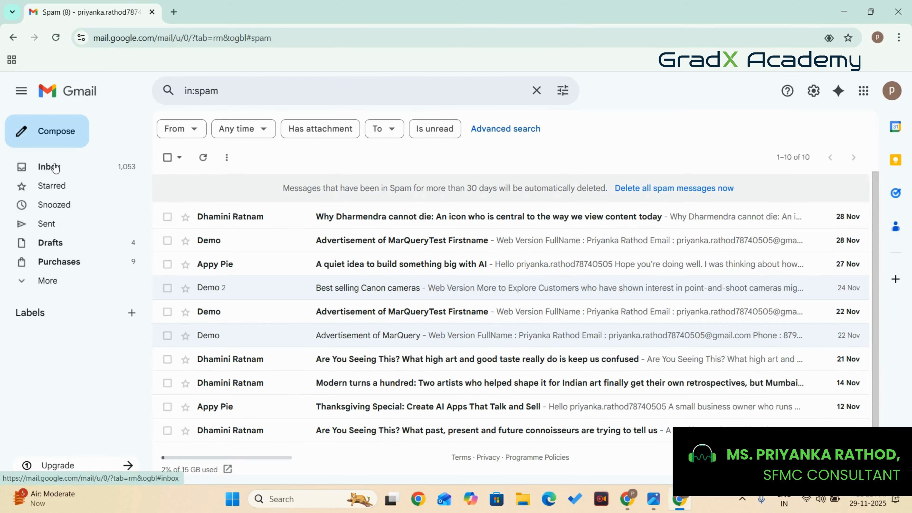
pyautogui.click(51, 171)
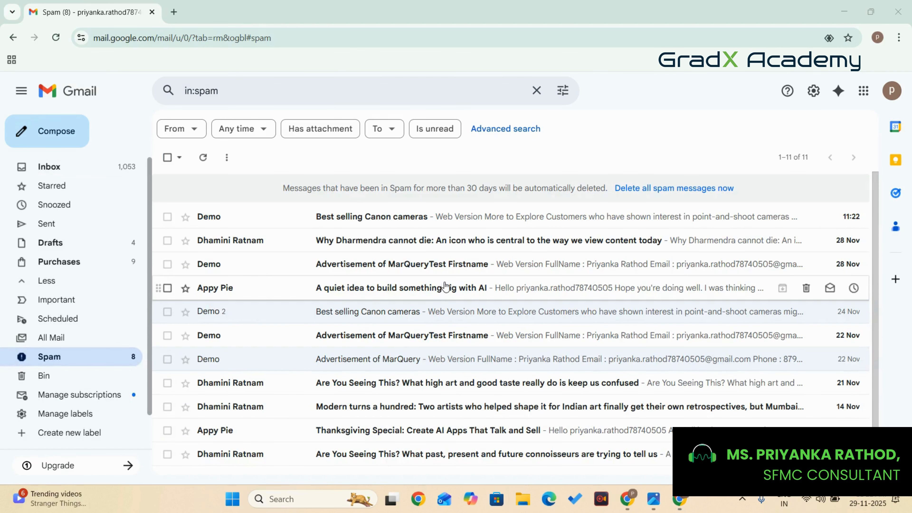
# Step: Open the newest "Best selling Canon cameras" message in Spam and report it as not spam
pyautogui.click(424, 217)
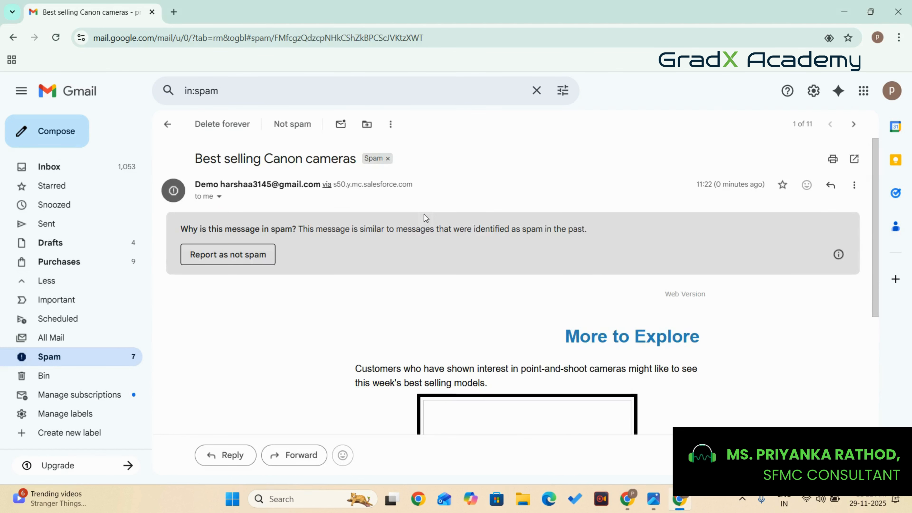
pyautogui.scroll(-3, 356, 248)
pyautogui.scroll(2, 258, 225)
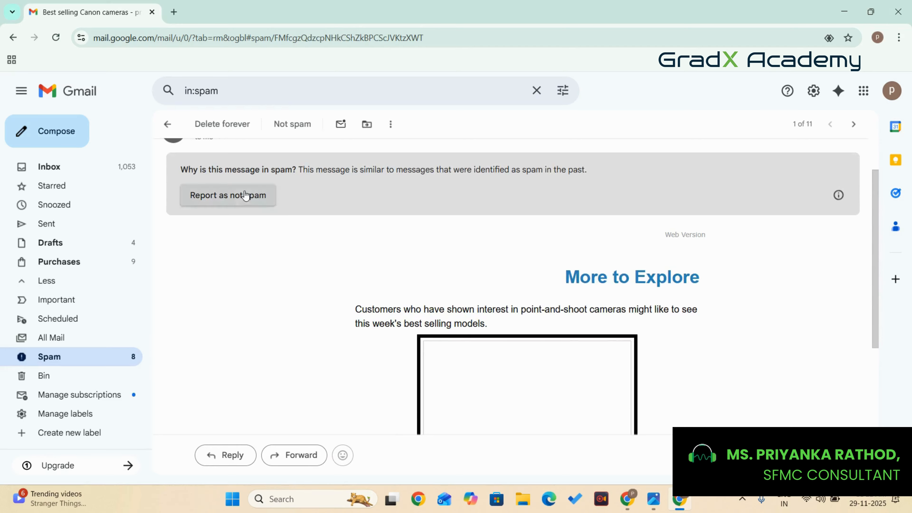
pyautogui.click(238, 196)
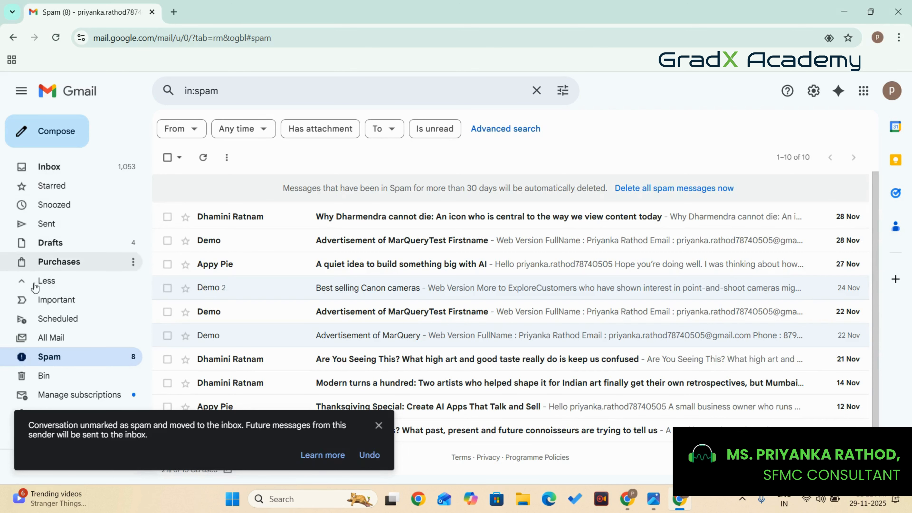
# Step: Open the "Best selling Canon cameras" message from All Mail and examine its images and content
pyautogui.click(50, 338)
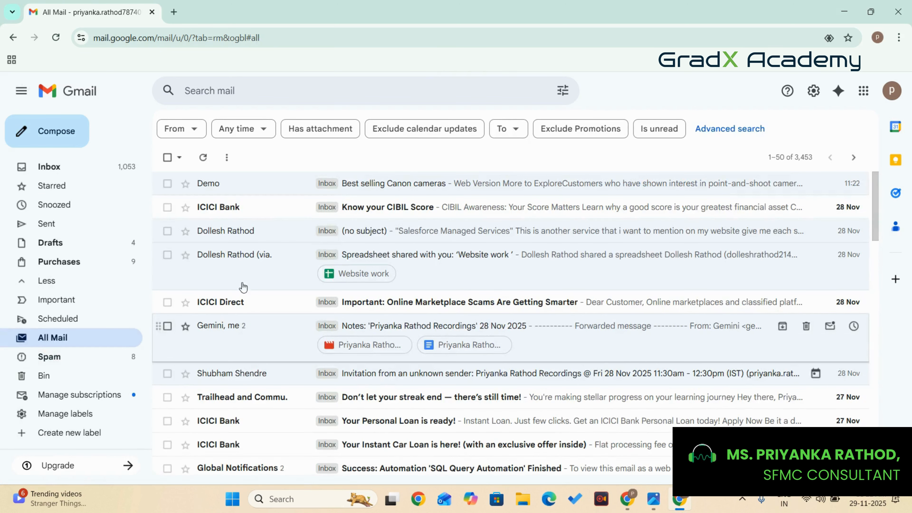
pyautogui.click(402, 187)
pyautogui.scroll(-3, 405, 188)
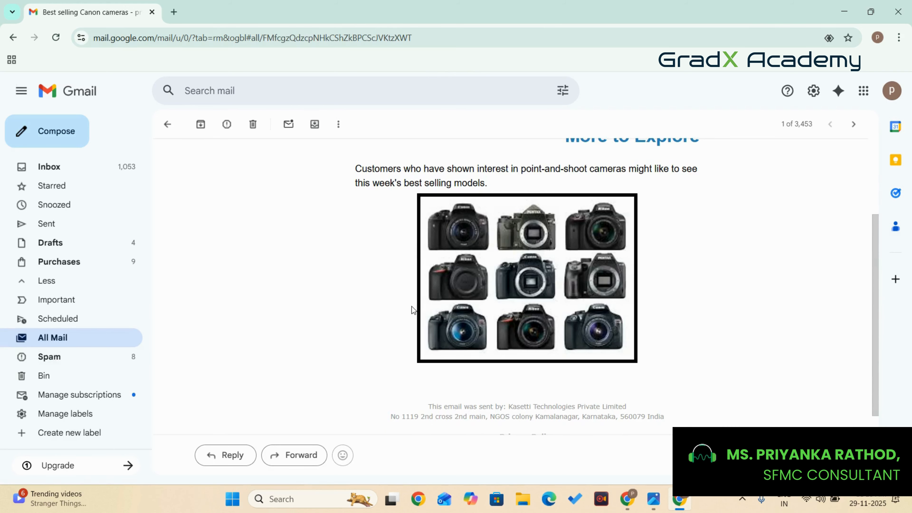
# Step: Switch back to Automation Studio and review the Nov2025SendEmail workflow and its schedule
pyautogui.hotkey('alt', 'Tab')
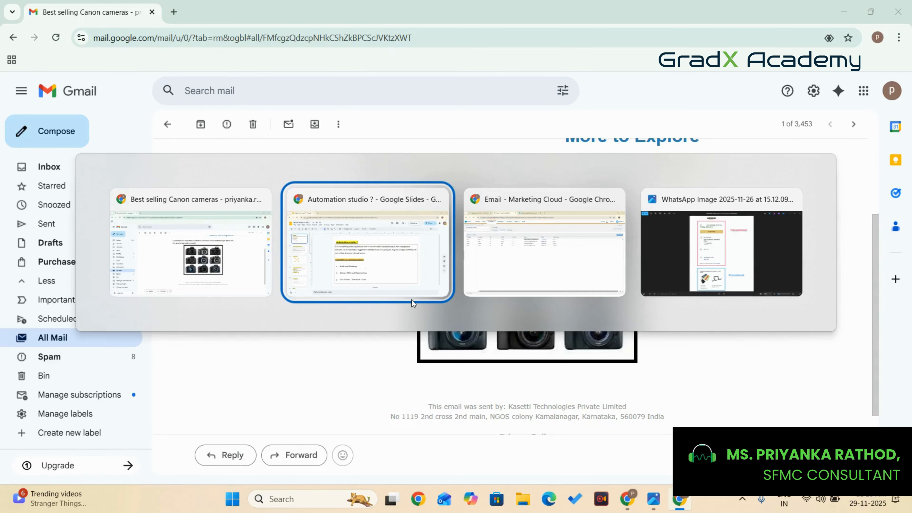
pyautogui.hotkey('alt', 'Tab')
pyautogui.click(92, 12)
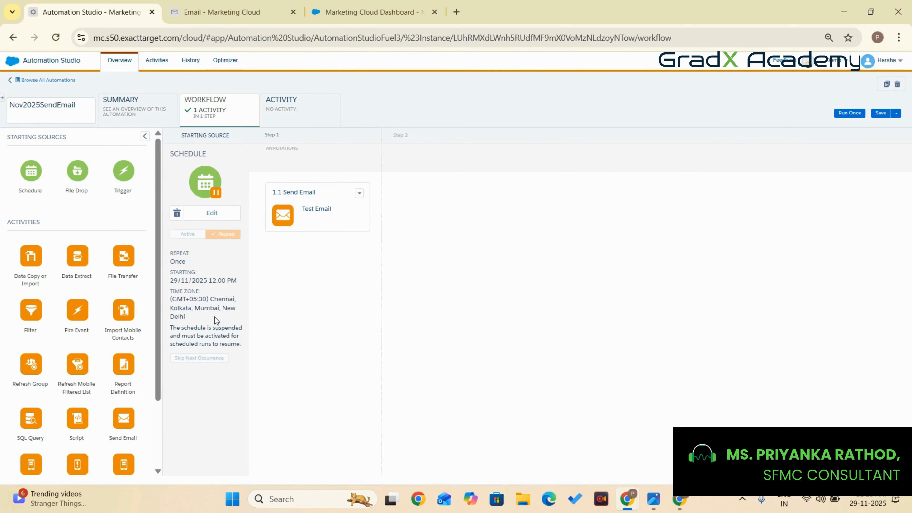
# Step: Switch to the Automation Studio presentation in Google Slides and present it from the first slide
pyautogui.hotkey('alt', 'Tab')
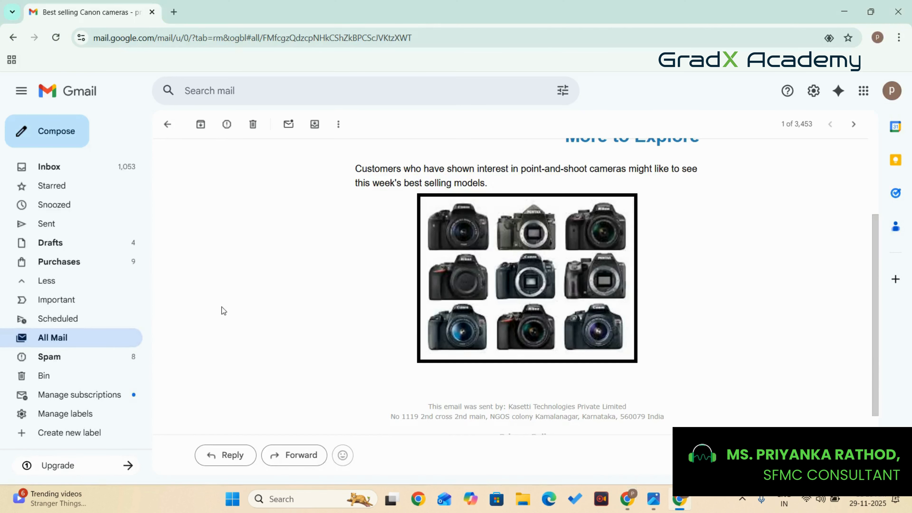
pyautogui.hotkey('alt', 'Tab')
pyautogui.hotkey('alt', 'Tab')
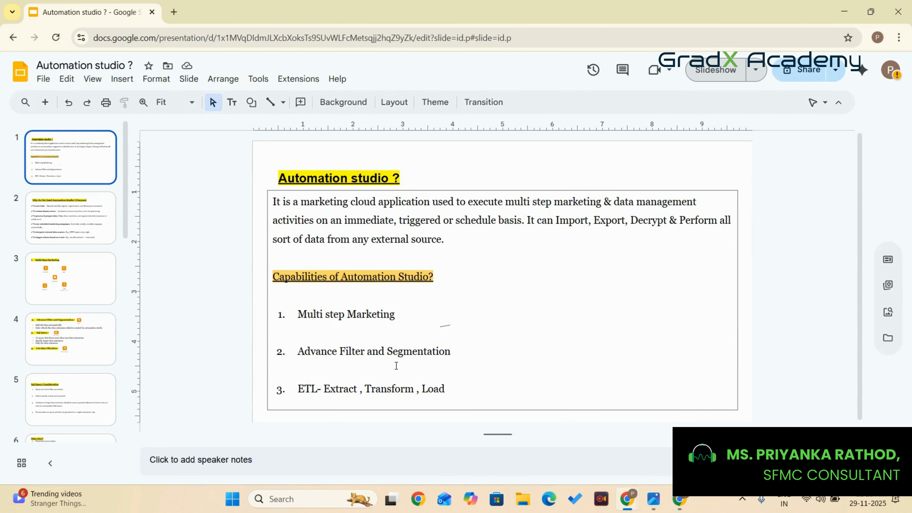
pyautogui.click(742, 496)
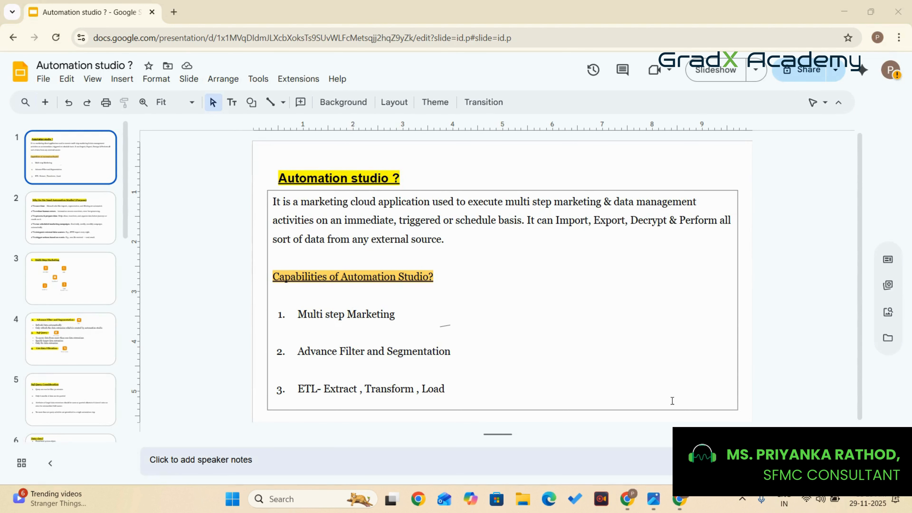
pyautogui.click(704, 68)
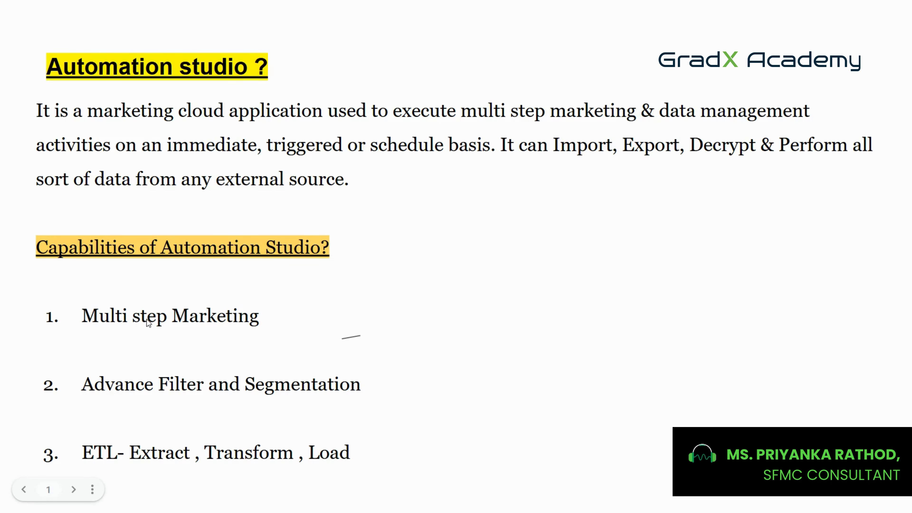
# Step: Return to Marketing Cloud and open the Data Extensions list in Email Studio to examine the filter option
pyautogui.hotkey('alt', 'Tab')
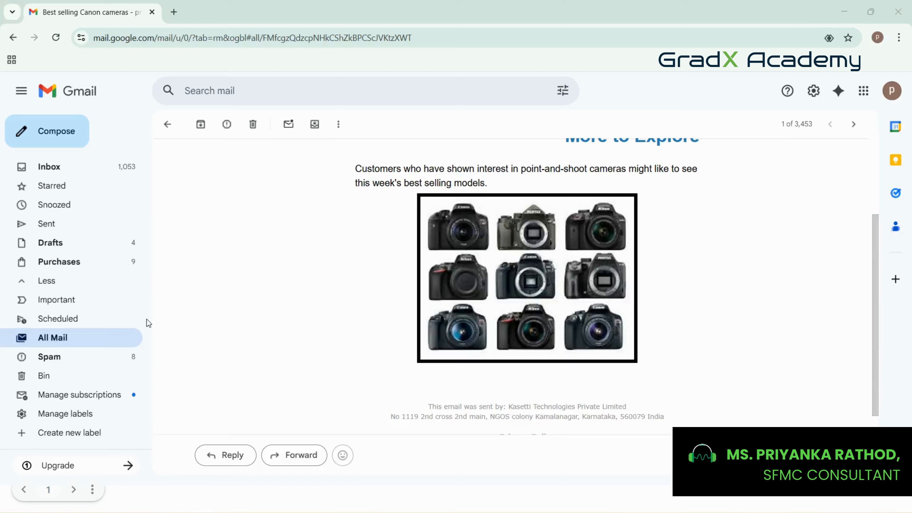
pyautogui.hotkey('alt', 'Tab')
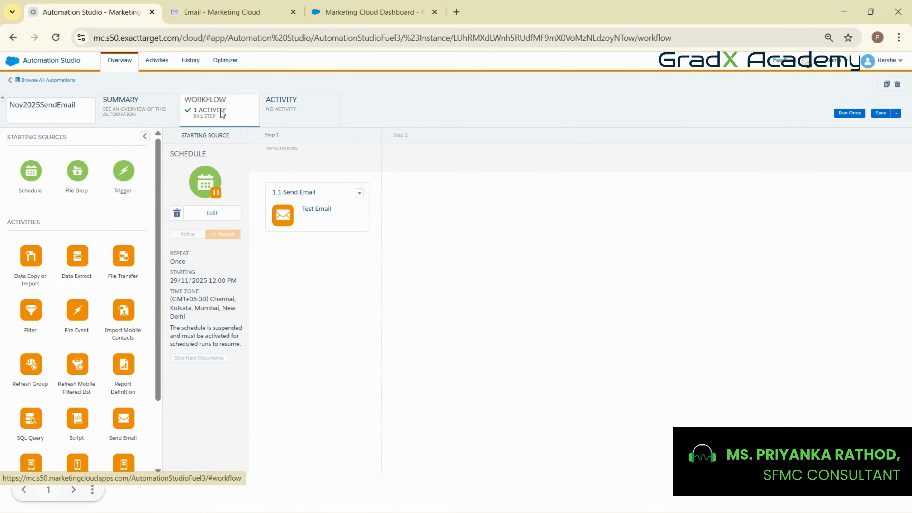
pyautogui.click(199, 14)
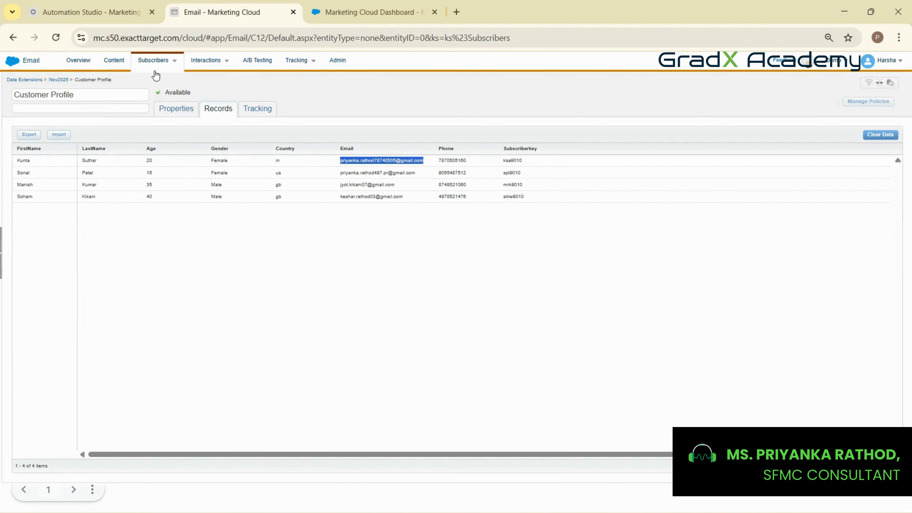
pyautogui.moveTo(158, 68)
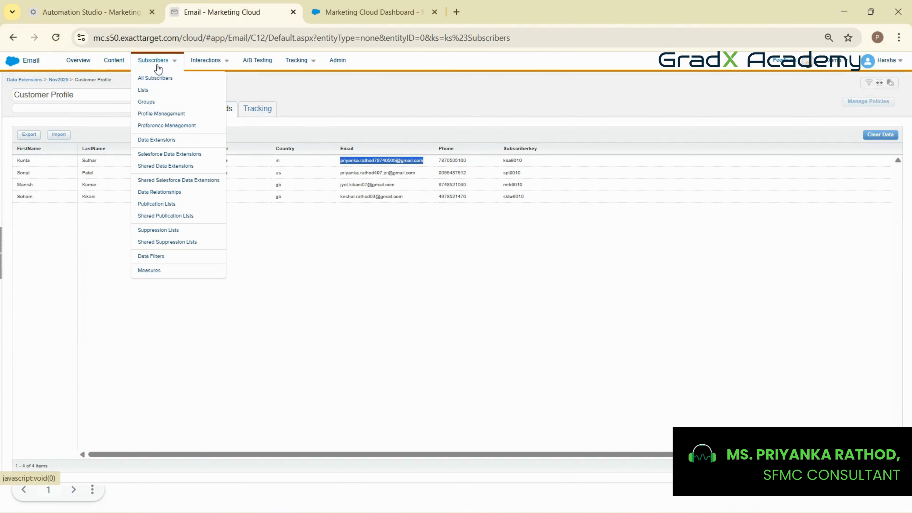
pyautogui.click(157, 140)
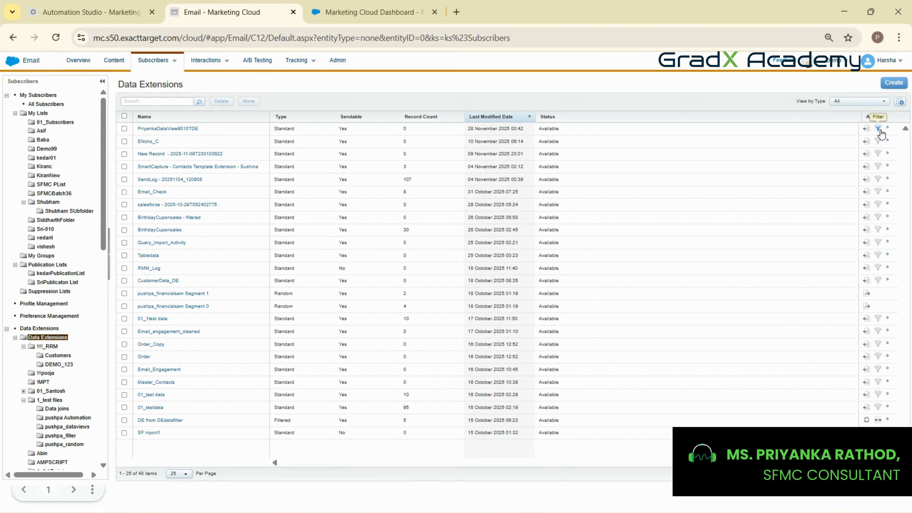
# Step: Add a Filter activity below the Send Email activity in Step 1 of the Nov2025SendEmail automation
pyautogui.click(54, 10)
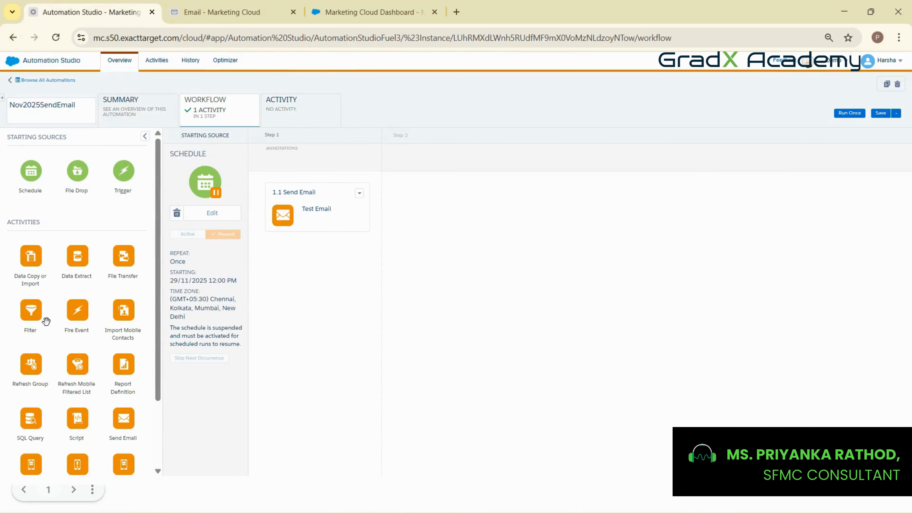
pyautogui.moveTo(37, 312); pyautogui.dragTo(299, 299)
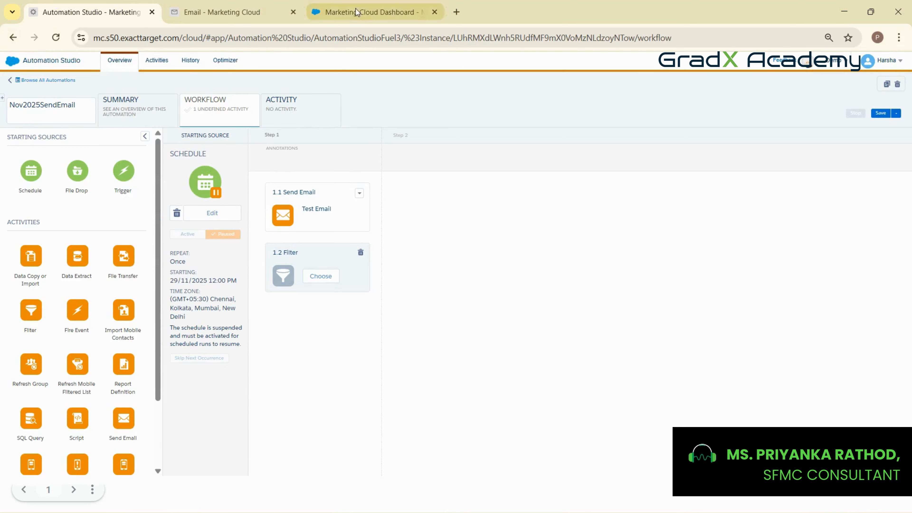
# Step: Return to Email Studio and open the Nov2025 data extensions folder
pyautogui.click(248, 5)
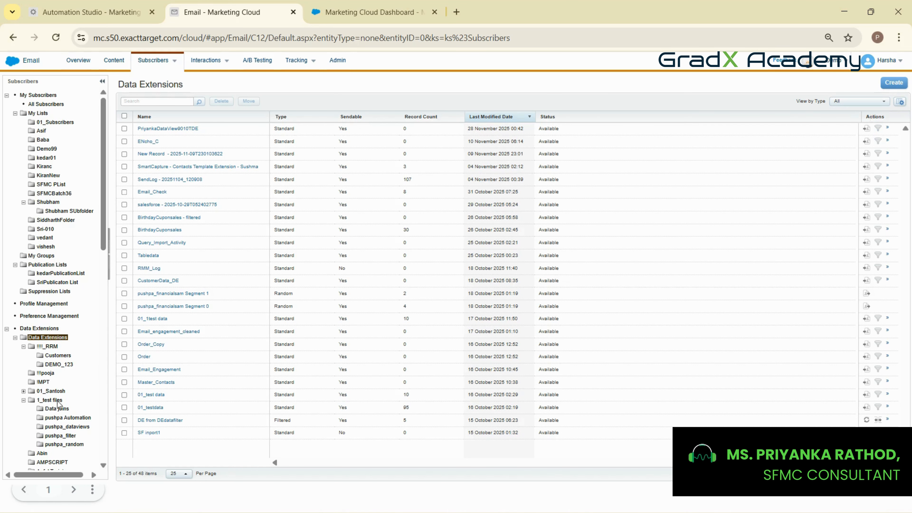
pyautogui.scroll(-10, 23, 401)
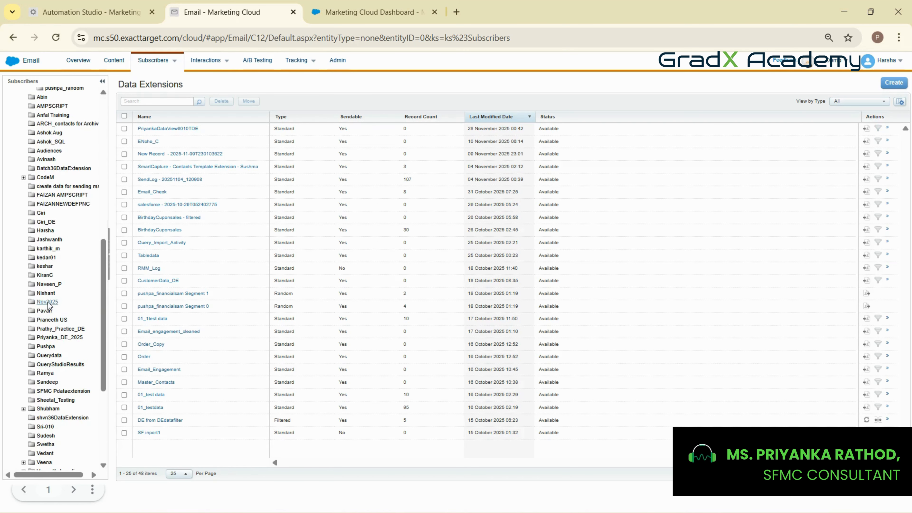
pyautogui.click(48, 302)
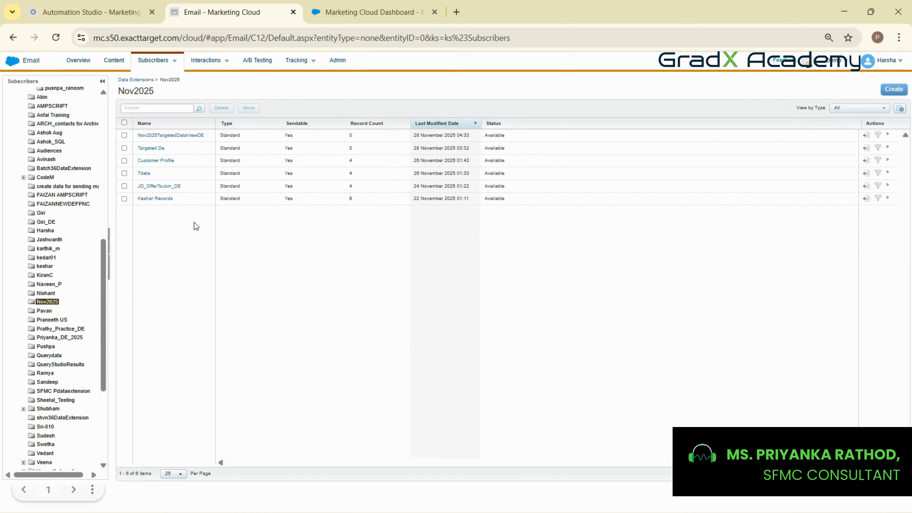
# Step: Start a filtered data extension from Customer Profile and add the condition Gender is equal to male
pyautogui.click(170, 163)
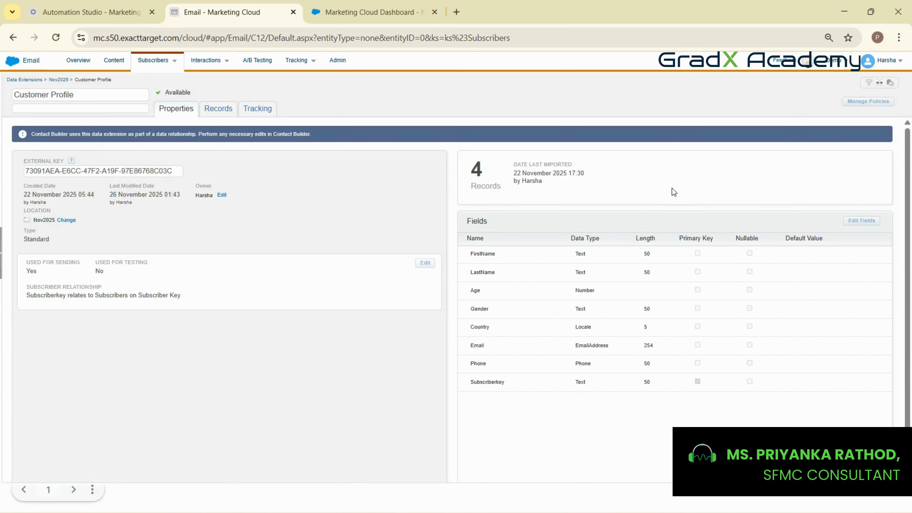
pyautogui.click(870, 85)
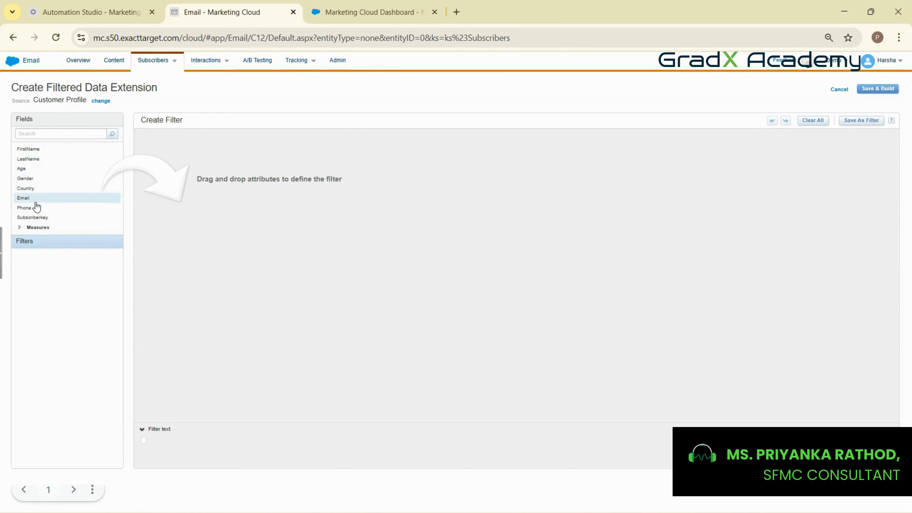
pyautogui.moveTo(26, 179); pyautogui.dragTo(202, 167)
pyautogui.click(315, 146)
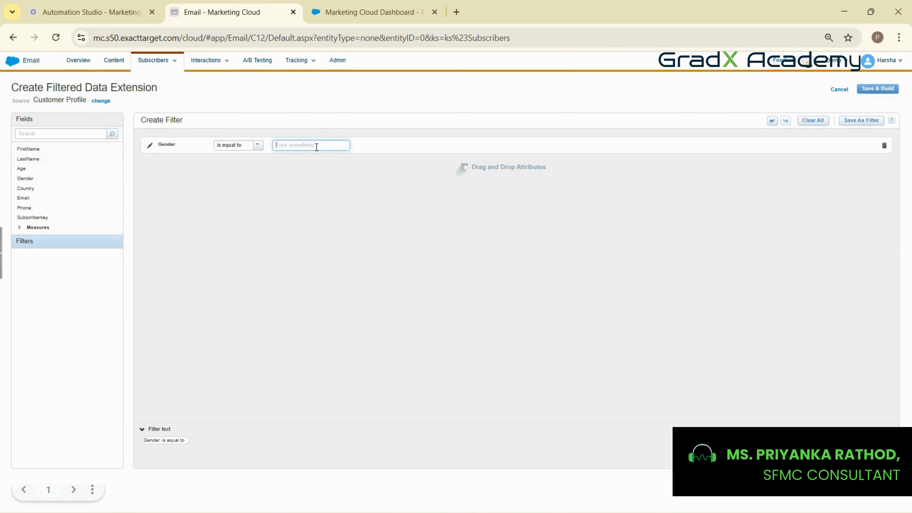
pyautogui.press('capslock')
pyautogui.press('capslock')
pyautogui.write('make')
pyautogui.write('le')
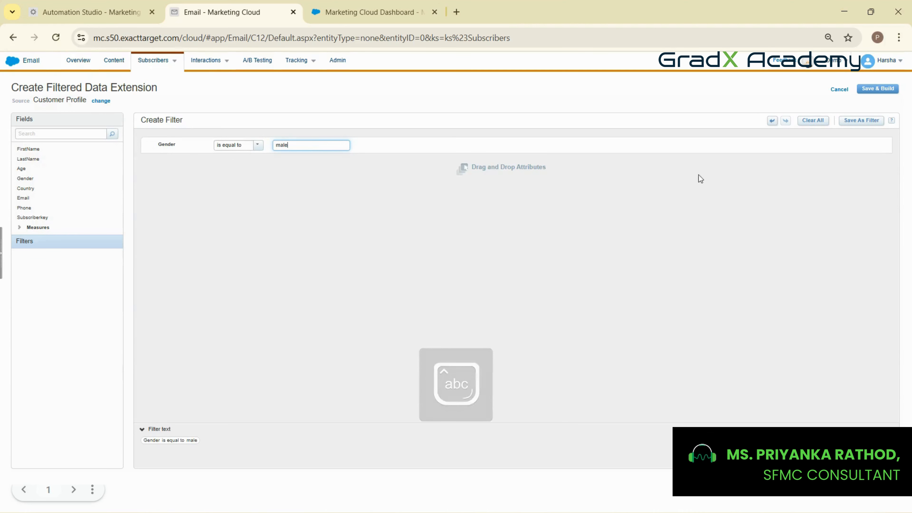
# Step: Save the gender condition as a data filter named NovDe2025 in the Nov2025 data filters folder
pyautogui.click(860, 122)
pyautogui.click(460, 117)
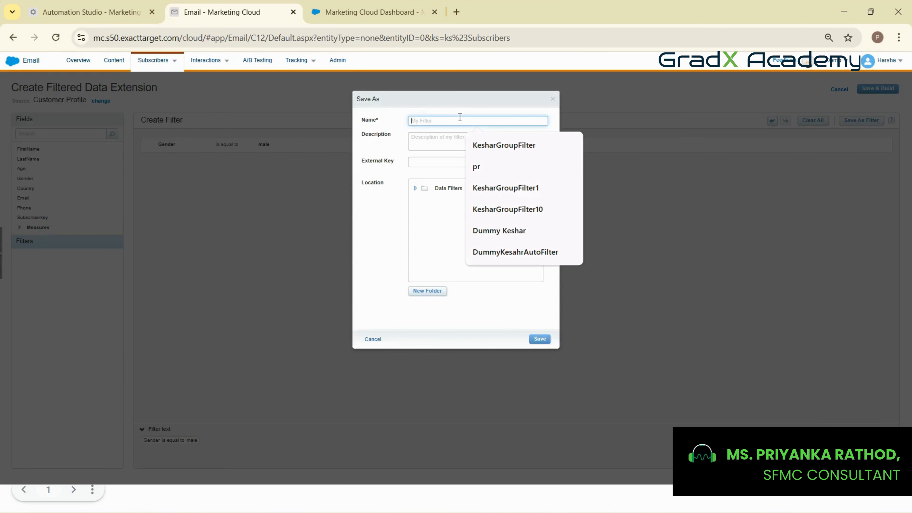
pyautogui.write('NovDe')
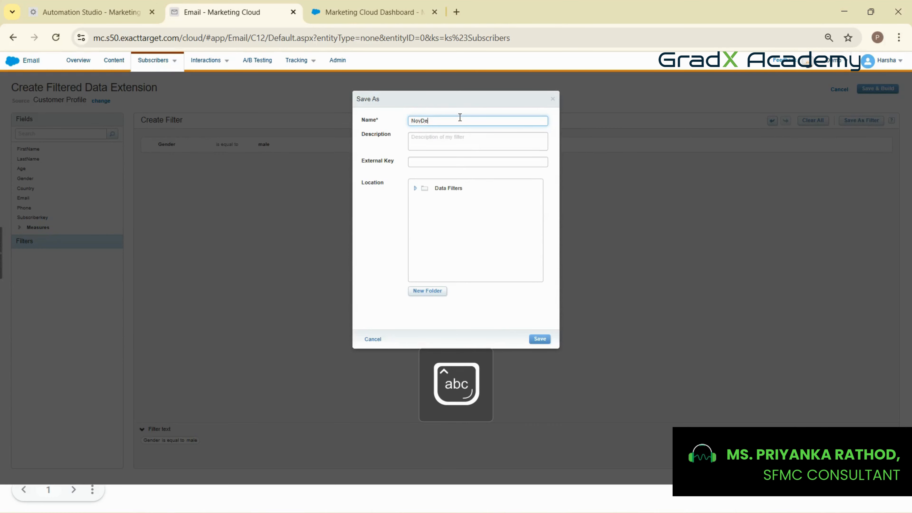
pyautogui.write('2025')
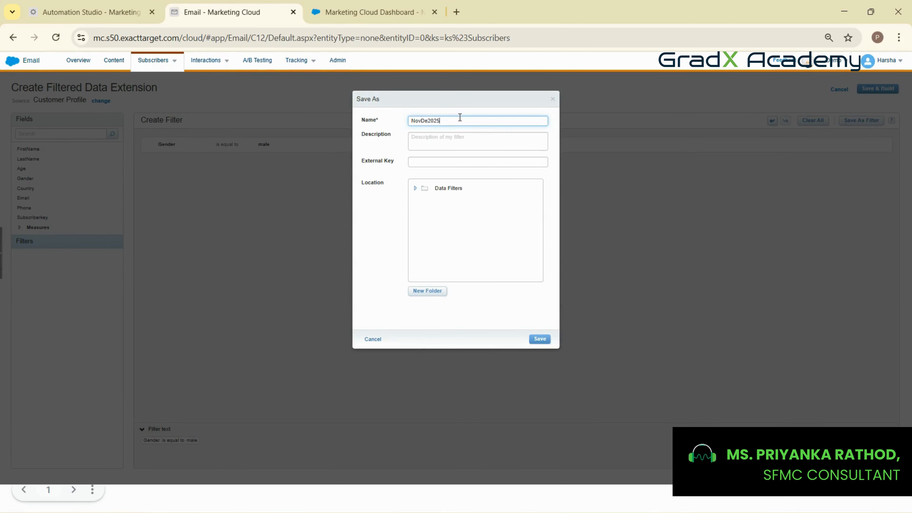
pyautogui.click(416, 190)
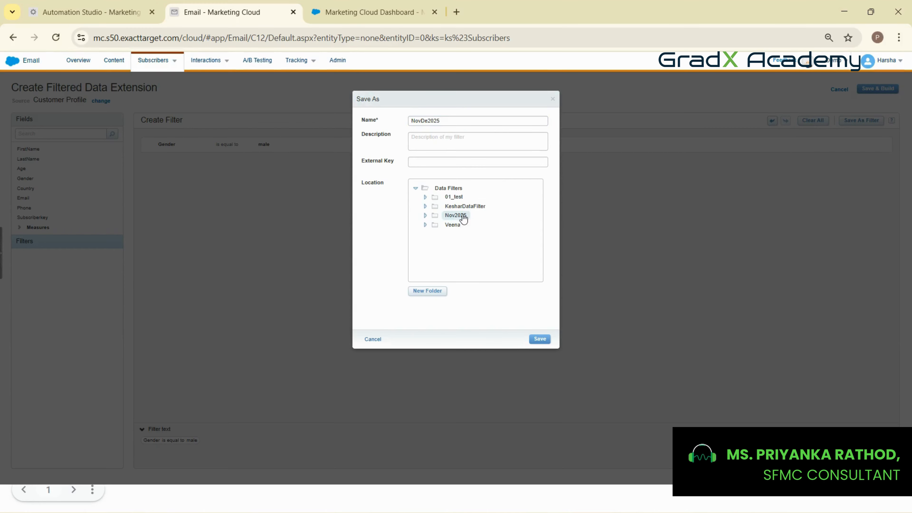
pyautogui.click(463, 216)
pyautogui.click(539, 339)
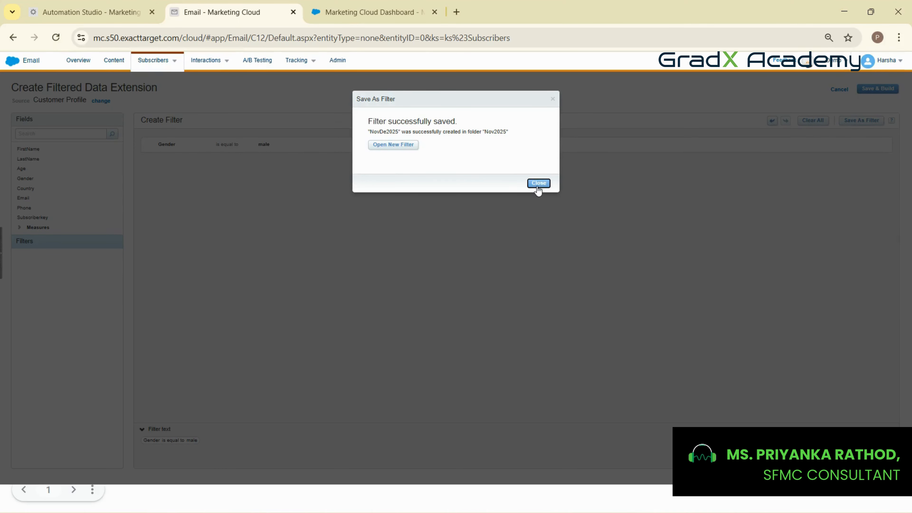
pyautogui.click(538, 184)
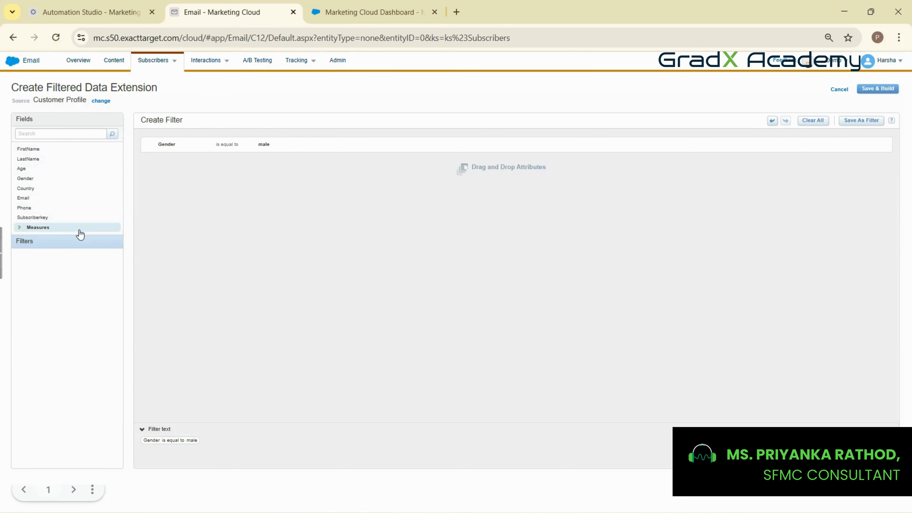
# Step: Save and build the filtered data extension as NovDE20251 in the Nov2025 data extensions folder
pyautogui.click(878, 89)
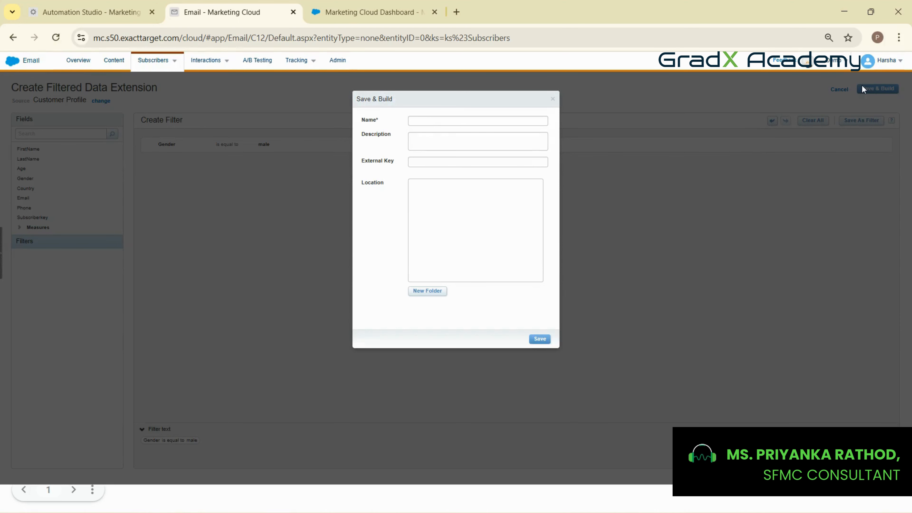
pyautogui.click(442, 121)
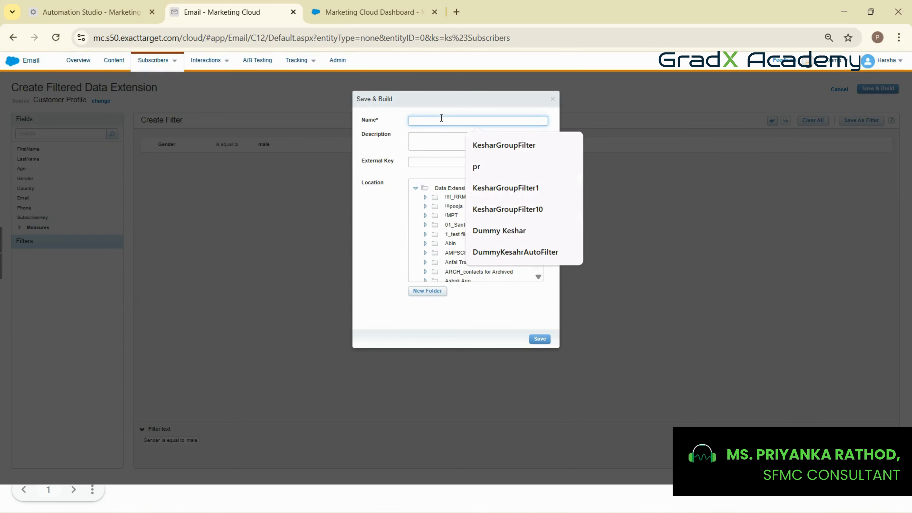
pyautogui.press('capslock')
pyautogui.write('N')
pyautogui.press('capslock')
pyautogui.write('ov')
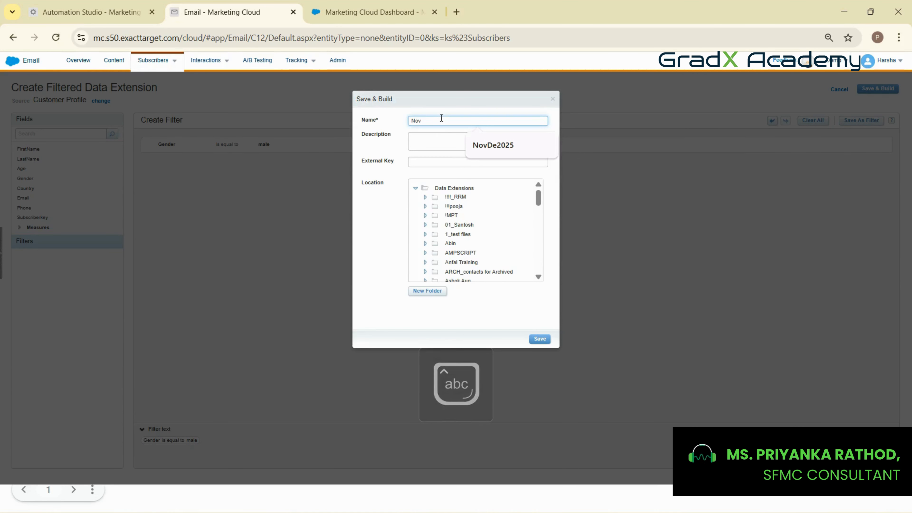
pyautogui.press('capslock')
pyautogui.write('DE20')
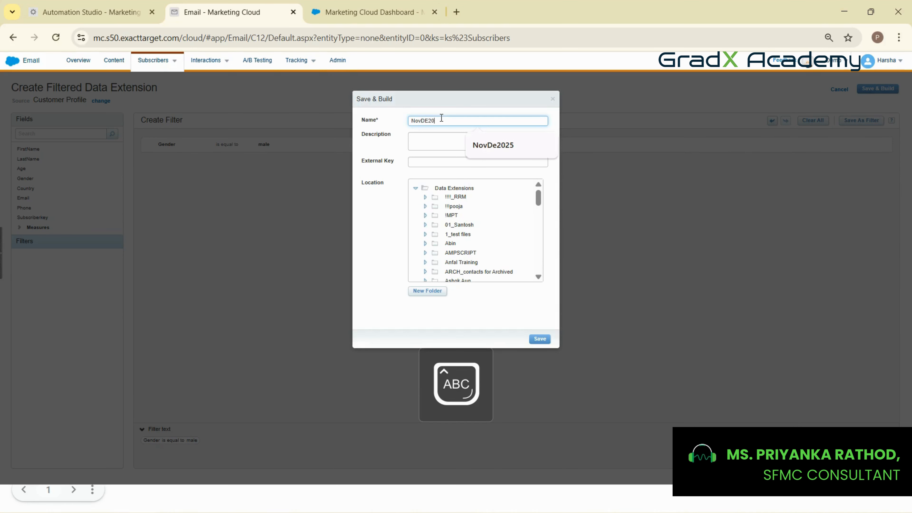
pyautogui.write('251')
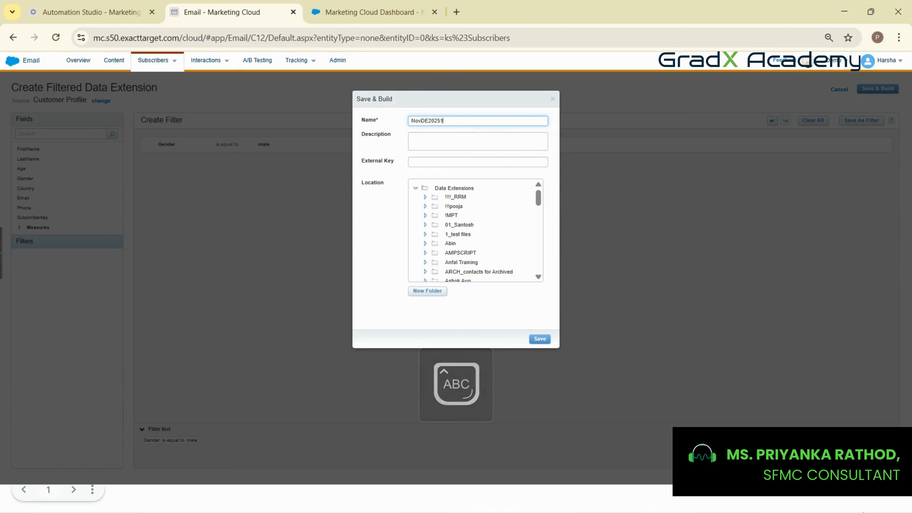
pyautogui.scroll(-8, 501, 252)
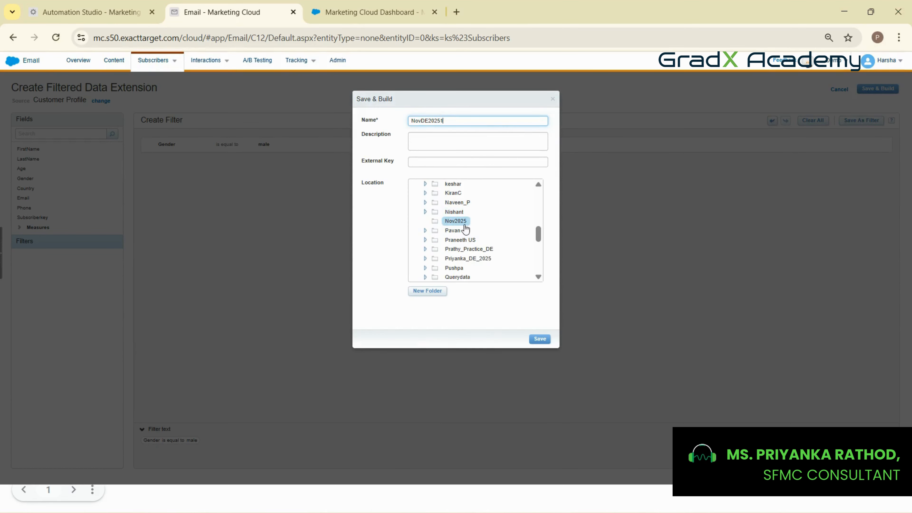
pyautogui.click(539, 340)
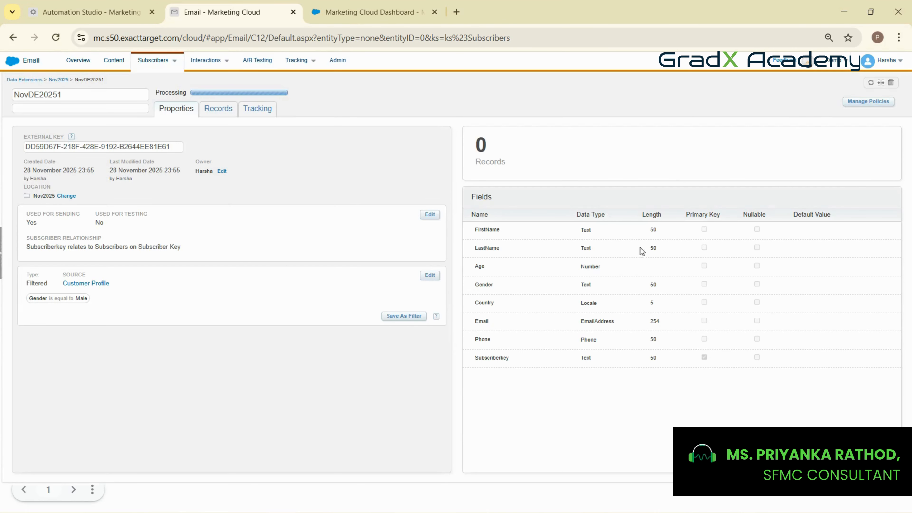
# Step: Examine the filtered type and source of NovDE20251, and check the Gender values in its records
pyautogui.moveTo(52, 284); pyautogui.dragTo(46, 282)
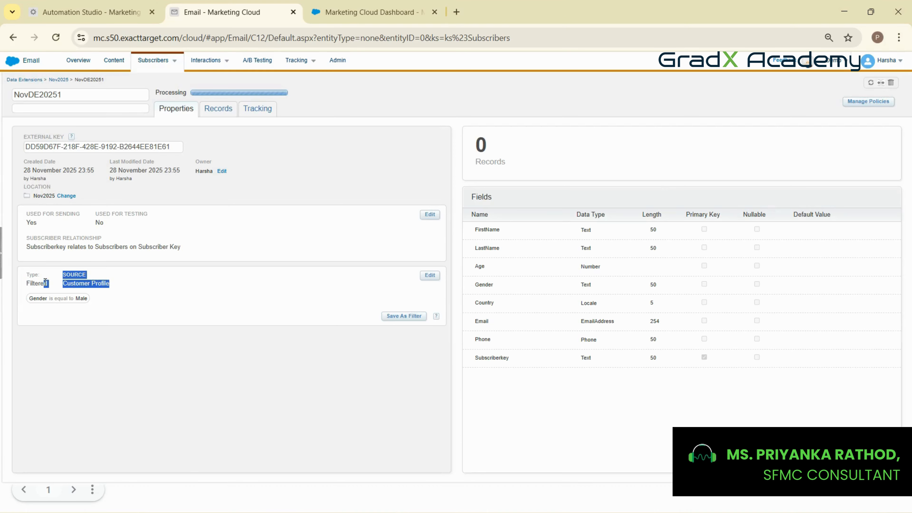
pyautogui.click(173, 388)
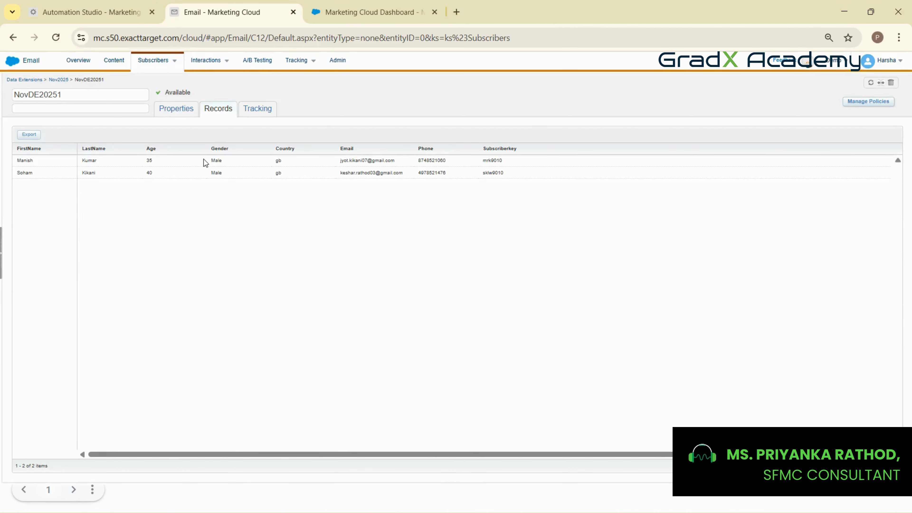
pyautogui.moveTo(204, 159)
pyautogui.mouseDown()
pyautogui.moveTo(228, 181)
pyautogui.moveTo(210, 176)
pyautogui.mouseUp()
pyautogui.click(224, 216)
# Step: Refresh the NovDE20251 data extension so its filter is reapplied to the source
pyautogui.click(870, 83)
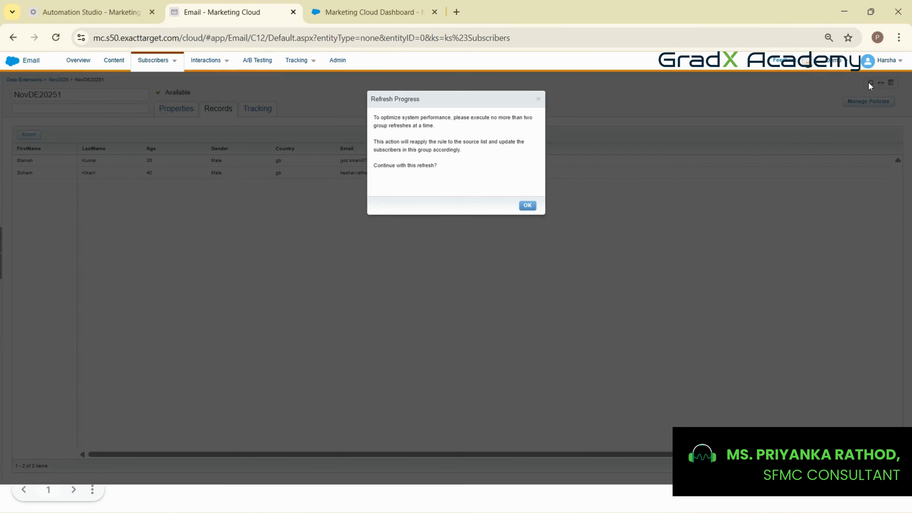
pyautogui.click(538, 99)
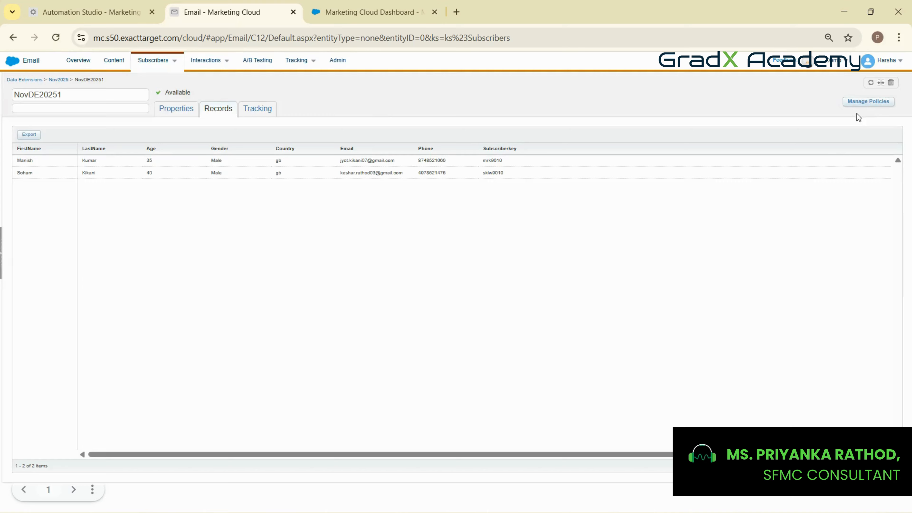
pyautogui.click(871, 82)
pyautogui.click(529, 206)
# Step: Switch to Automation Studio, delete Step 1 of the Nov2025SendEmail workflow and add a new Filter activity in its place
pyautogui.click(51, 4)
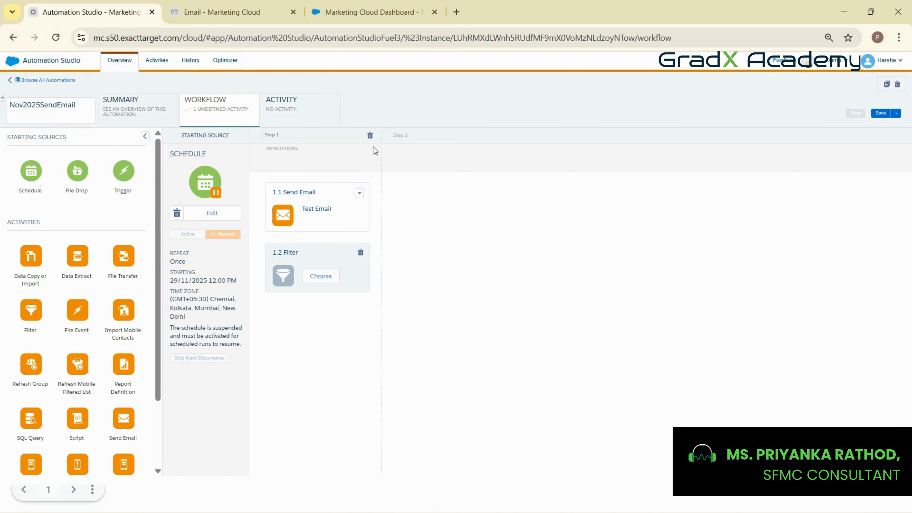
pyautogui.click(370, 136)
pyautogui.click(394, 119)
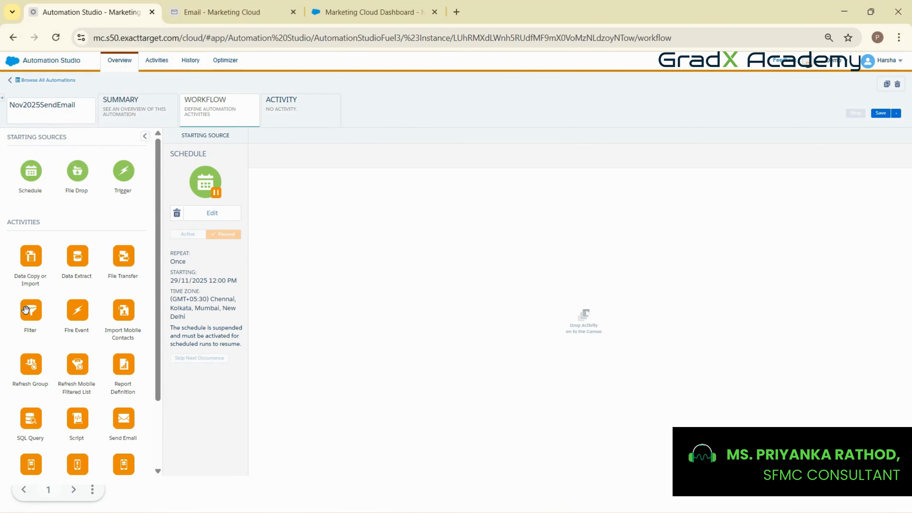
pyautogui.moveTo(28, 310); pyautogui.dragTo(301, 237)
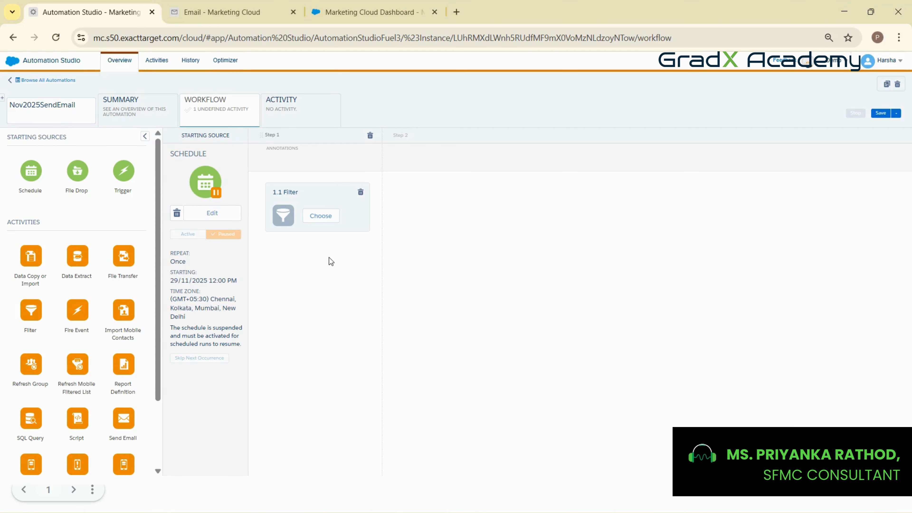
# Step: Return to Email Studio's Data Filters list and create a new filter built from a data extension
pyautogui.click(227, 5)
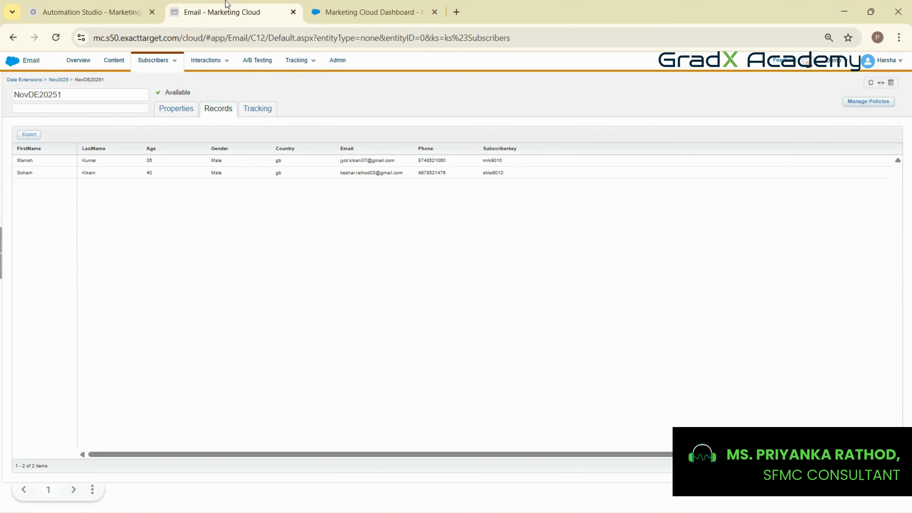
pyautogui.moveTo(149, 62)
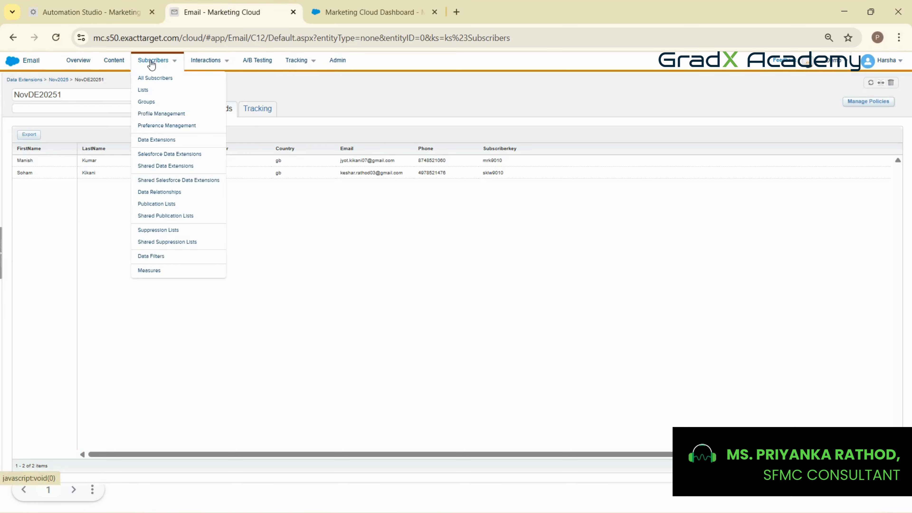
pyautogui.click(143, 256)
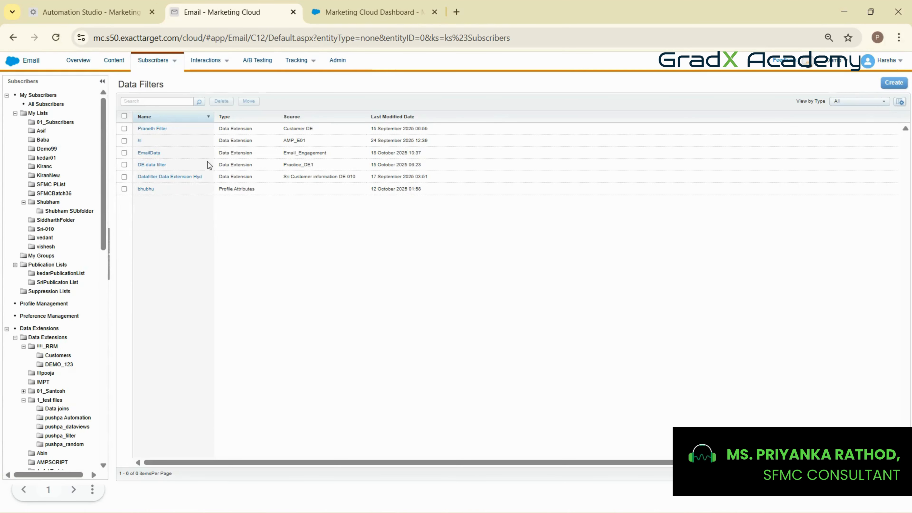
pyautogui.click(894, 83)
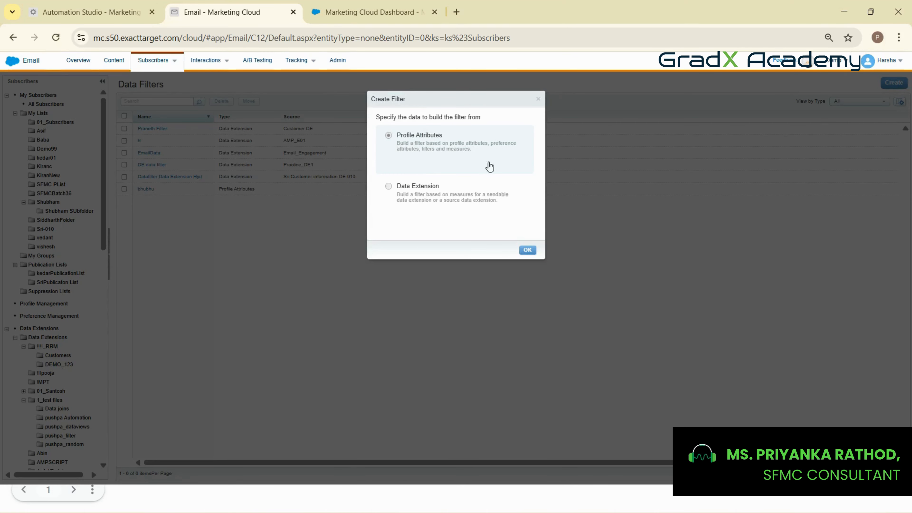
pyautogui.click(466, 205)
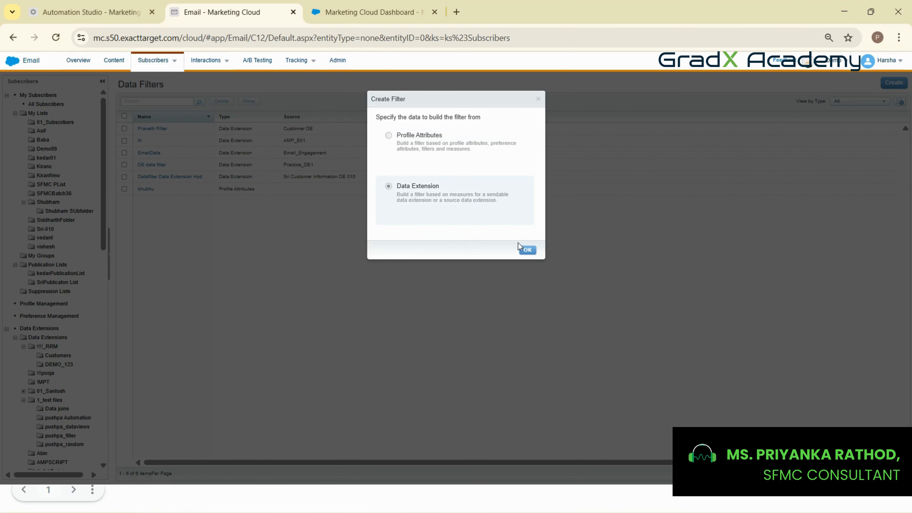
pyautogui.click(527, 250)
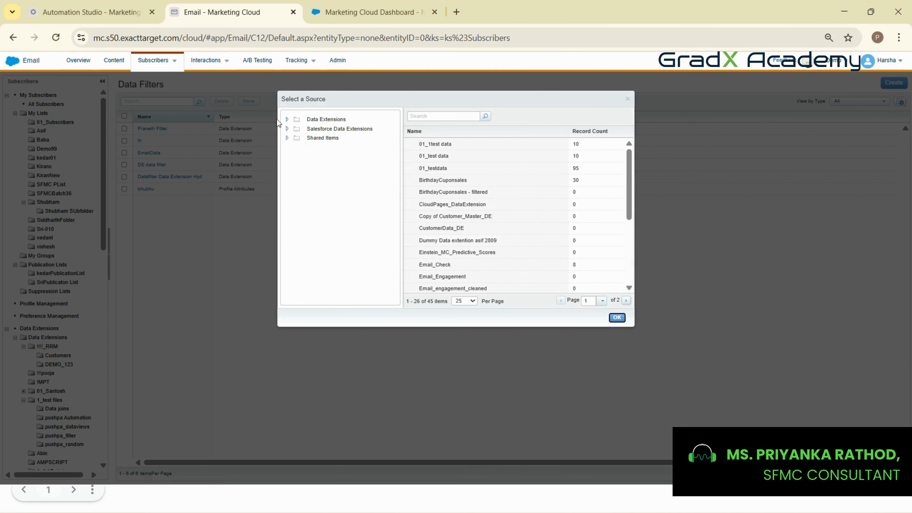
# Step: Choose the Customer Profile data extension in the Nov2025 folder as the new filter's source
pyautogui.click(287, 120)
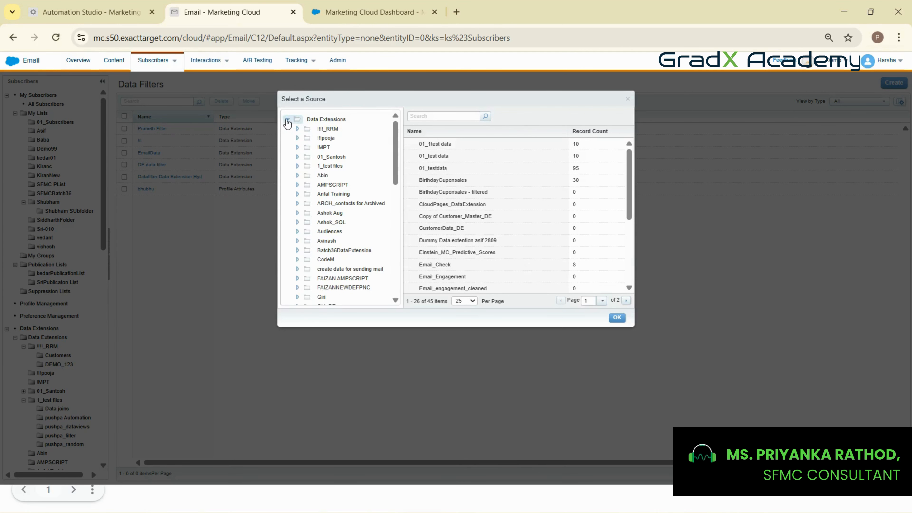
pyautogui.scroll(-10, 345, 243)
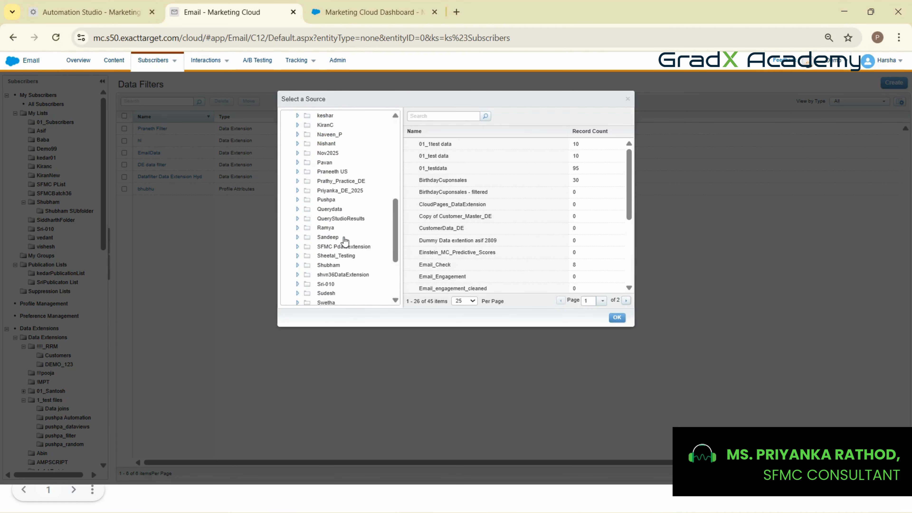
pyautogui.click(328, 153)
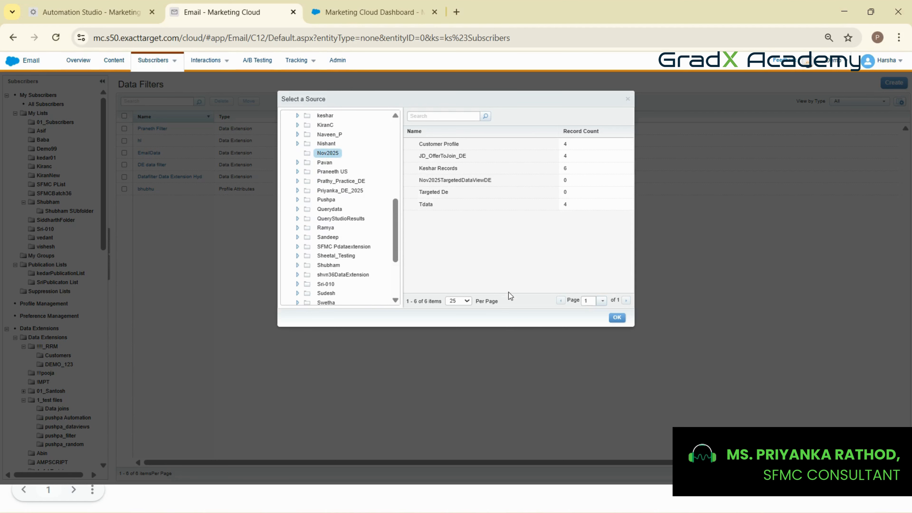
pyautogui.click(454, 143)
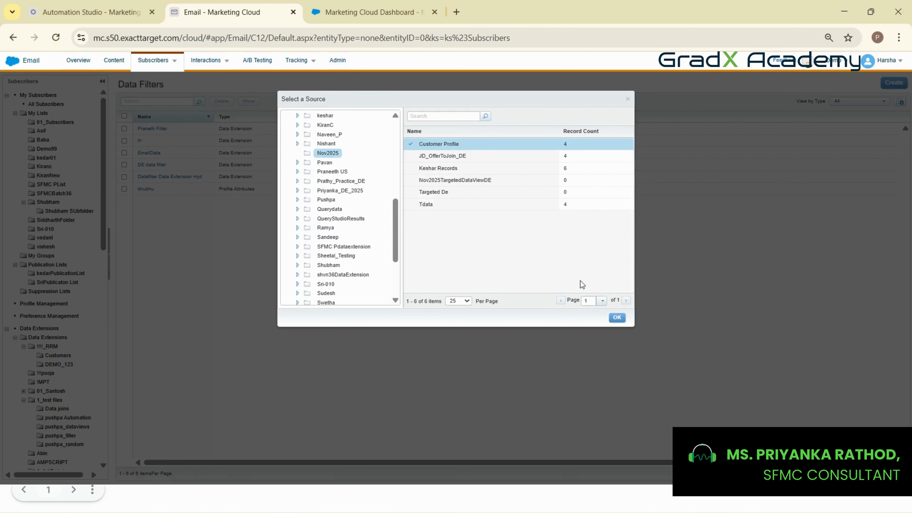
pyautogui.click(616, 318)
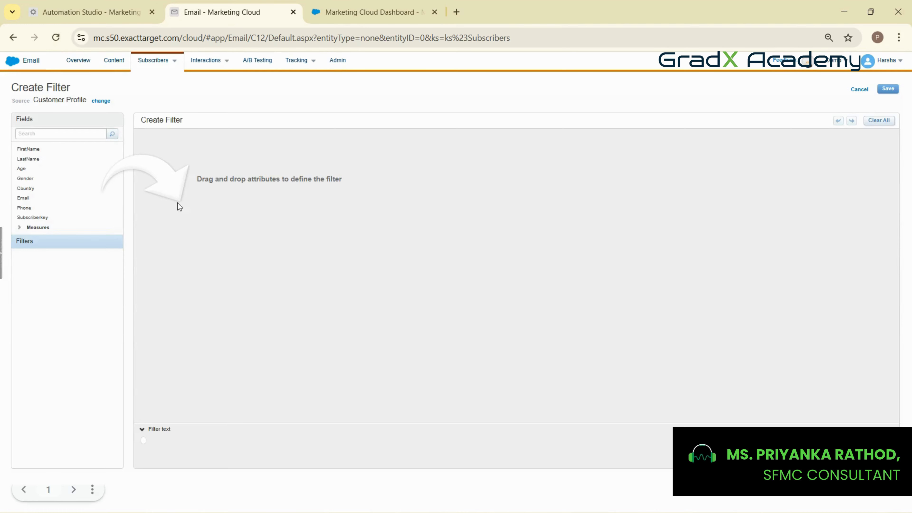
# Step: Add a condition to the Customer Profile filter so that Gender is equal to Female
pyautogui.moveTo(19, 179); pyautogui.dragTo(173, 152)
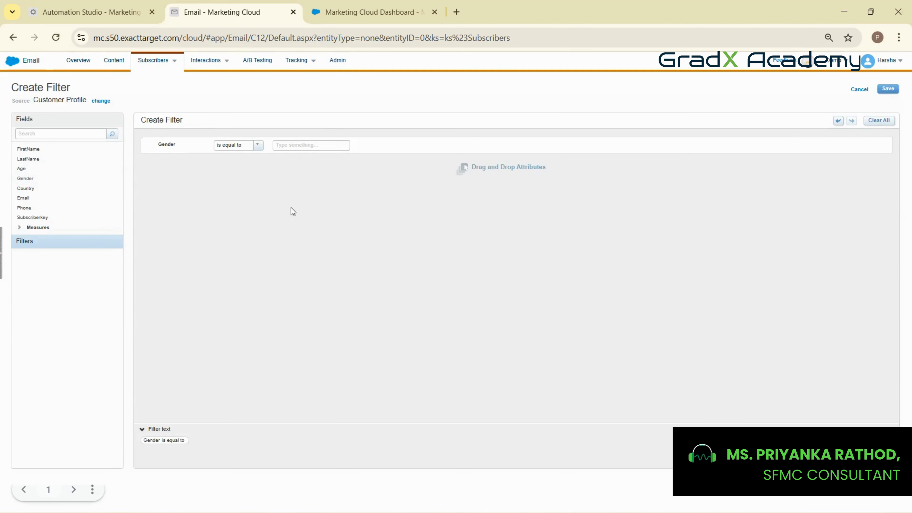
pyautogui.click(307, 145)
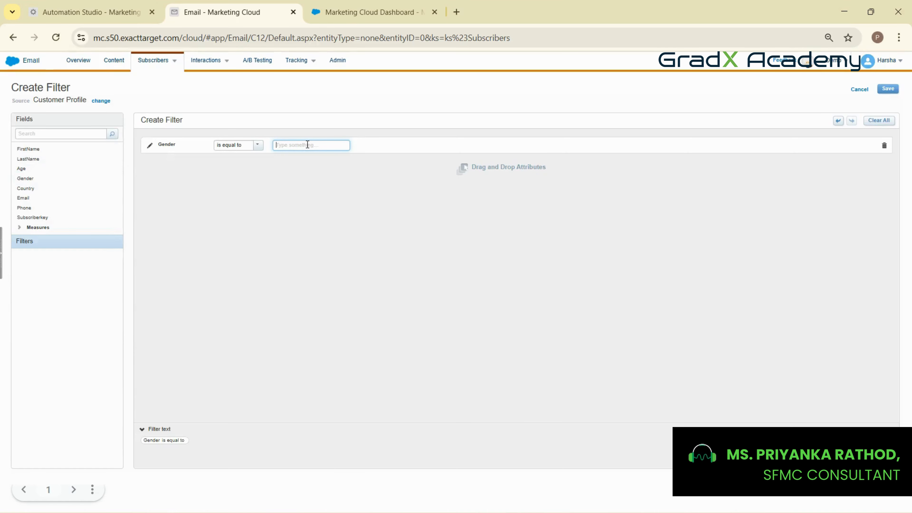
pyautogui.write('fEMALE')
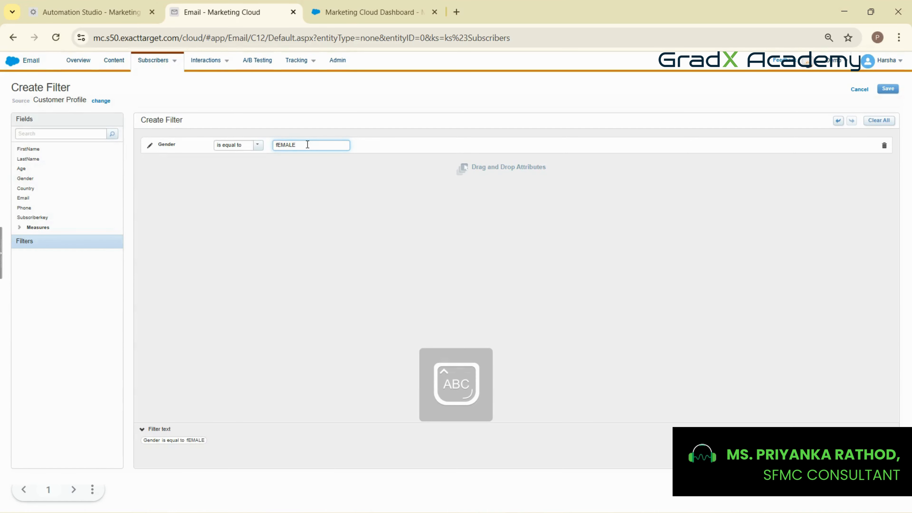
pyautogui.press('BackSpace')
pyautogui.press('BackSpace')
pyautogui.press('BackSpace')
pyautogui.press('BackSpace')
pyautogui.press('BackSpace')
pyautogui.press('BackSpace')
pyautogui.press('capslock')
pyautogui.write('Female')
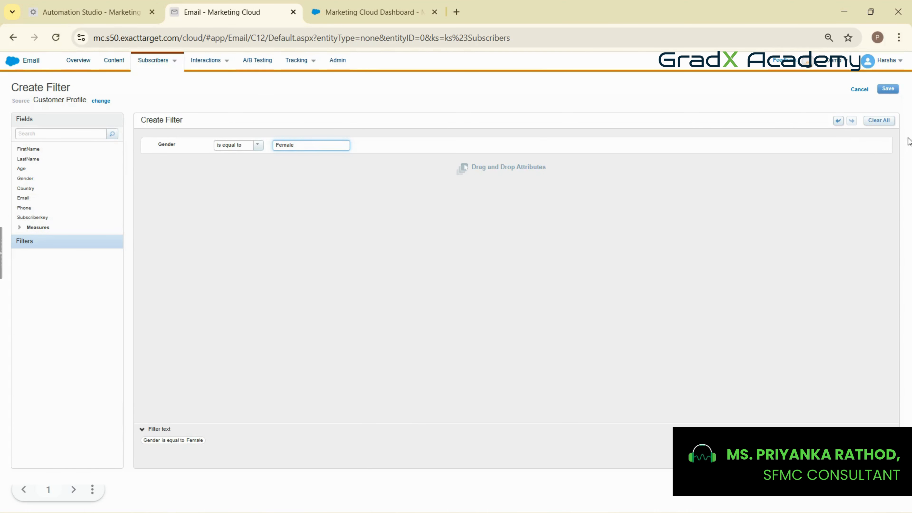
# Step: Save the filter as Nov2025DEAutomation in the Nov2025 data filters folder
pyautogui.click(884, 89)
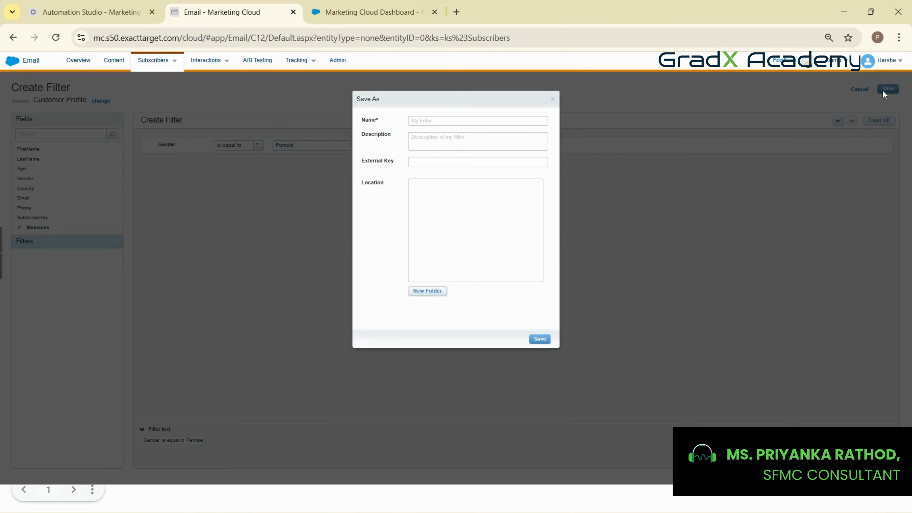
pyautogui.click(452, 121)
pyautogui.press('capslock')
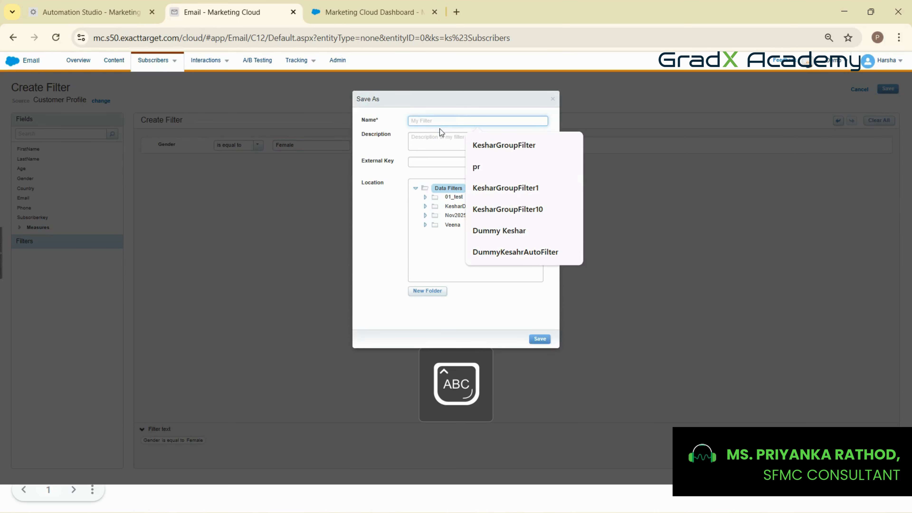
pyautogui.write('N')
pyautogui.press('capslock')
pyautogui.write('ov2025')
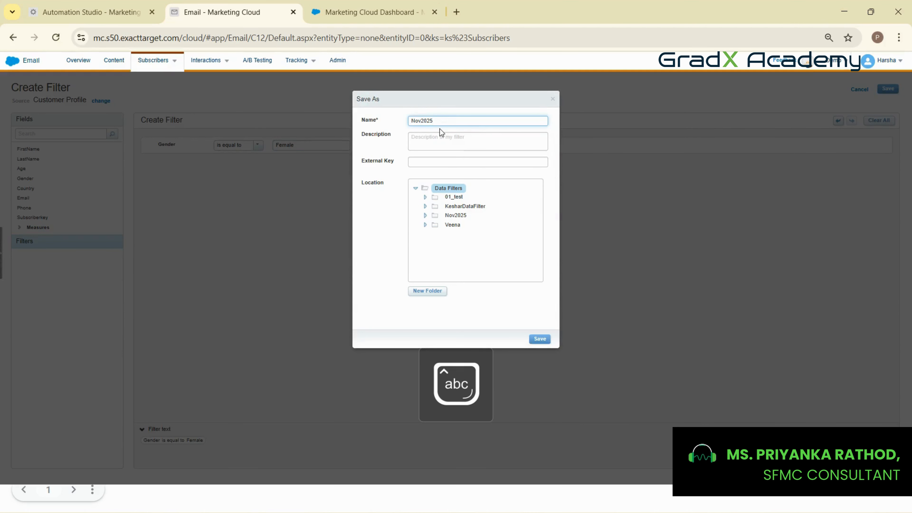
pyautogui.press('capslock')
pyautogui.write('DEA')
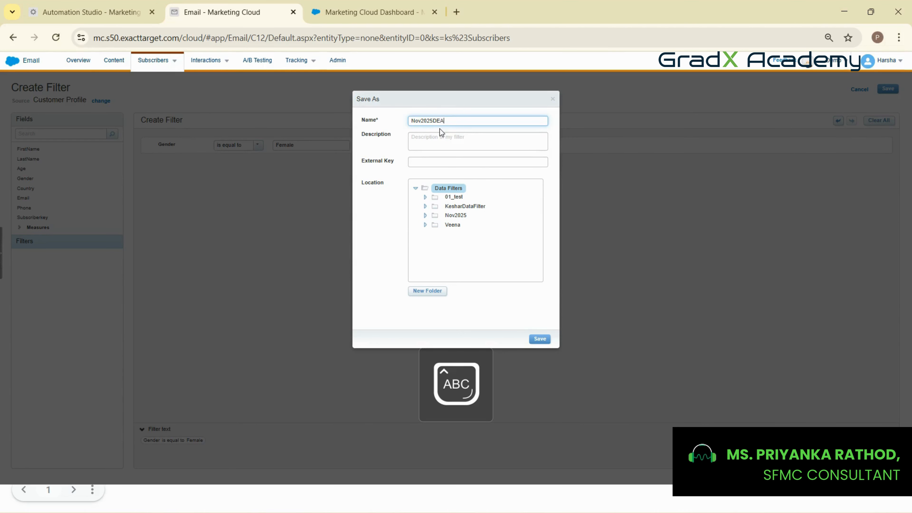
pyautogui.press('capslock')
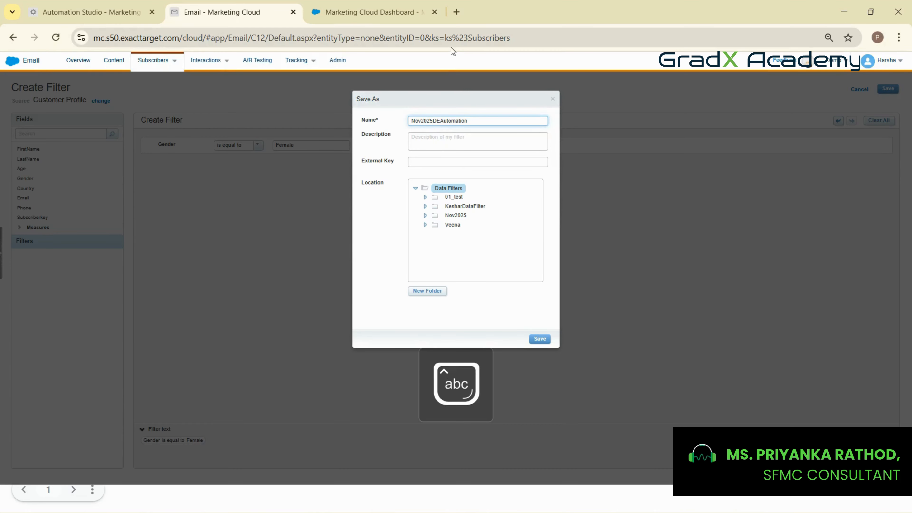
pyautogui.click(464, 206)
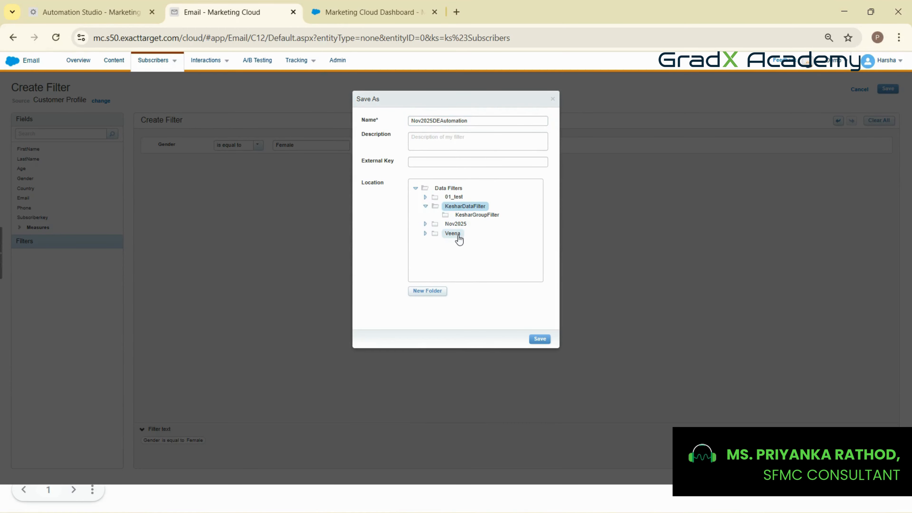
pyautogui.click(455, 224)
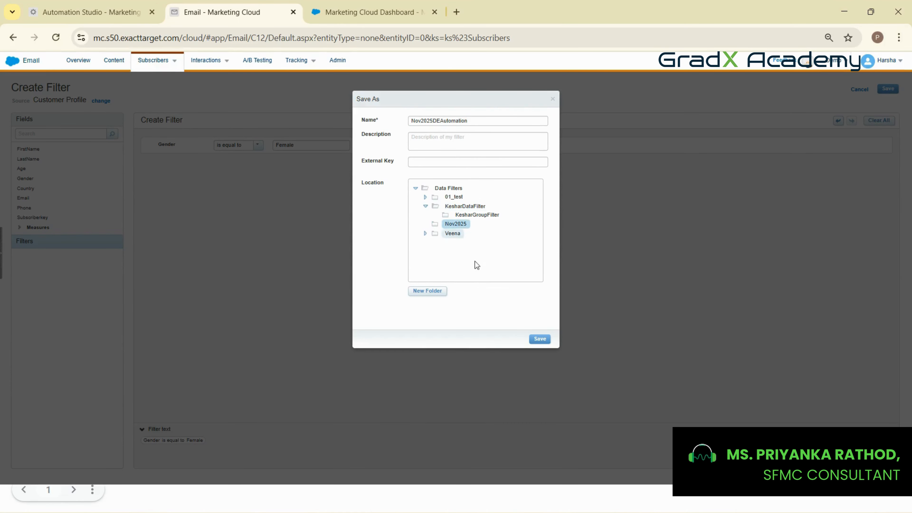
pyautogui.click(538, 339)
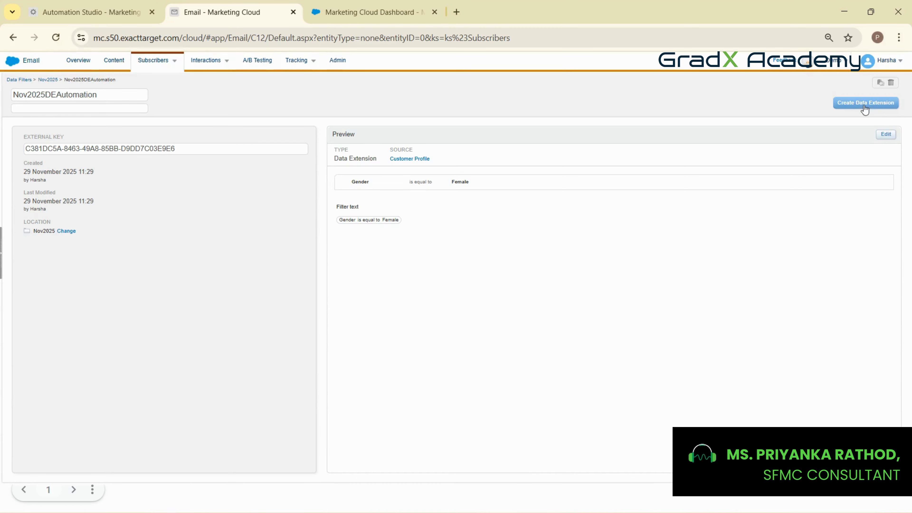
# Step: Switch to Automation Studio and start a new filter activity named Nov2025FiltreAutomation1 for the Filter in Step 1
pyautogui.click(74, 10)
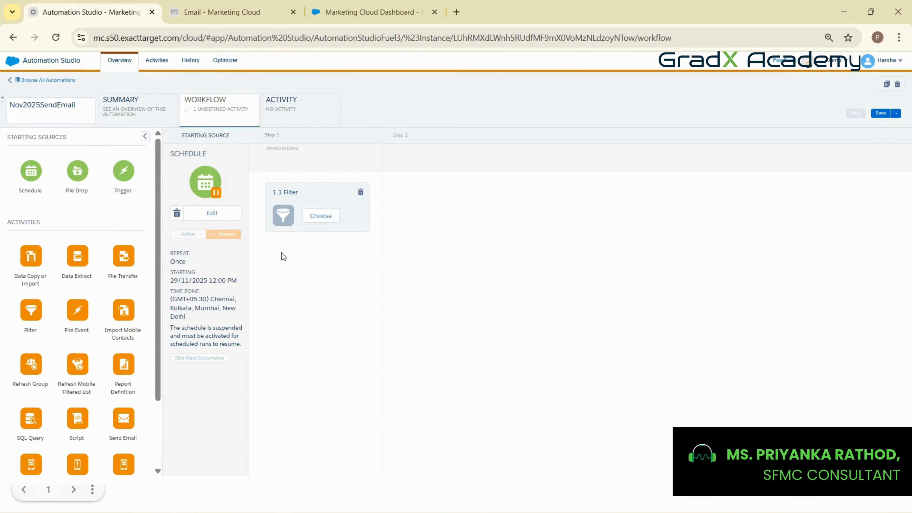
pyautogui.click(311, 215)
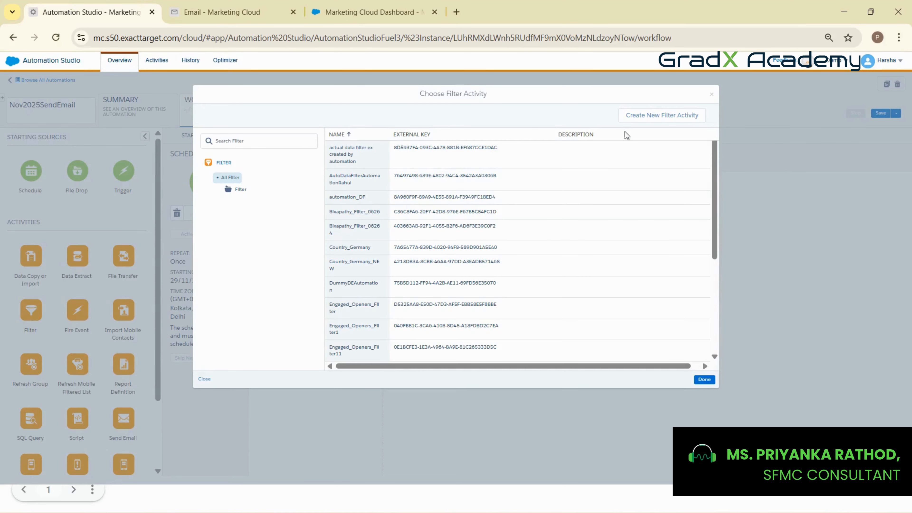
pyautogui.click(646, 117)
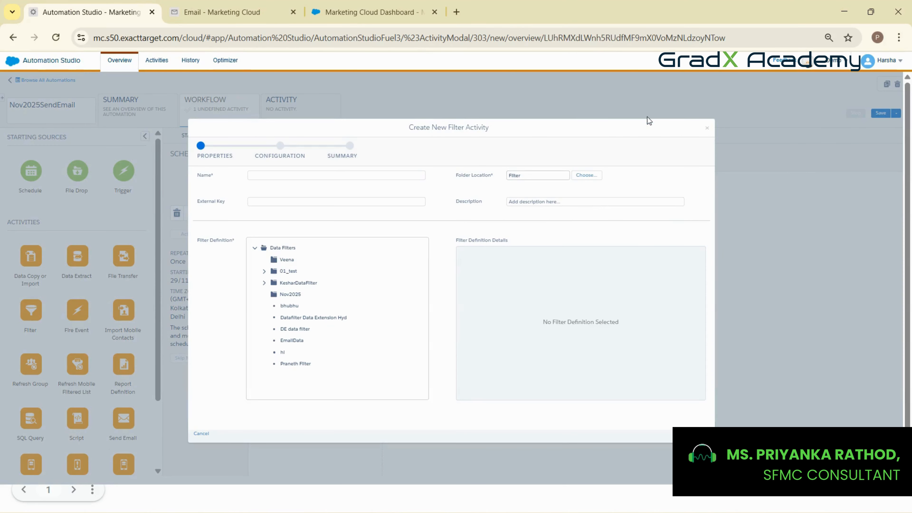
pyautogui.click(315, 176)
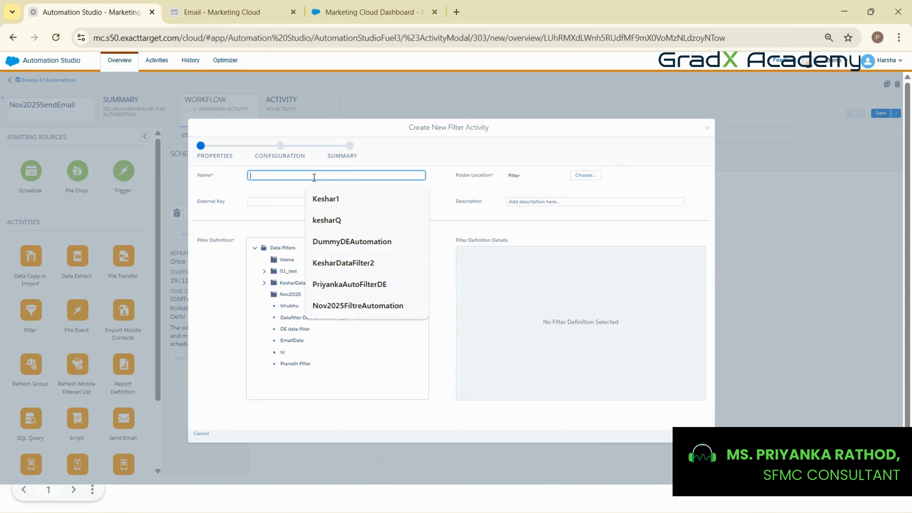
pyautogui.write('N')
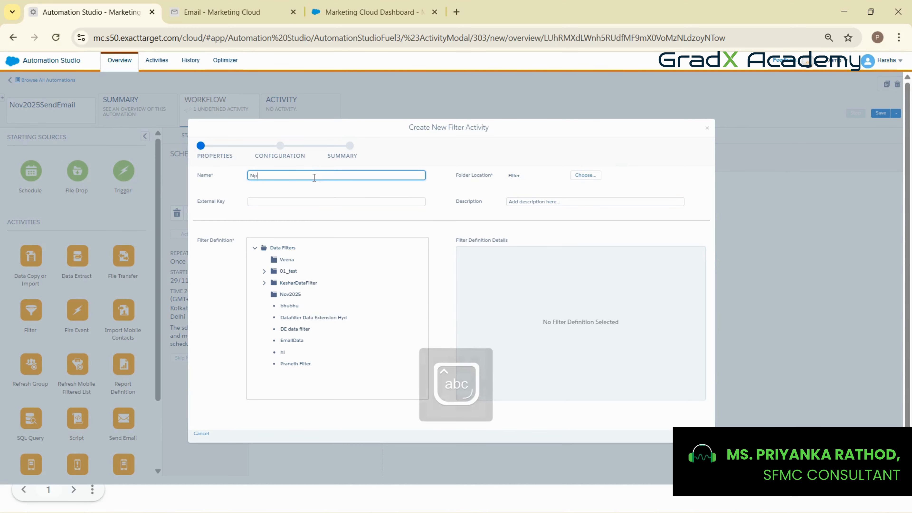
pyautogui.write('ov2025FiltreAutomation')
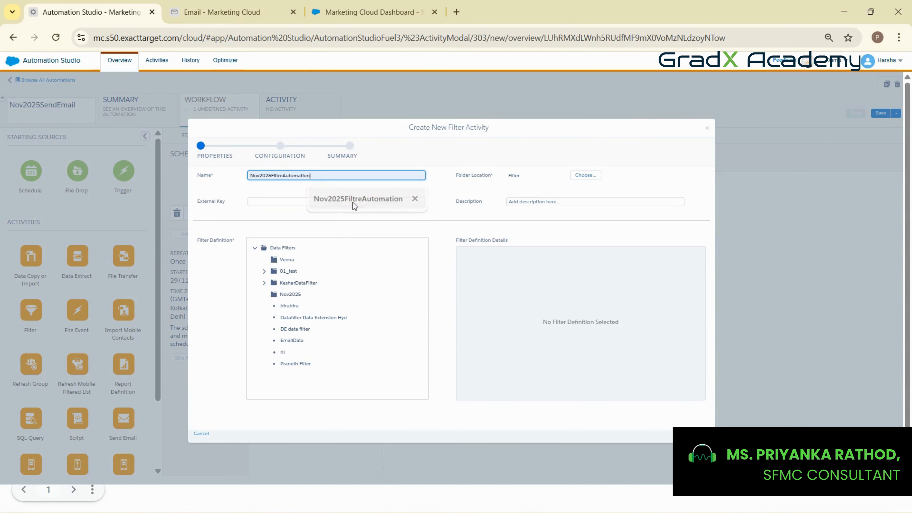
pyautogui.click(353, 202)
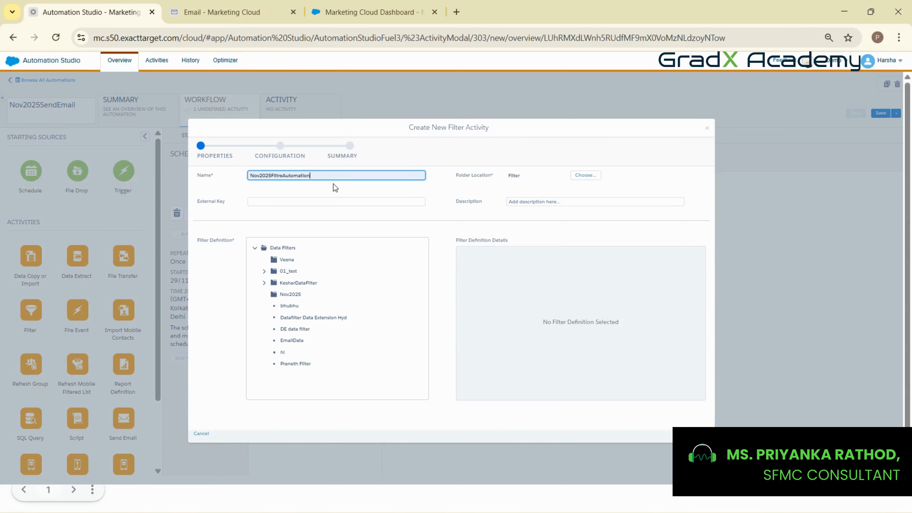
pyautogui.write('1')
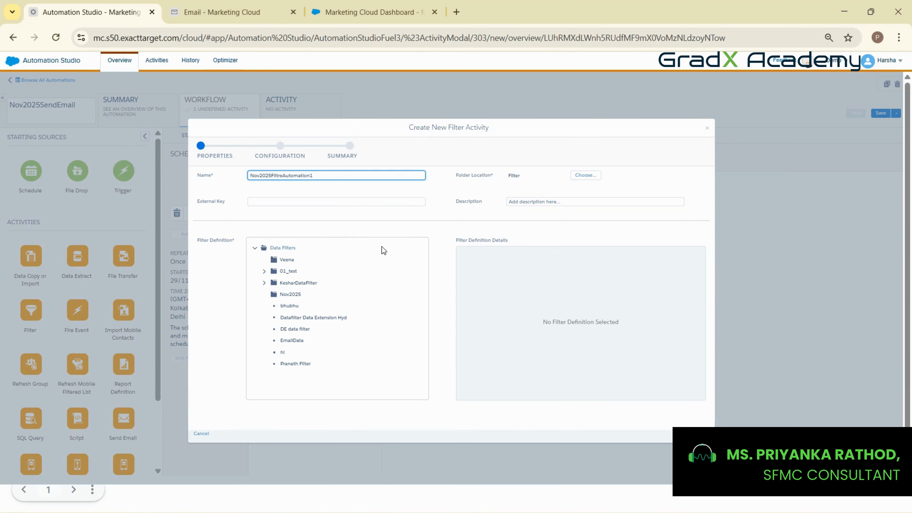
# Step: Choose Nov2025DEAutomation from the Nov2025 folder as the filter definition and continue to the configuration
pyautogui.click(279, 200)
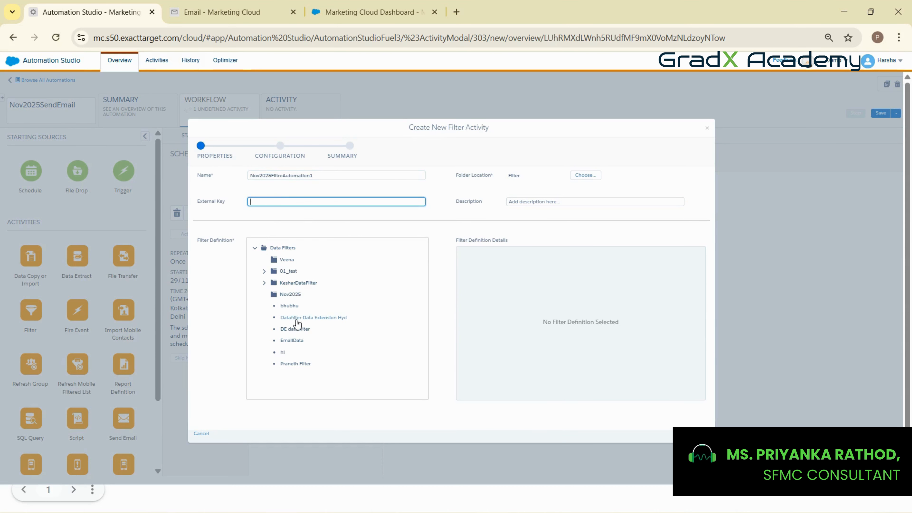
pyautogui.click(288, 295)
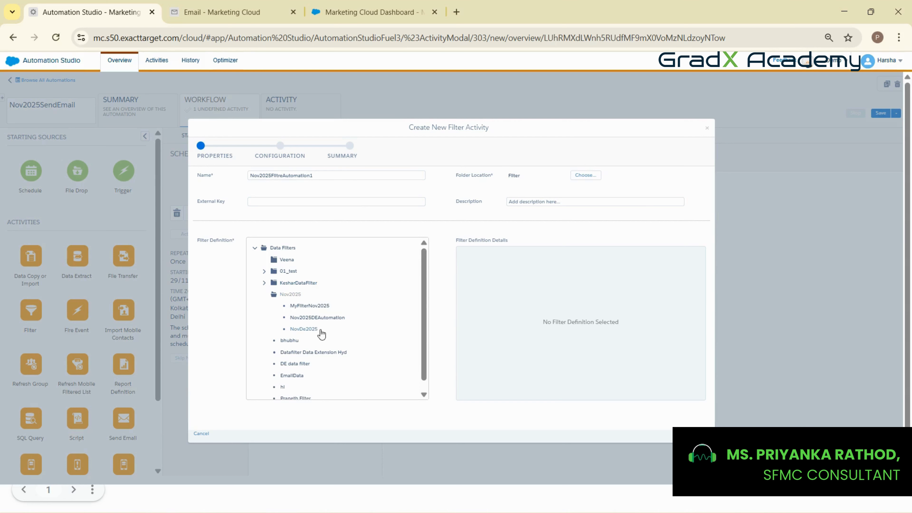
pyautogui.click(312, 317)
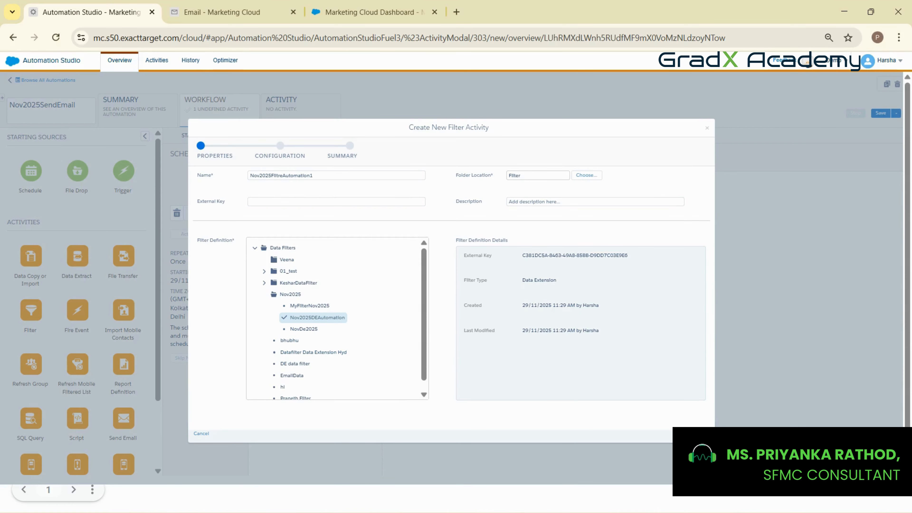
pyautogui.click(701, 434)
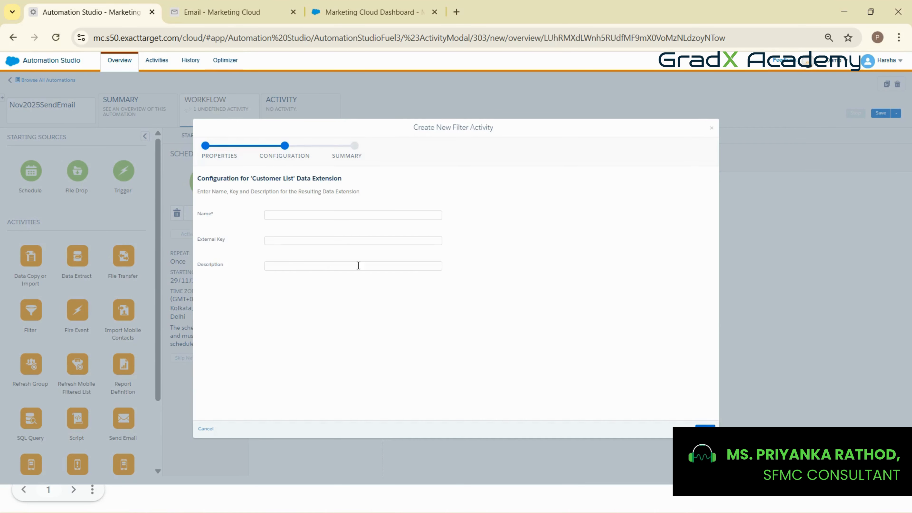
# Step: Name the resulting data extension Nov2025AutoFilterDE2 and finish creating the filter activity
pyautogui.click(331, 216)
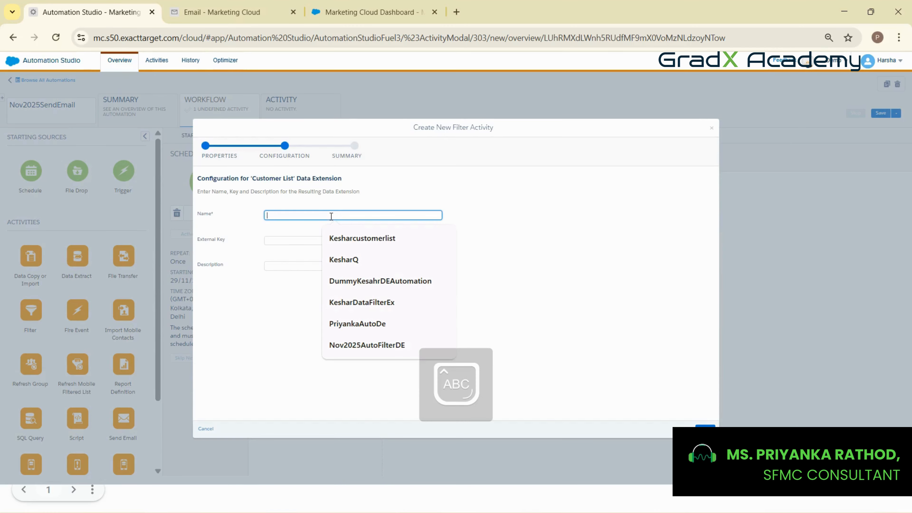
pyautogui.write('Nov2025AutoFilterDE')
pyautogui.click(346, 244)
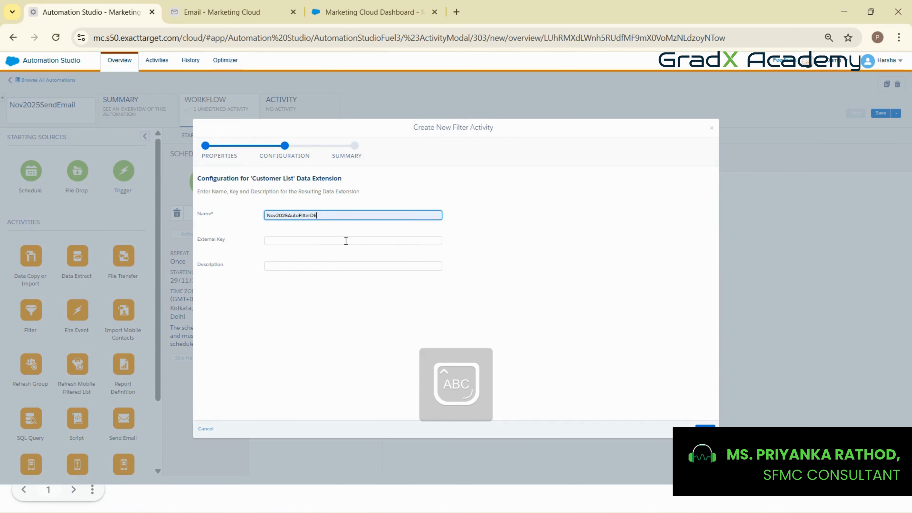
pyautogui.write('2')
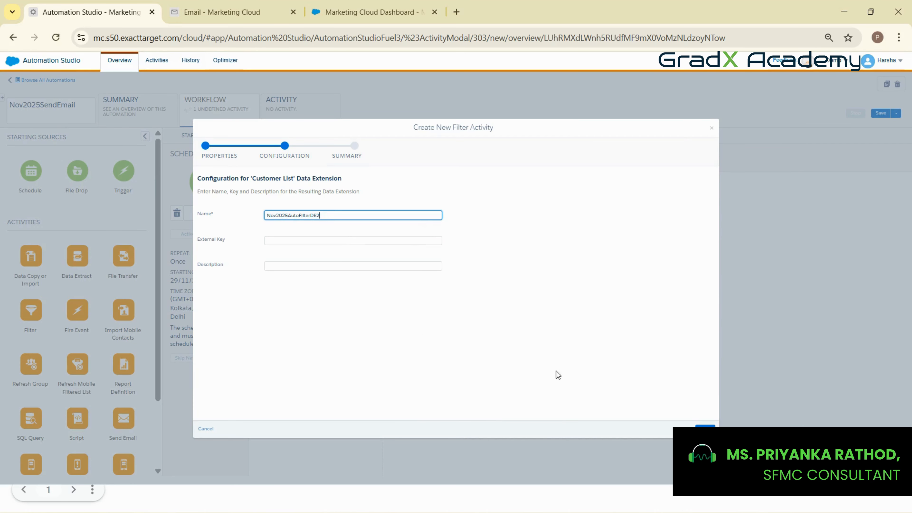
pyautogui.click(705, 429)
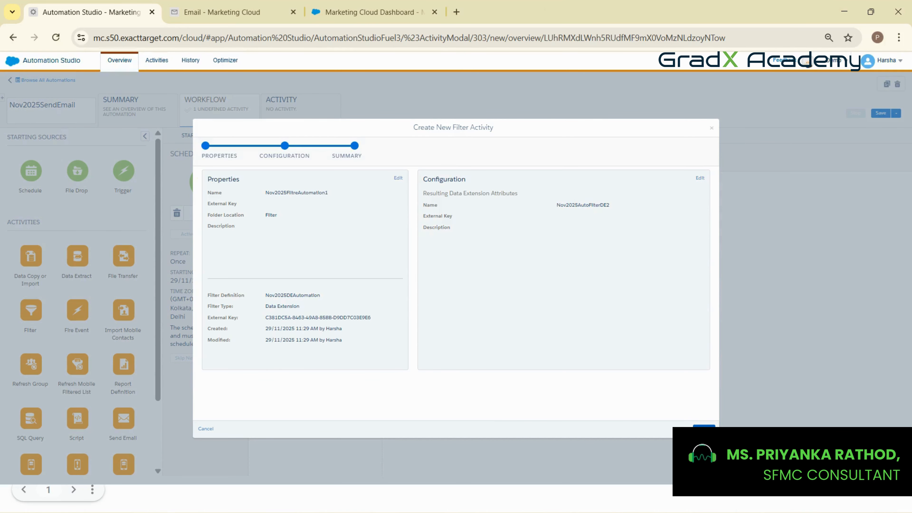
pyautogui.click(704, 429)
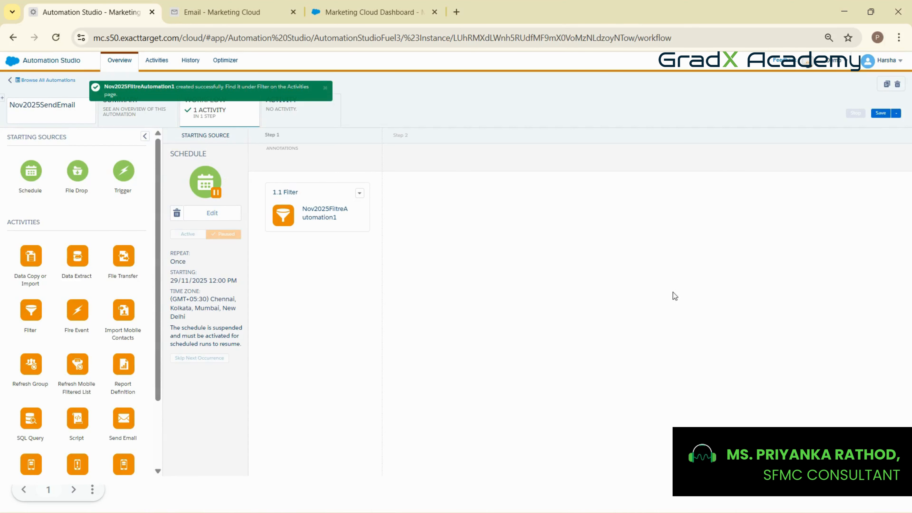
# Step: Save the Nov2025SendEmail automation and run its Filter activity once
pyautogui.click(880, 113)
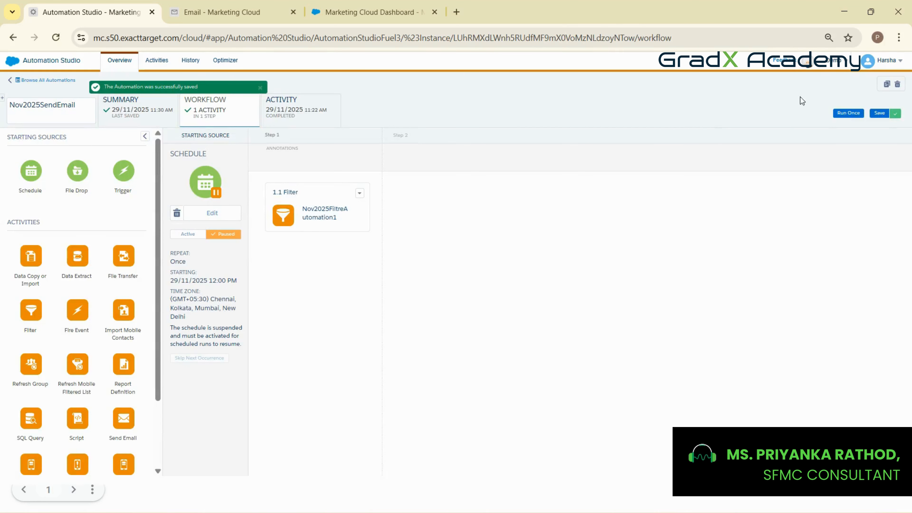
pyautogui.click(841, 114)
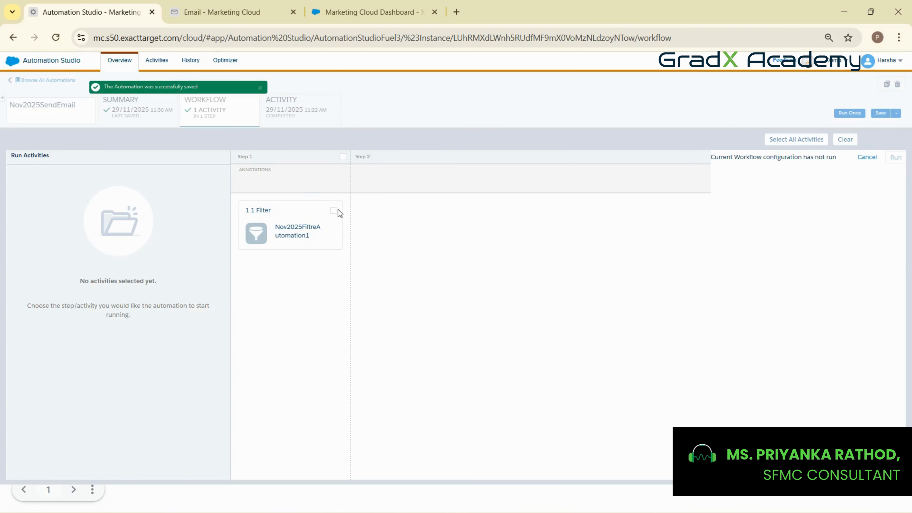
pyautogui.click(338, 210)
pyautogui.click(896, 158)
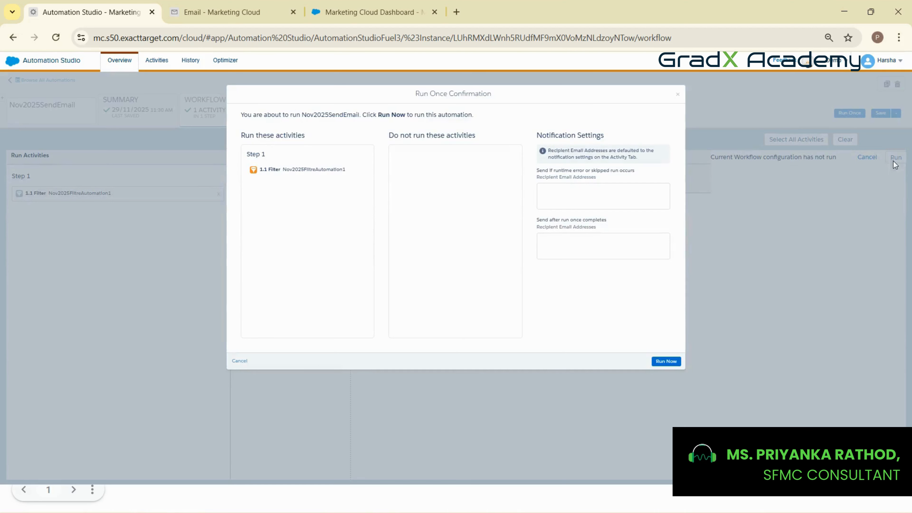
pyautogui.click(665, 361)
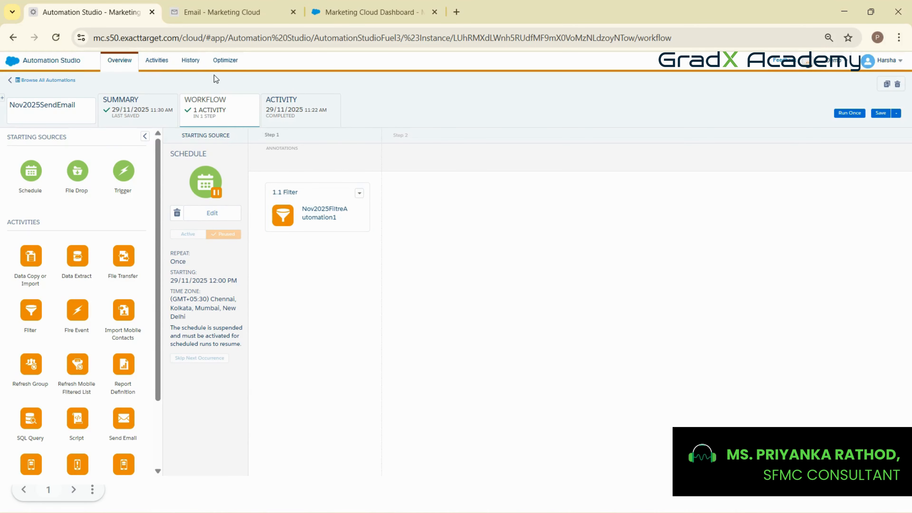
# Step: Switch to Email Studio and go back to the main Data Filters list
pyautogui.click(224, 13)
pyautogui.moveTo(195, 76)
pyautogui.moveTo(157, 66)
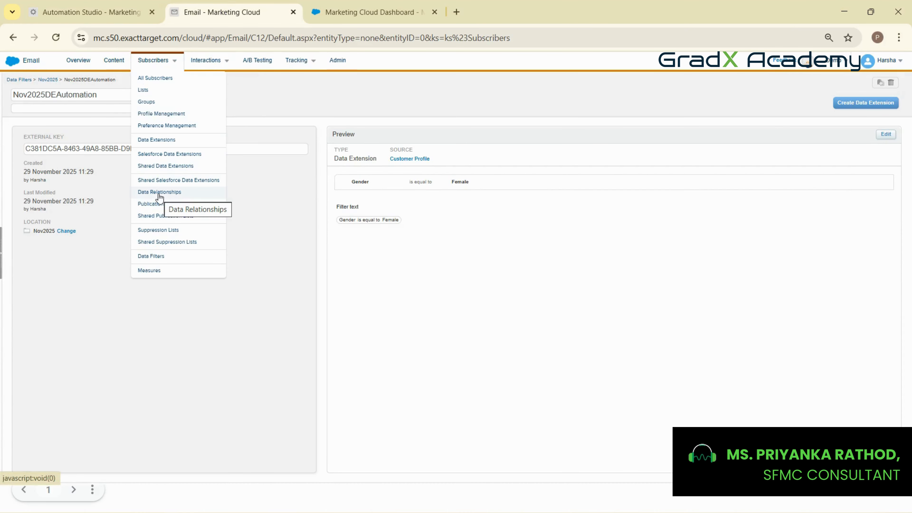
pyautogui.click(20, 79)
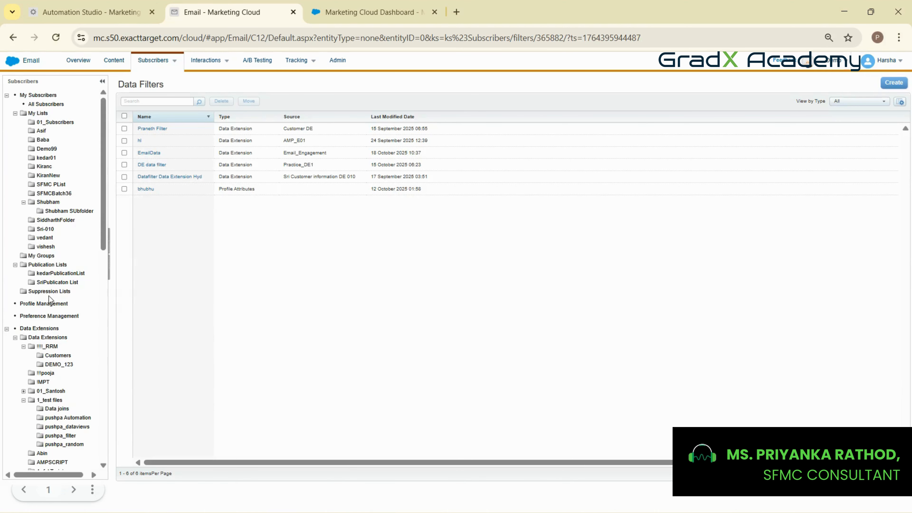
# Step: Open the Nov2025AutoFilterDE2 data extension from the Nov2025 folder to check its records and fields
pyautogui.scroll(-8, 49, 296)
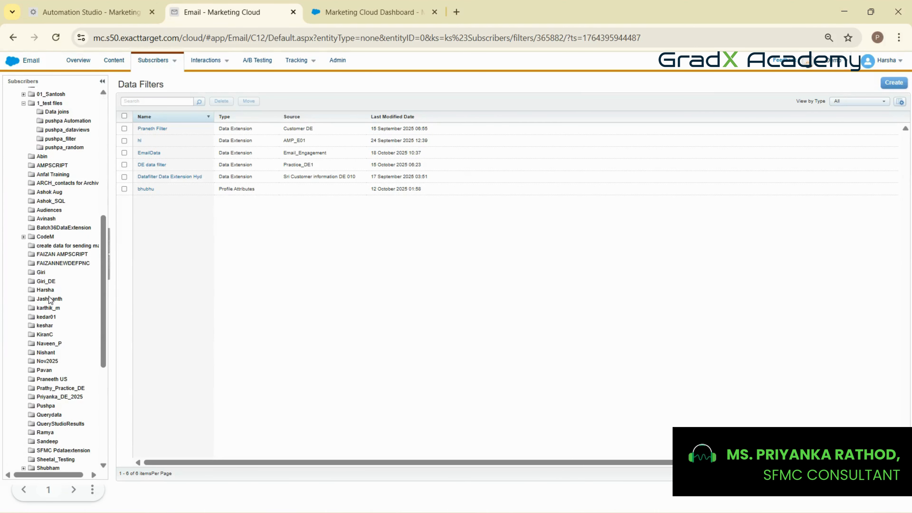
pyautogui.click(46, 361)
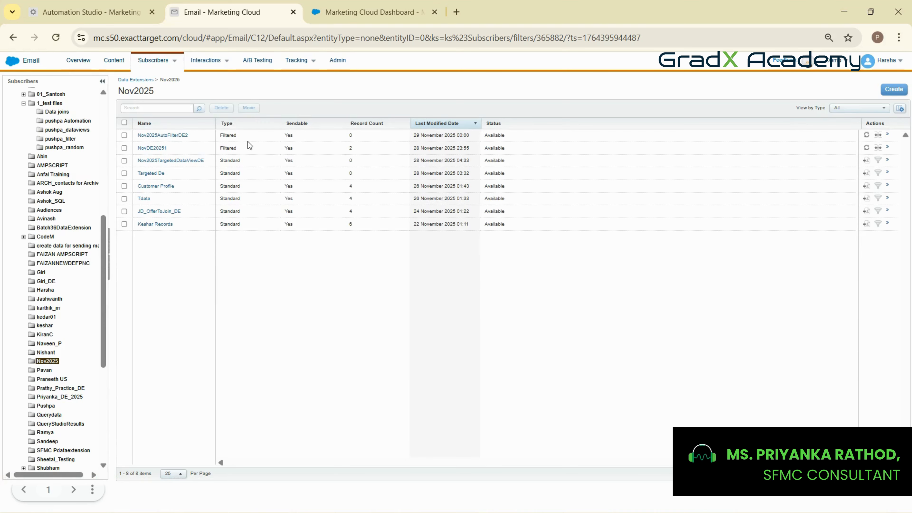
pyautogui.click(177, 137)
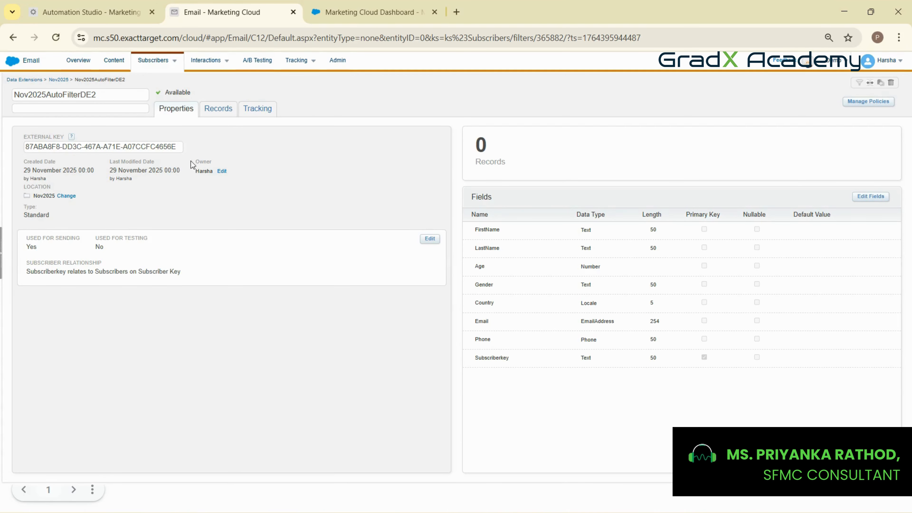
# Step: Reload Email Studio and reopen Nov2025AutoFilterDE2 from the Nov2025 folder to recheck its status and record count
pyautogui.click(55, 37)
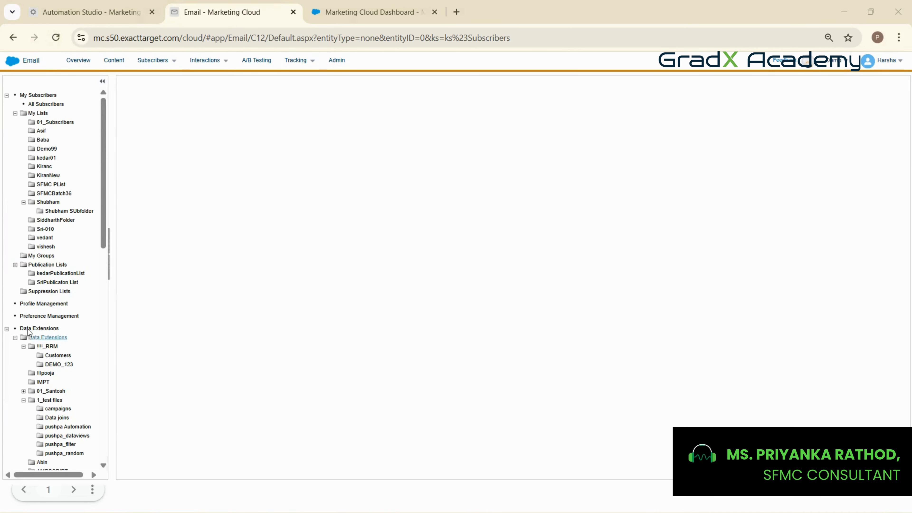
pyautogui.scroll(-8, 53, 302)
pyautogui.scroll(-1, 54, 302)
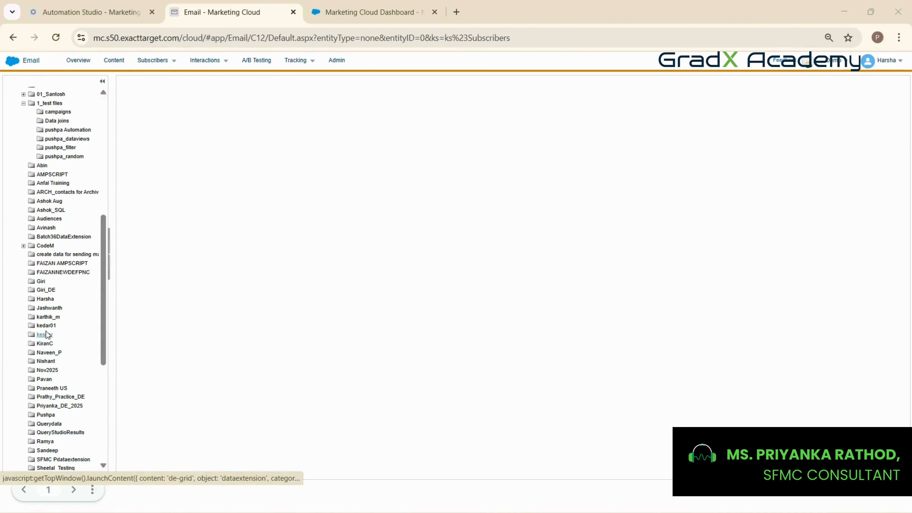
pyautogui.click(45, 371)
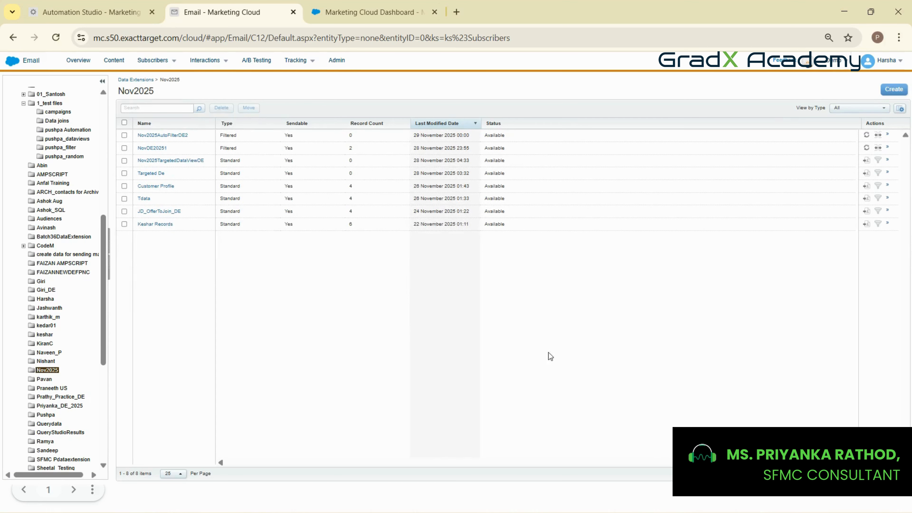
pyautogui.click(180, 135)
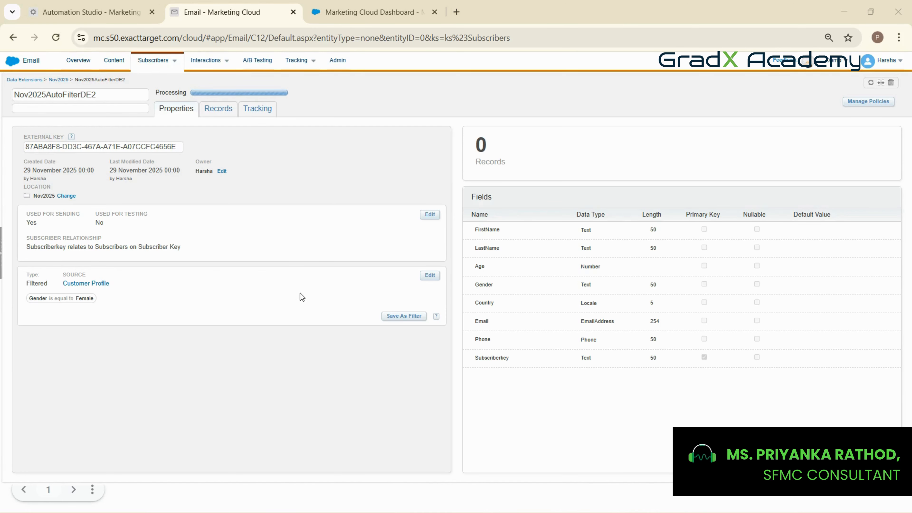
pyautogui.hotkey('alt', 'Tab')
pyautogui.press('Tab')
pyautogui.press('Tab')
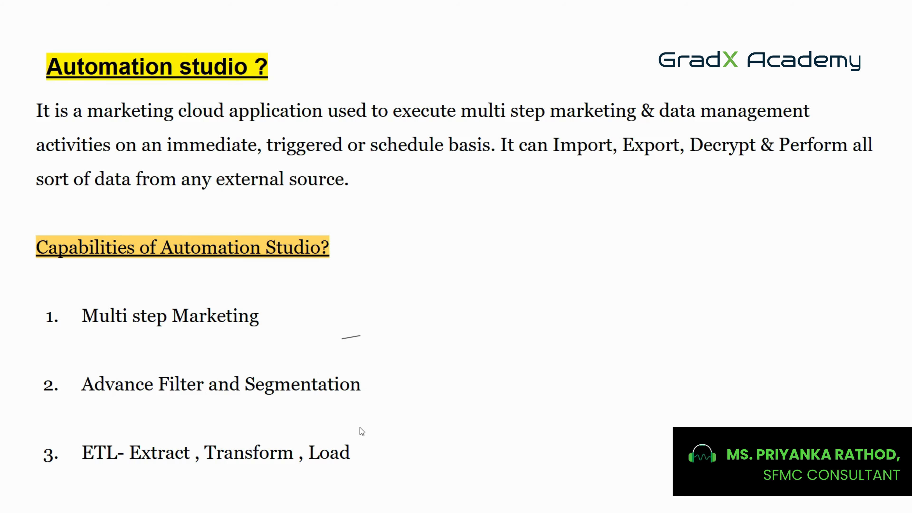
pyautogui.hotkey('alt', 'Tab')
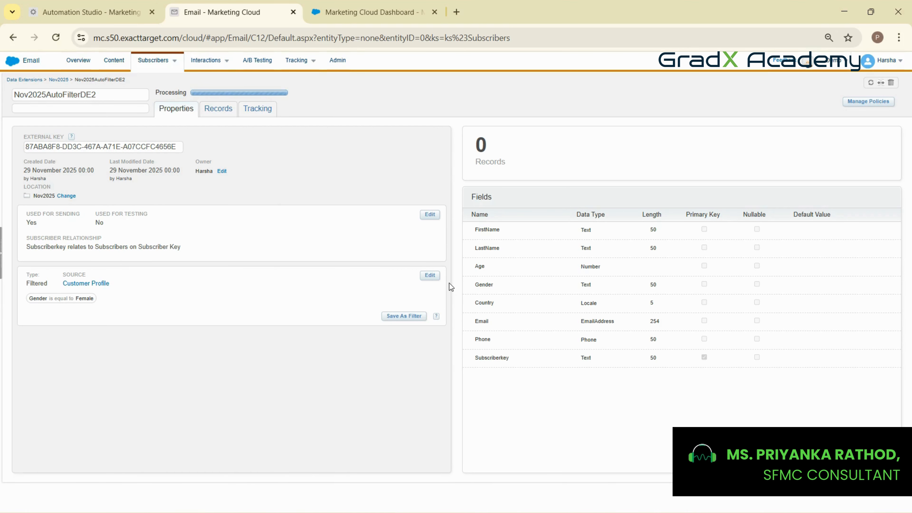
# Step: Switch to Automation Studio, dismiss the error, and add an SQL Query activity below the Filter in Step 1 of the Nov2025SendEmail workflow
pyautogui.click(83, 11)
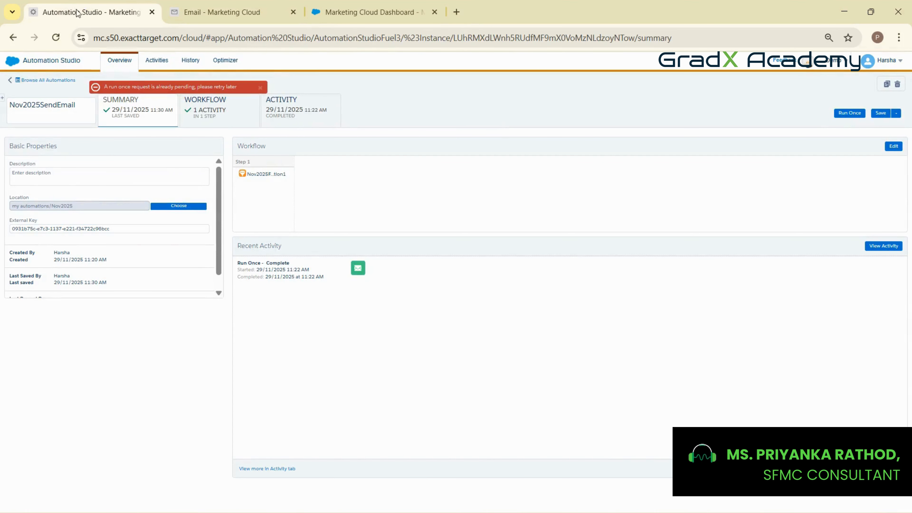
pyautogui.click(260, 87)
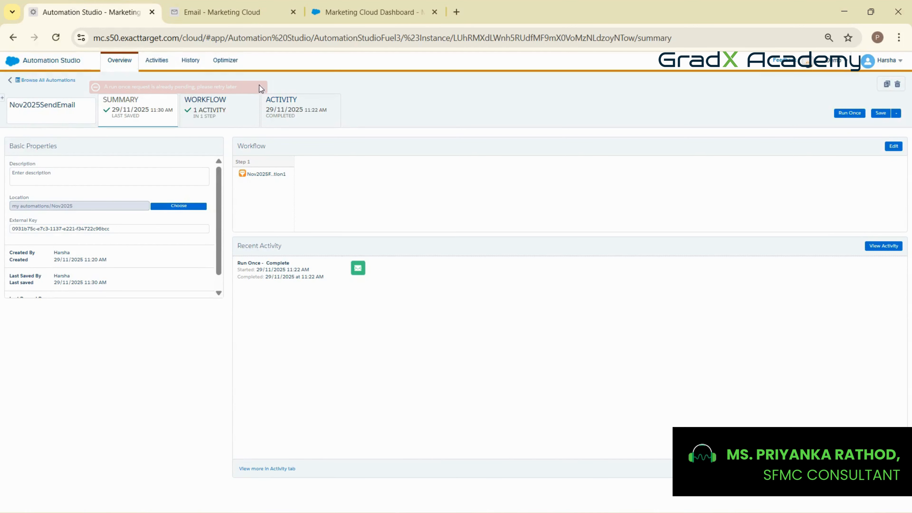
pyautogui.click(230, 101)
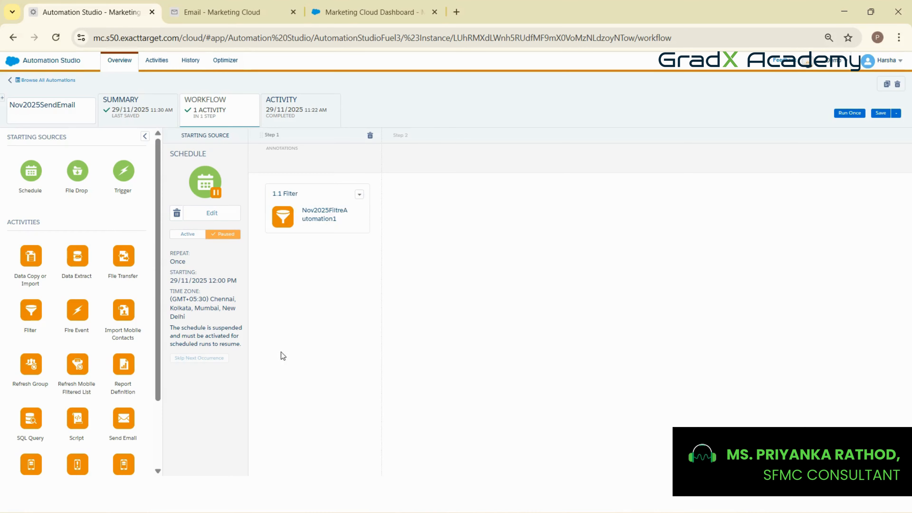
pyautogui.scroll(-3, 59, 351)
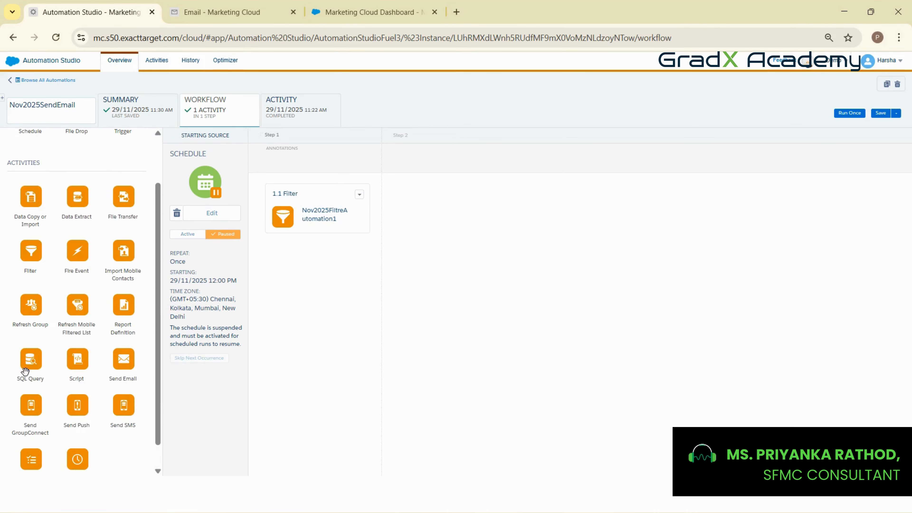
pyautogui.moveTo(31, 359); pyautogui.dragTo(333, 301)
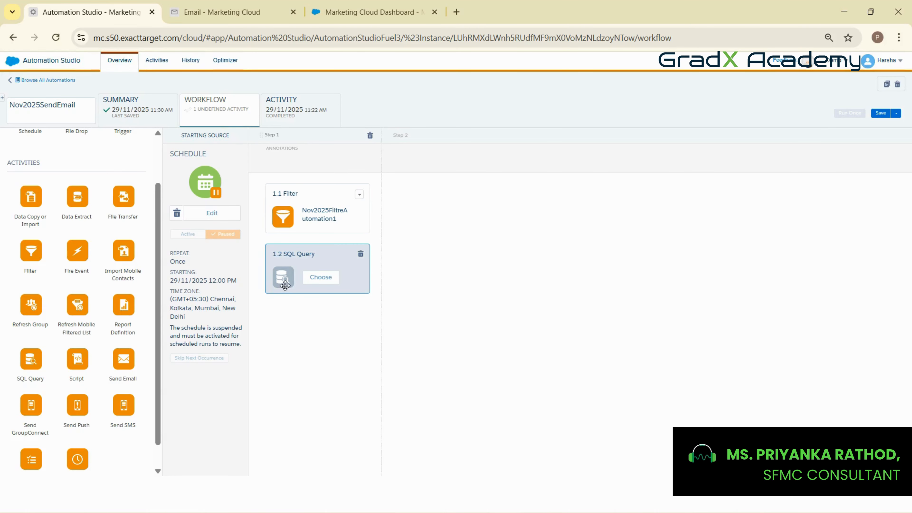
# Step: Switch to Email Studio and reload the Nov2025 data extension folder to check the record count of Nov2025AutoFilterDE2
pyautogui.click(211, 5)
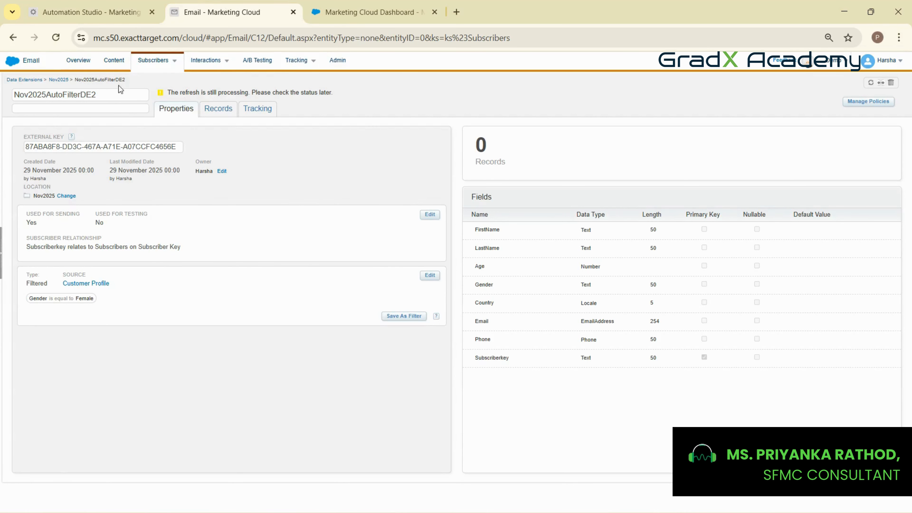
pyautogui.moveTo(150, 63)
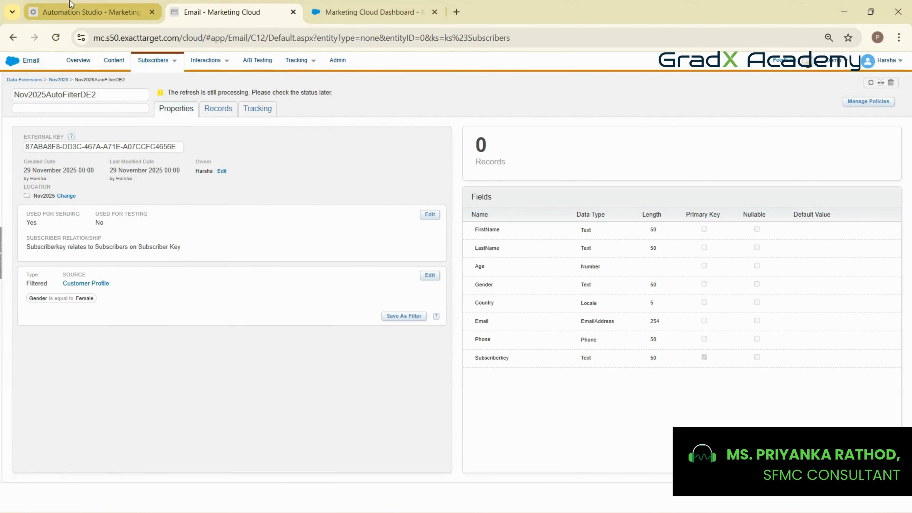
pyautogui.click(104, 5)
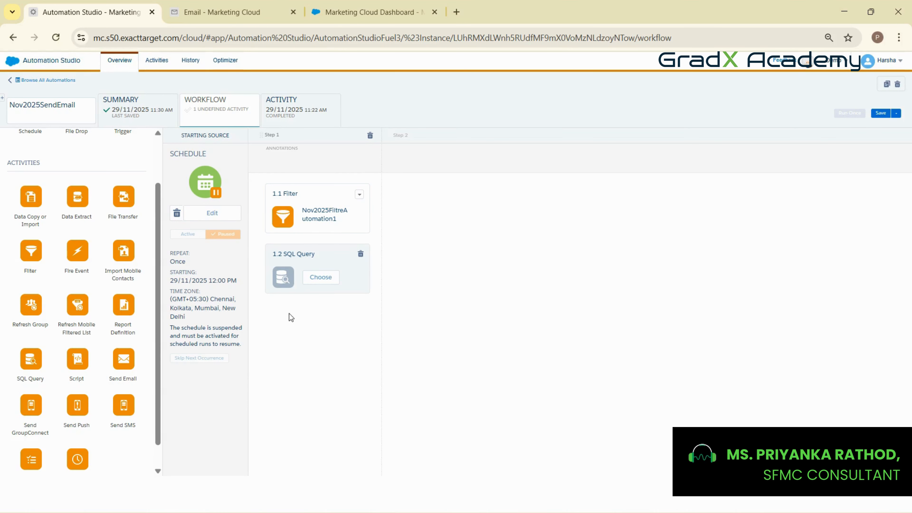
pyautogui.click(247, 5)
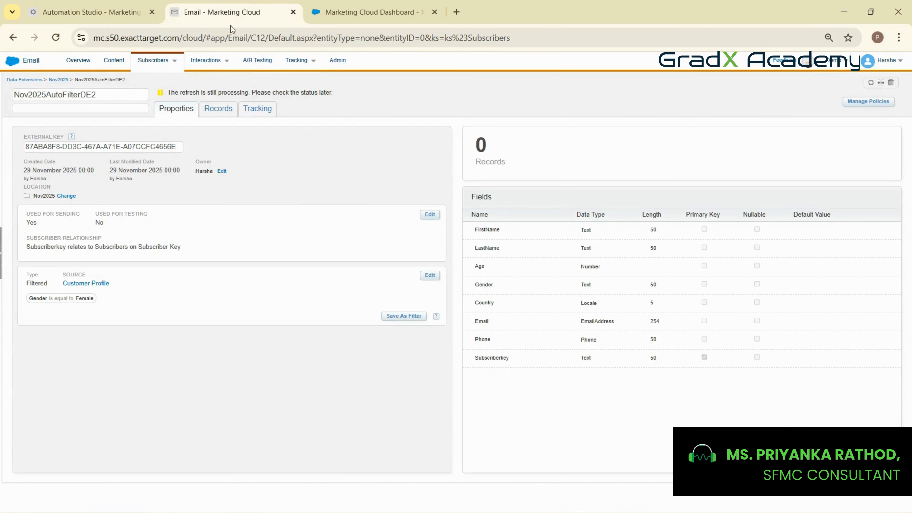
pyautogui.moveTo(158, 59)
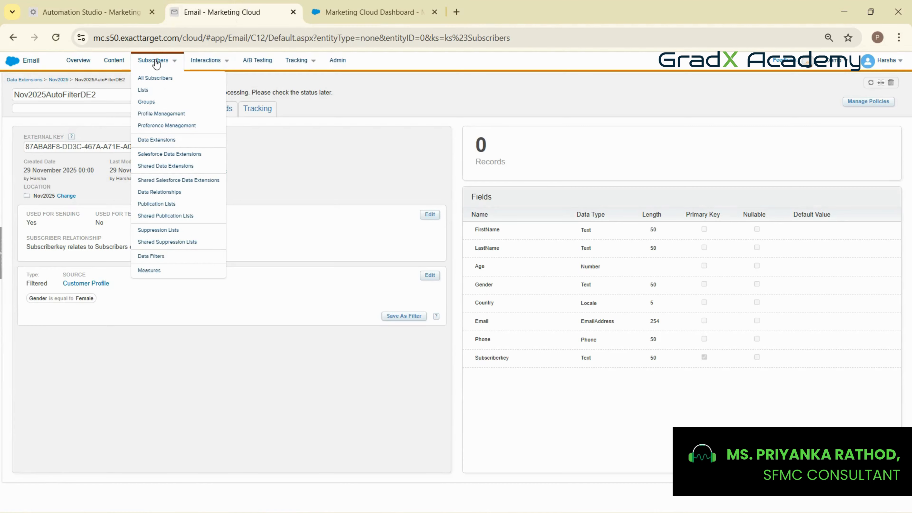
pyautogui.click(34, 79)
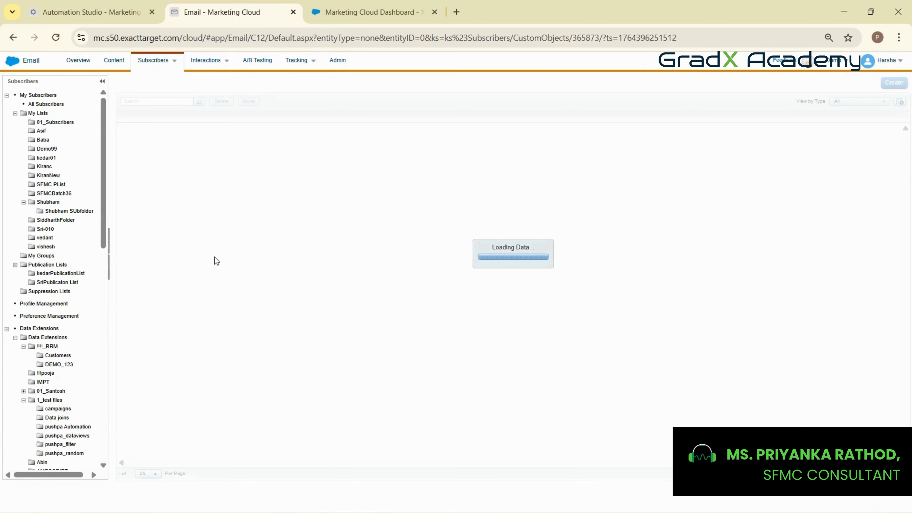
pyautogui.scroll(-6, 88, 372)
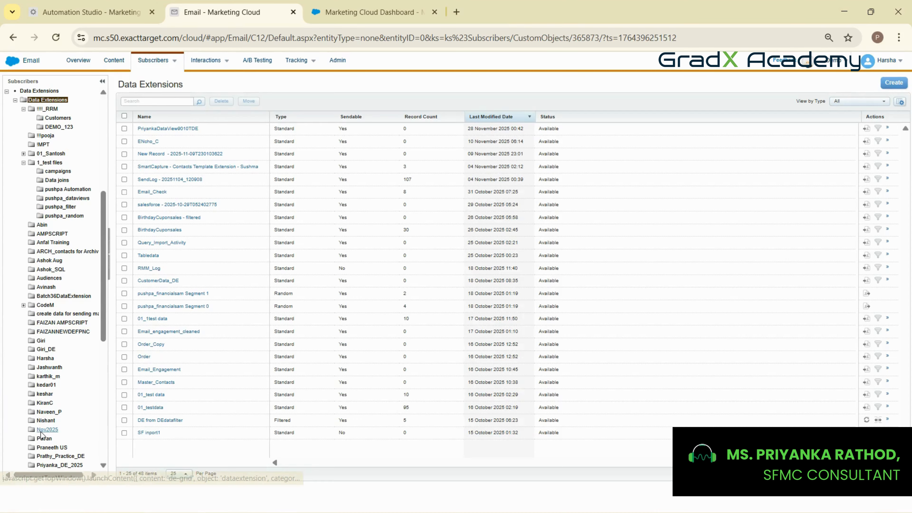
pyautogui.click(43, 430)
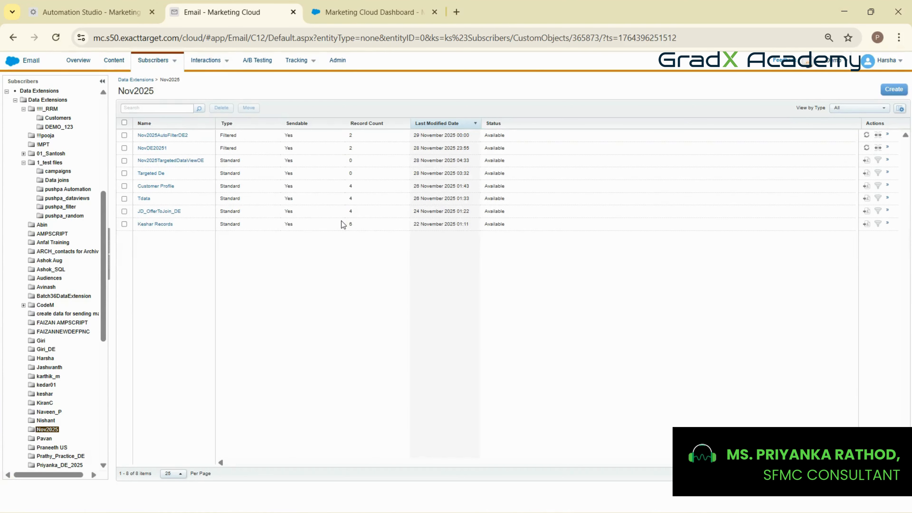
# Step: Open the Tdata data extension and examine its fields, including Subscriberkey, Quantity and Date
pyautogui.click(144, 199)
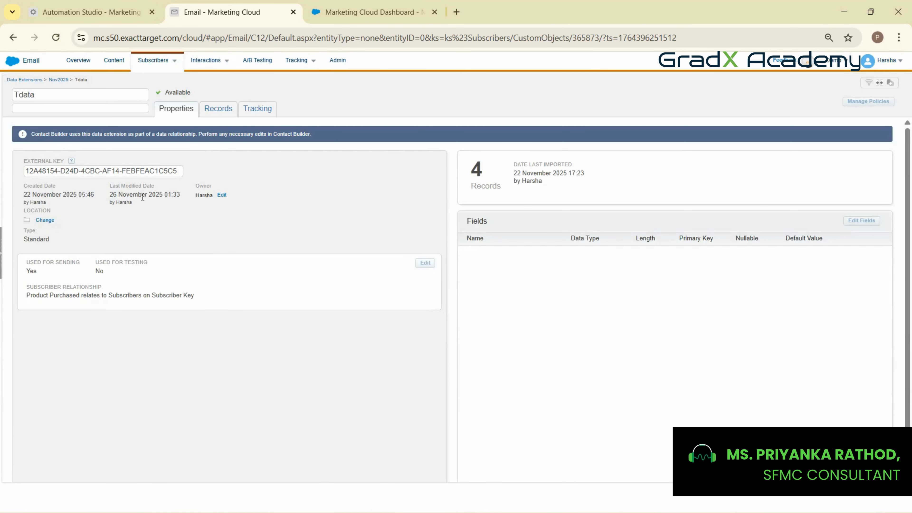
pyautogui.click(212, 110)
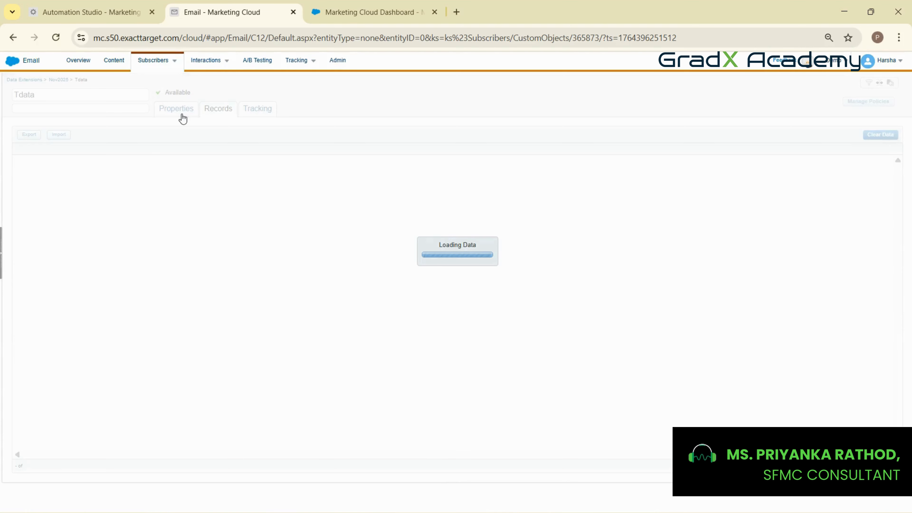
pyautogui.click(176, 114)
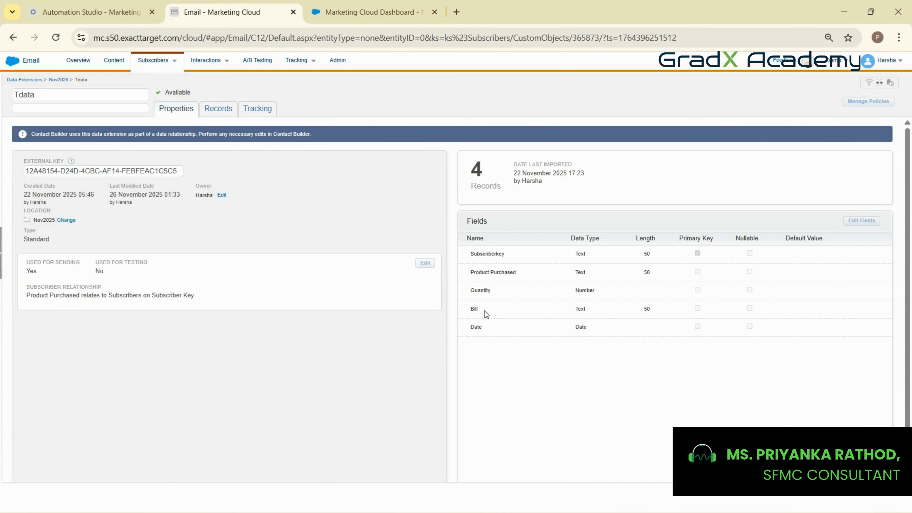
pyautogui.moveTo(469, 290); pyautogui.dragTo(494, 292)
pyautogui.click(468, 326)
pyautogui.moveTo(475, 254); pyautogui.dragTo(483, 255)
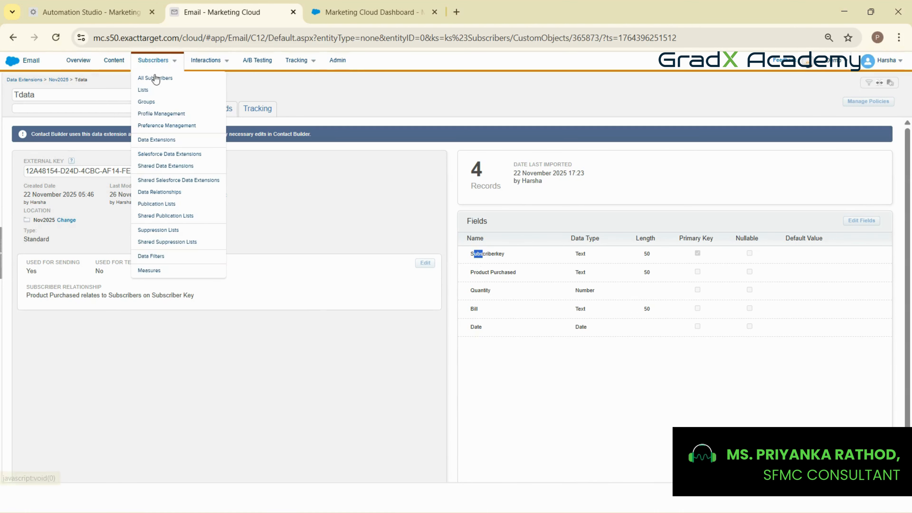
# Step: Return to the Nov2025 folder and examine the fields of the Customer Profile data extension
pyautogui.click(58, 80)
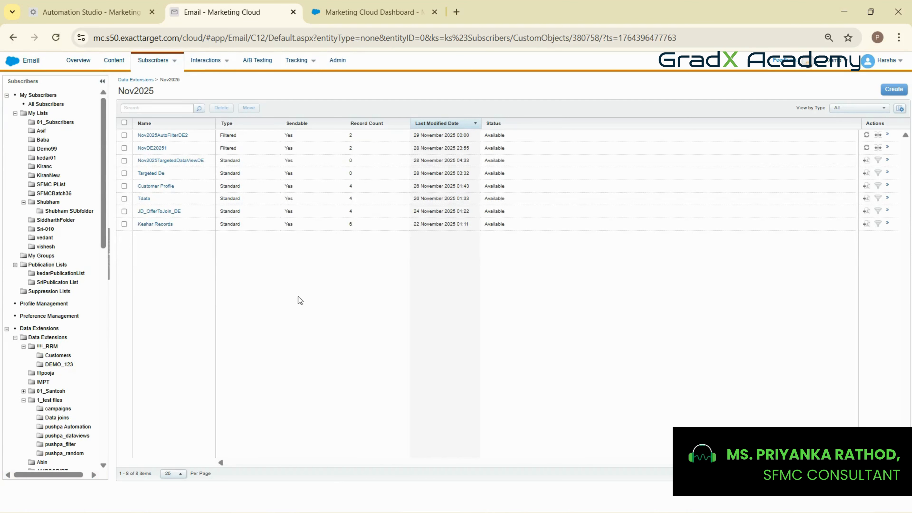
pyautogui.click(156, 186)
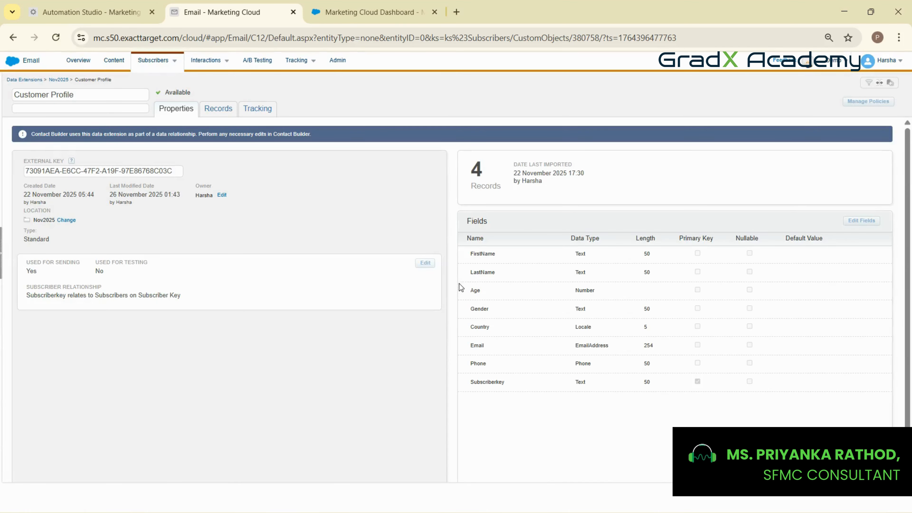
pyautogui.doubleClick(469, 272)
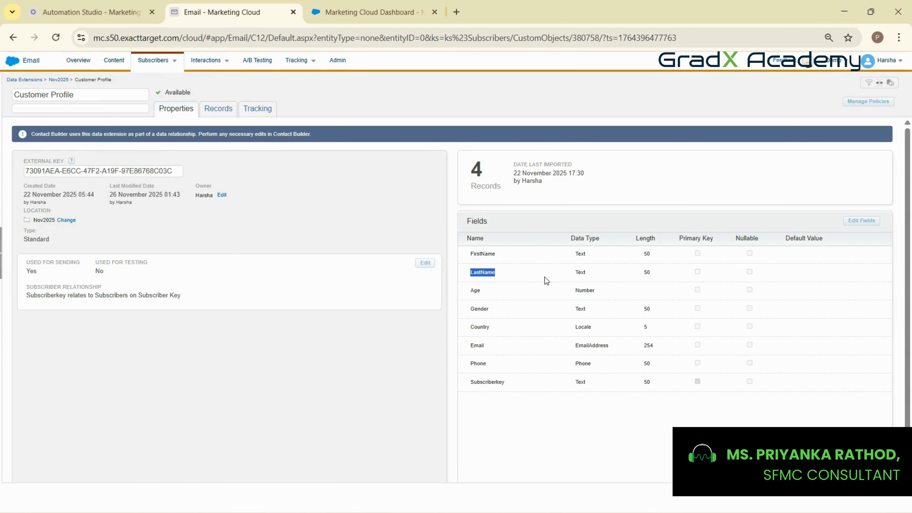
pyautogui.click(472, 289)
# Step: Examine the customer and purchase fields of the Targeted De data extension in the Nov2025 folder, and return to the Automation Studio workflow
pyautogui.click(58, 80)
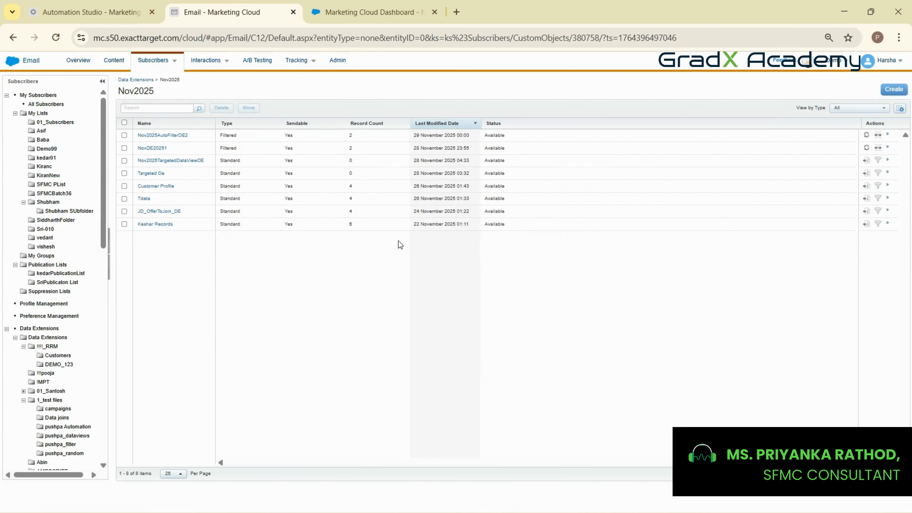
pyautogui.click(150, 173)
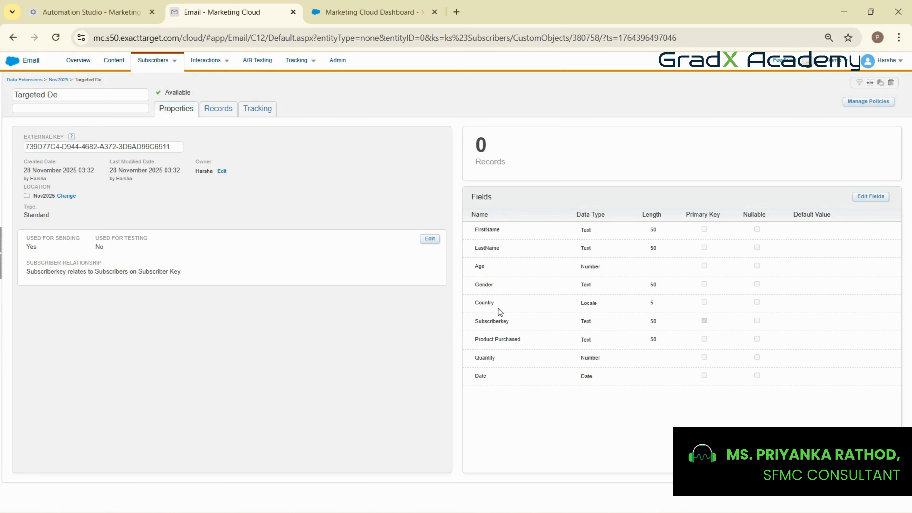
pyautogui.moveTo(497, 308); pyautogui.dragTo(472, 233)
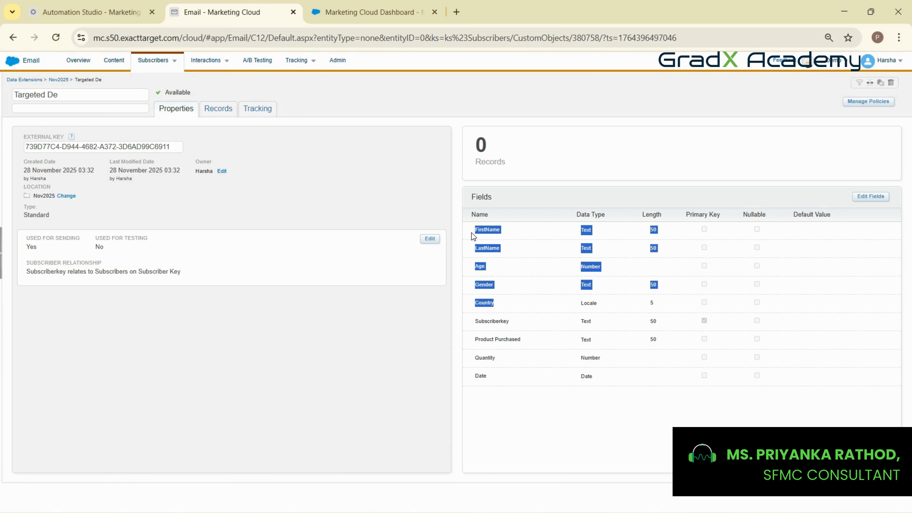
pyautogui.moveTo(477, 322); pyautogui.dragTo(499, 379)
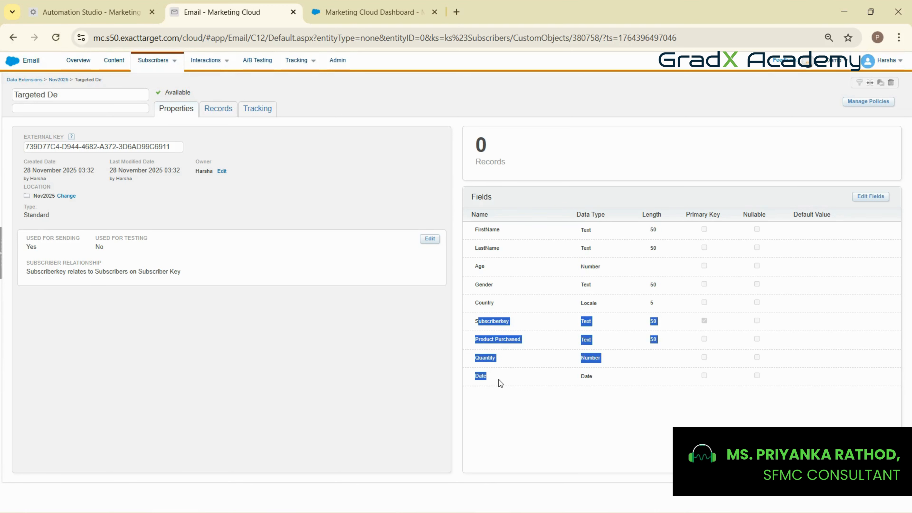
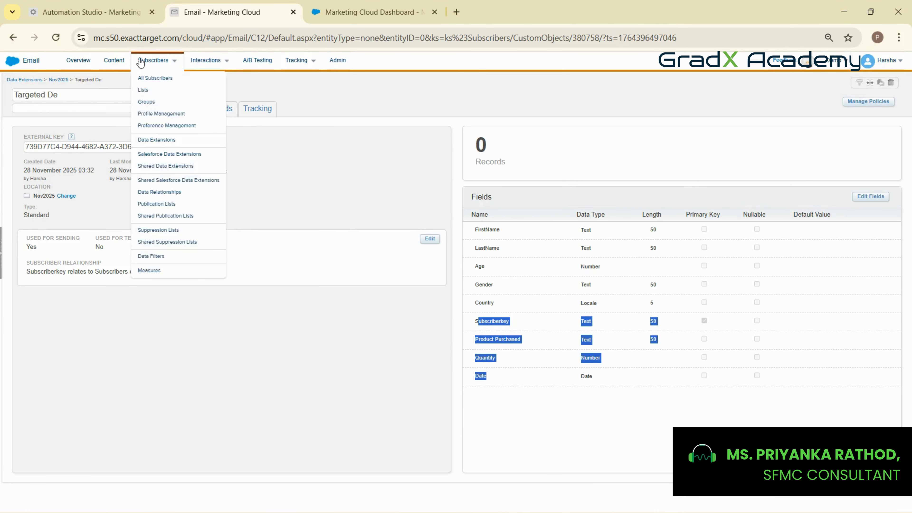
pyautogui.click(115, 7)
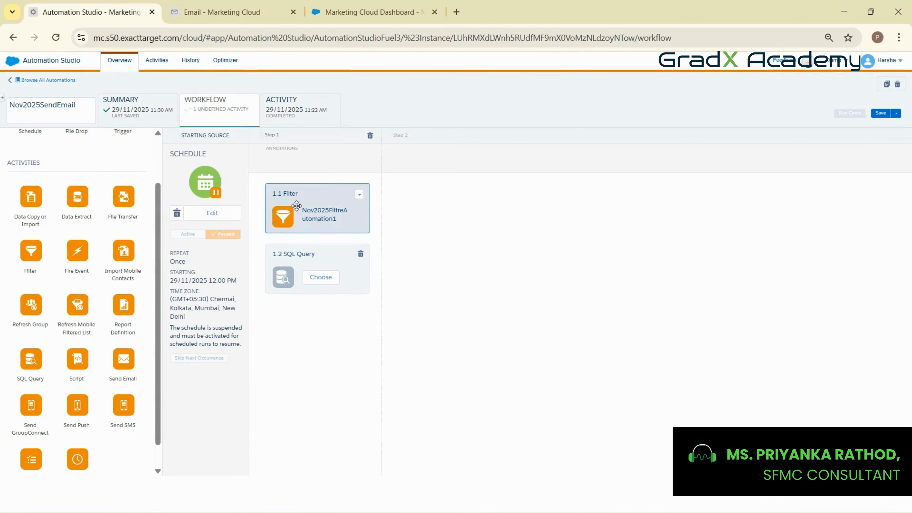
# Step: Delete all activities in Step 1 of the workflow and place a new SQL Query activity there
pyautogui.click(370, 140)
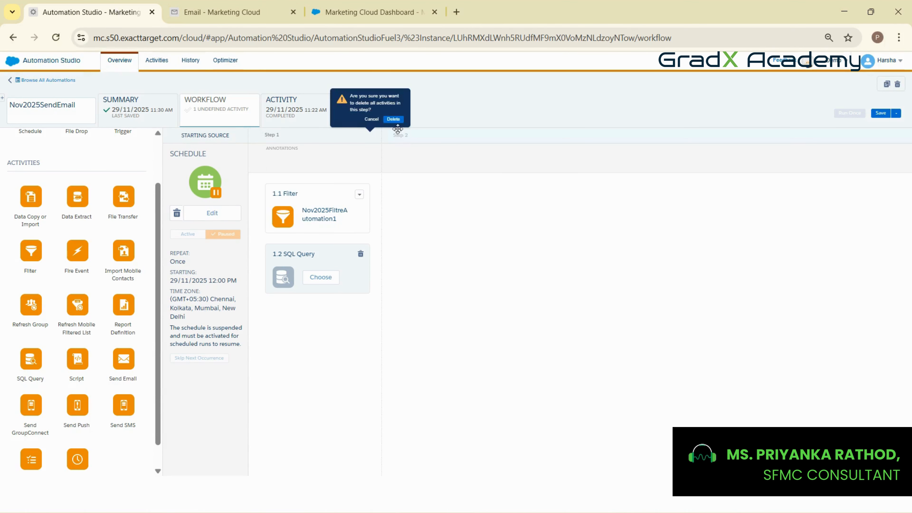
pyautogui.click(393, 119)
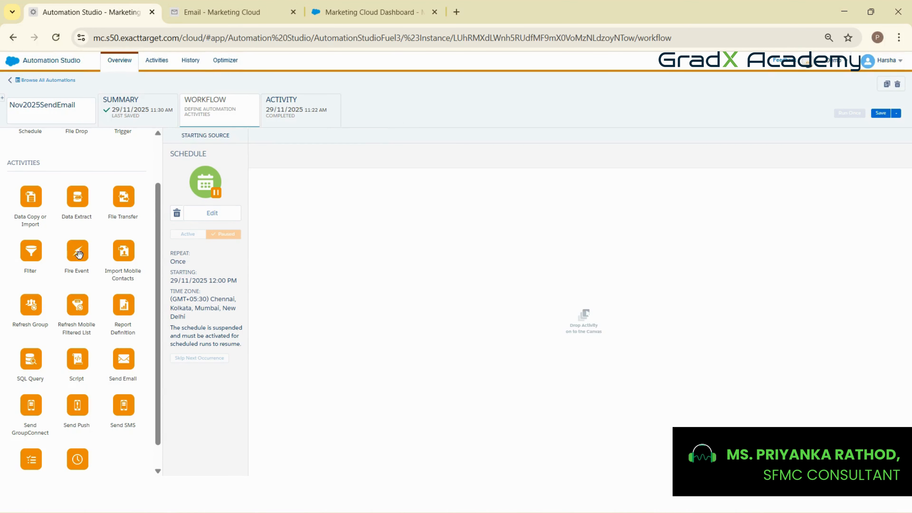
pyautogui.moveTo(32, 361); pyautogui.dragTo(312, 250)
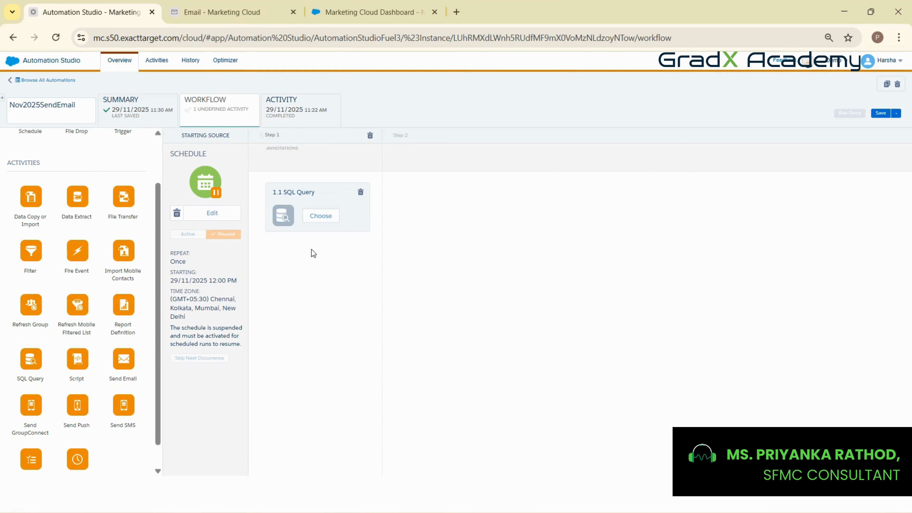
# Step: Create a new query activity for the SQL Query step and name it Nov2025MultiDeQuery
pyautogui.click(321, 216)
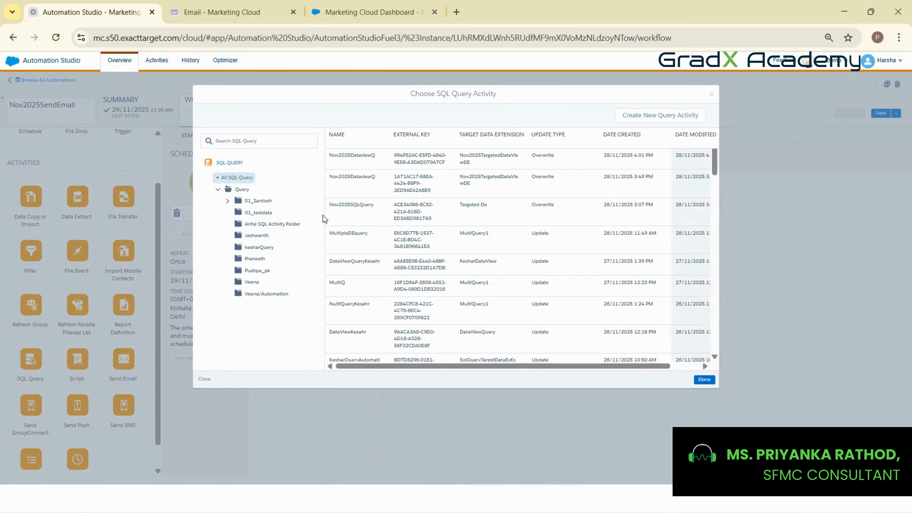
pyautogui.click(657, 116)
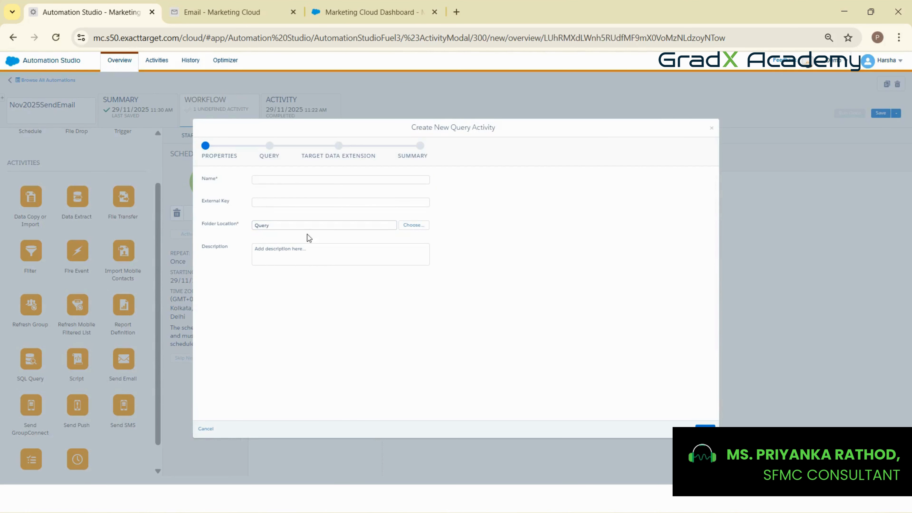
pyautogui.click(278, 183)
pyautogui.write('m')
pyautogui.press('capslock')
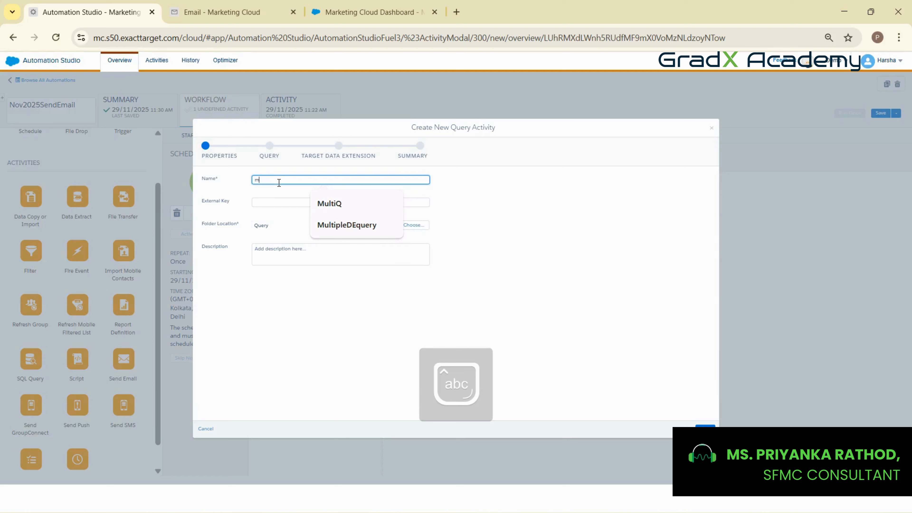
pyautogui.write('UL')
pyautogui.press('BackSpace')
pyautogui.press('BackSpace')
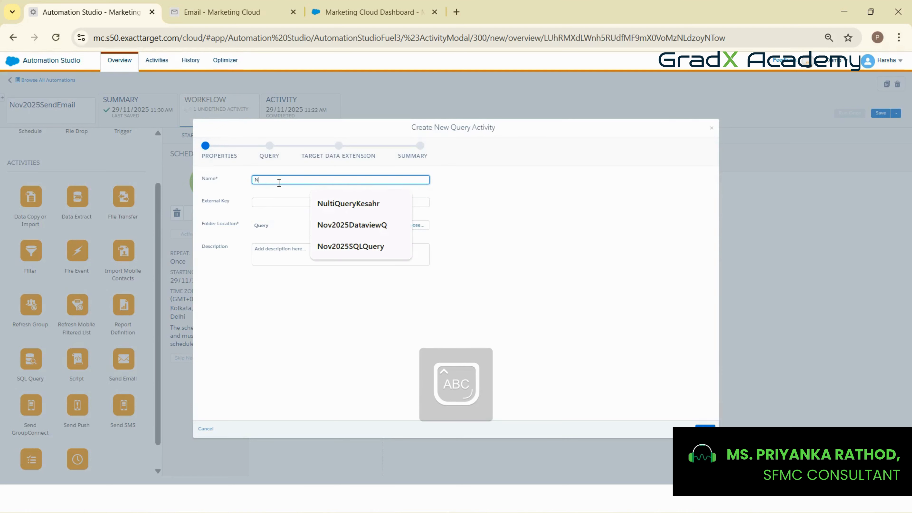
pyautogui.write('N')
pyautogui.press('capslock')
pyautogui.write('ov2025')
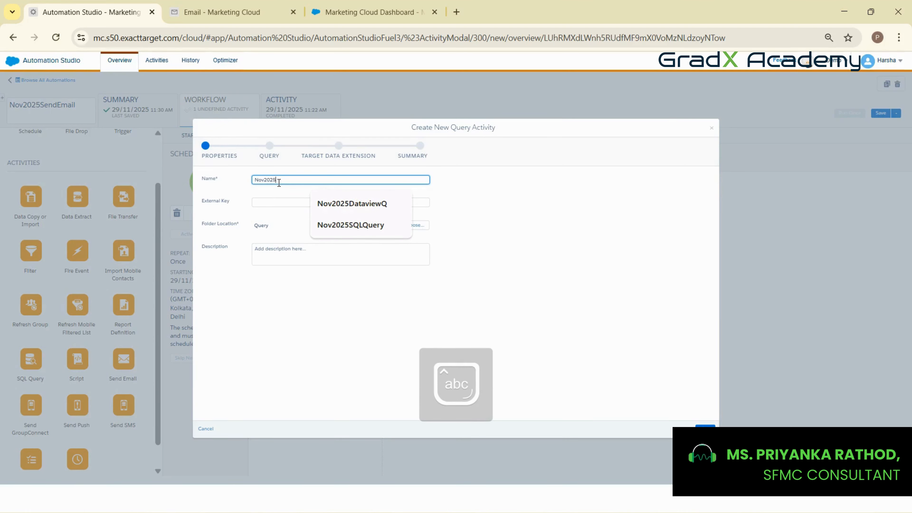
pyautogui.write('MultiDe')
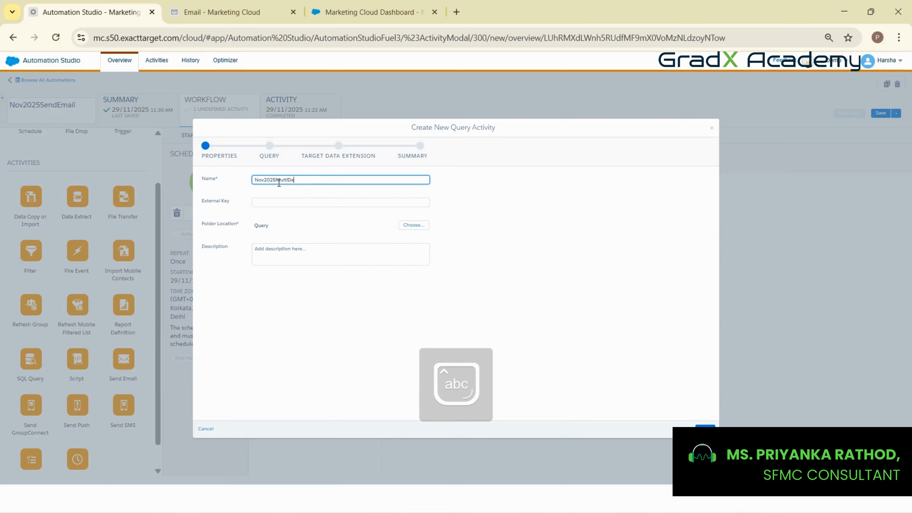
pyautogui.press('capslock')
pyautogui.write('Q')
pyautogui.press('capslock')
pyautogui.write('uery')
pyautogui.hotkey('ctrl', 'a')
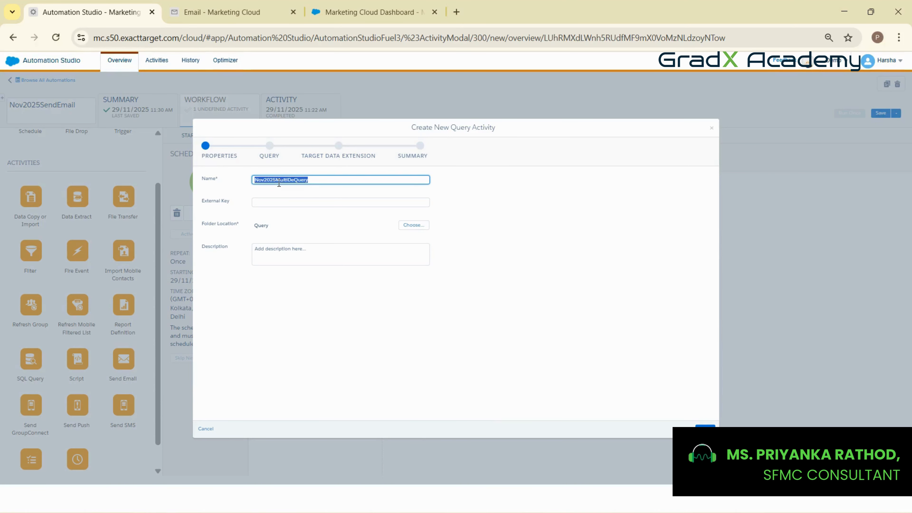
# Step: Confirm the folder location for the query activity and proceed to the SQL query definition
pyautogui.click(416, 225)
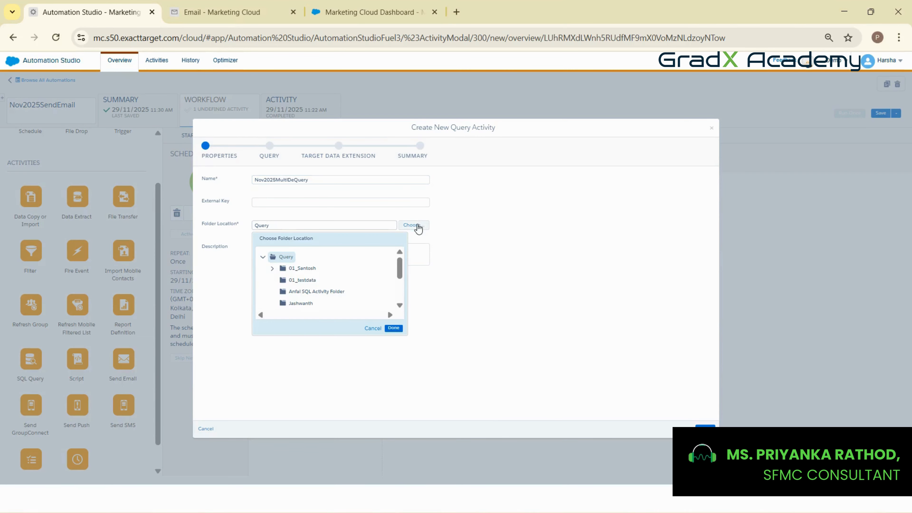
pyautogui.scroll(-3, 354, 272)
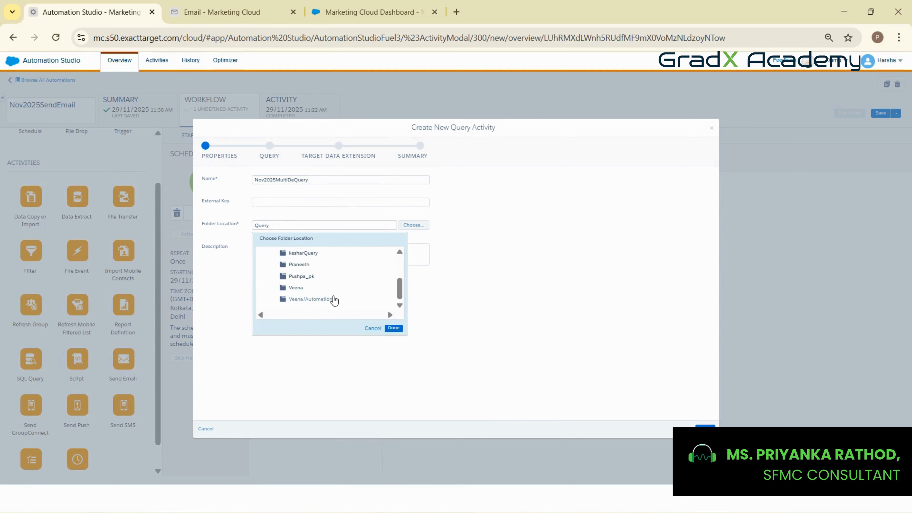
pyautogui.scroll(3, 334, 301)
pyautogui.scroll(-3, 351, 287)
pyautogui.scroll(3, 324, 293)
pyautogui.scroll(-3, 323, 292)
pyautogui.click(395, 328)
pyautogui.click(705, 429)
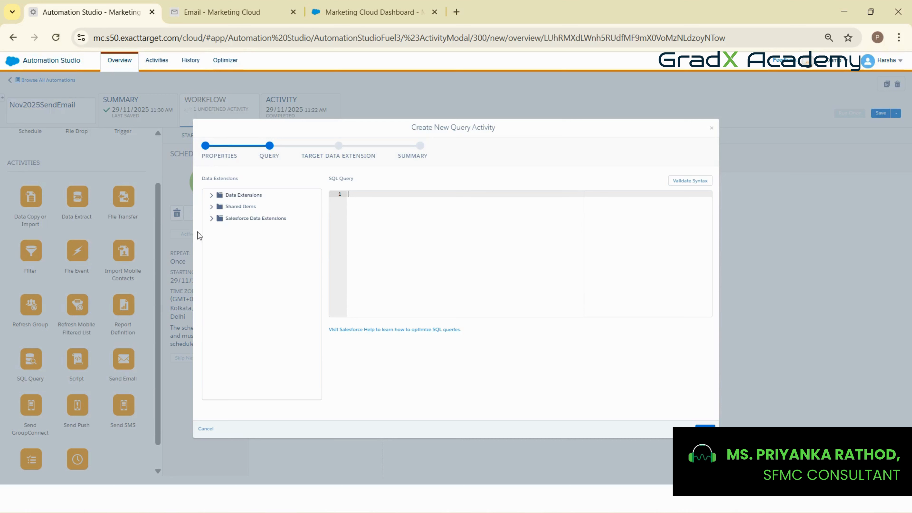
# Step: Insert all fields of the Targeted De data extension from the Nov2025 folder into the SQL query
pyautogui.click(211, 195)
pyautogui.scroll(-5, 238, 322)
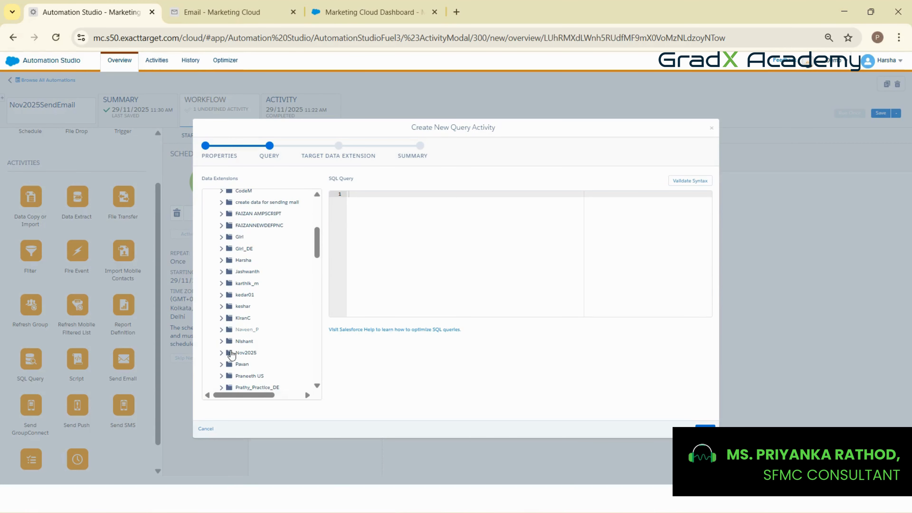
pyautogui.scroll(-2, 263, 338)
pyautogui.scroll(-5, 262, 336)
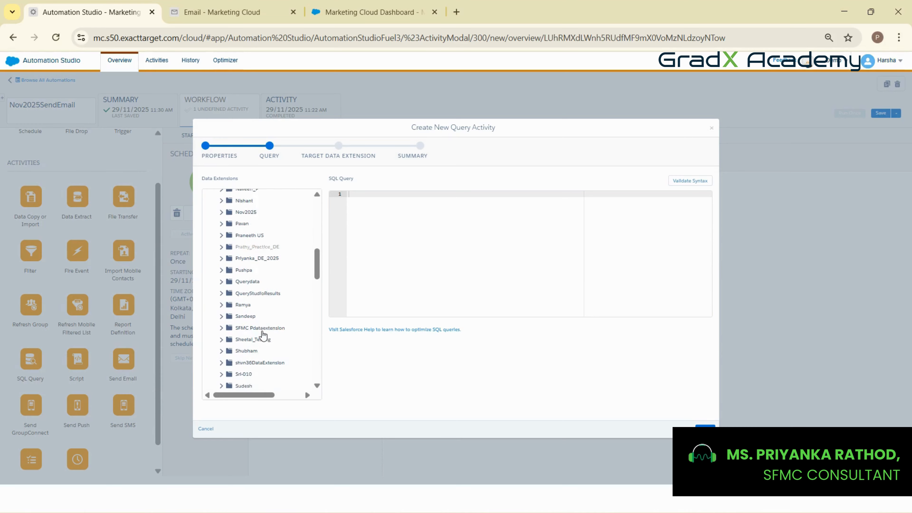
pyautogui.scroll(-1, 264, 335)
pyautogui.scroll(4, 263, 335)
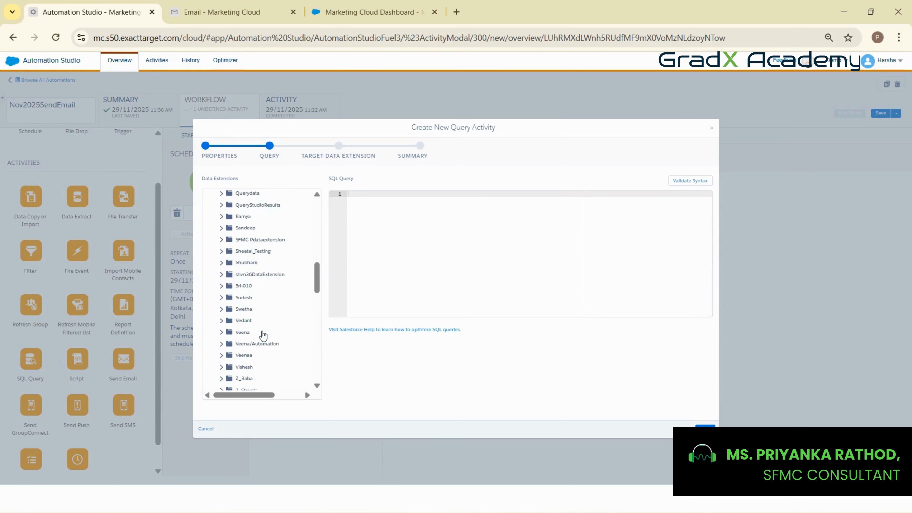
pyautogui.scroll(4, 263, 335)
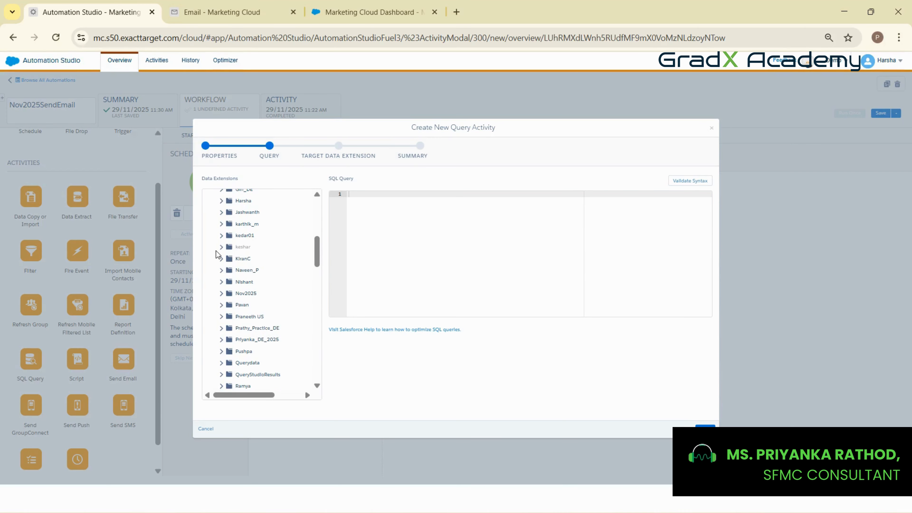
pyautogui.click(245, 293)
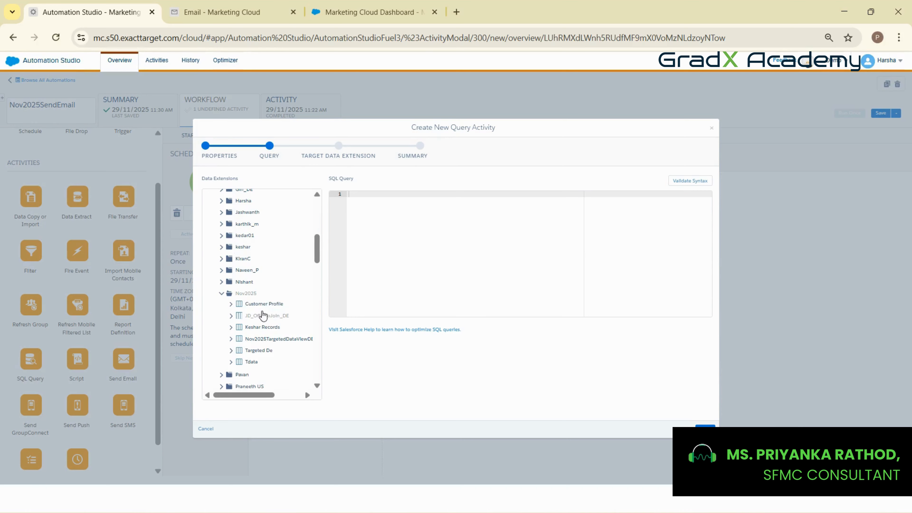
pyautogui.scroll(-2, 284, 318)
pyautogui.moveTo(255, 292); pyautogui.dragTo(381, 216)
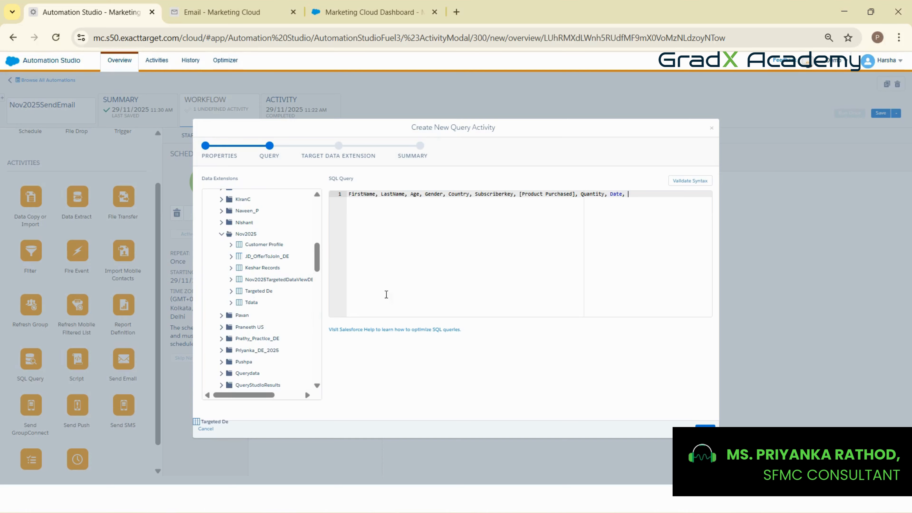
# Step: Turn the field list into a Select statement that reads from CustomerProfile as de1, removing the trailing comma after Date
pyautogui.click(350, 195)
pyautogui.write('Sel')
pyautogui.write('e')
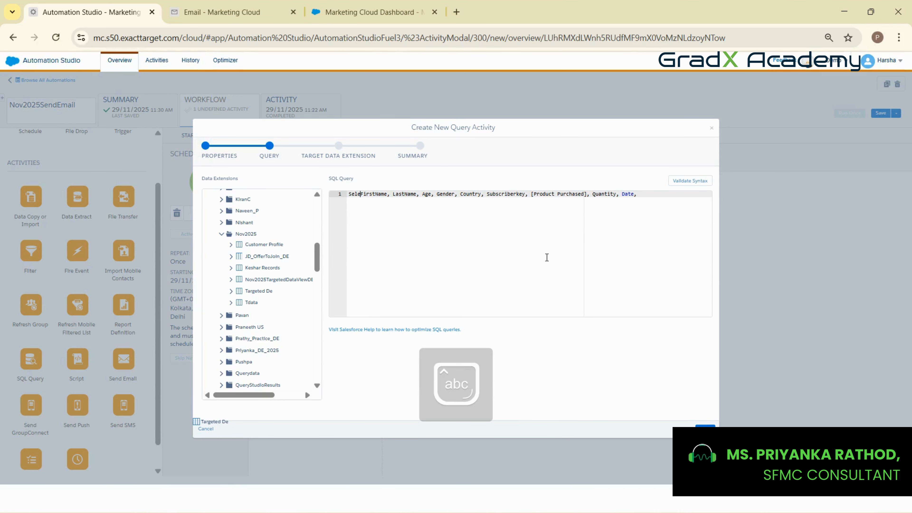
pyautogui.write('ct')
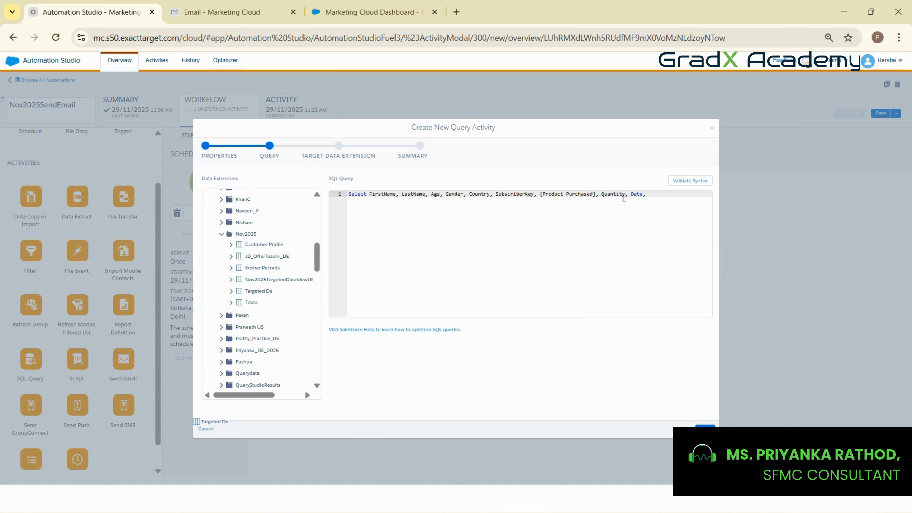
pyautogui.press('BackSpace')
pyautogui.write('from')
pyautogui.write('Customer')
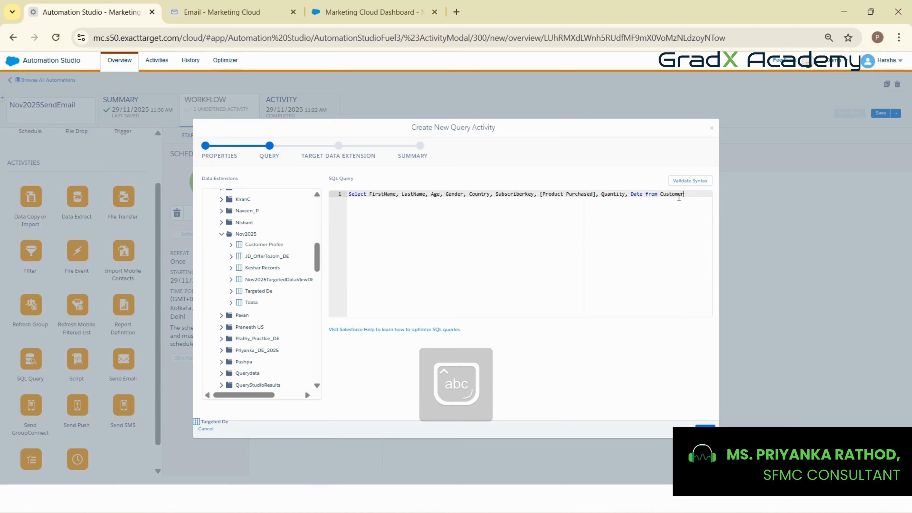
pyautogui.write('Profile as')
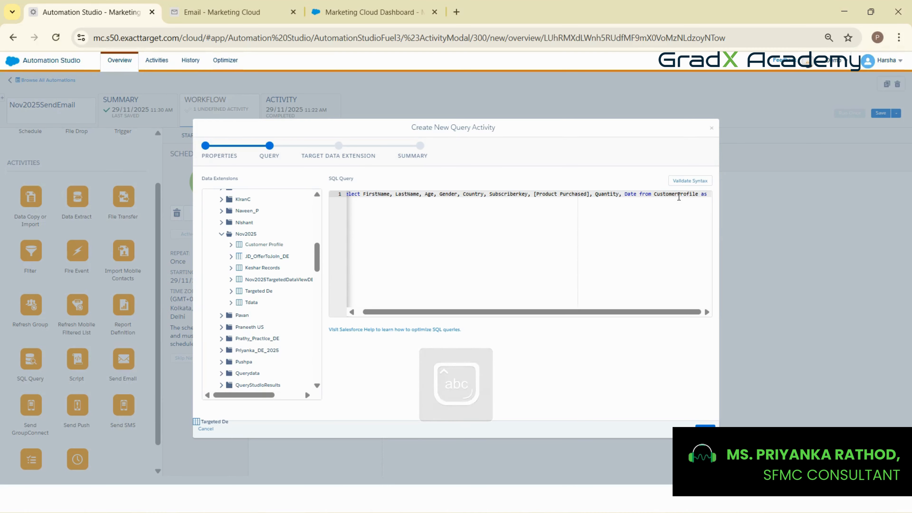
pyautogui.write(' dei')
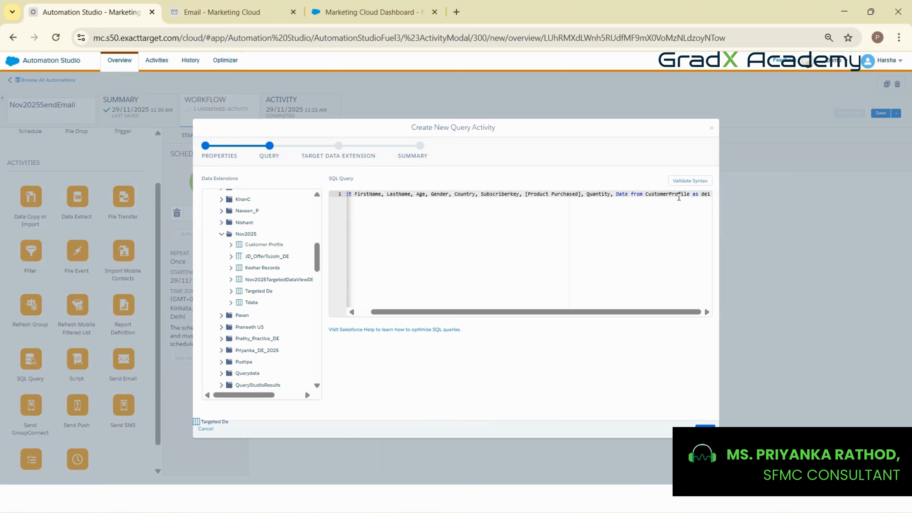
# Step: Add a second query line, join Tdata as de2, and start a third line
pyautogui.press('Return')
pyautogui.write('join ')
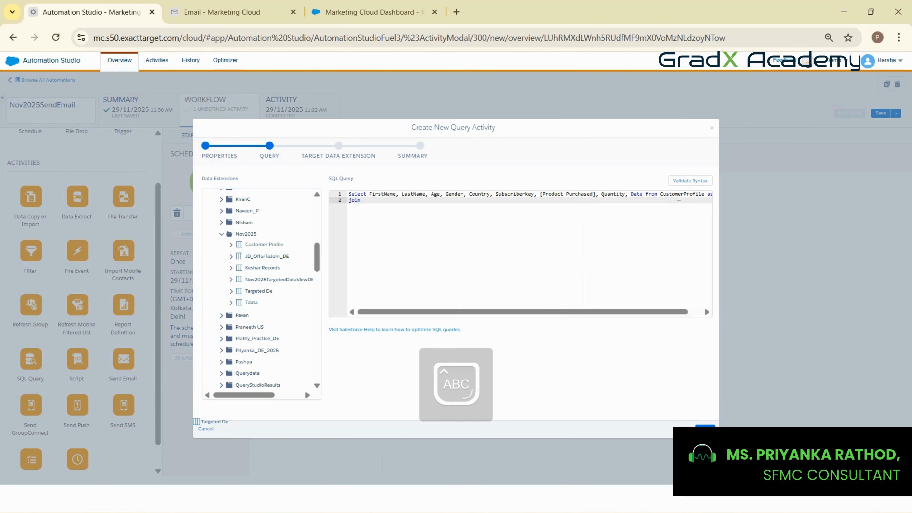
pyautogui.write('Tdata as de2')
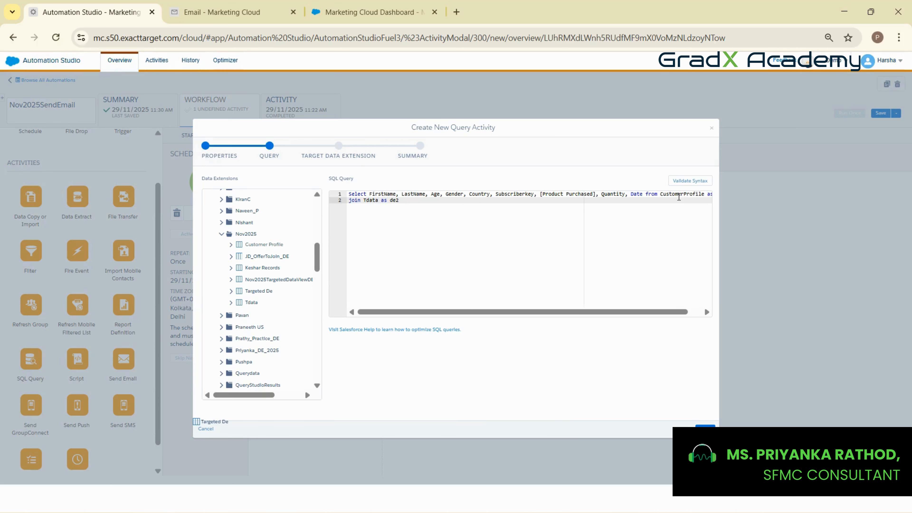
pyautogui.press('Return')
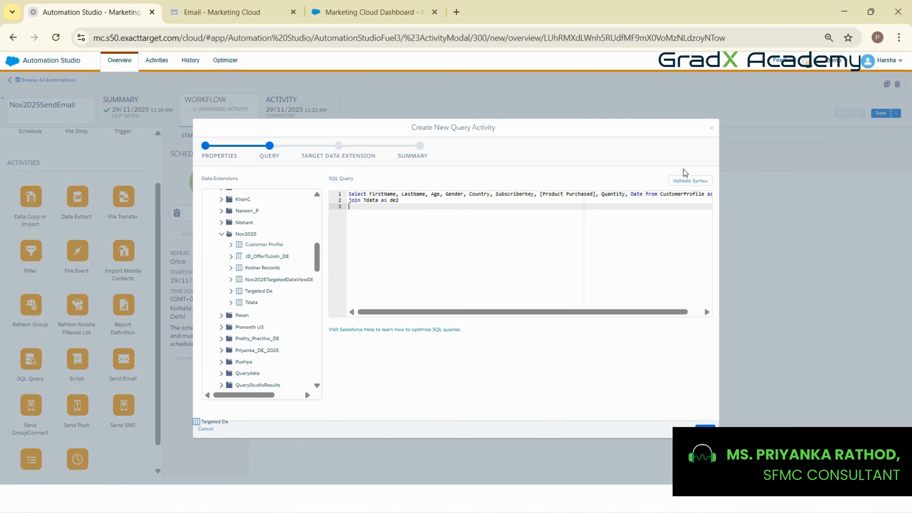
# Step: Add the join condition on de1.Subscriberkey = de2.Subscriberkey, reusing the Subscriberkey field name from the Select list
pyautogui.doubleClick(521, 194)
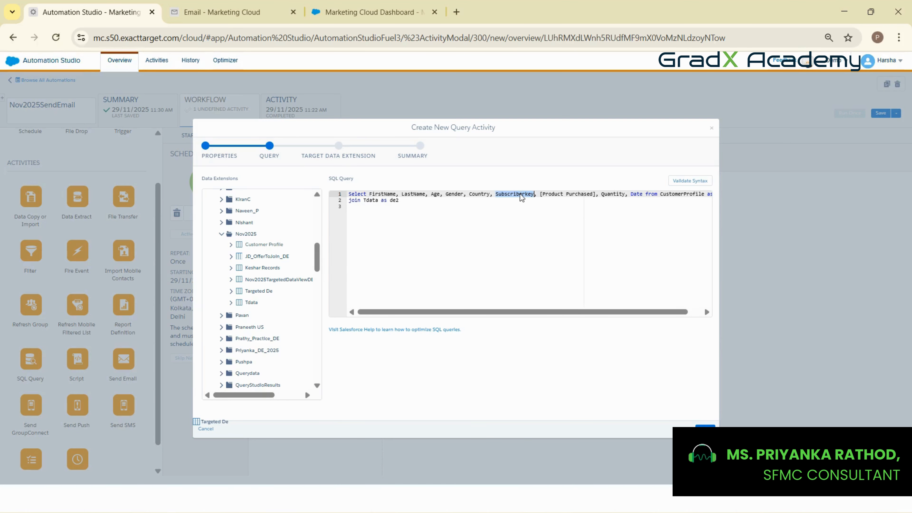
pyautogui.click(434, 206)
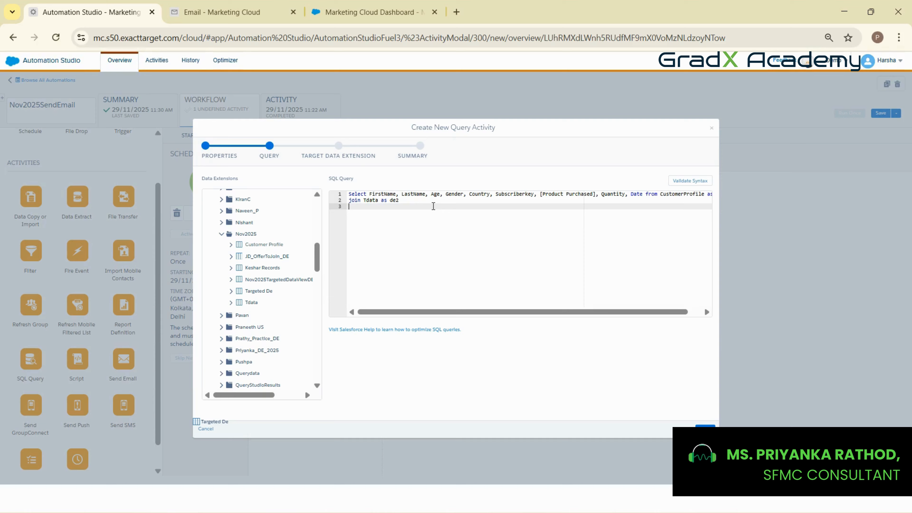
pyautogui.write('on de1.')
pyautogui.click(505, 200)
pyautogui.doubleClick(506, 194)
pyautogui.hotkey('ctrl', 'c')
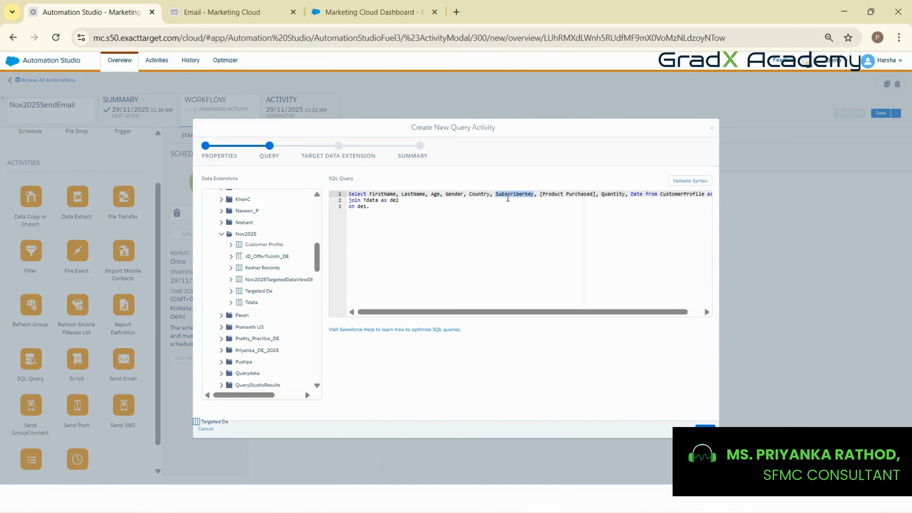
pyautogui.click(389, 210)
pyautogui.hotkey('ctrl', 'v')
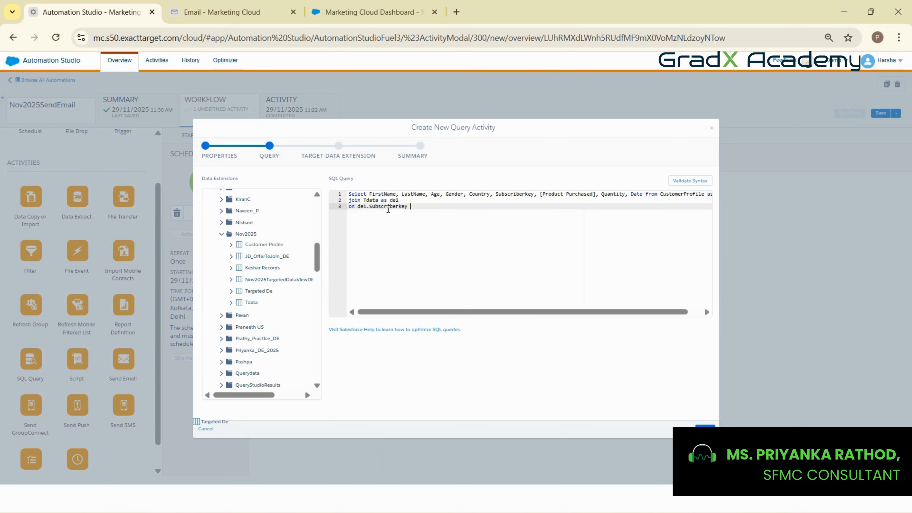
pyautogui.write('= de2.')
pyautogui.hotkey('ctrl', 'v')
# Step: Prefix the FirstName, LastName, Age, Gender and Country fields in the Select list with de1
pyautogui.click(369, 196)
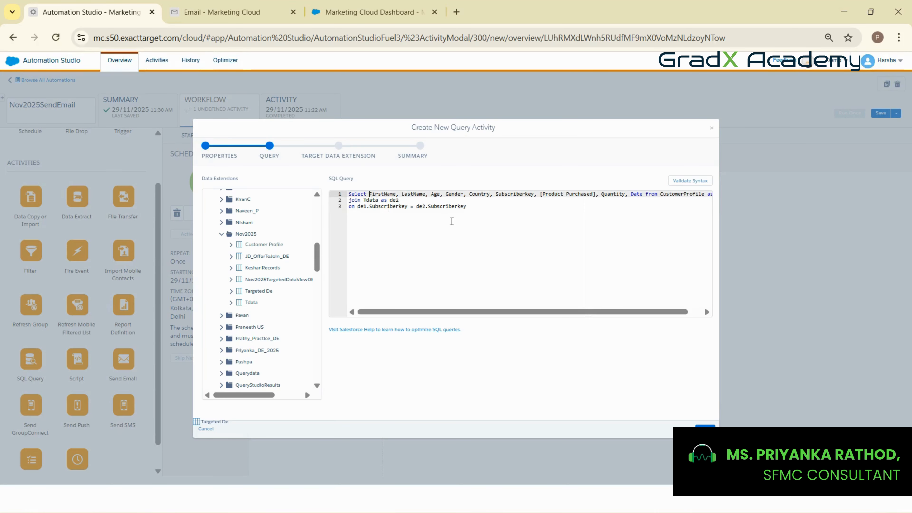
pyautogui.write('de1.')
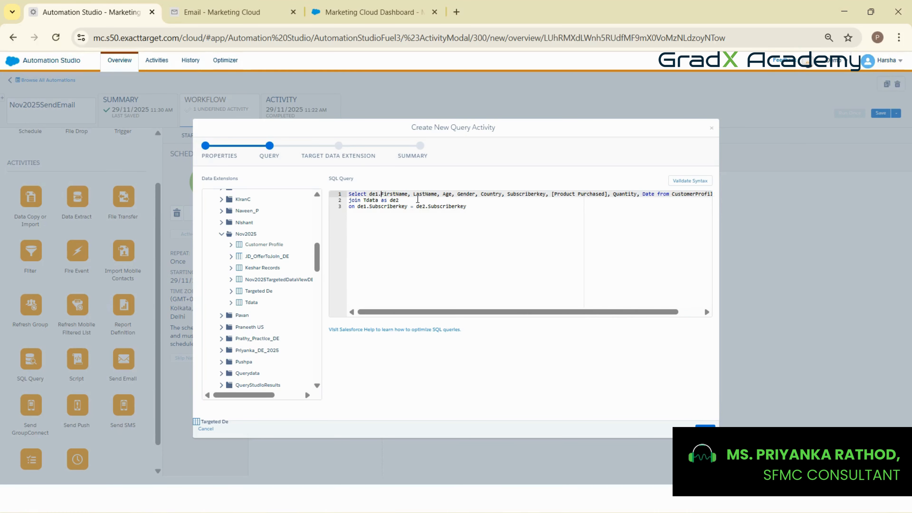
pyautogui.write('de1.')
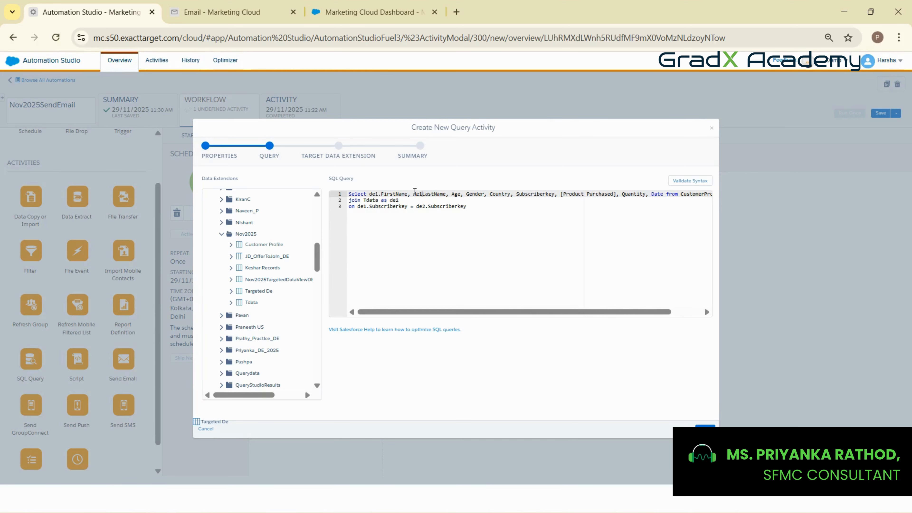
pyautogui.click(455, 194)
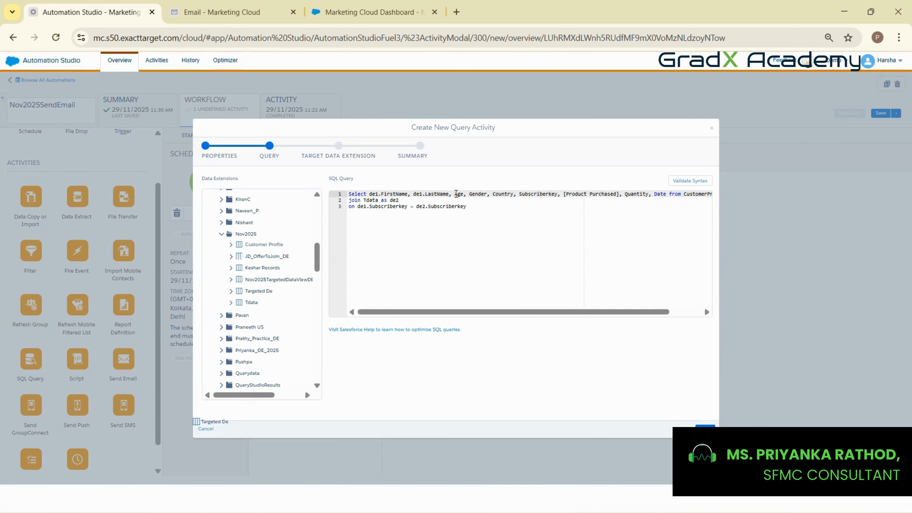
pyautogui.write('de1.')
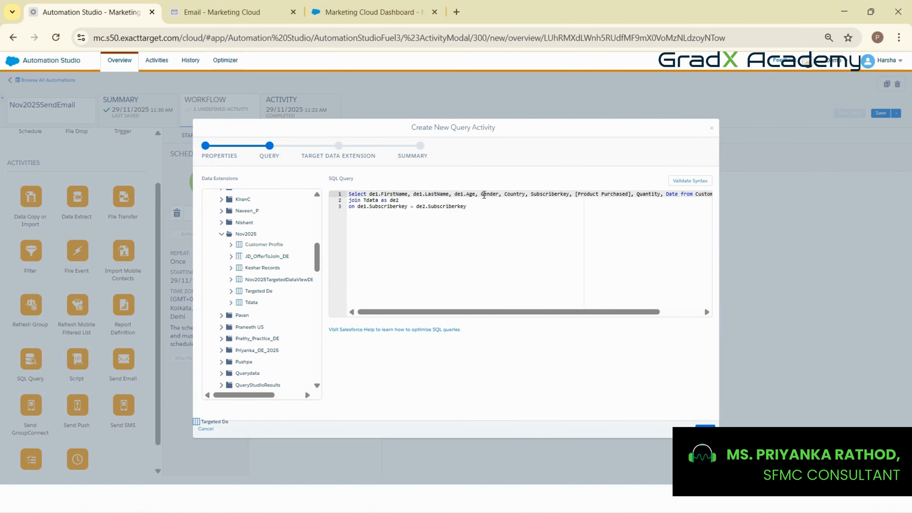
pyautogui.click(482, 195)
pyautogui.write('de')
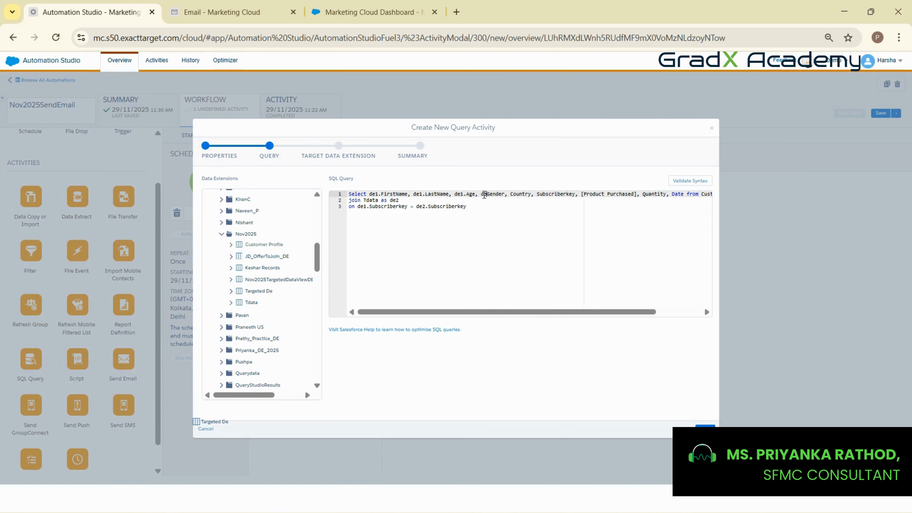
pyautogui.write('1.')
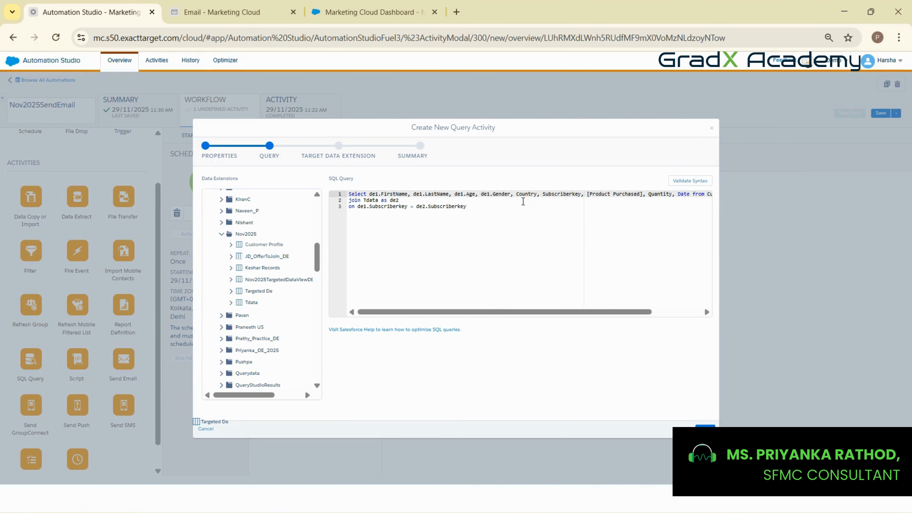
pyautogui.click(516, 194)
pyautogui.write('de1.')
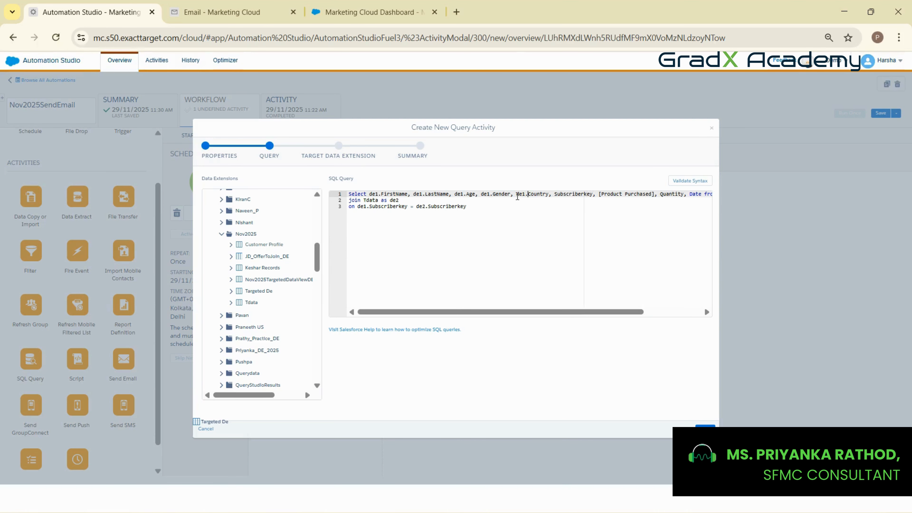
# Step: Prefix the Subscriberkey, [Product Purchased], Quantity and Date fields in the Select list with de2
pyautogui.click(556, 196)
pyautogui.write('de2.')
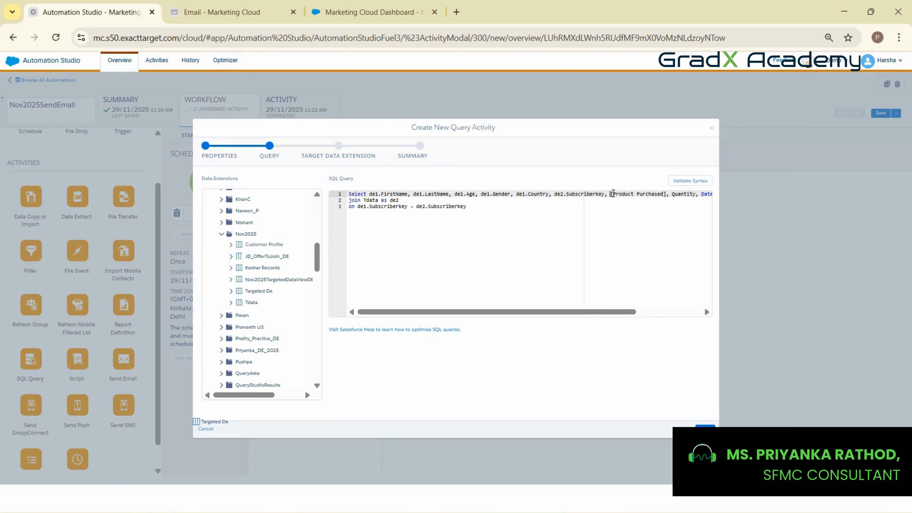
pyautogui.write('de2.')
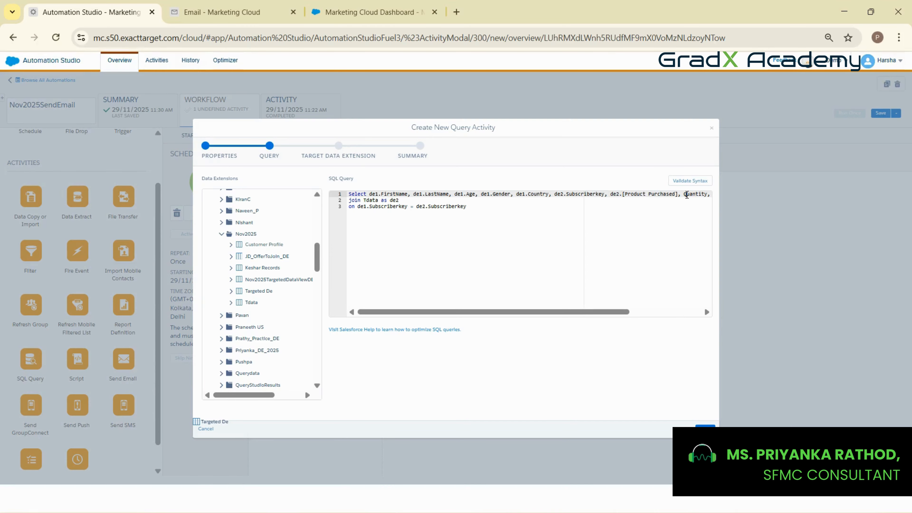
pyautogui.click(686, 194)
pyautogui.write('de2.')
pyautogui.moveTo(594, 312); pyautogui.dragTo(684, 314)
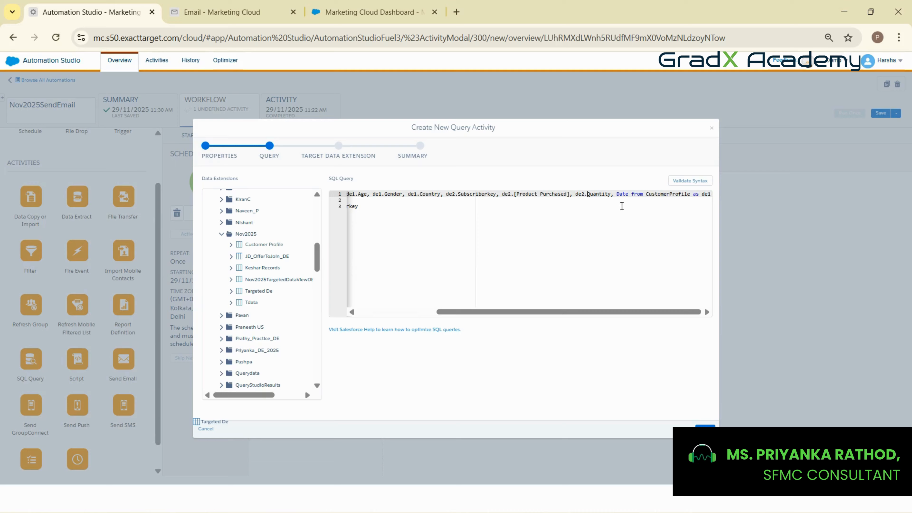
pyautogui.click(616, 194)
pyautogui.write('de2.')
pyautogui.moveTo(582, 313); pyautogui.dragTo(505, 313)
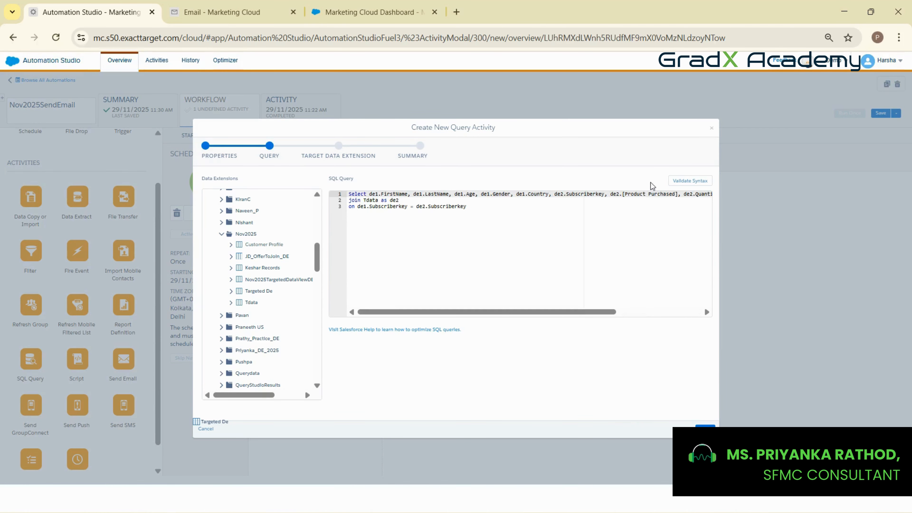
# Step: Validate the query syntax and add a fourth line with the condition where de1.Country = 'US'
pyautogui.click(688, 181)
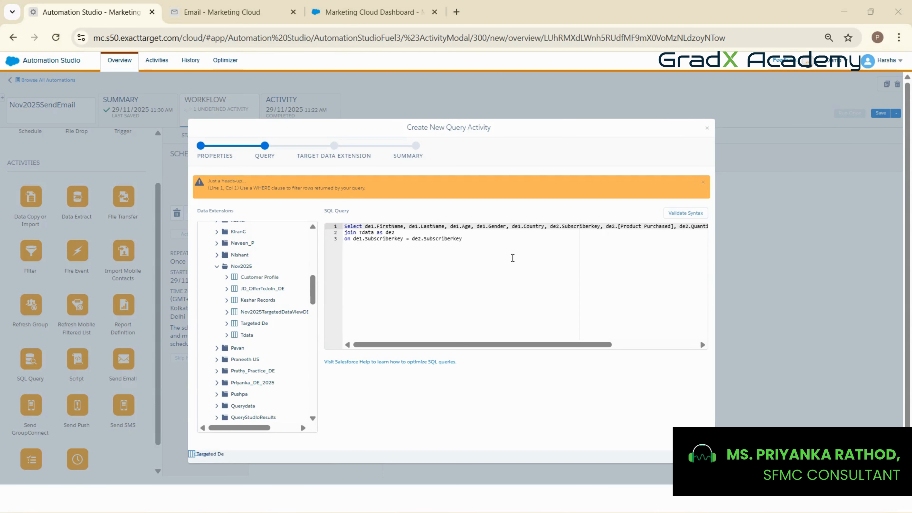
pyautogui.click(498, 234)
pyautogui.click(491, 239)
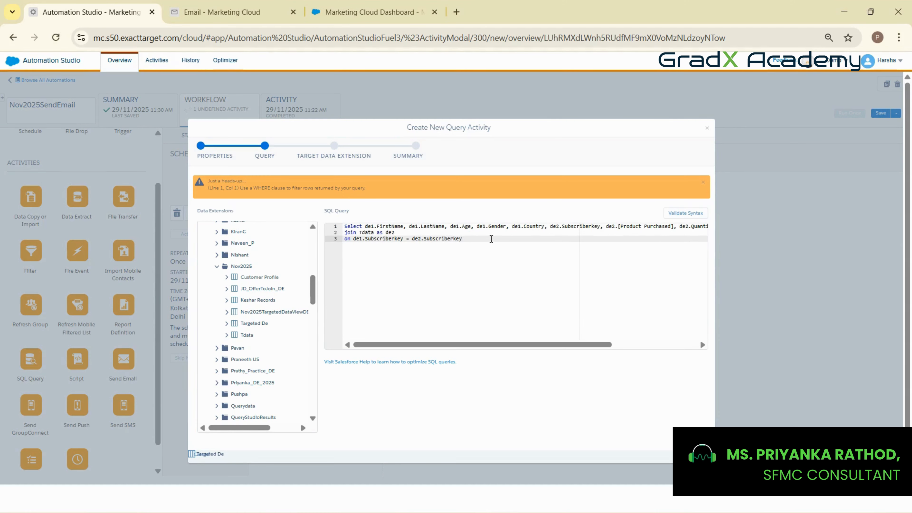
pyautogui.press('Return')
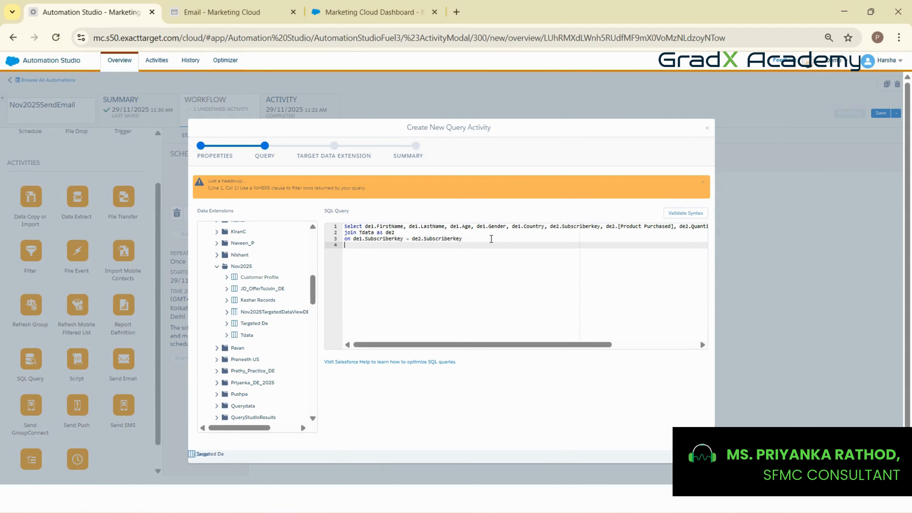
pyautogui.write('where de1.Co')
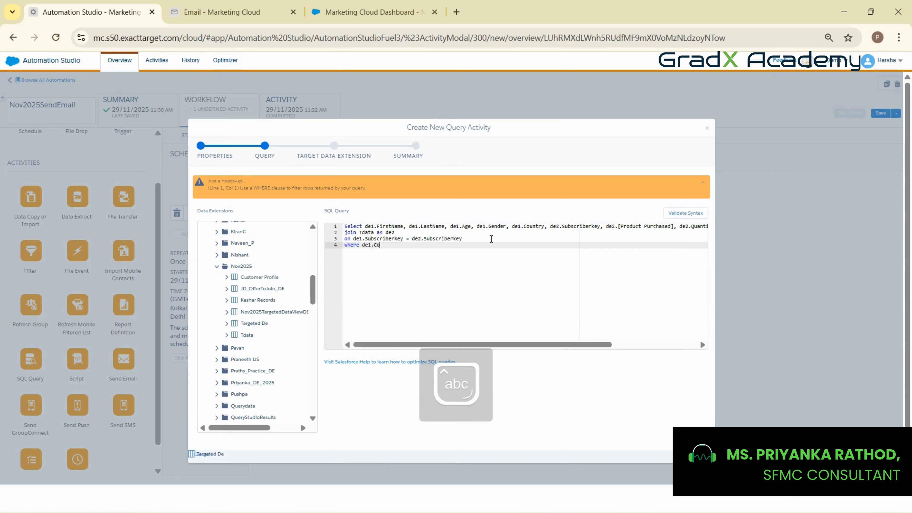
pyautogui.write('untry =')
pyautogui.press('capslock')
pyautogui.write("'US")
# Step: Switch to Email Studio and examine the Country values in the records of the Customer Profile data extension in Nov2025
pyautogui.click(235, 9)
pyautogui.click(530, 425)
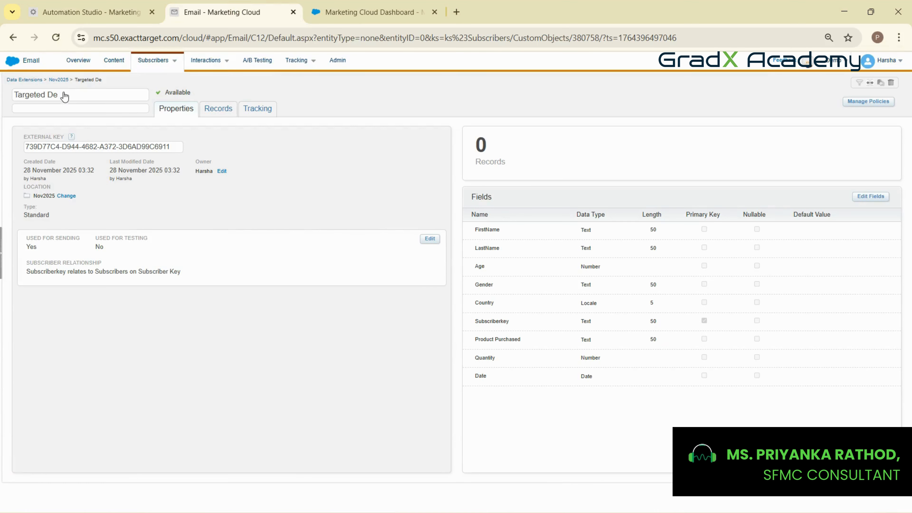
pyautogui.click(59, 79)
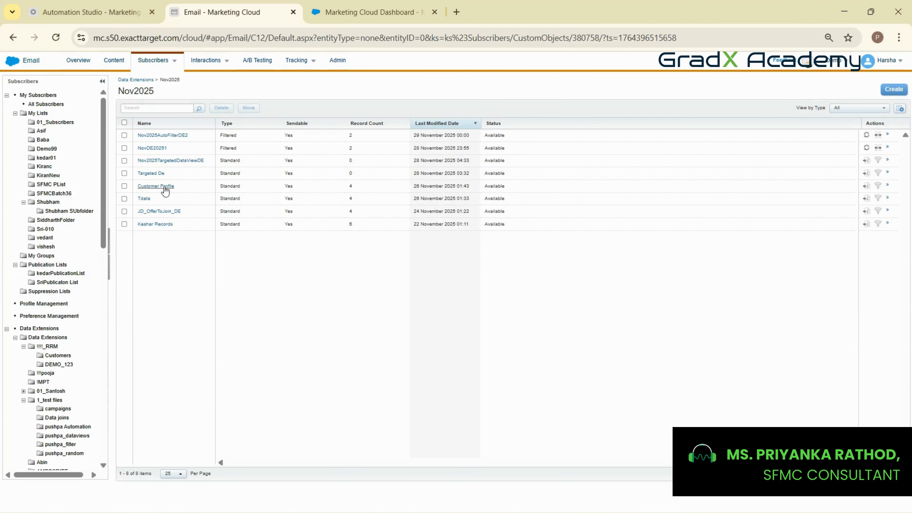
pyautogui.click(165, 186)
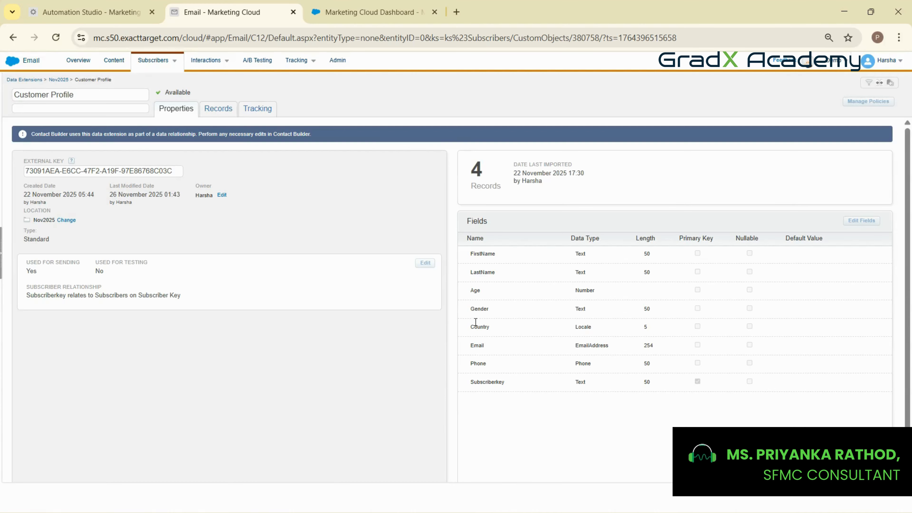
pyautogui.click(207, 109)
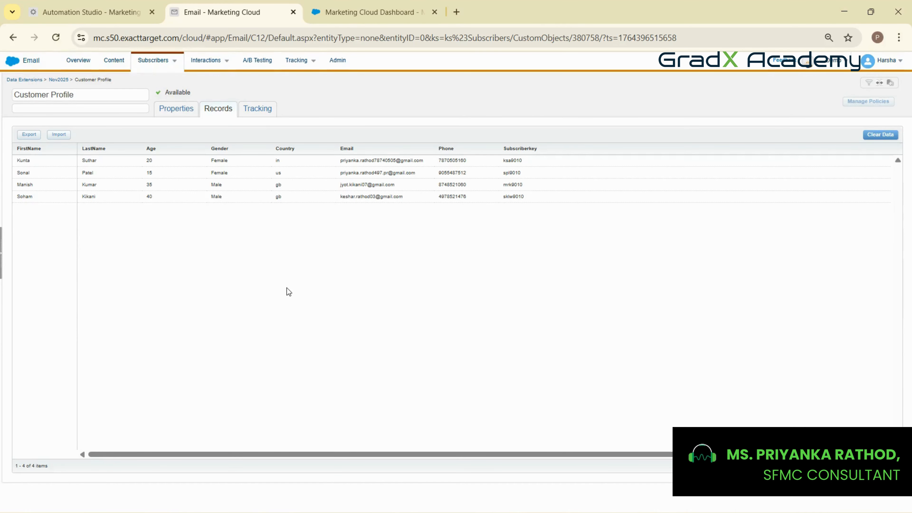
pyautogui.doubleClick(279, 173)
pyautogui.moveTo(17, 173); pyautogui.dragTo(219, 174)
pyautogui.click(202, 211)
pyautogui.doubleClick(278, 173)
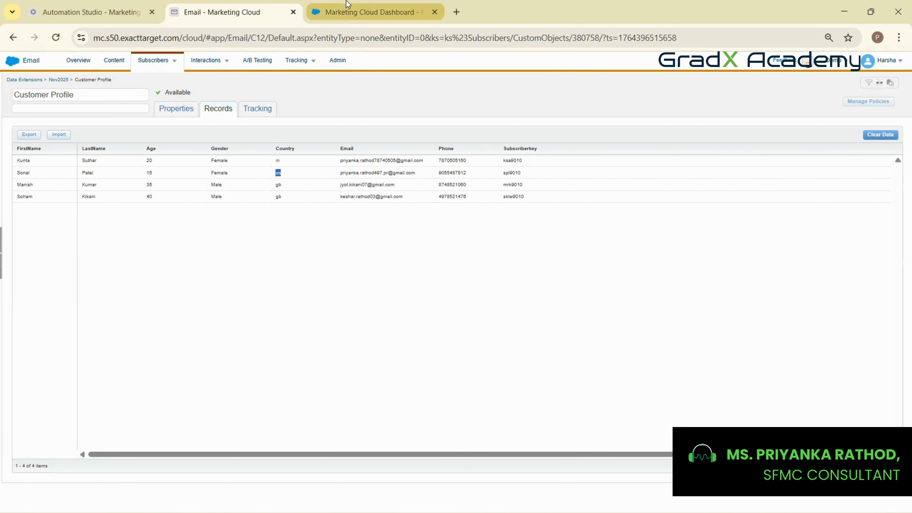
# Step: Return to Automation Studio, change the where clause's country value to lowercase 'us', and validate the query syntax
pyautogui.click(94, 11)
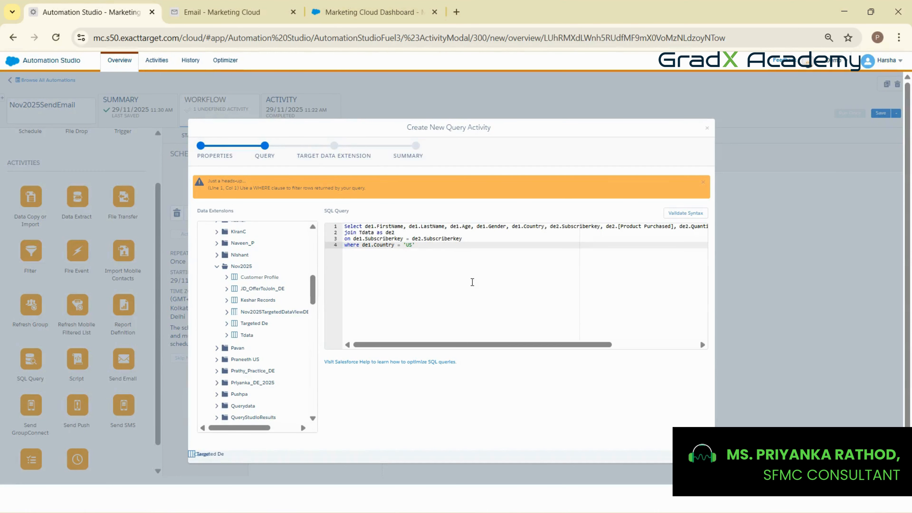
pyautogui.press('Left')
pyautogui.press('BackSpace')
pyautogui.press('BackSpace')
pyautogui.write('us')
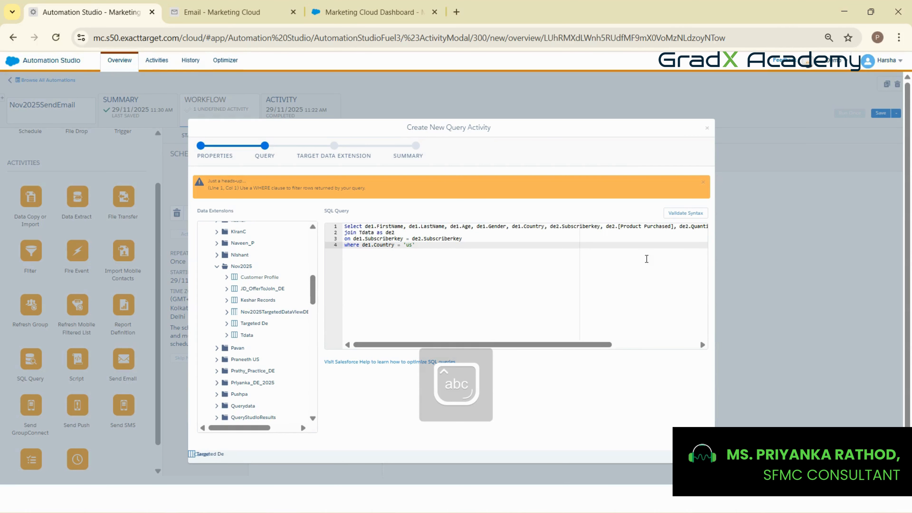
pyautogui.click(670, 213)
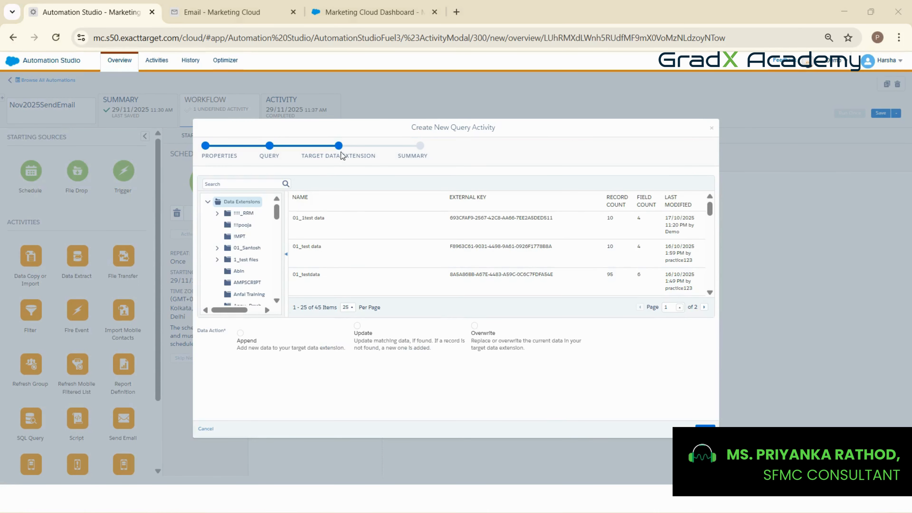
# Step: Set Targeted De from the Nov2025 folder as the target data extension with the Overwrite action, and finish creating the query activity
pyautogui.scroll(-5, 246, 288)
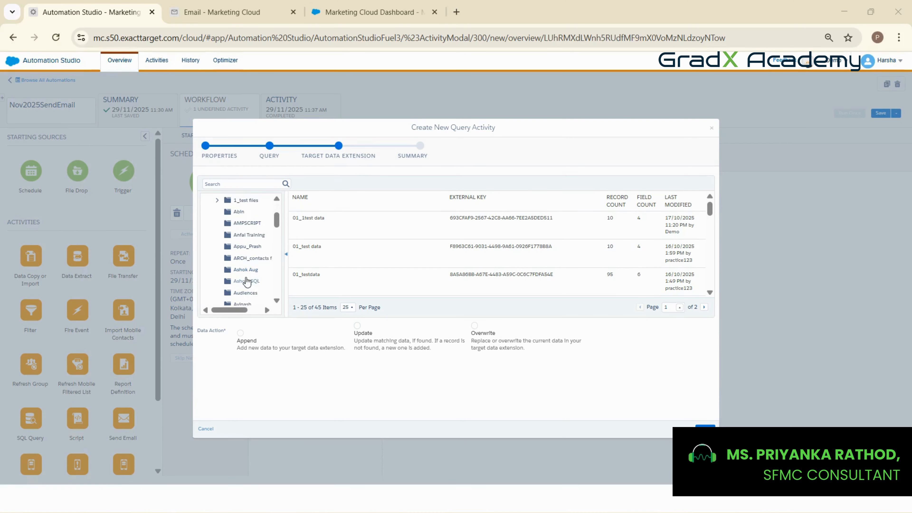
pyautogui.scroll(-3, 246, 282)
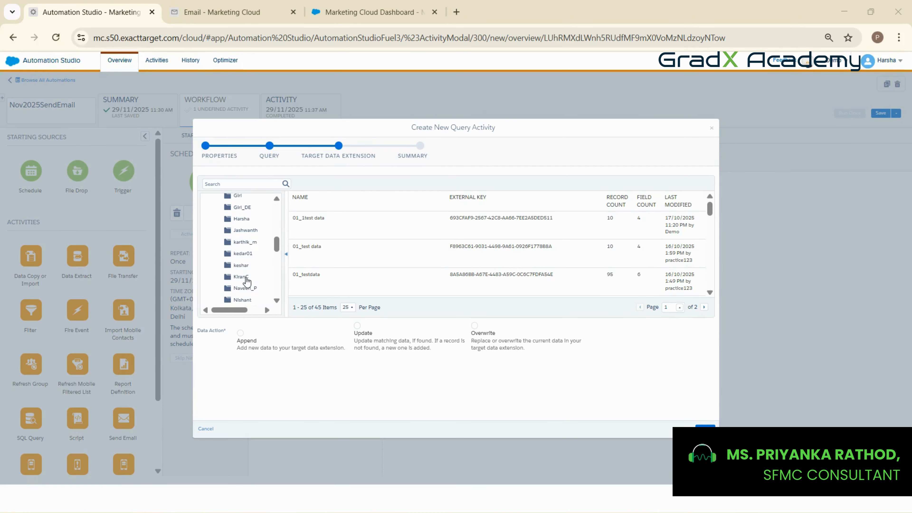
pyautogui.scroll(-3, 247, 281)
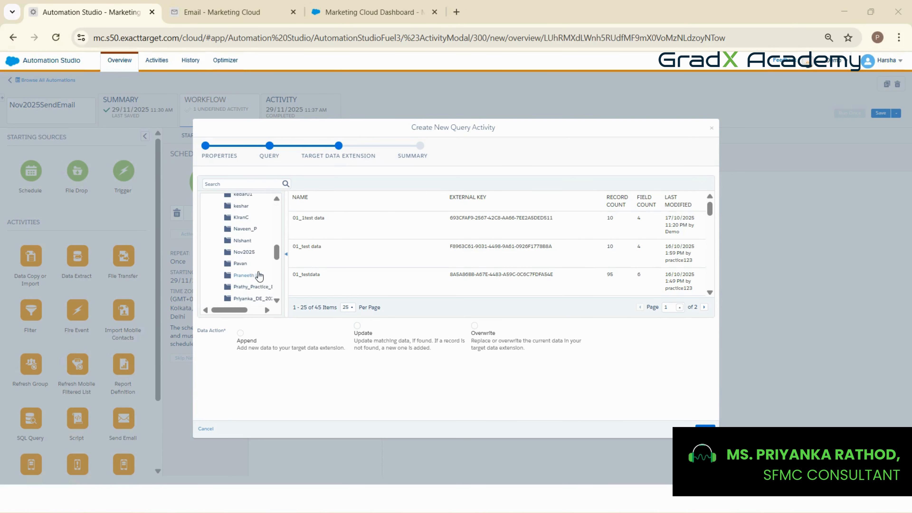
pyautogui.click(243, 252)
pyautogui.scroll(-3, 365, 299)
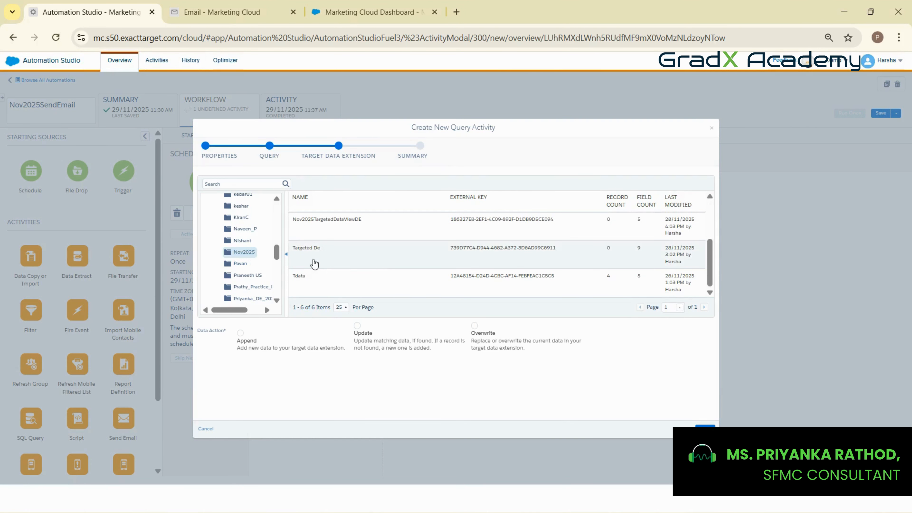
pyautogui.click(314, 264)
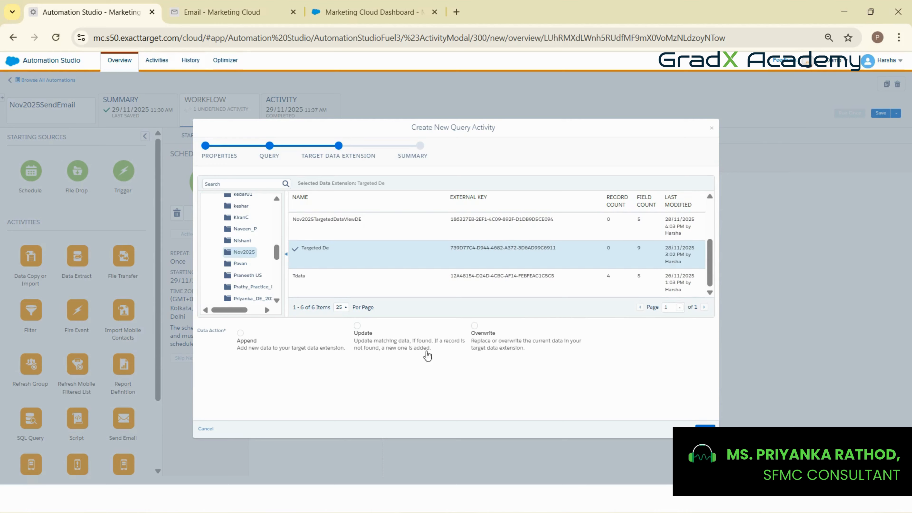
pyautogui.click(479, 331)
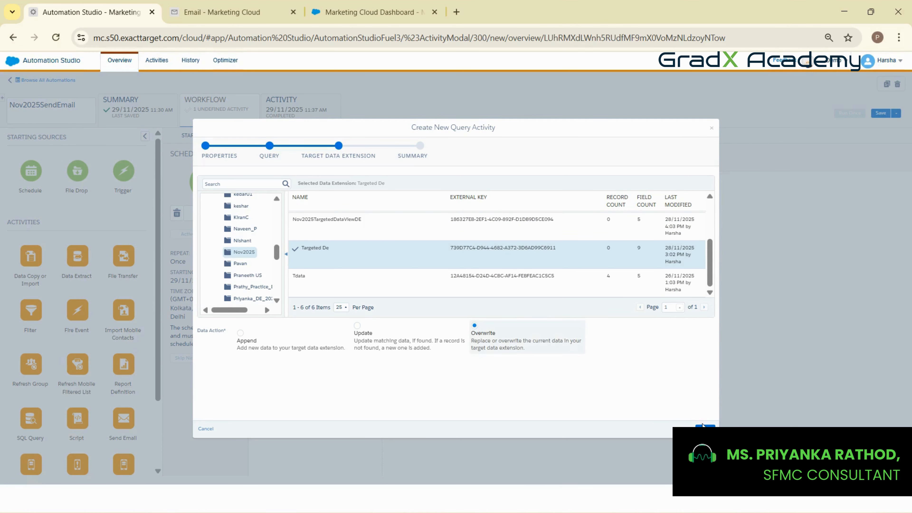
pyautogui.click(703, 427)
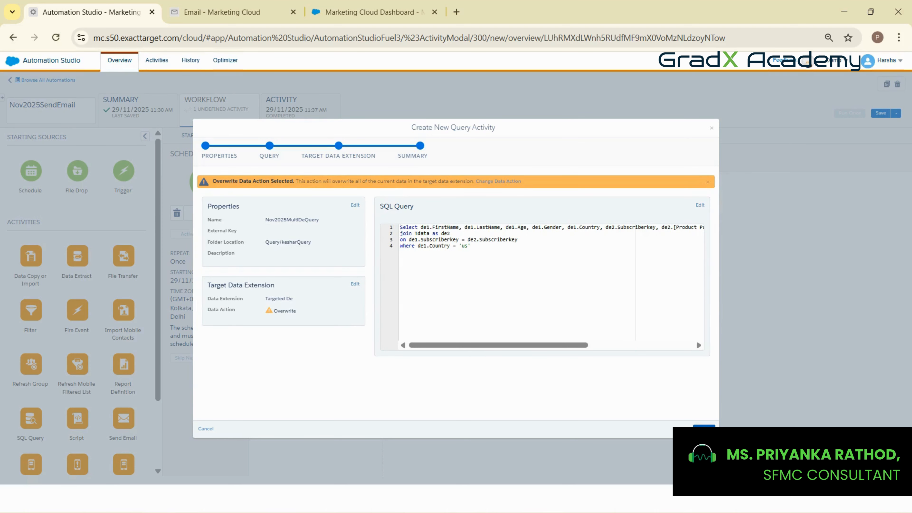
pyautogui.click(704, 428)
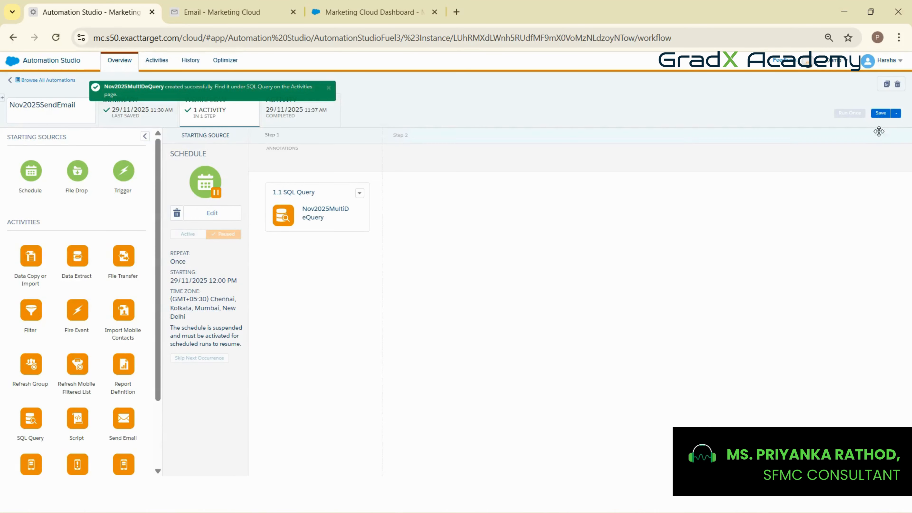
# Step: Save the Nov2025SendEmail automation and open its one-time run setup
pyautogui.click(880, 111)
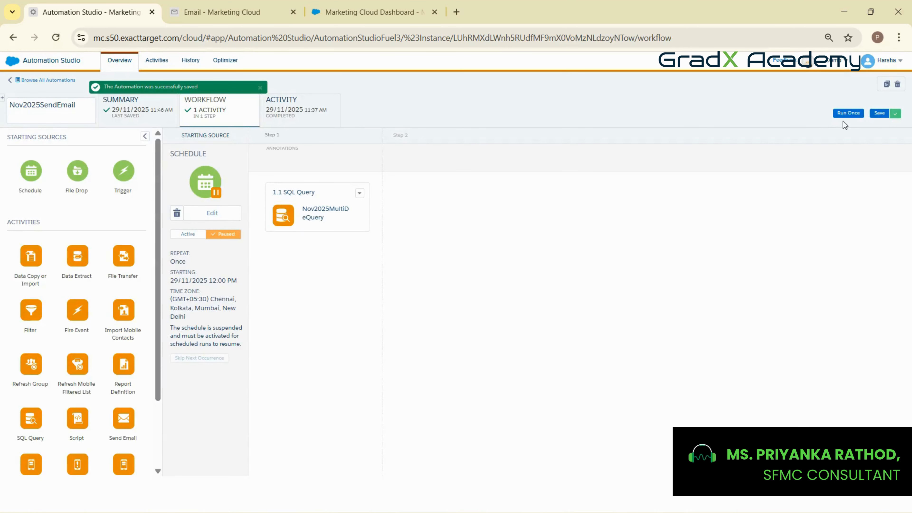
pyautogui.click(847, 113)
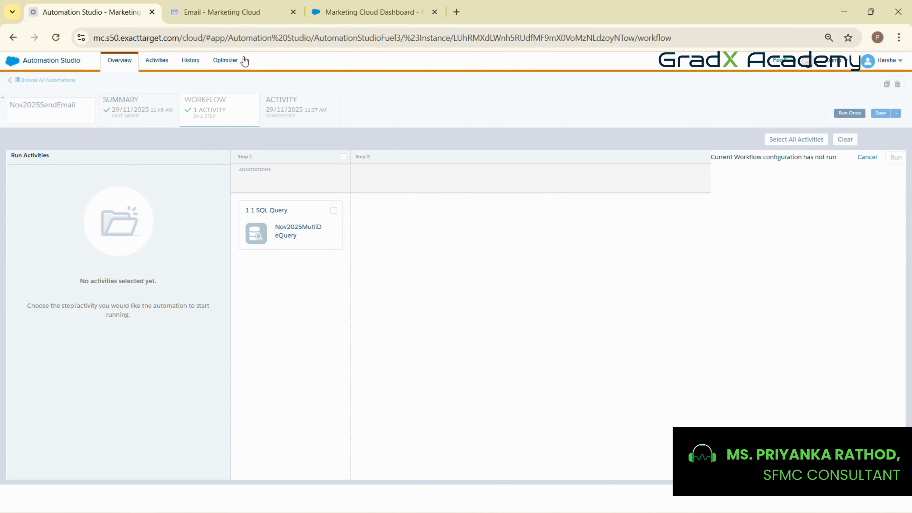
# Step: Switch to Email Studio and examine the Gender values in the records of the Nov2025AutoFilterDE2 data extension in Nov2025
pyautogui.click(234, 16)
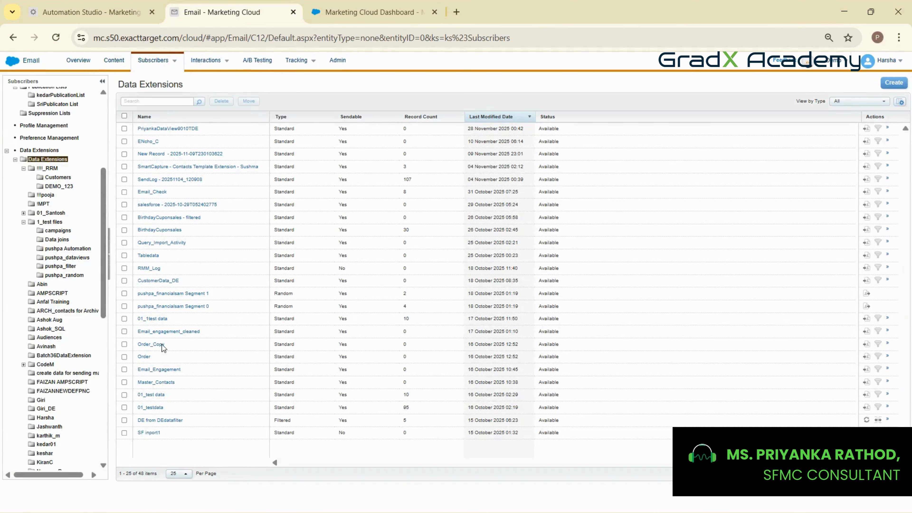
pyautogui.scroll(-5, 39, 392)
pyautogui.click(54, 312)
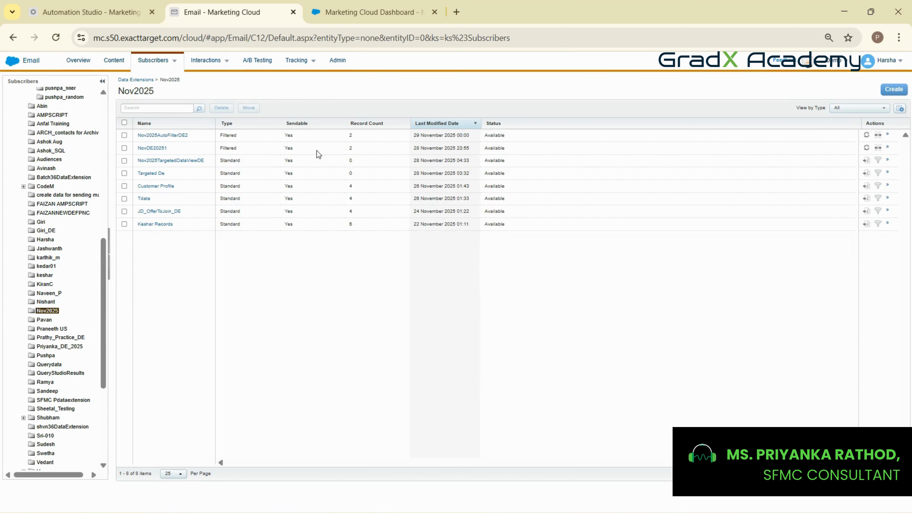
pyautogui.click(179, 136)
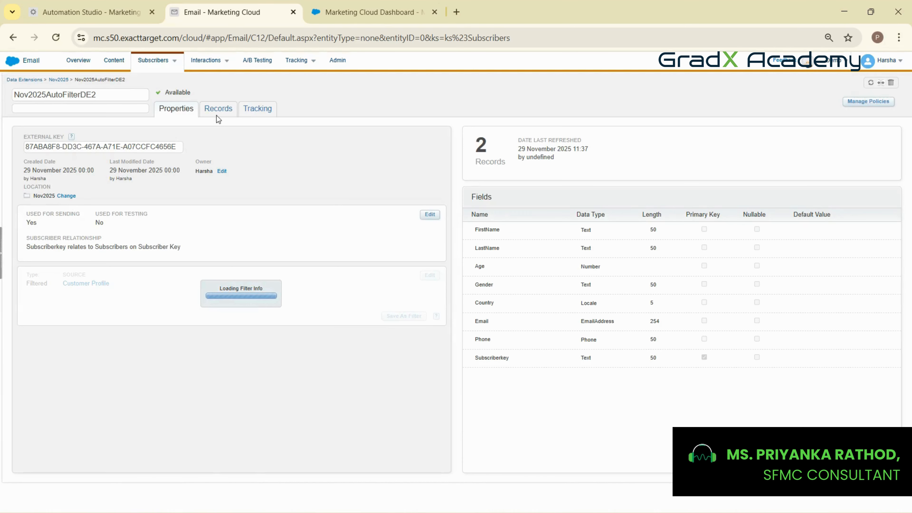
pyautogui.click(217, 115)
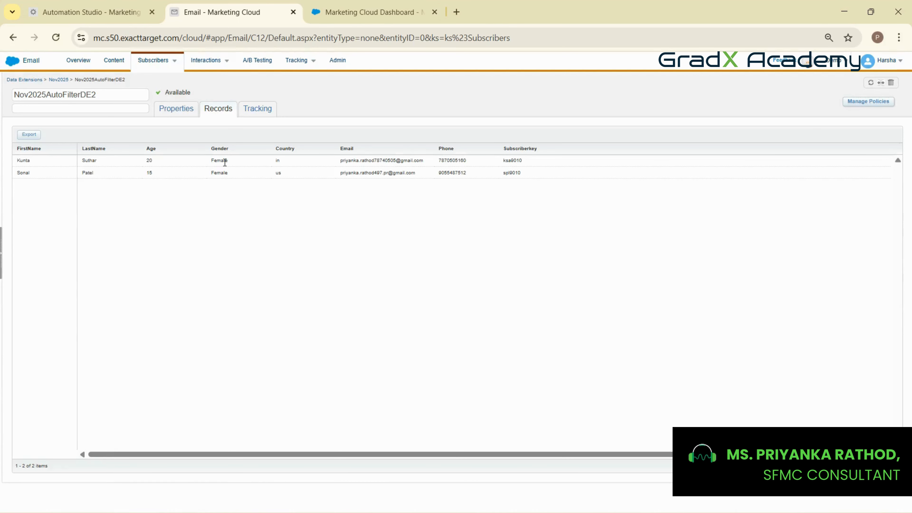
pyautogui.doubleClick(224, 160)
pyautogui.doubleClick(224, 173)
pyautogui.doubleClick(225, 161)
pyautogui.doubleClick(217, 173)
# Step: Return to Automation Studio, select the Nov2025MultiDeQuery SQL Query activity for the one-time run, and run it now
pyautogui.click(108, 12)
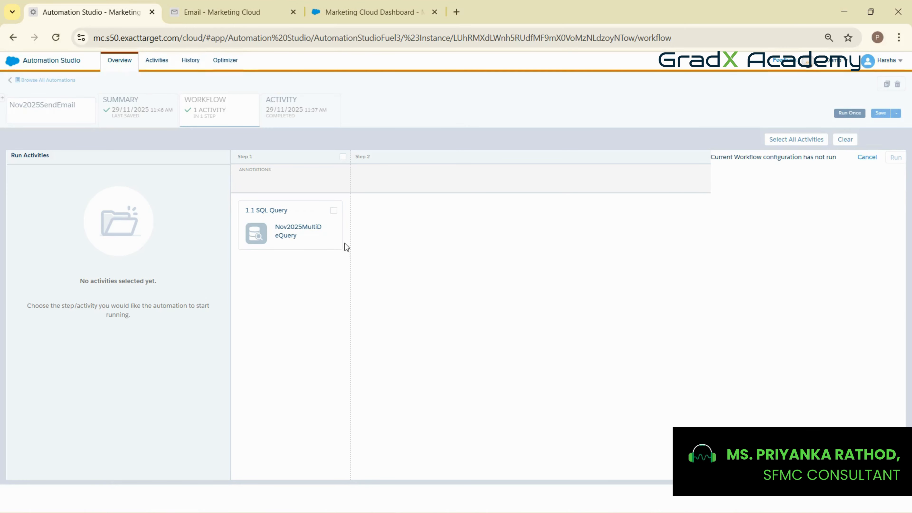
pyautogui.click(334, 211)
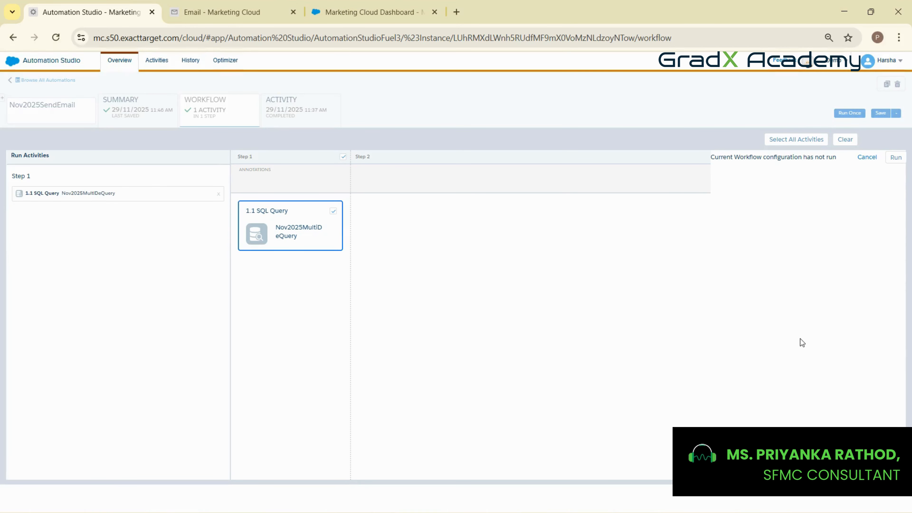
pyautogui.click(895, 158)
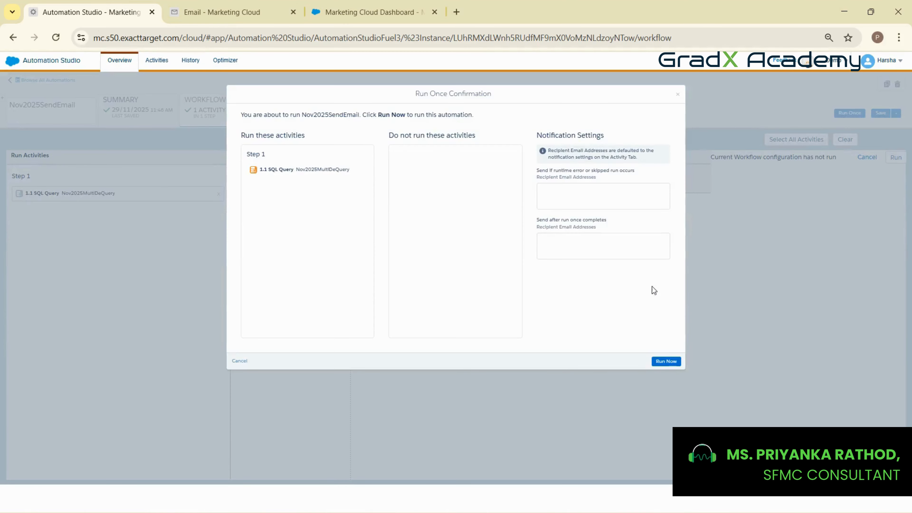
pyautogui.click(666, 361)
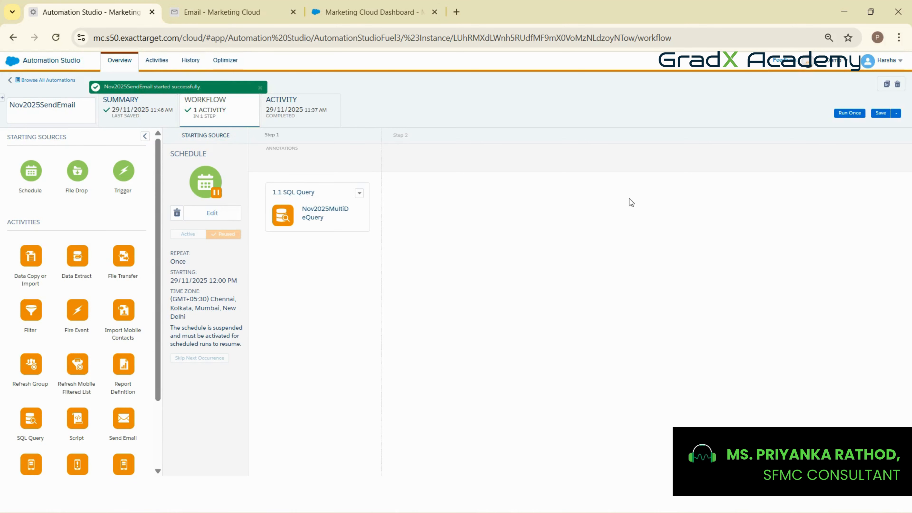
# Step: Check the automation's summary for the step details of its recent runs
pyautogui.click(127, 107)
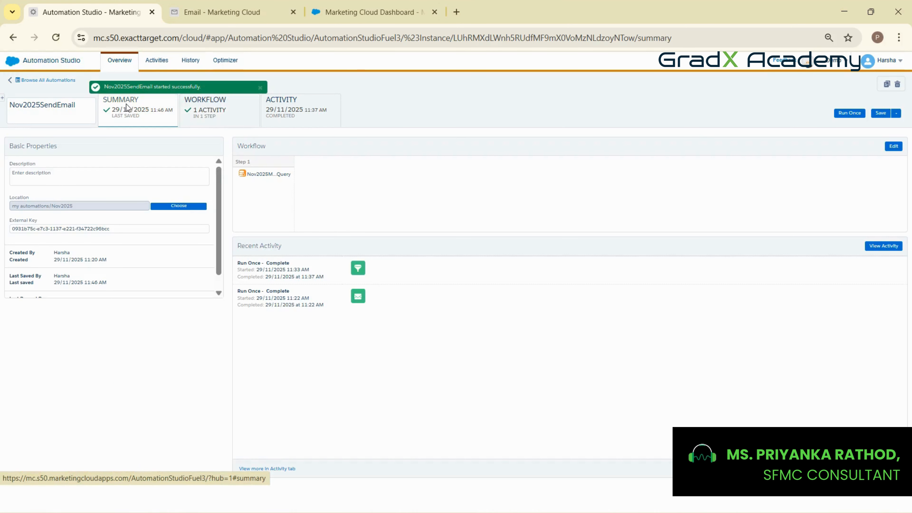
pyautogui.moveTo(358, 297)
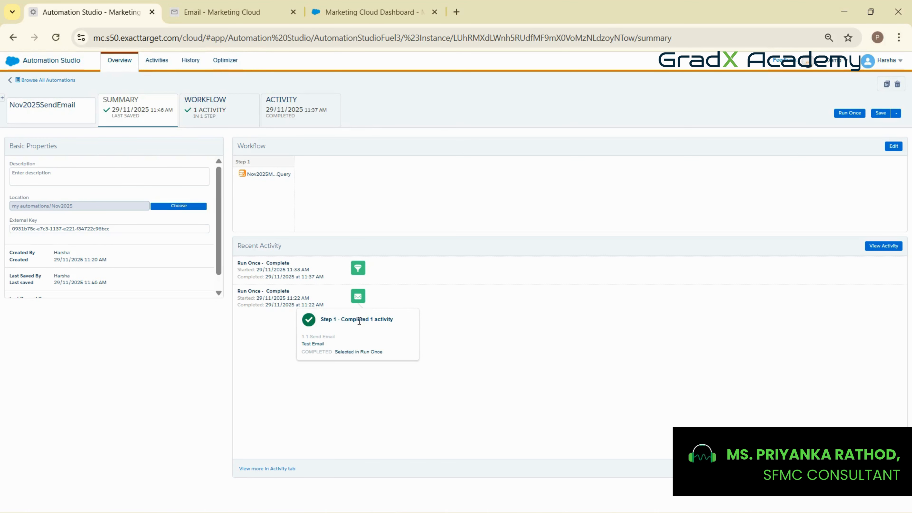
pyautogui.moveTo(346, 276)
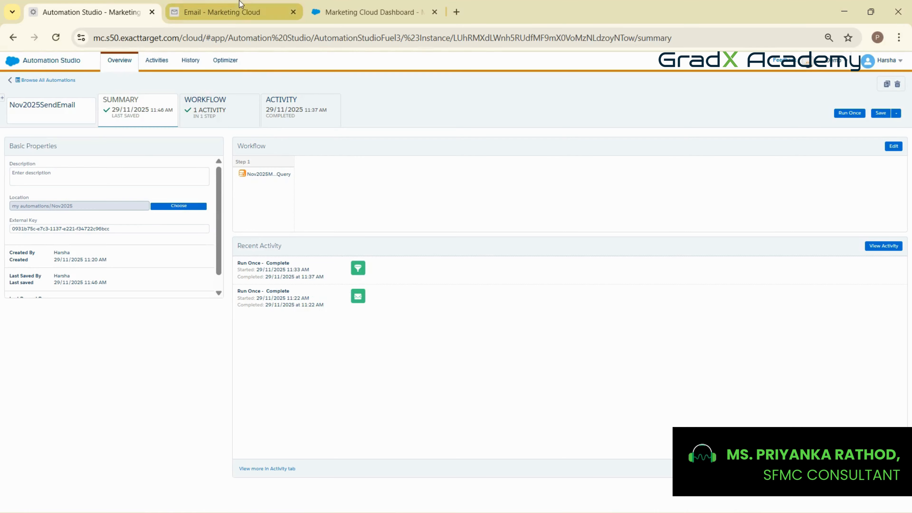
# Step: Switch to Email Studio, check the records of the Targeted De data extension in Nov2025, and reload the page
pyautogui.click(239, 11)
pyautogui.moveTo(163, 61)
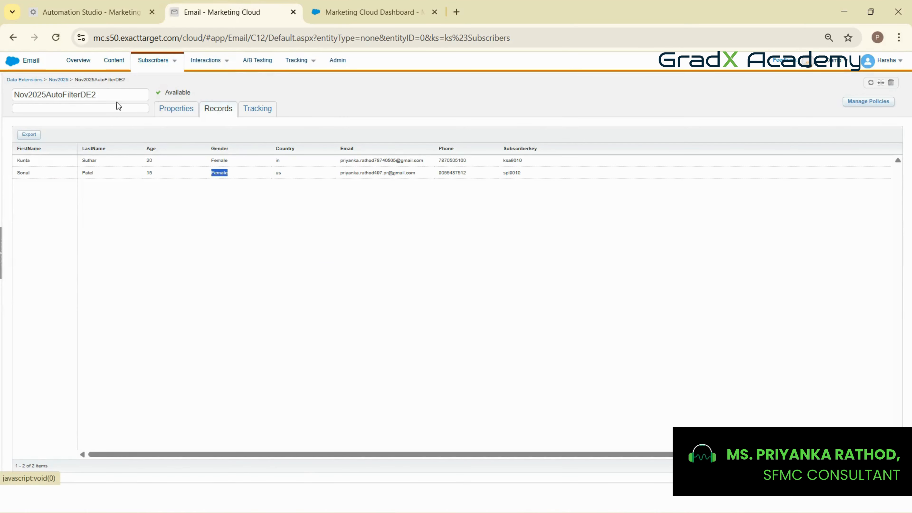
pyautogui.click(57, 79)
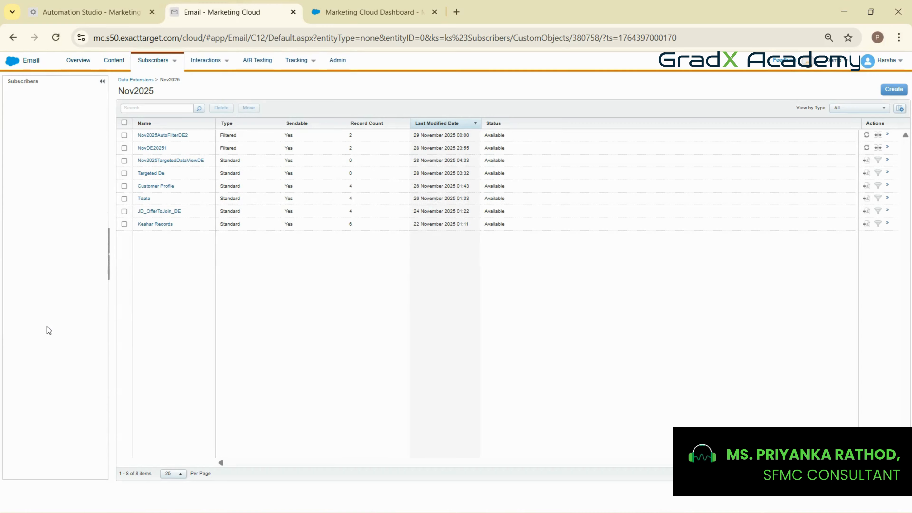
pyautogui.click(150, 173)
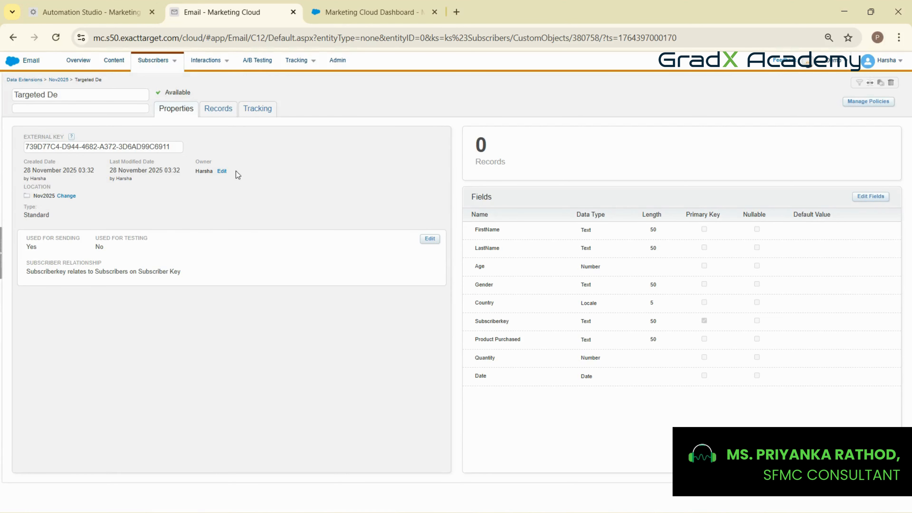
pyautogui.click(220, 110)
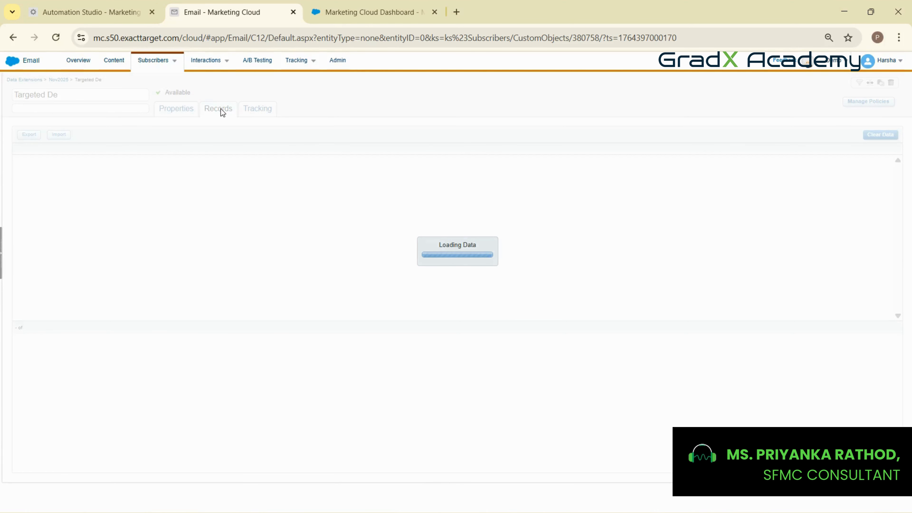
pyautogui.click(55, 37)
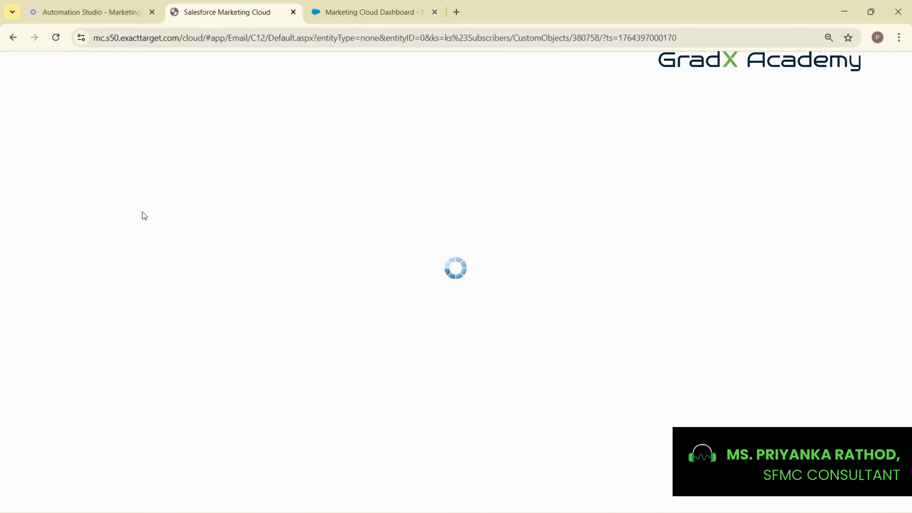
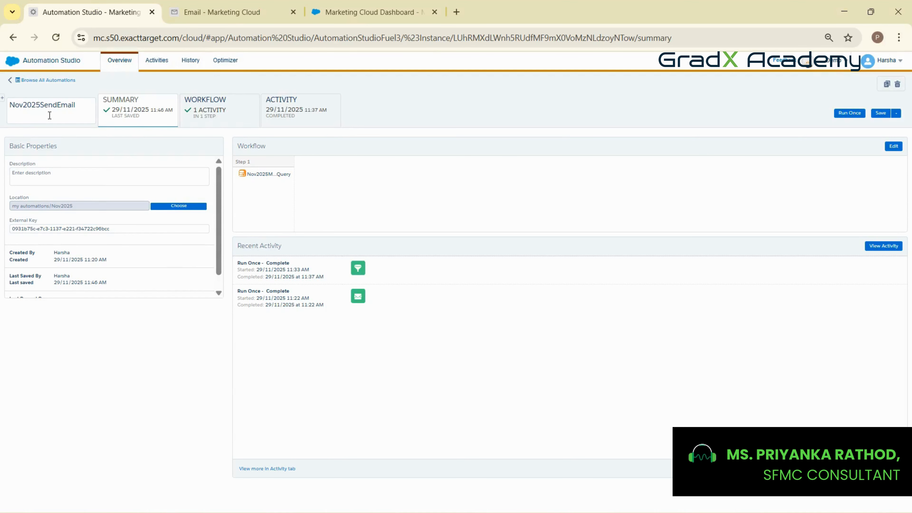
# Step: Return to the Nov2025SendEmail workflow and add a Refresh Group activity to Step 1 below the SQL query
pyautogui.click(200, 108)
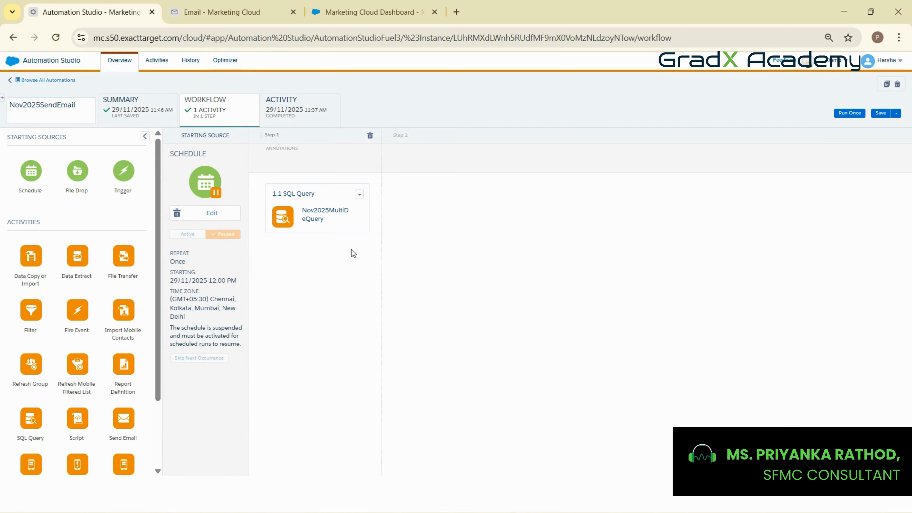
pyautogui.moveTo(31, 364); pyautogui.dragTo(287, 298)
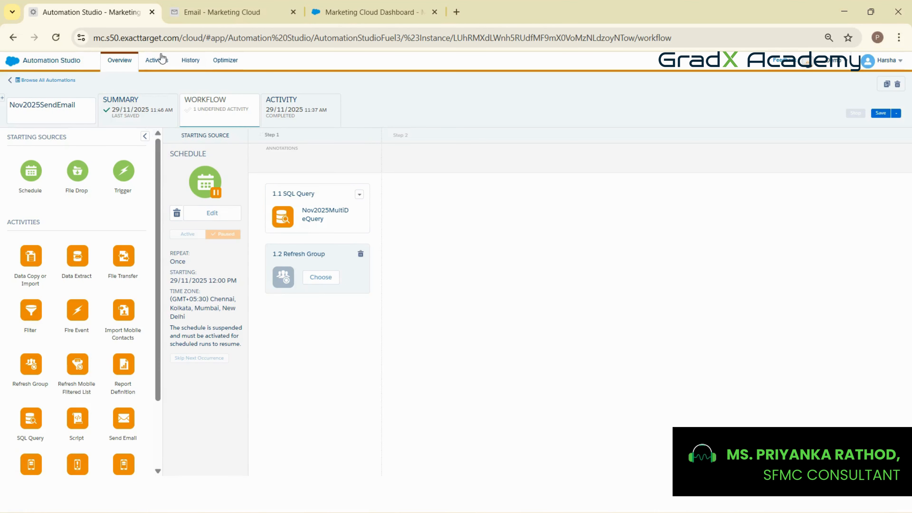
# Step: Switch to Email Studio, open the subscriber groups and start creating a filtered group
pyautogui.click(183, 10)
pyautogui.moveTo(173, 60)
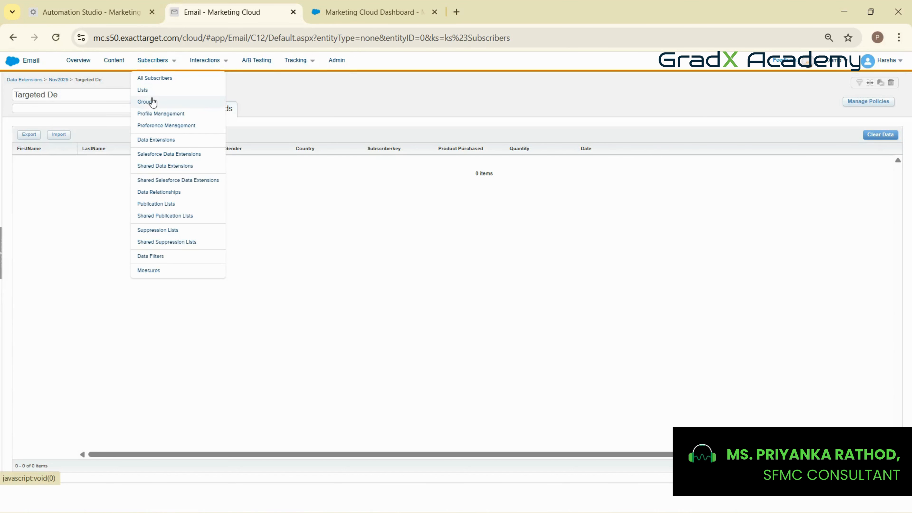
pyautogui.click(149, 104)
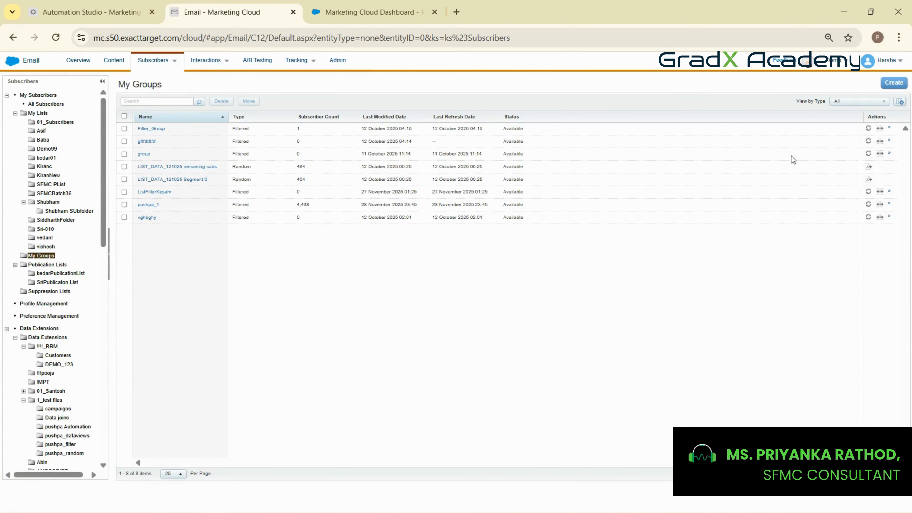
pyautogui.click(883, 84)
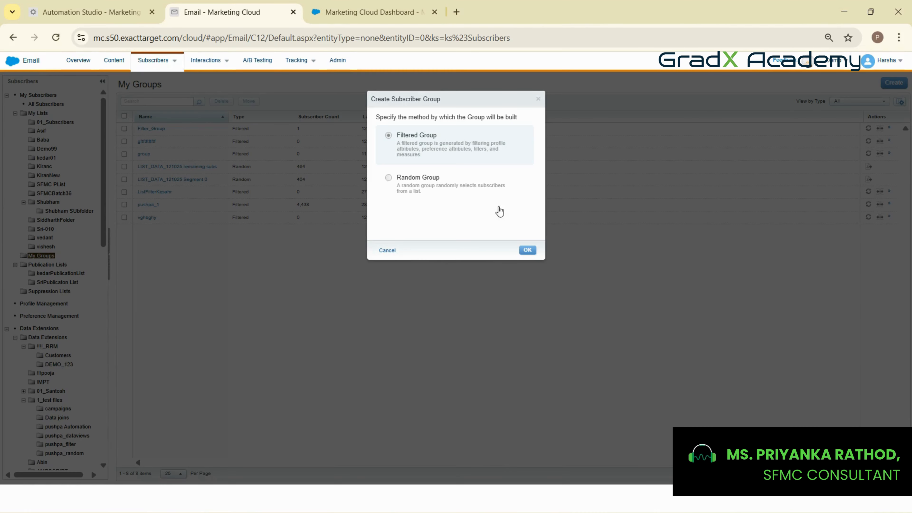
pyautogui.click(527, 250)
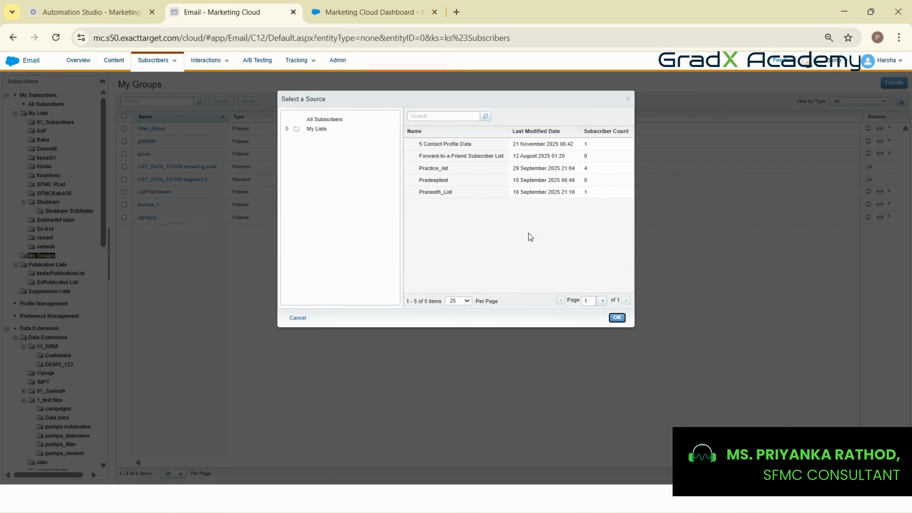
# Step: Use the kedarlist01 list from the kedar01 folder as the group source and add the filter condition Gender is Male
pyautogui.click(286, 130)
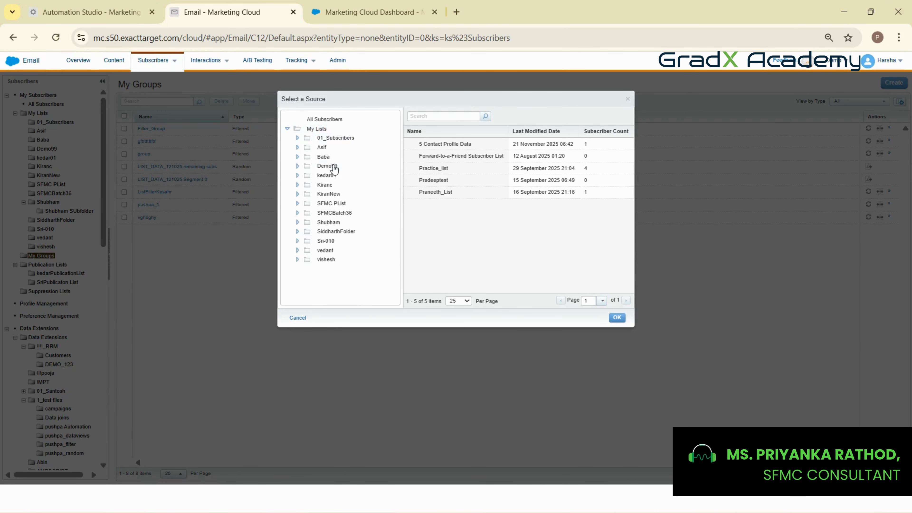
pyautogui.click(333, 177)
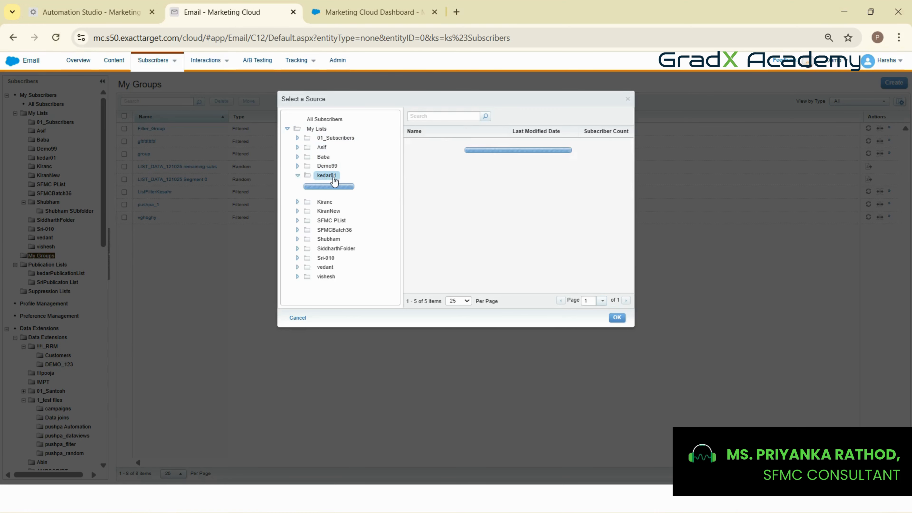
pyautogui.click(472, 144)
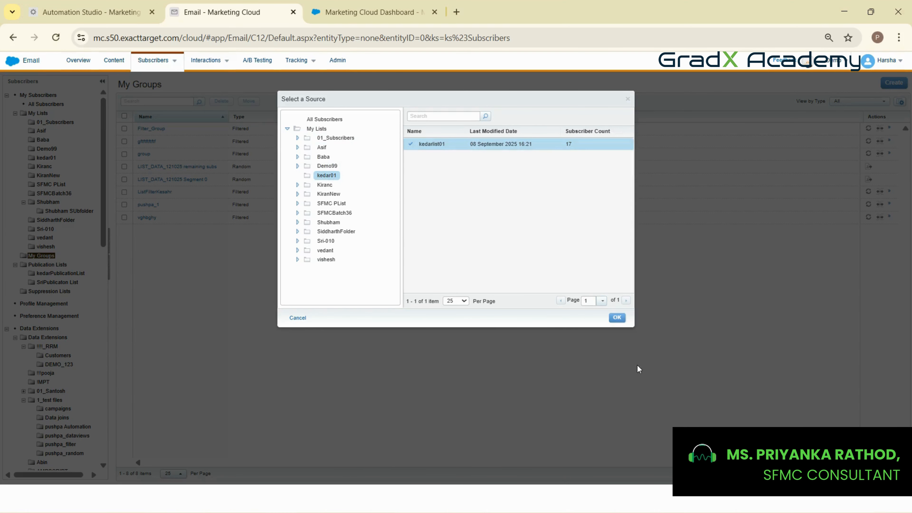
pyautogui.click(618, 318)
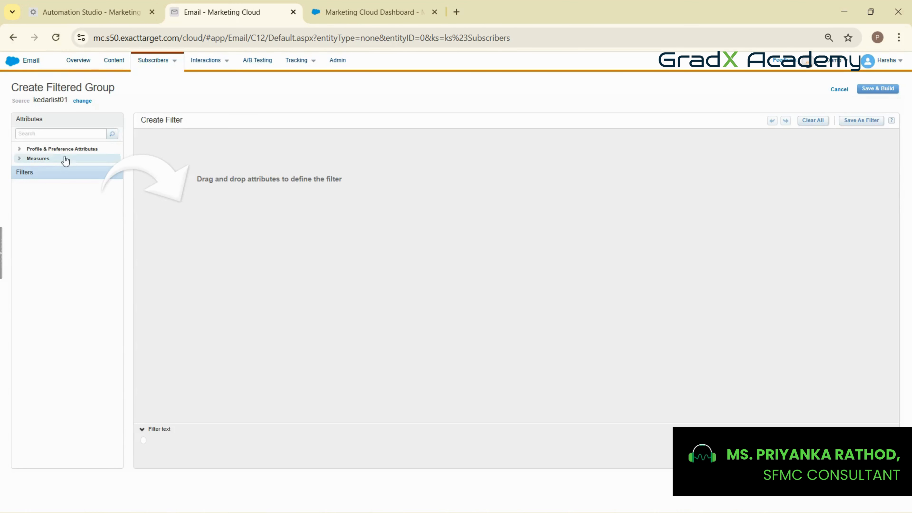
pyautogui.click(70, 150)
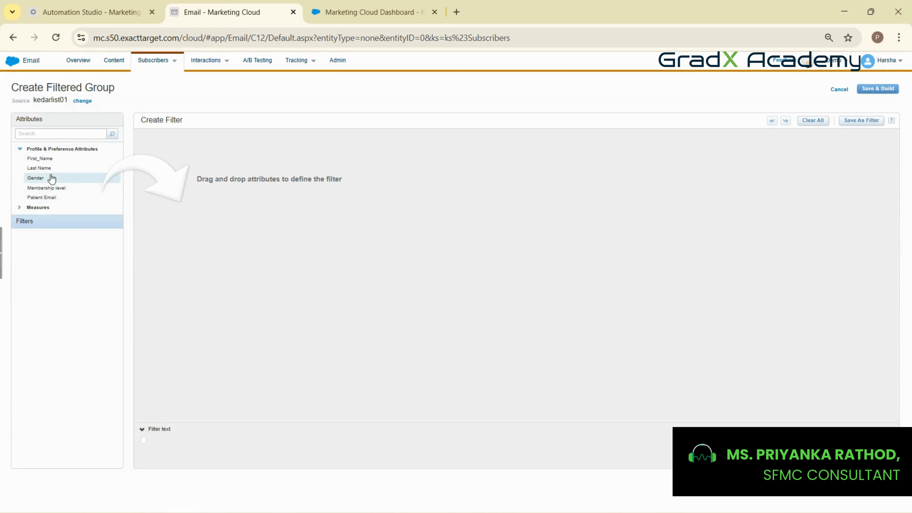
pyautogui.moveTo(42, 179); pyautogui.dragTo(227, 171)
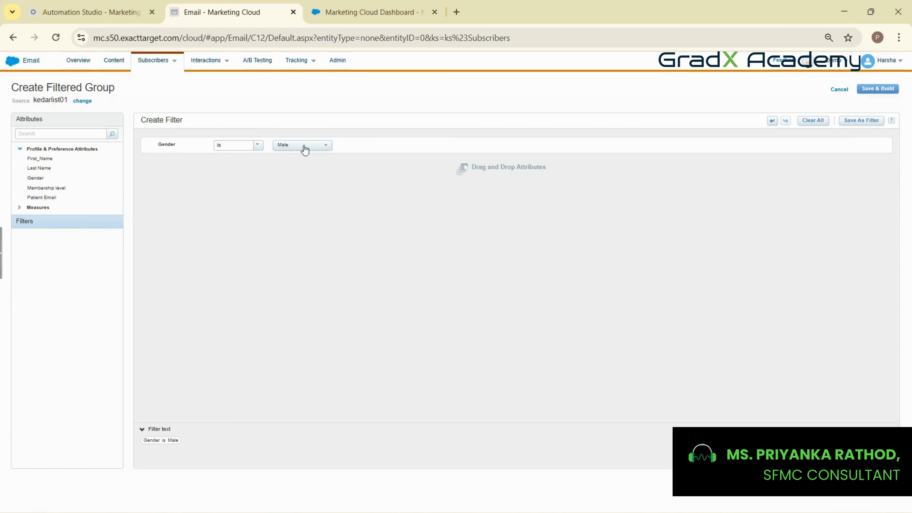
# Step: Start saving the condition as a reusable data filter and name it ListBasedFilter
pyautogui.click(849, 124)
pyautogui.click(438, 118)
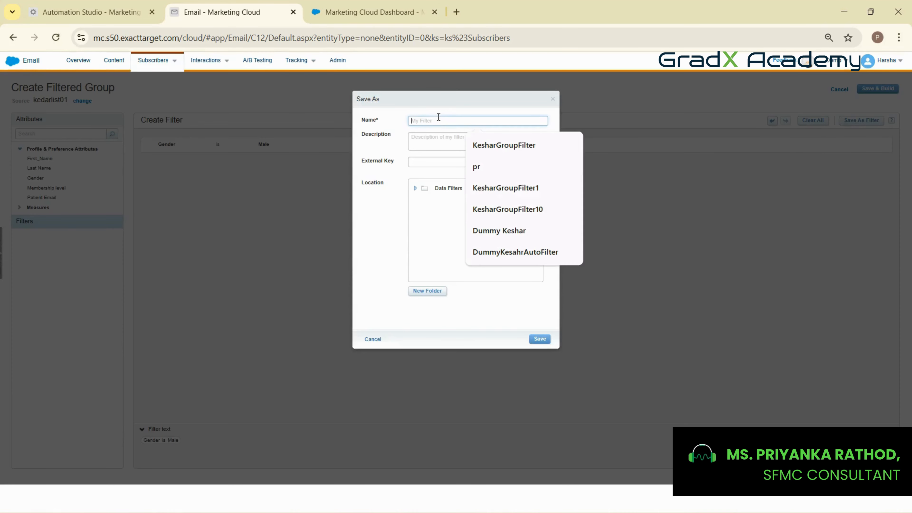
pyautogui.press('capslock')
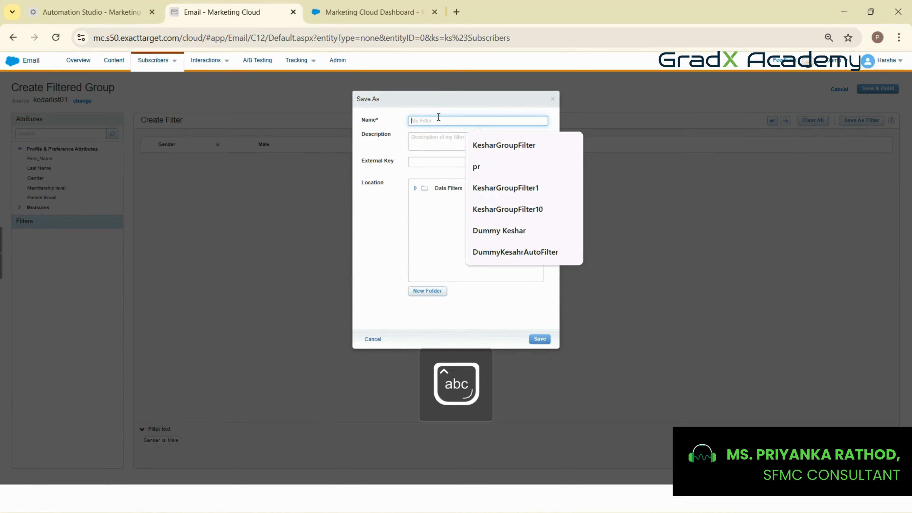
pyautogui.write('lISTbASE')
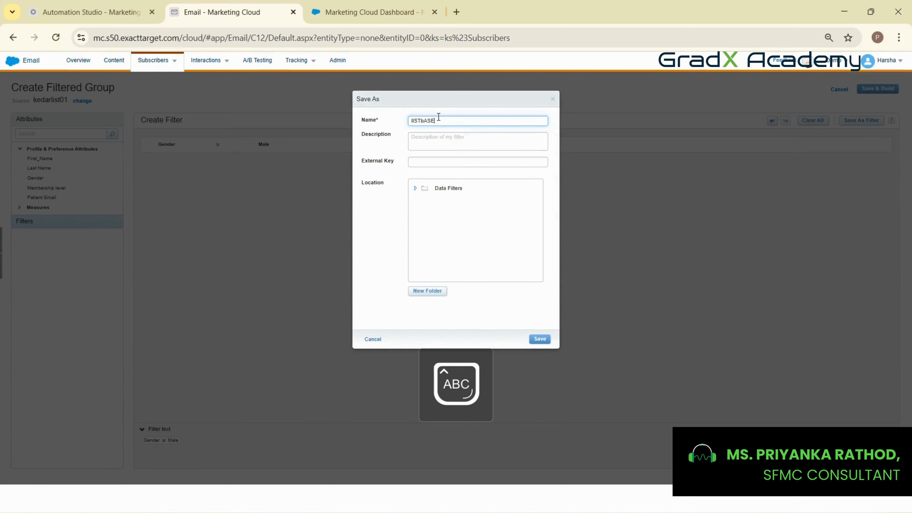
pyautogui.press('capslock')
pyautogui.press('capslock')
pyautogui.write('DfILTER')
pyautogui.press('BackSpace')
pyautogui.press('BackSpace')
pyautogui.press('BackSpace')
pyautogui.press('BackSpace')
pyautogui.press('BackSpace')
pyautogui.press('BackSpace')
pyautogui.press('BackSpace')
pyautogui.press('BackSpace')
pyautogui.press('BackSpace')
pyautogui.press('BackSpace')
pyautogui.press('BackSpace')
pyautogui.press('BackSpace')
pyautogui.press('BackSpace')
pyautogui.press('BackSpace')
pyautogui.press('capslock')
pyautogui.write('Li')
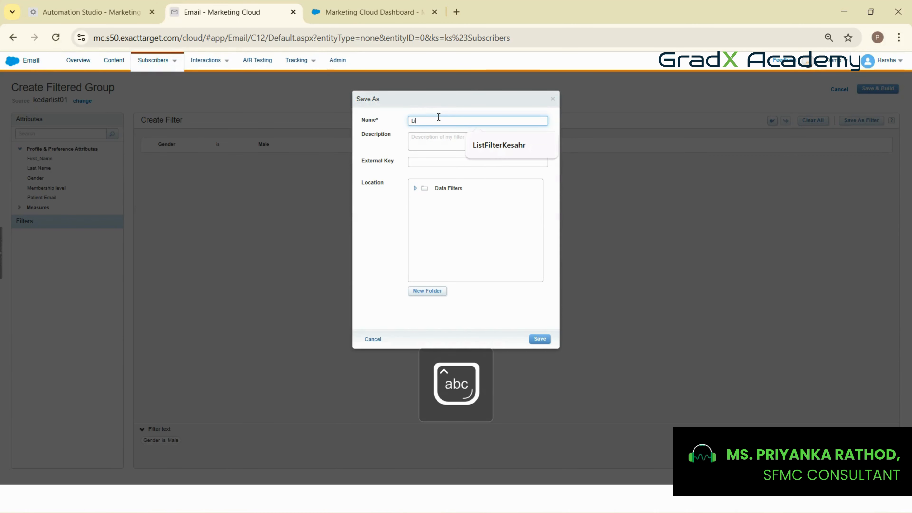
pyautogui.write('st')
pyautogui.press('capslock')
pyautogui.write('B')
pyautogui.press('capslock')
pyautogui.write('ased')
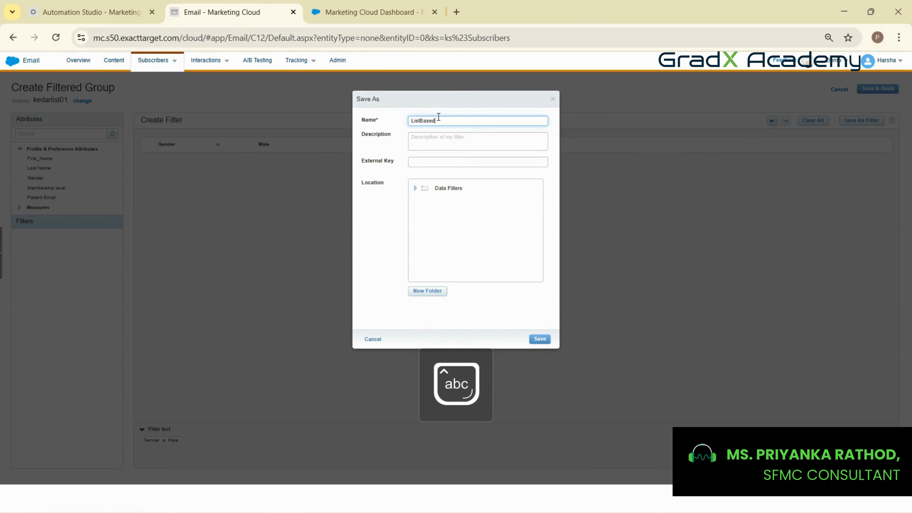
pyautogui.press('capslock')
pyautogui.write('F')
pyautogui.press('capslock')
pyautogui.write('ilter')
# Step: Save the data filter in the Nov2025 folder under Data Filters
pyautogui.click(540, 339)
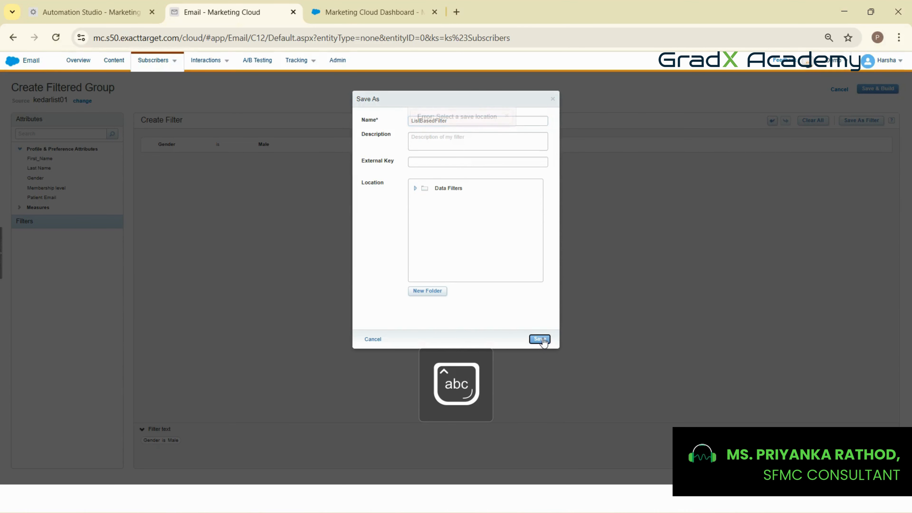
pyautogui.click(423, 191)
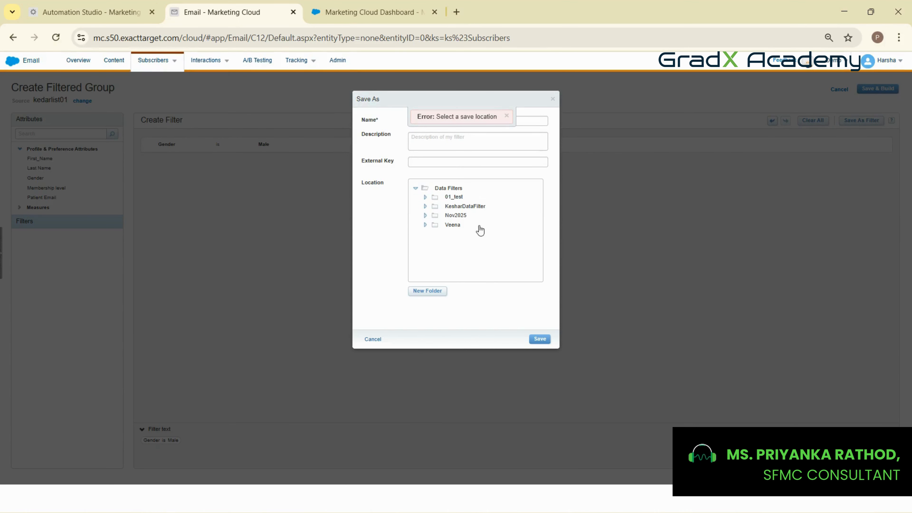
pyautogui.click(454, 197)
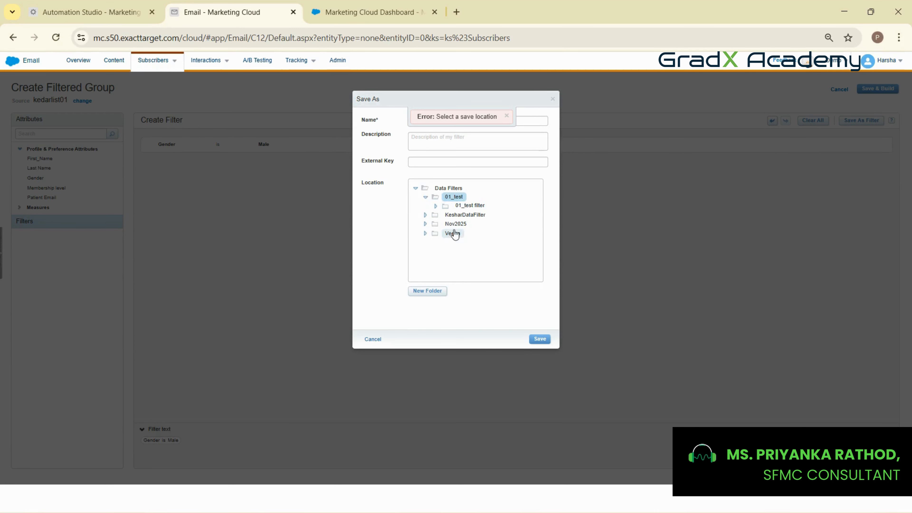
pyautogui.click(454, 224)
pyautogui.click(541, 340)
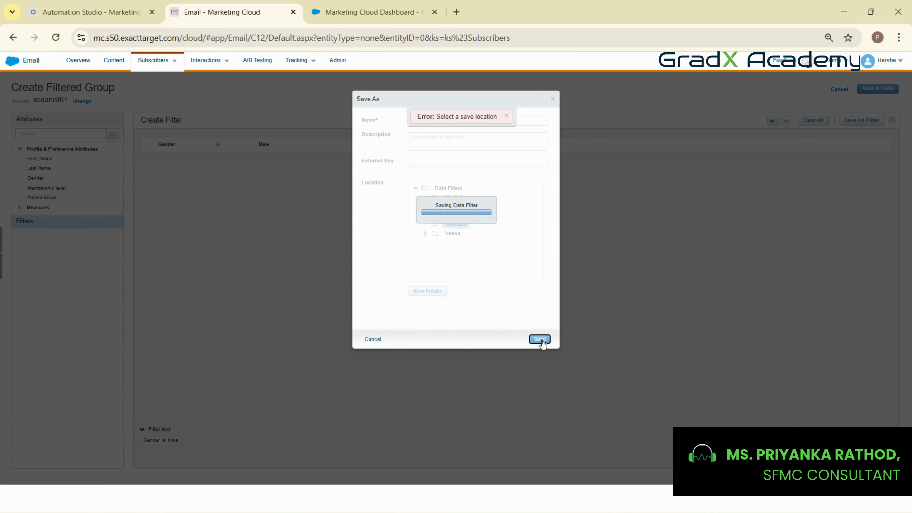
pyautogui.click(539, 184)
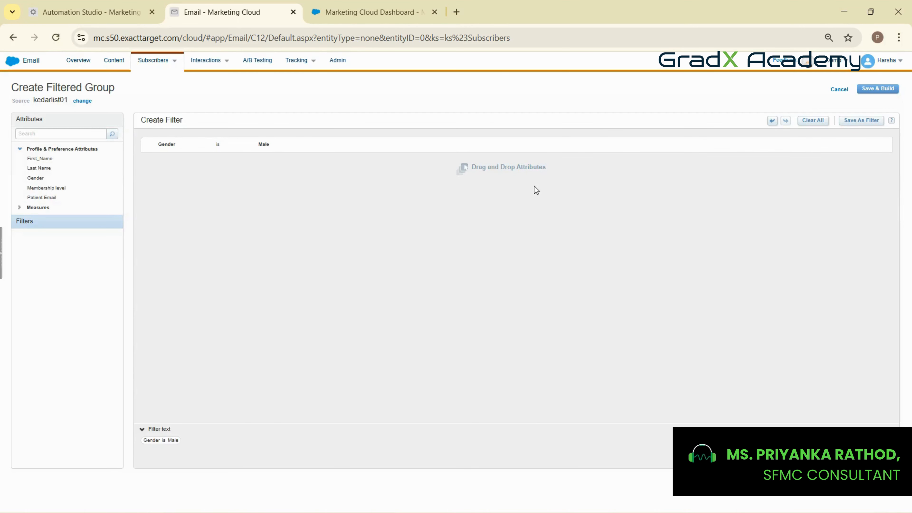
# Step: Save and build the filtered group as ListBasedFilter1 in My Groups
pyautogui.click(869, 90)
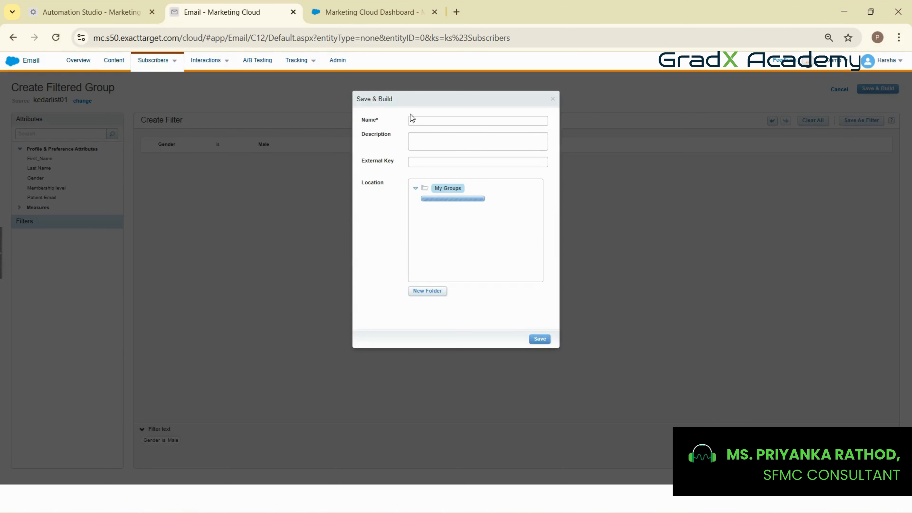
pyautogui.click(448, 123)
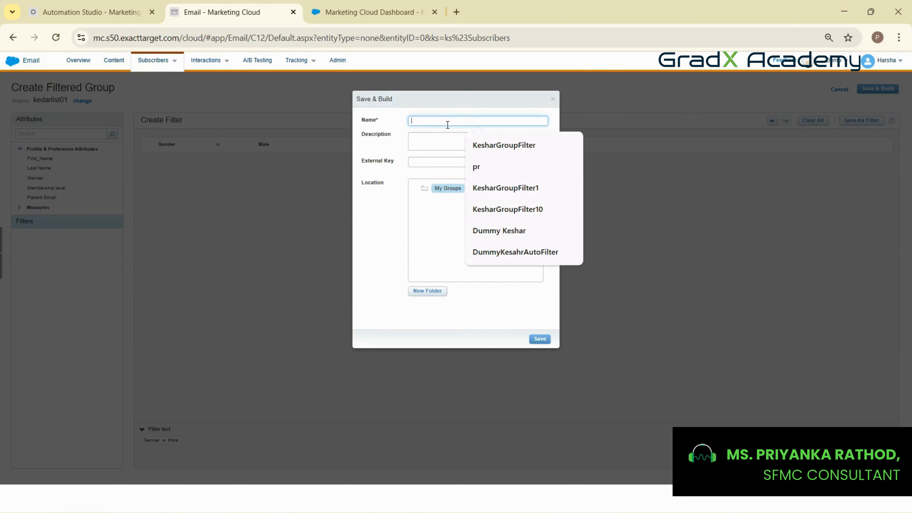
pyautogui.write('ListBasedFilter')
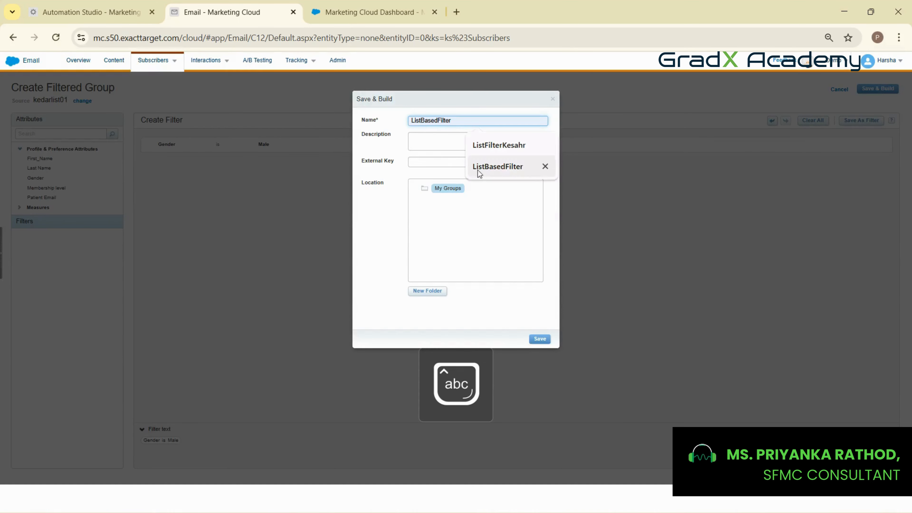
pyautogui.click(480, 167)
pyautogui.write('1')
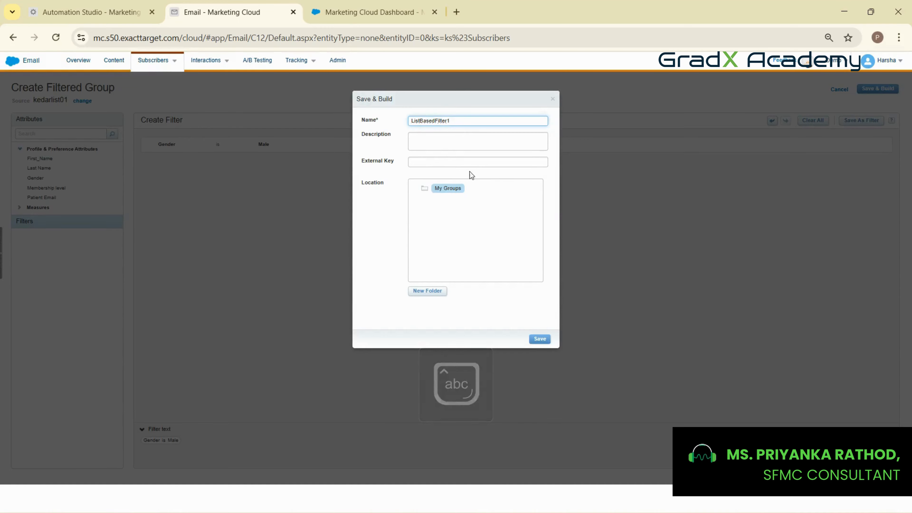
pyautogui.click(423, 188)
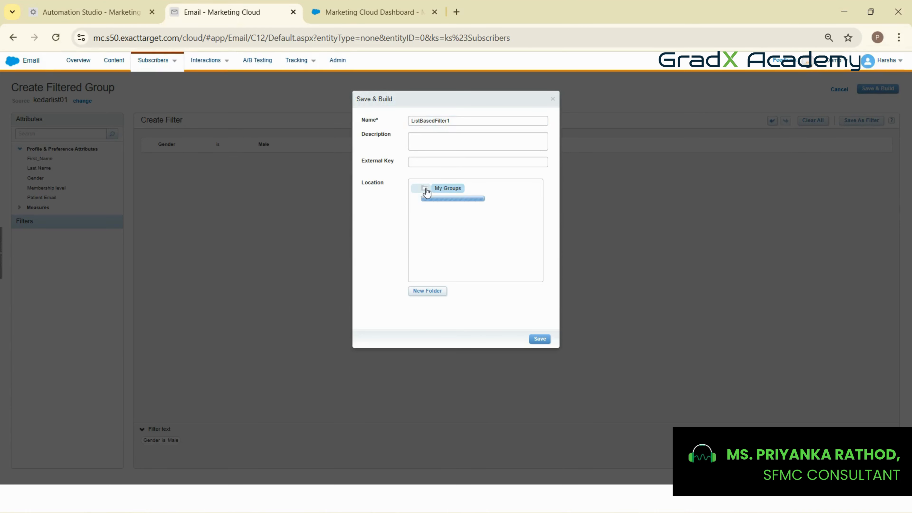
pyautogui.click(539, 344)
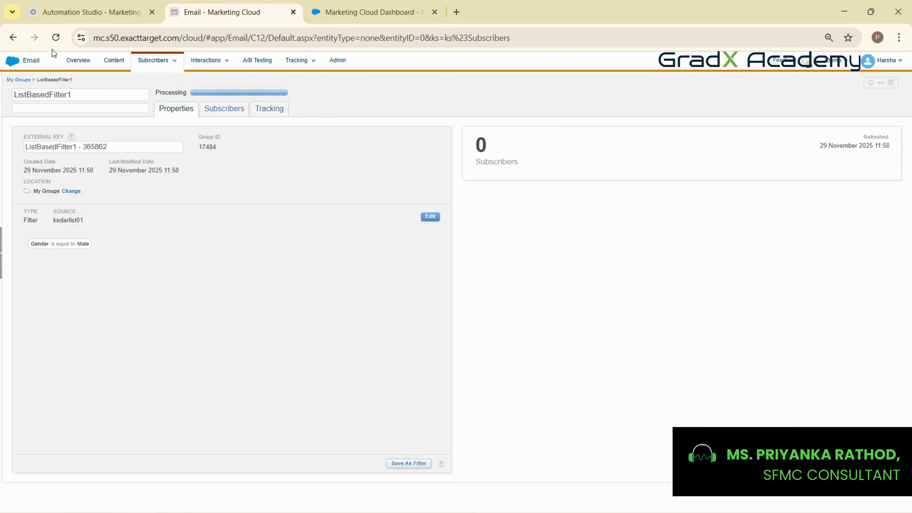
# Step: Refresh the page, reopen the ListBasedFilter1 group and check its subscribers' Gender attribute
pyautogui.click(55, 40)
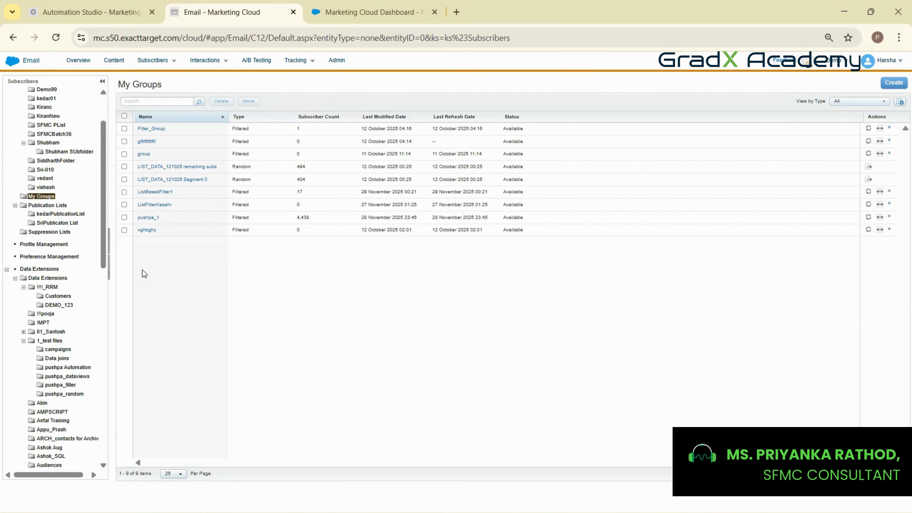
pyautogui.click(153, 193)
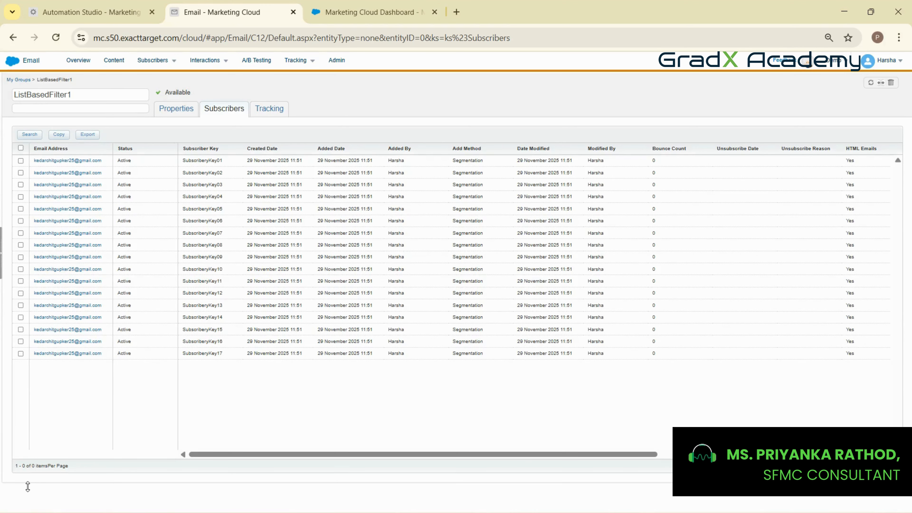
pyautogui.moveTo(206, 453); pyautogui.dragTo(530, 471)
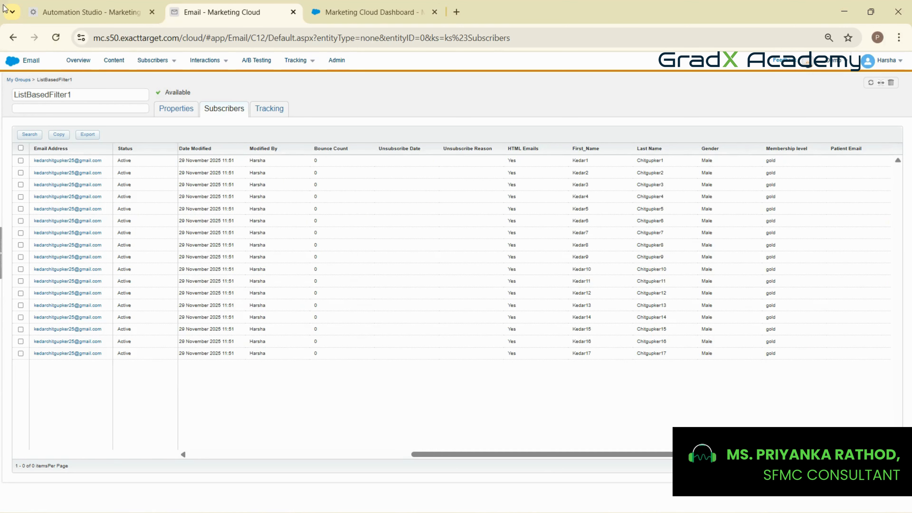
# Step: Switch to Automation Studio and assign the ListBasedFilter1 group to the Refresh Group activity in Step 1
pyautogui.click(88, 11)
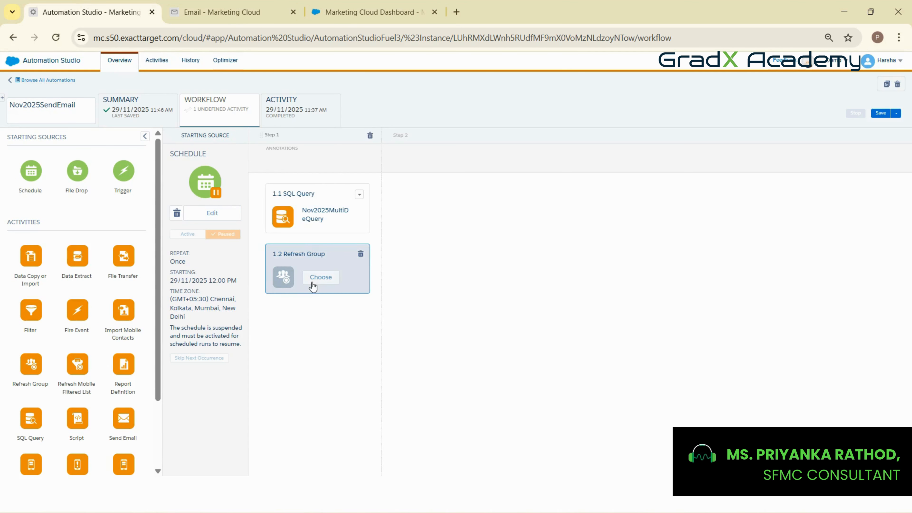
pyautogui.click(321, 278)
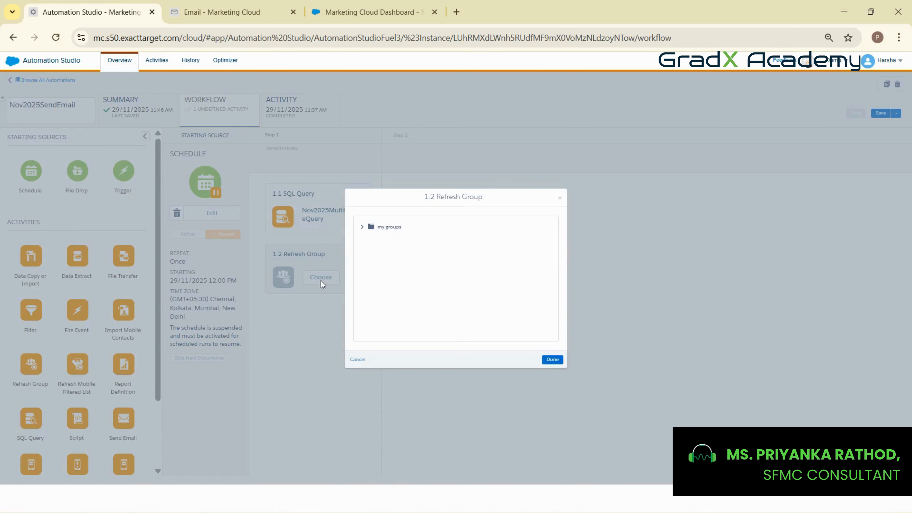
pyautogui.click(370, 231)
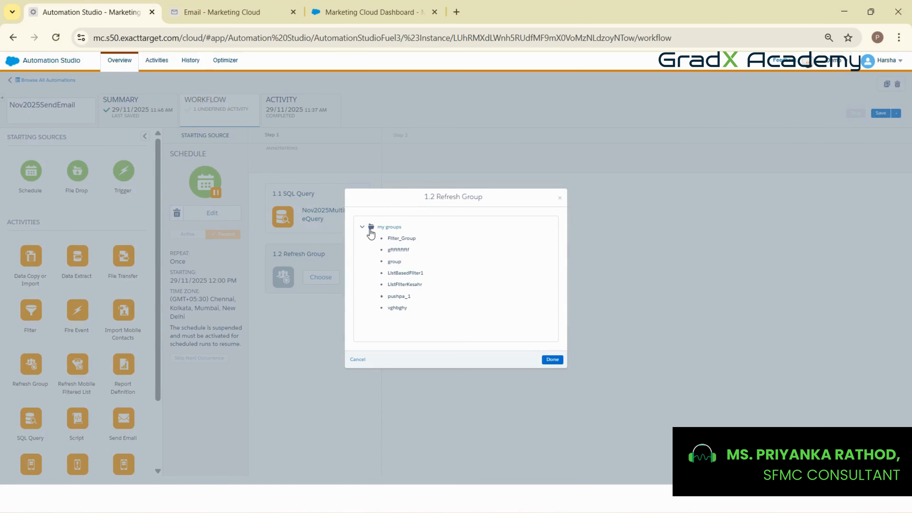
pyautogui.click(416, 275)
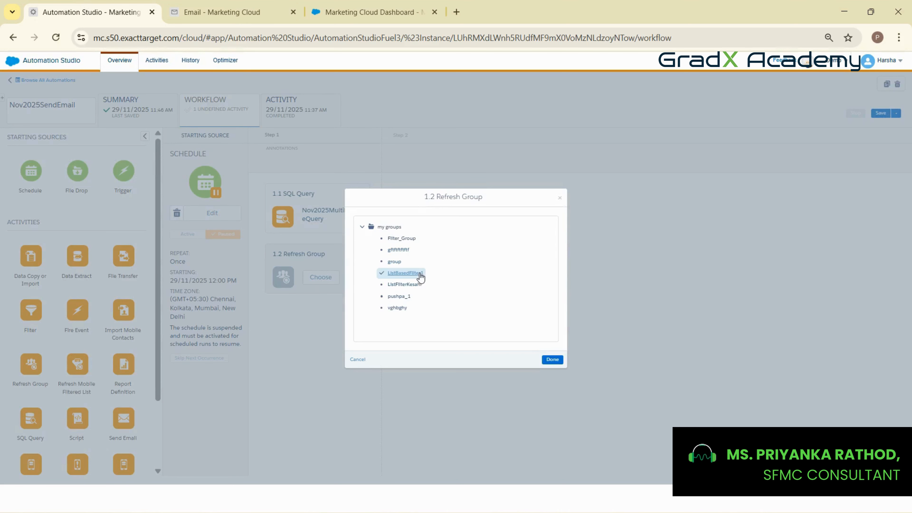
pyautogui.click(551, 359)
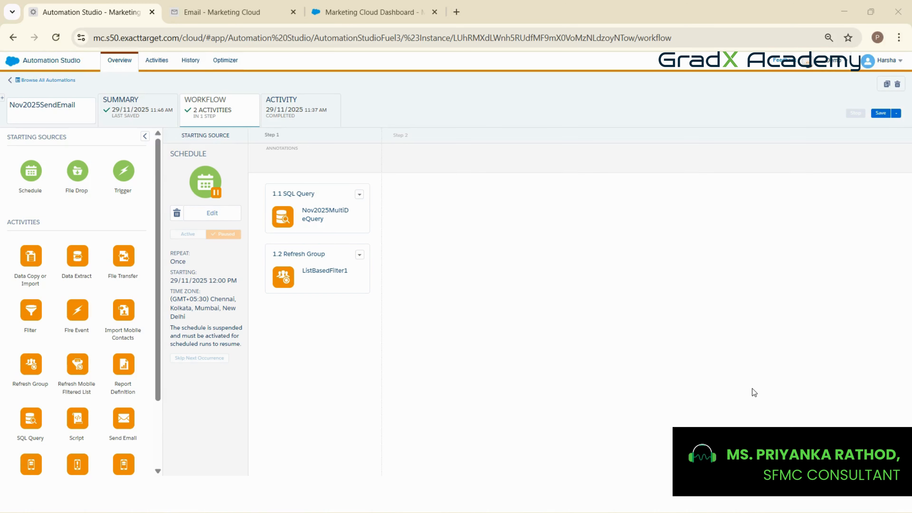
pyautogui.hotkey('alt', 'Tab')
pyautogui.press('Right')
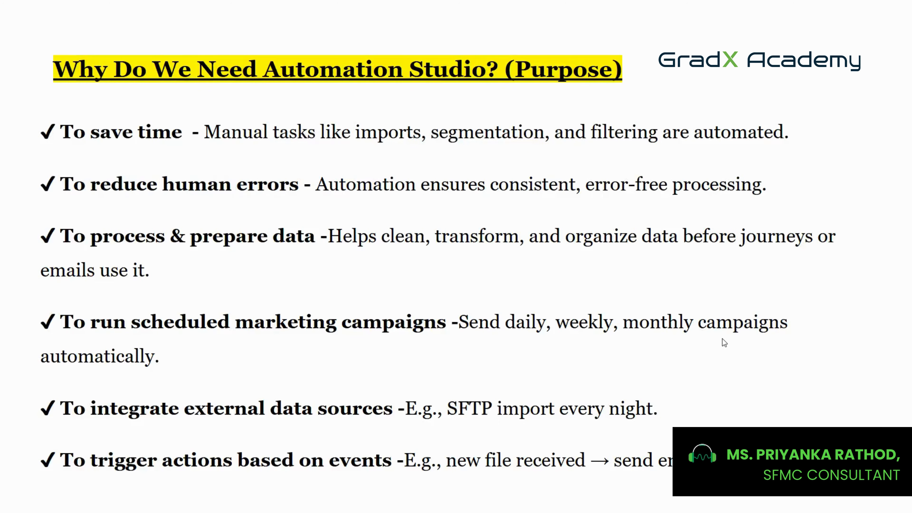
pyautogui.press('Right')
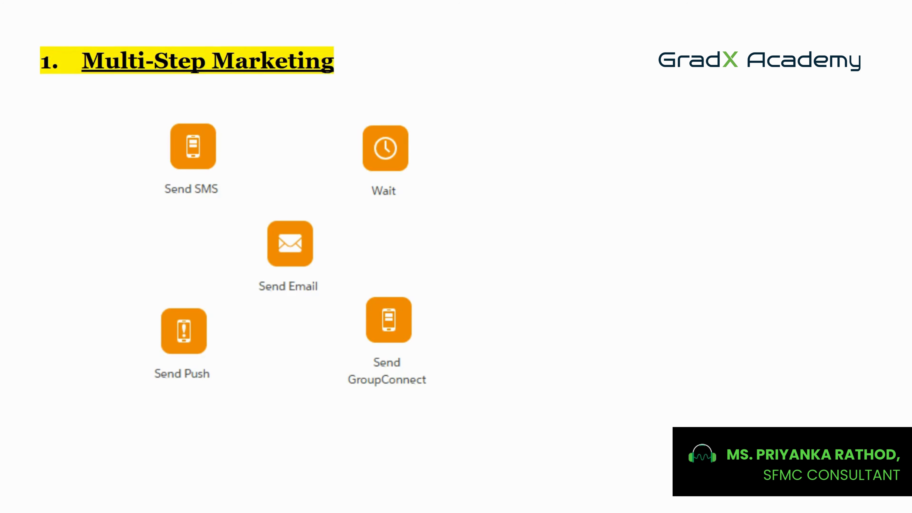
pyautogui.press('Right')
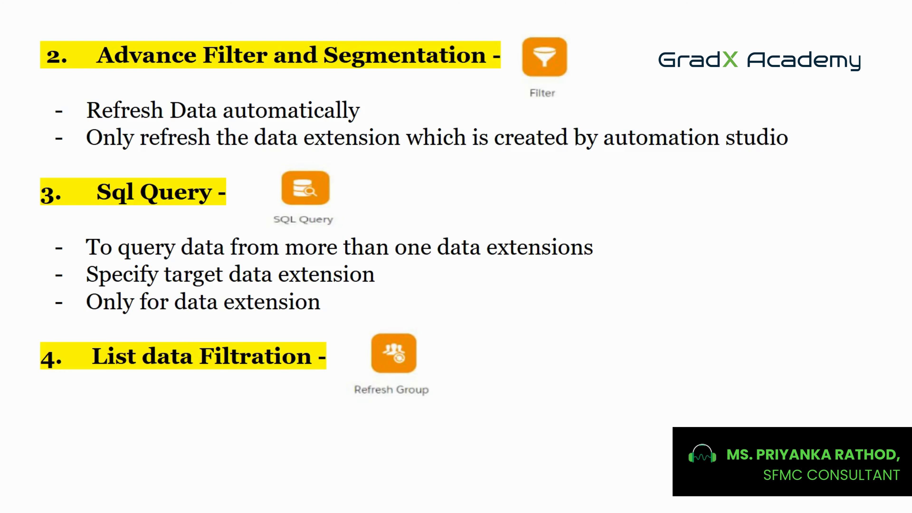
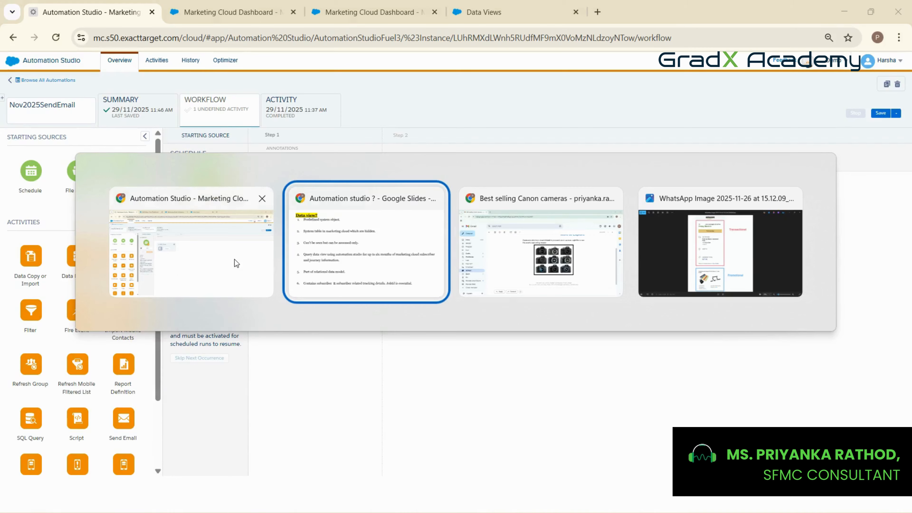
# Step: Return to the Marketing Cloud browser window and open Email Studio's Data Extensions from the first dashboard tab
pyautogui.click(235, 260)
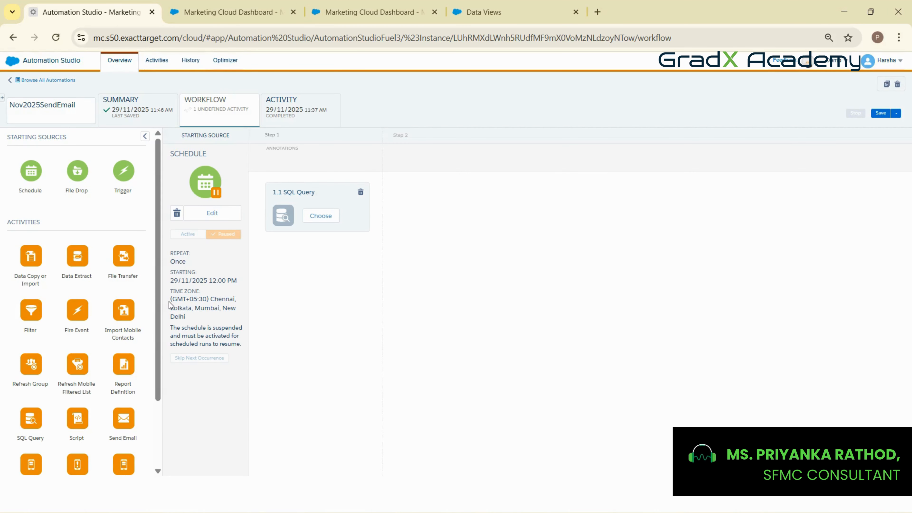
pyautogui.click(229, 6)
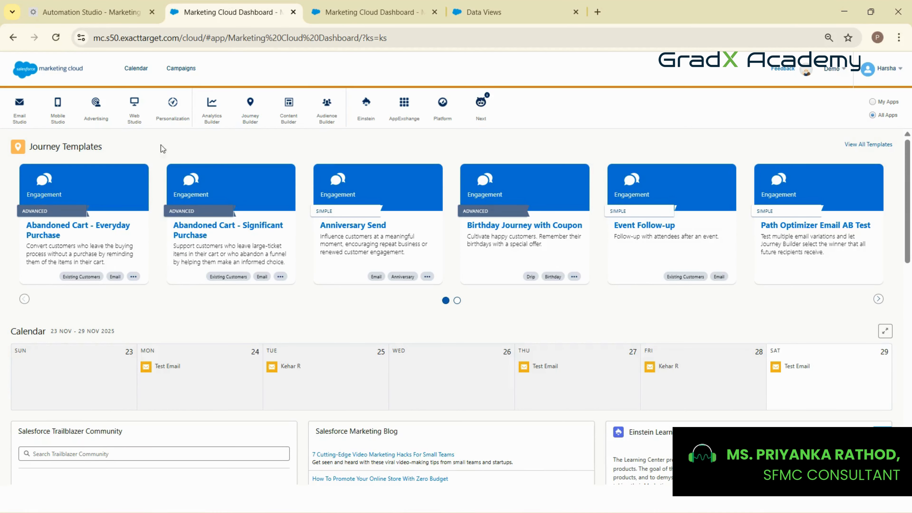
pyautogui.moveTo(19, 115)
pyautogui.click(29, 144)
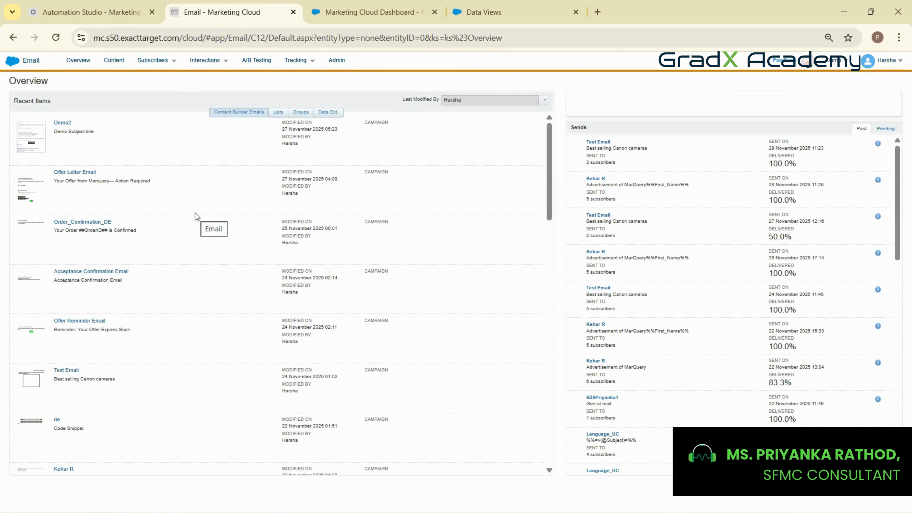
pyautogui.moveTo(160, 66)
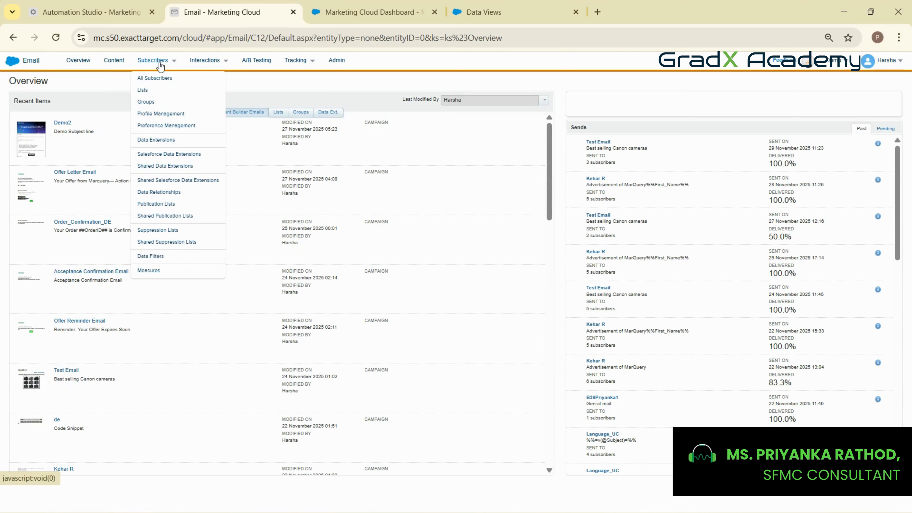
pyautogui.click(180, 140)
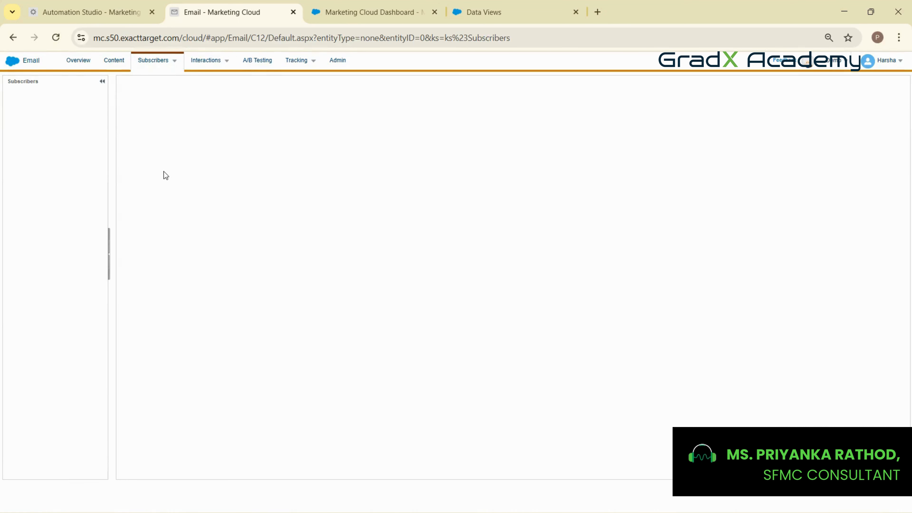
# Step: Open Email Studio in the other dashboard tab and bring up the My Tracking list of email sends
pyautogui.click(313, 7)
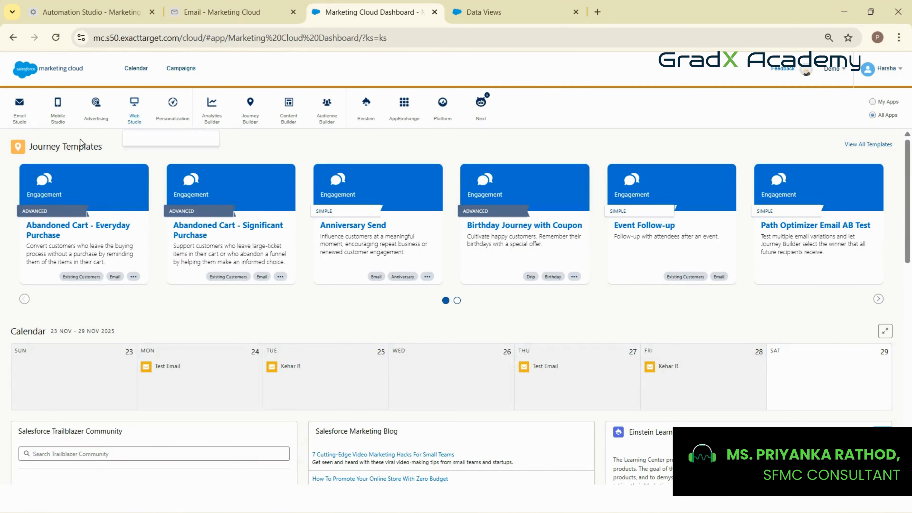
pyautogui.moveTo(20, 106)
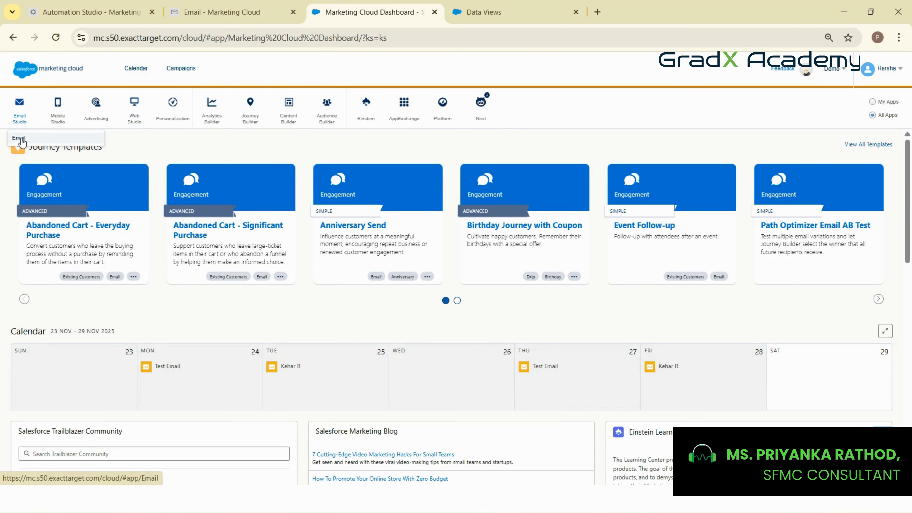
pyautogui.click(22, 140)
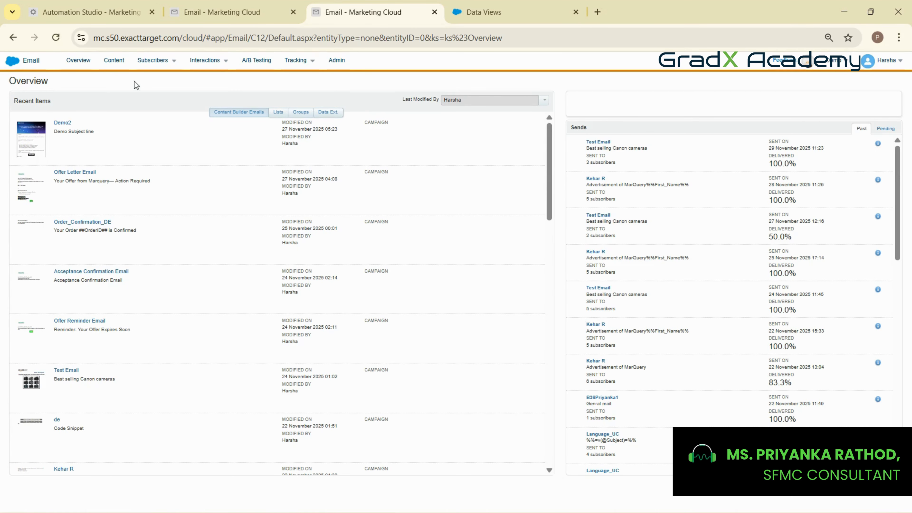
pyautogui.moveTo(143, 72)
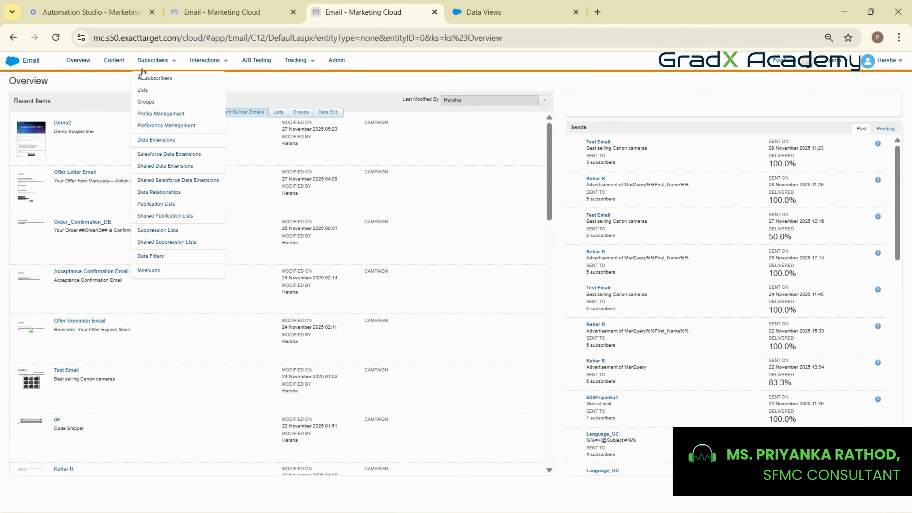
pyautogui.click(171, 91)
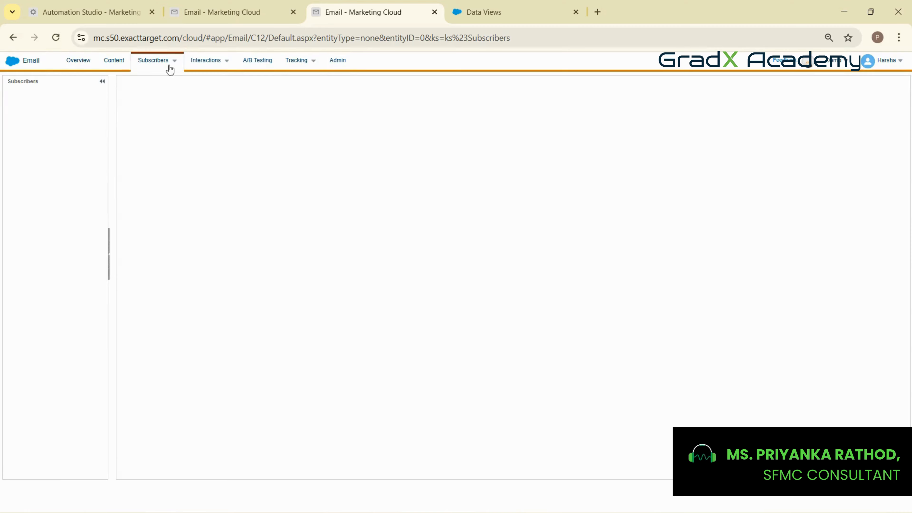
pyautogui.moveTo(160, 60)
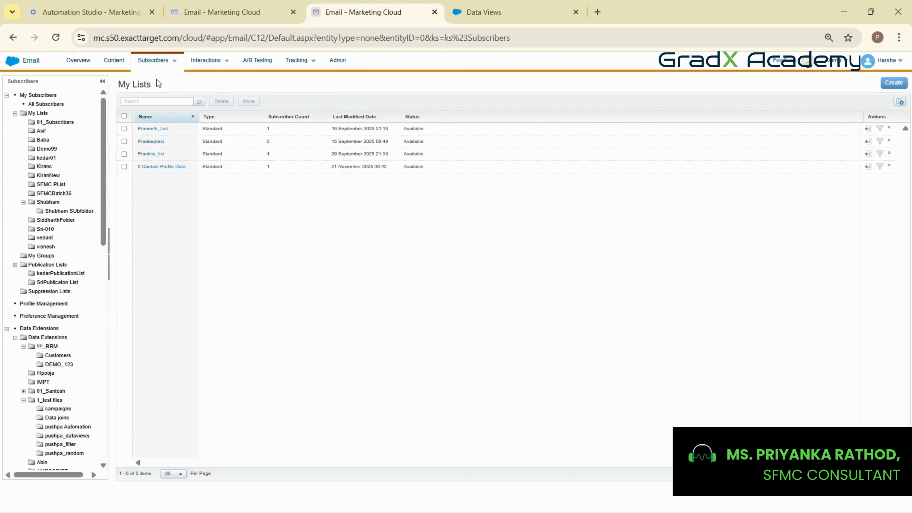
pyautogui.click(162, 192)
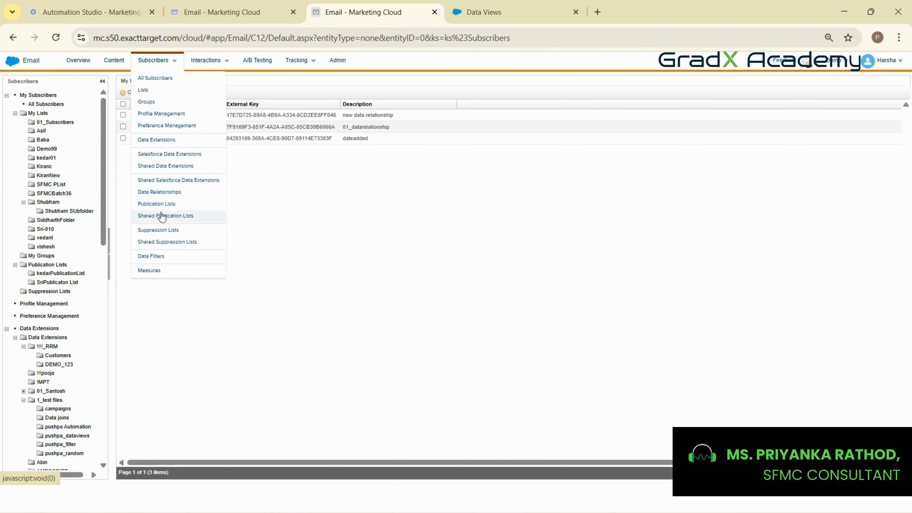
pyautogui.click(161, 141)
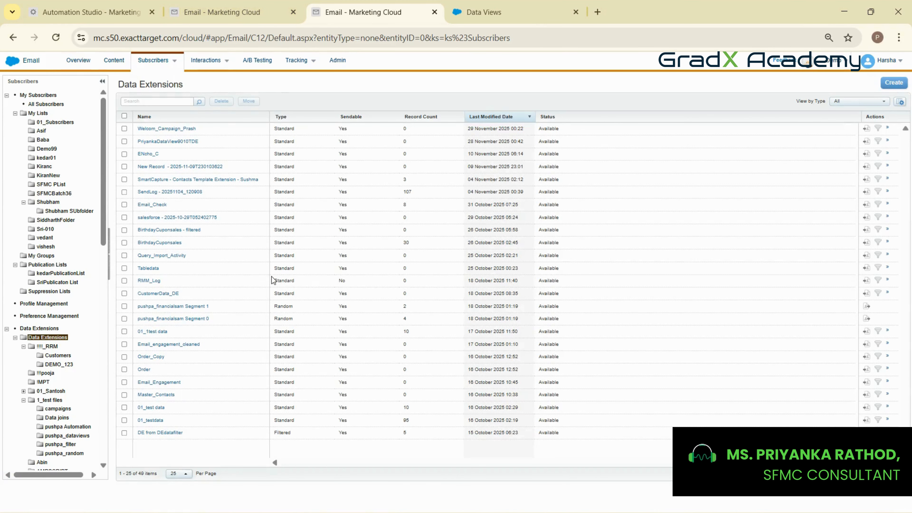
pyautogui.moveTo(298, 62)
pyautogui.click(305, 80)
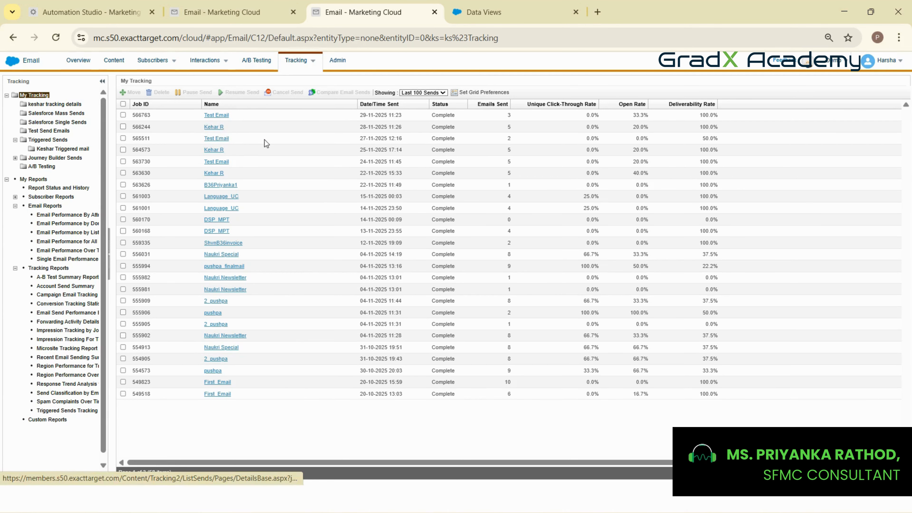
# Step: Switch to the Salesforce Help article on Data Views and open the Data View: Open page
pyautogui.click(484, 12)
pyautogui.scroll(1, 340, 437)
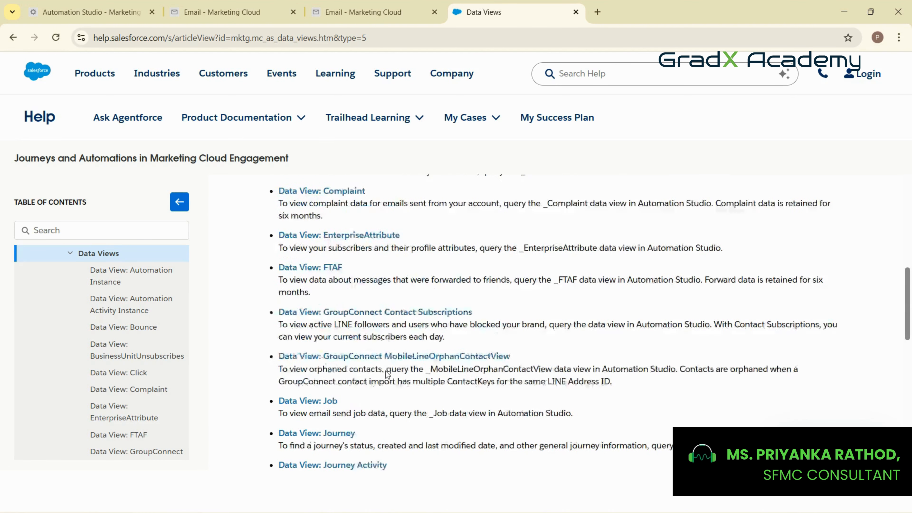
pyautogui.scroll(-5, 386, 370)
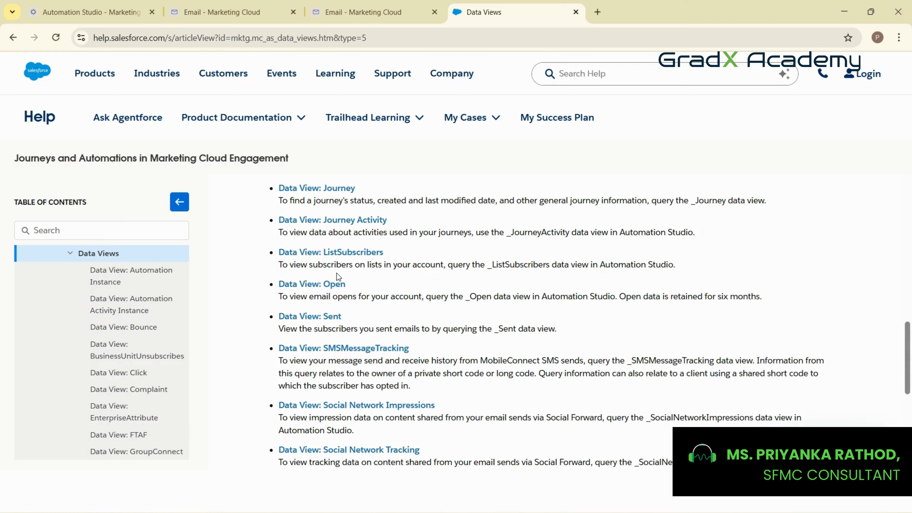
pyautogui.click(334, 285)
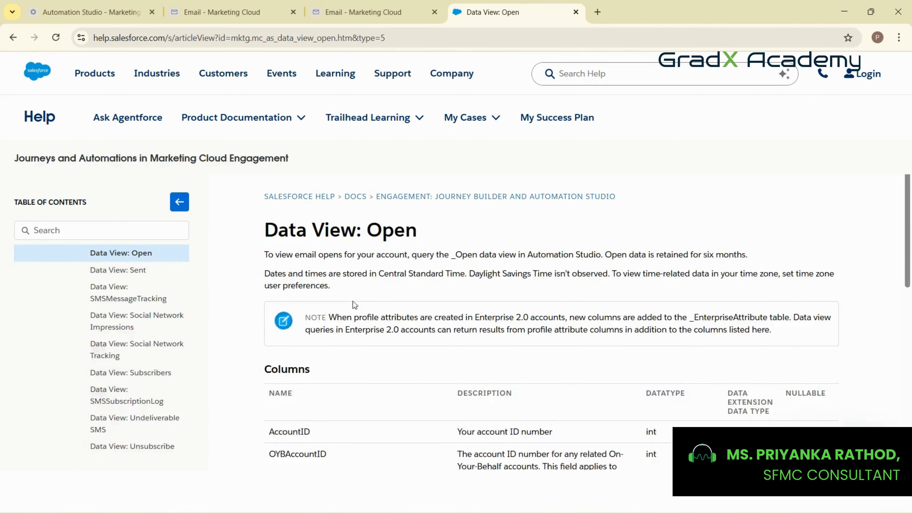
# Step: Examine the columns of the Open data view, highlighting JobID, SubscriberKey and IsUnique
pyautogui.scroll(-5, 356, 289)
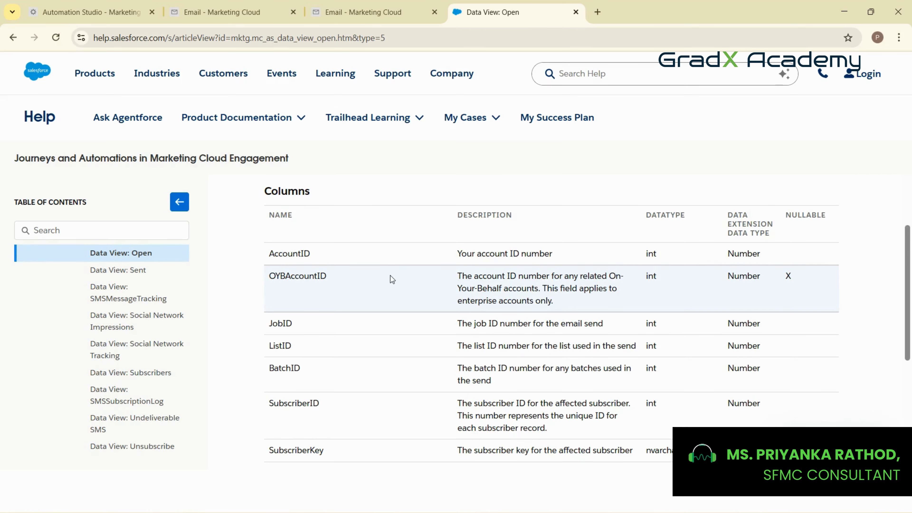
pyautogui.moveTo(263, 254); pyautogui.dragTo(303, 265)
pyautogui.scroll(-2, 344, 329)
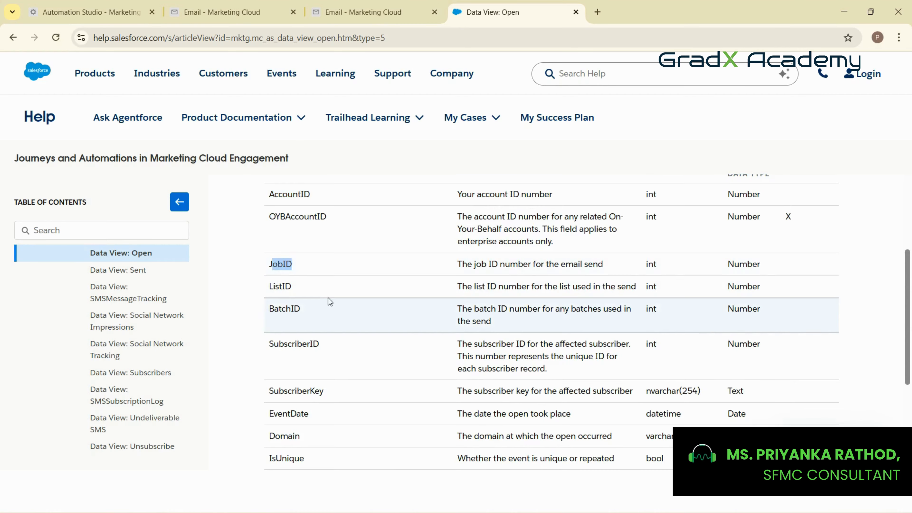
pyautogui.scroll(-2, 327, 298)
pyautogui.moveTo(266, 330); pyautogui.dragTo(308, 332)
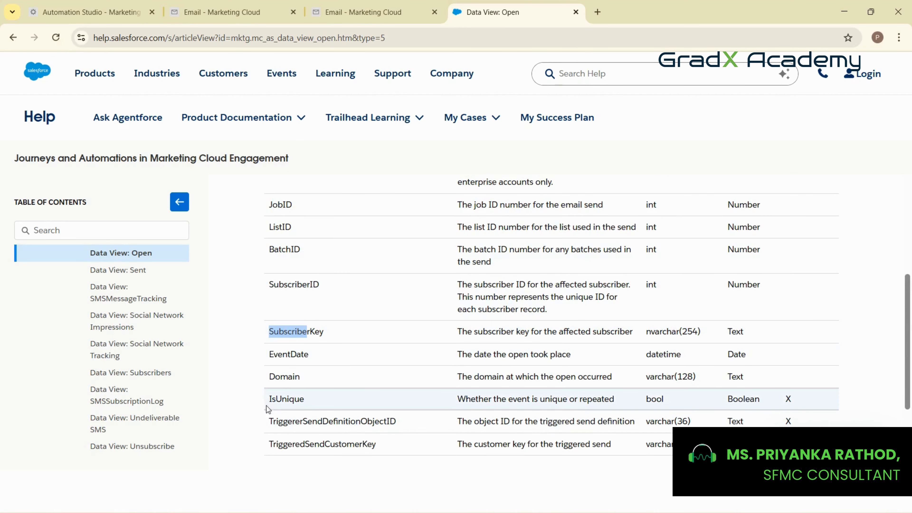
pyautogui.moveTo(267, 406); pyautogui.dragTo(300, 400)
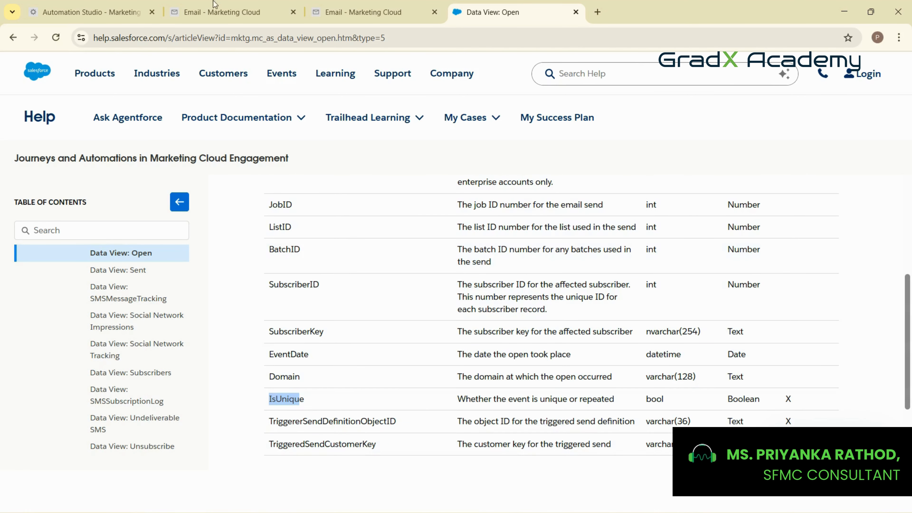
# Step: Review the fields of Nov2025TargetedDataViewDE in Email Studio's Nov2025 folder and check the 28-11-2025 send's Job ID in My Tracking
pyautogui.click(215, 11)
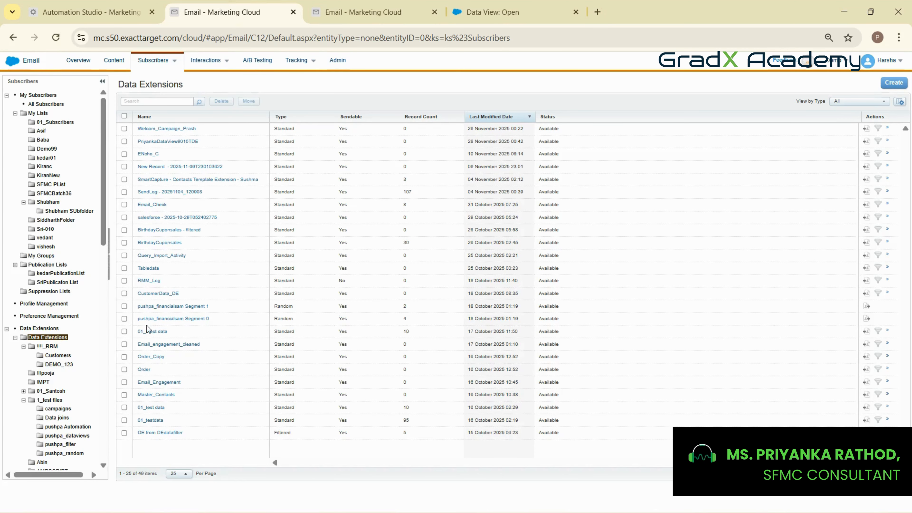
pyautogui.scroll(-8, 35, 340)
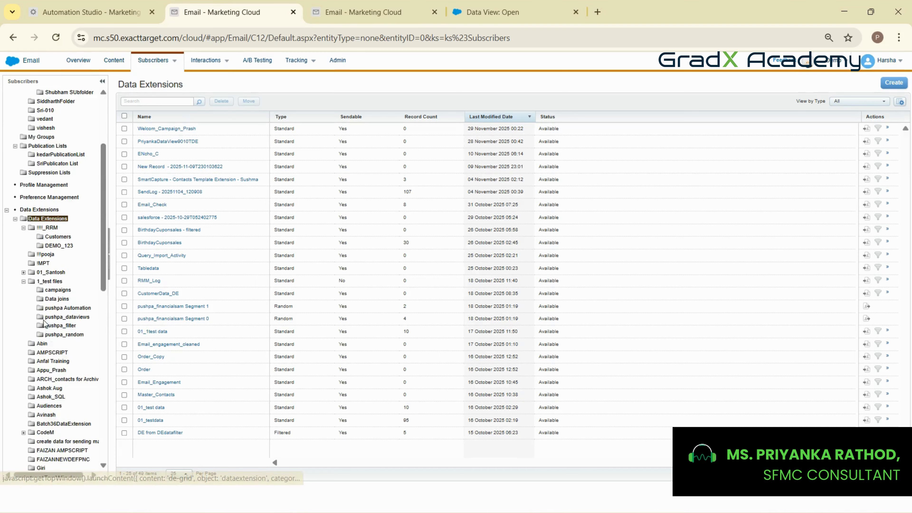
pyautogui.click(46, 380)
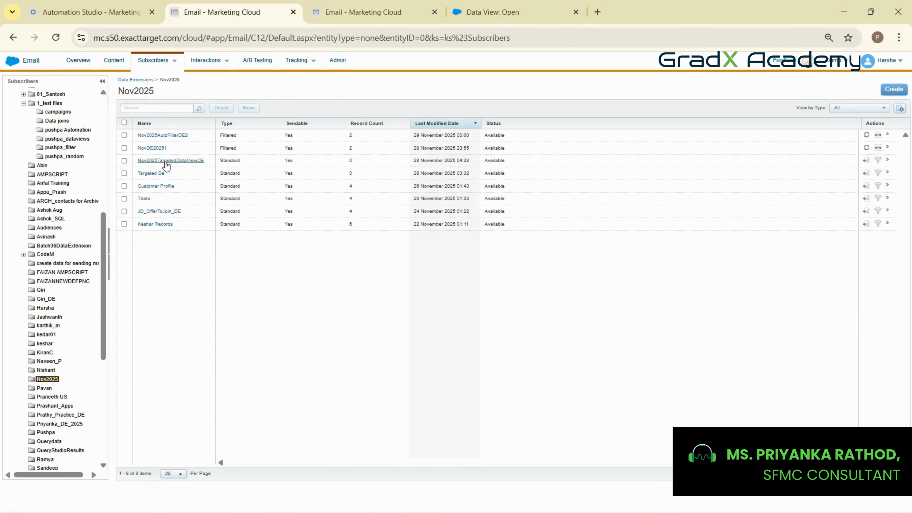
pyautogui.click(166, 161)
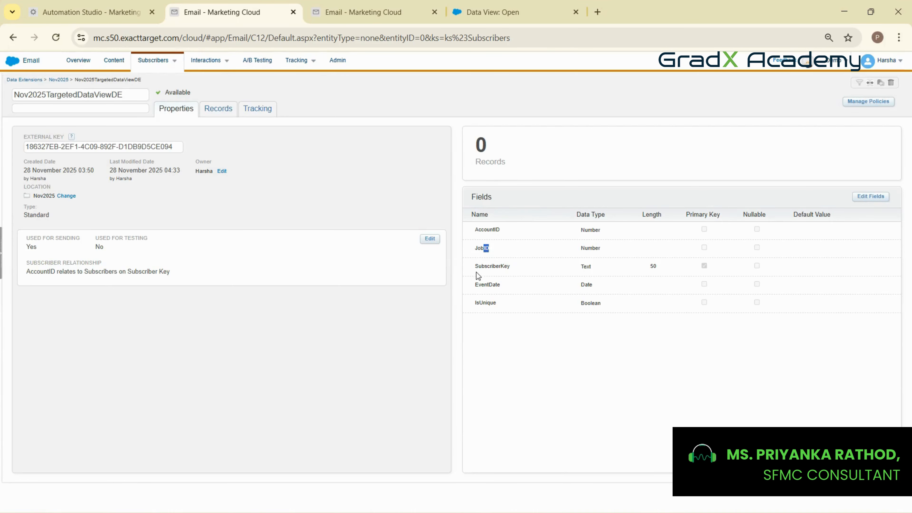
pyautogui.moveTo(476, 272); pyautogui.dragTo(515, 266)
pyautogui.click(376, 3)
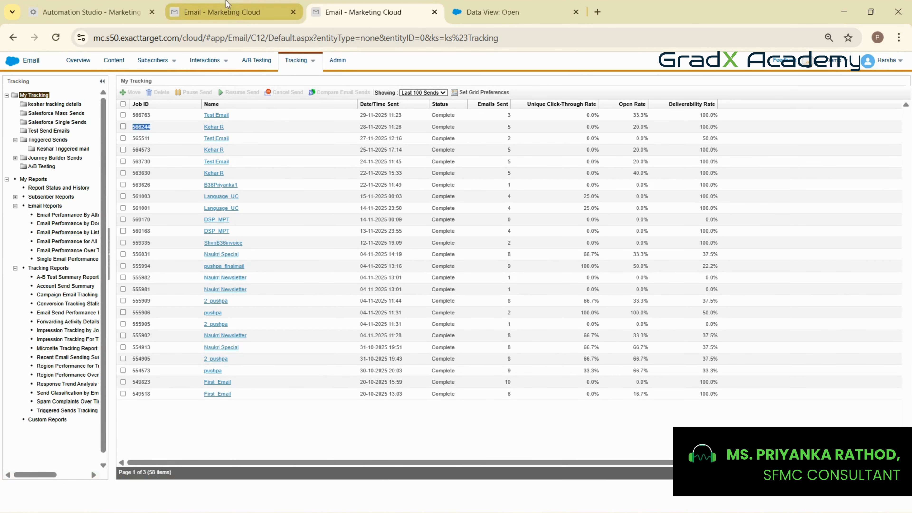
# Step: Switch to Automation Studio and start a new query activity named Nov2025DataviewQ for the SQL Query in Step 1
pyautogui.click(92, 11)
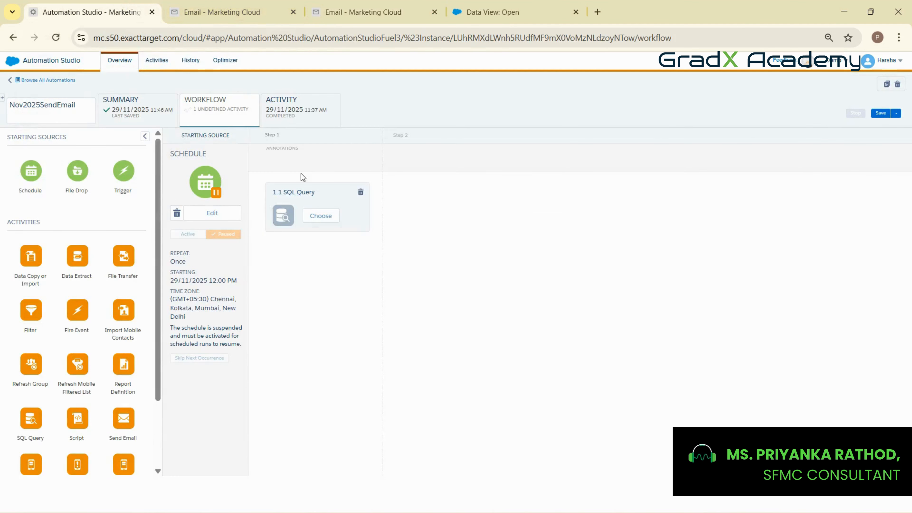
pyautogui.click(319, 220)
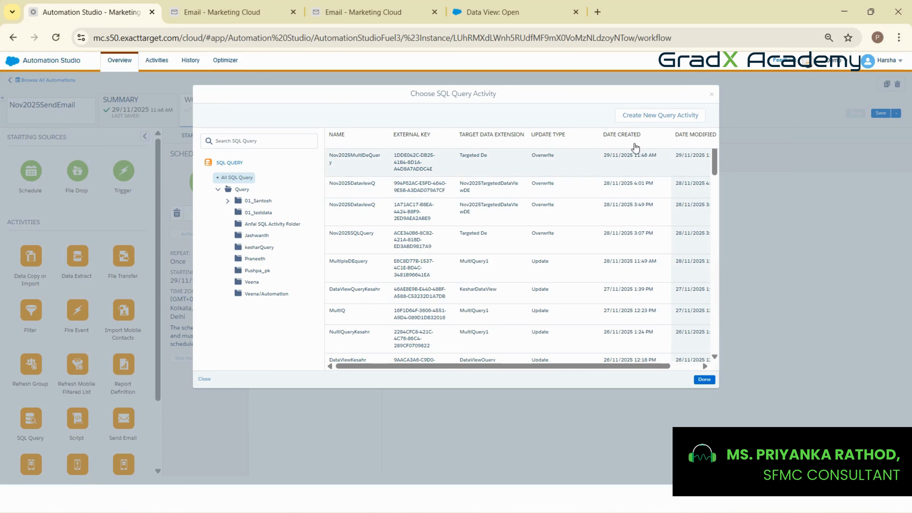
pyautogui.click(650, 116)
pyautogui.click(277, 180)
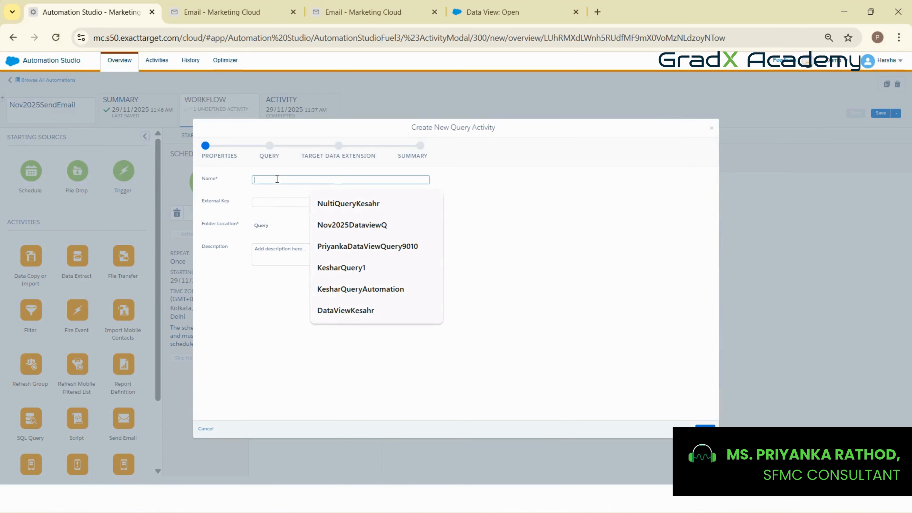
pyautogui.press('capslock')
pyautogui.write('N')
pyautogui.press('capslock')
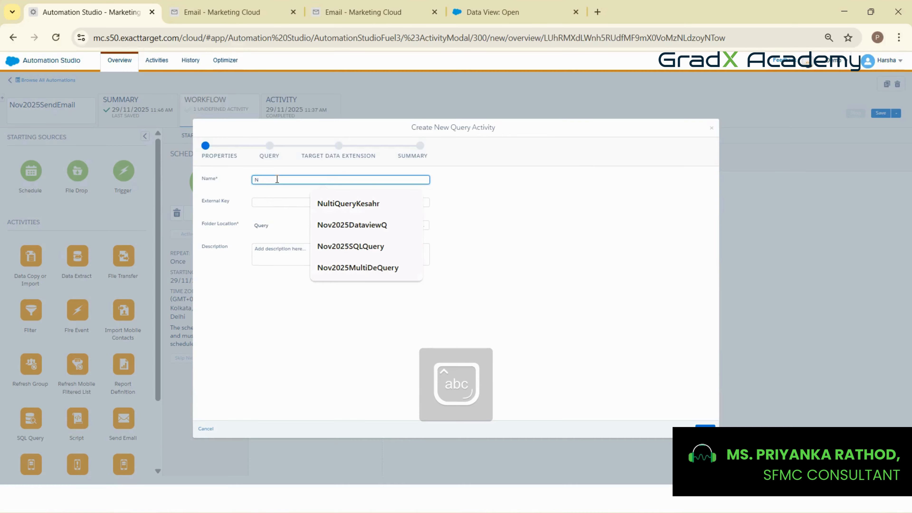
pyautogui.write('ov2025DataviewQ')
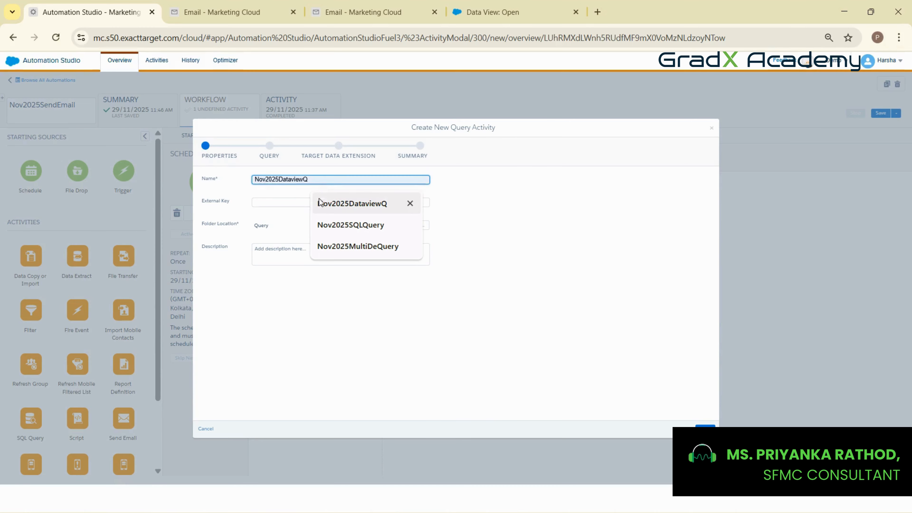
pyautogui.click(323, 194)
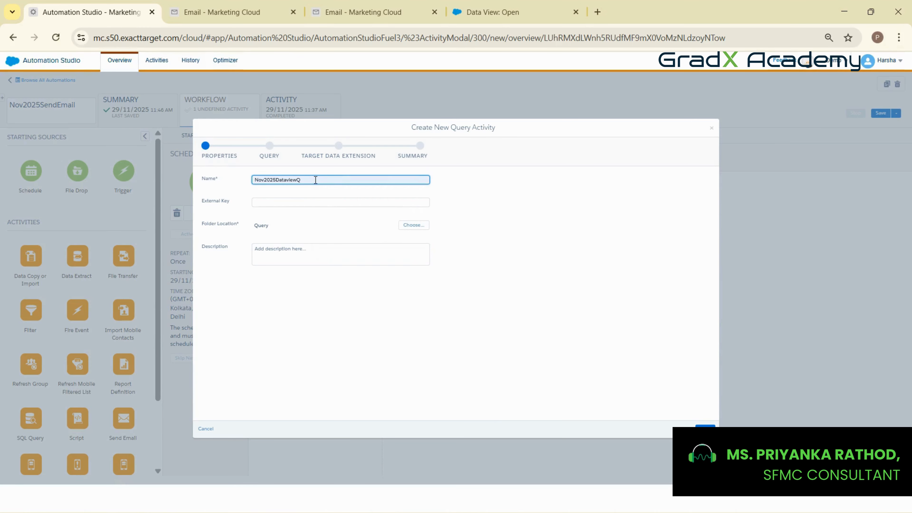
# Step: Name the query activity Nov2025DataviewQ1, keep it in the Query folder, and proceed to the query definition
pyautogui.write('1')
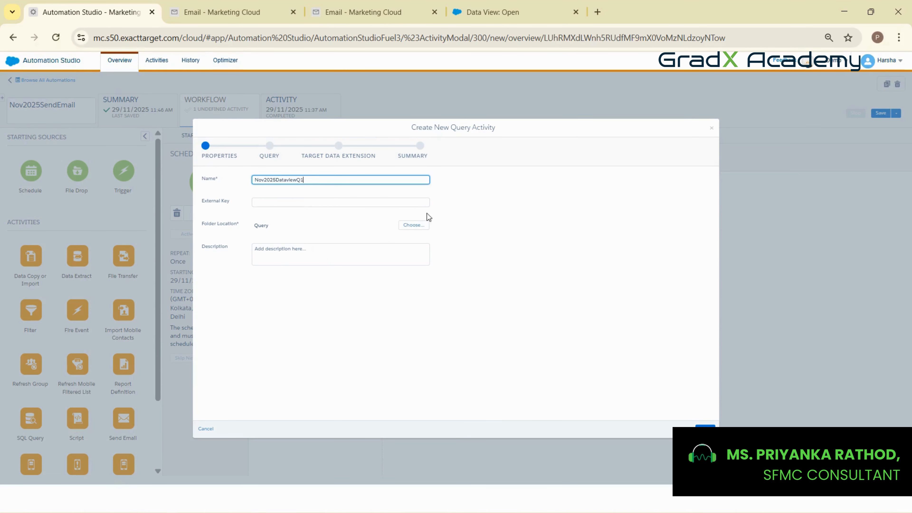
pyautogui.click(413, 225)
pyautogui.scroll(-2, 328, 288)
pyautogui.scroll(-2, 328, 286)
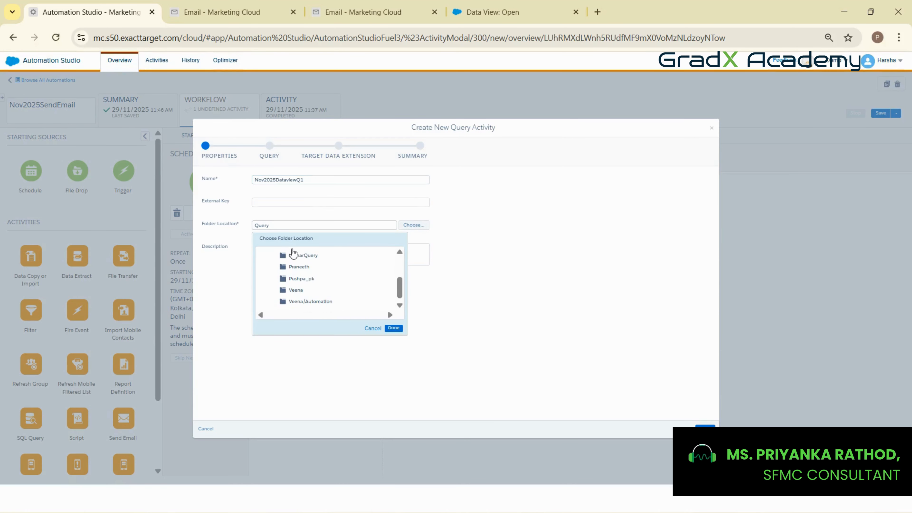
pyautogui.scroll(4, 307, 288)
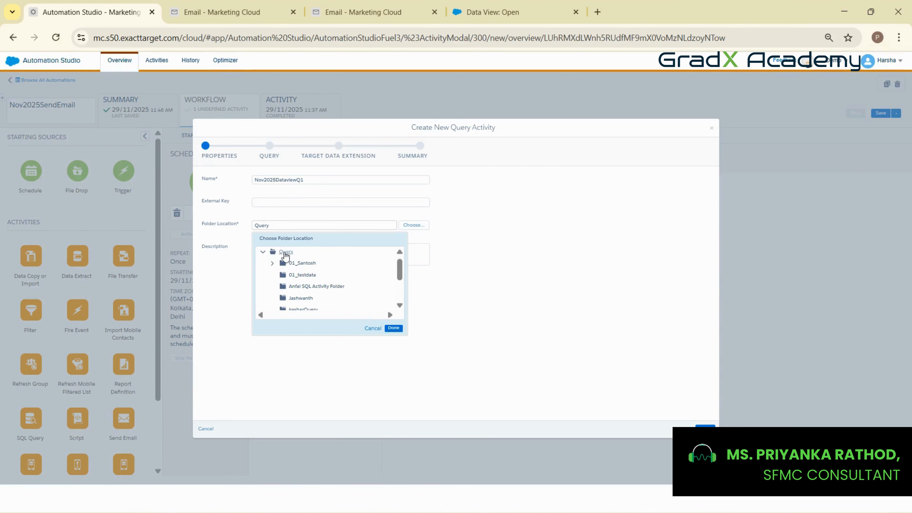
pyautogui.click(286, 252)
pyautogui.click(393, 328)
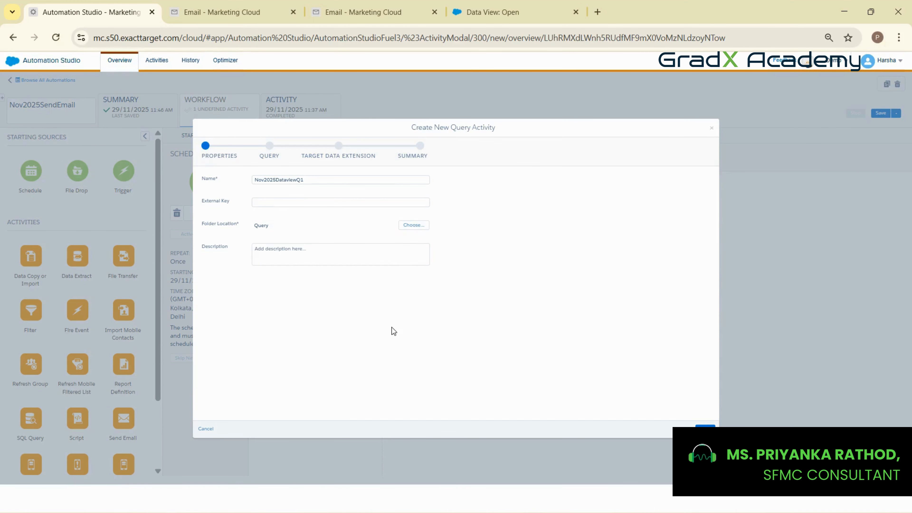
pyautogui.click(705, 430)
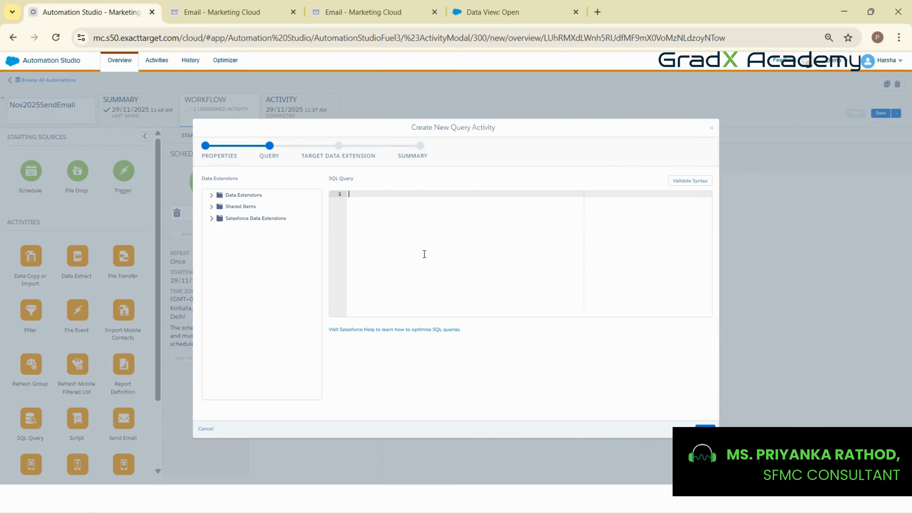
# Step: Insert the field list of Nov2025TargetedDataViewDE from the Nov2025 data extension folder into the SQL query
pyautogui.click(212, 195)
pyautogui.scroll(-5, 234, 309)
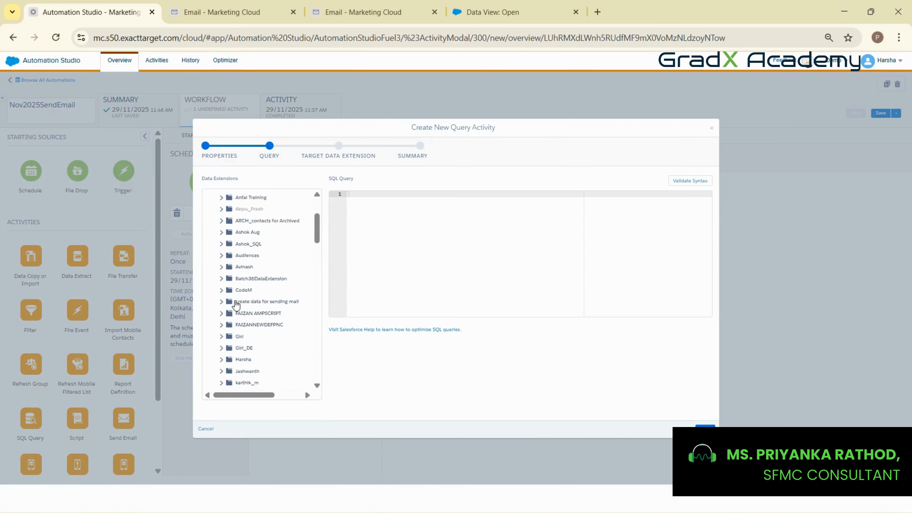
pyautogui.scroll(-15, 236, 305)
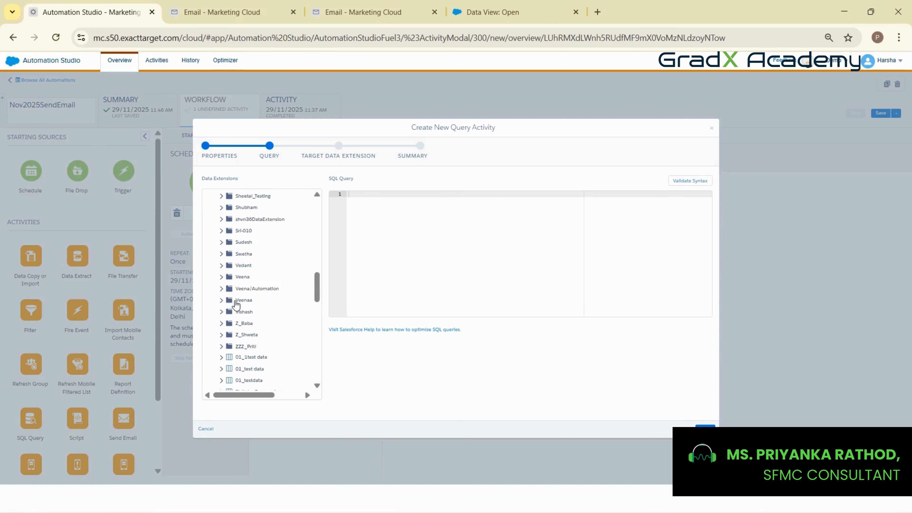
pyautogui.scroll(5, 239, 287)
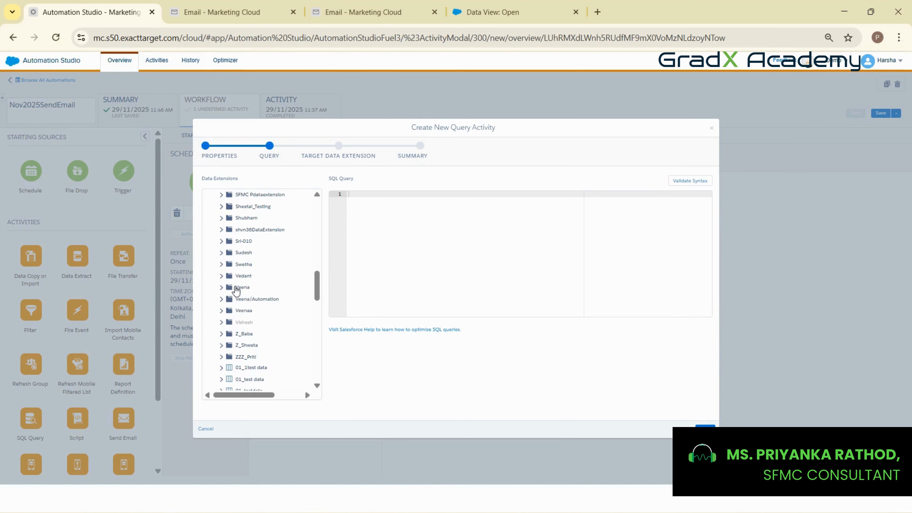
pyautogui.scroll(4, 244, 256)
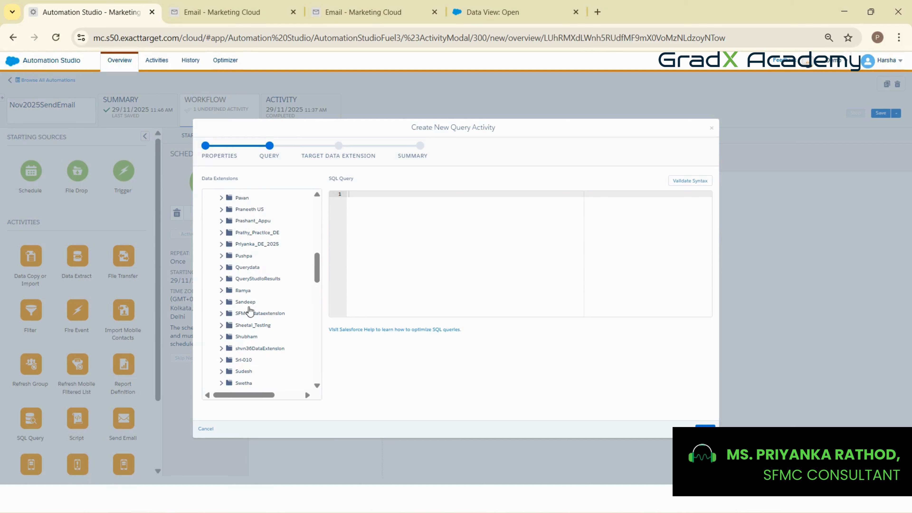
pyautogui.scroll(-2, 259, 253)
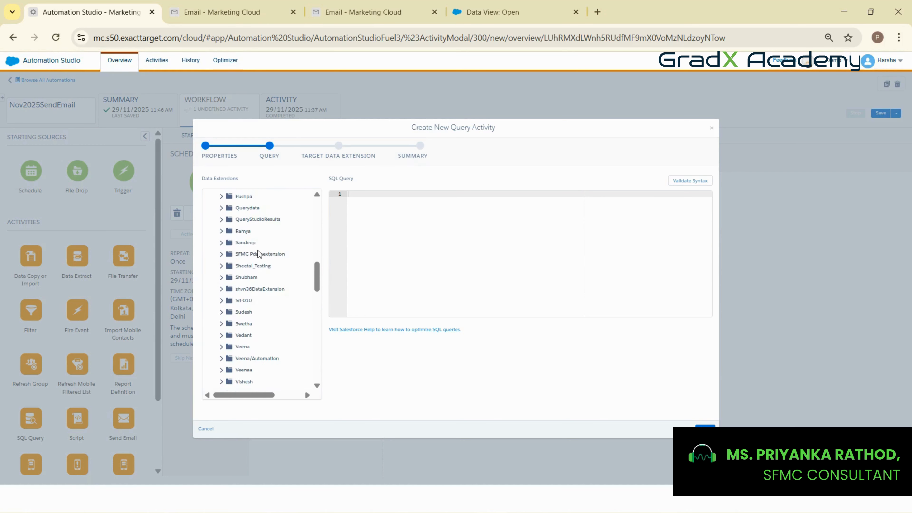
pyautogui.scroll(5, 252, 309)
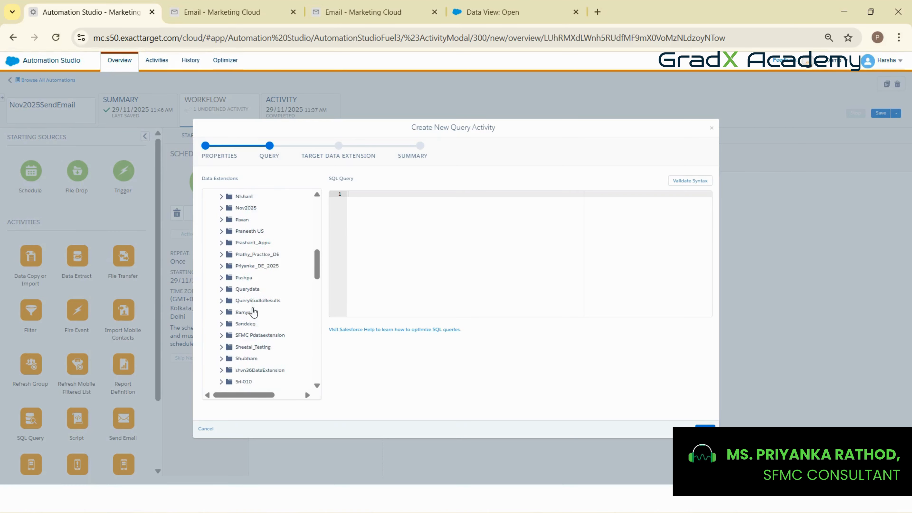
pyautogui.scroll(3, 254, 313)
pyautogui.click(246, 305)
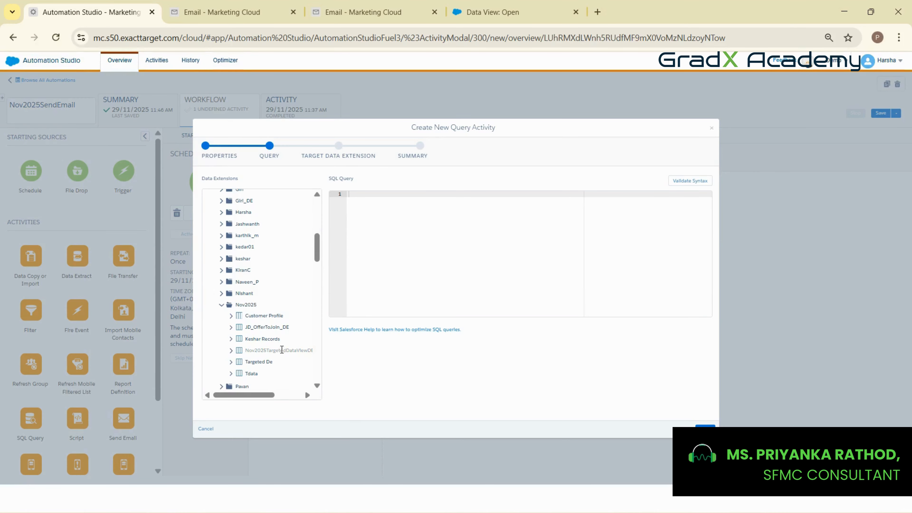
pyautogui.moveTo(280, 350); pyautogui.dragTo(431, 253)
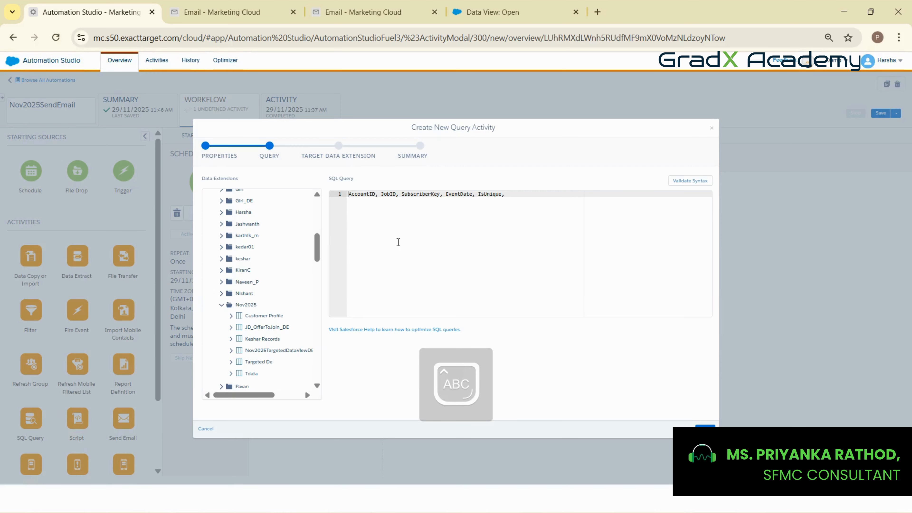
# Step: Put Select before the field list, remove the trailing comma after IsUnique, and add from at the end
pyautogui.write('Select')
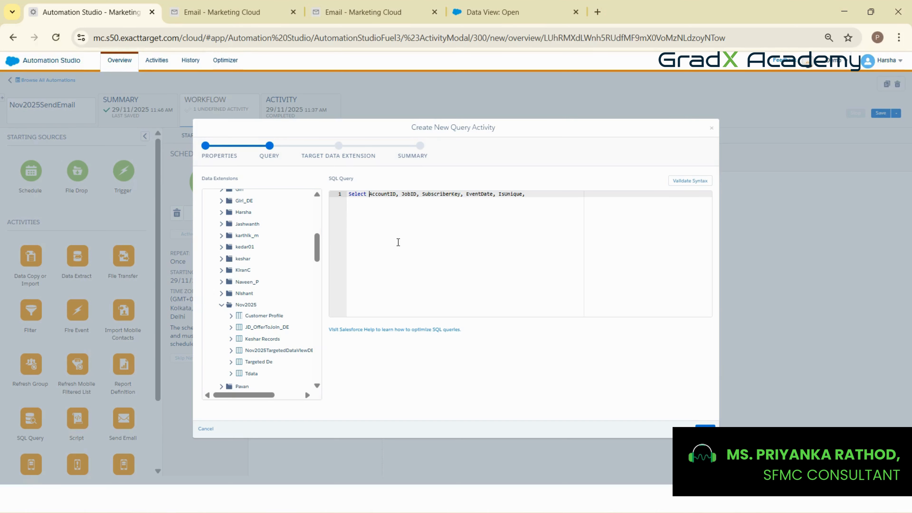
pyautogui.press('Right')
pyautogui.press('Right')
pyautogui.press('Right')
pyautogui.press('Right')
pyautogui.press('Right')
pyautogui.press('Right')
pyautogui.press('Right')
pyautogui.press('Right')
pyautogui.press('Right')
pyautogui.press('BackSpace')
pyautogui.write('from')
# Step: Copy the _Open data view name from the Data View: Open help article into the query after from, aliased as o
pyautogui.click(507, 12)
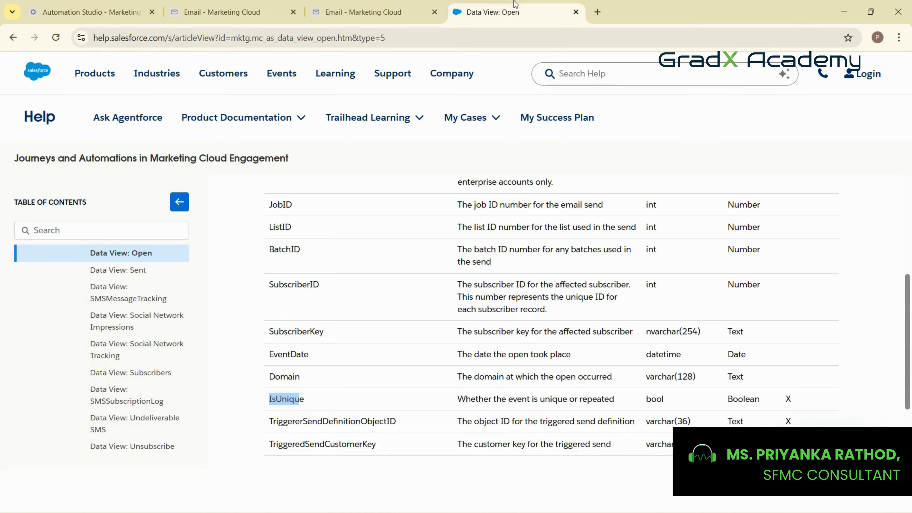
pyautogui.scroll(8, 483, 388)
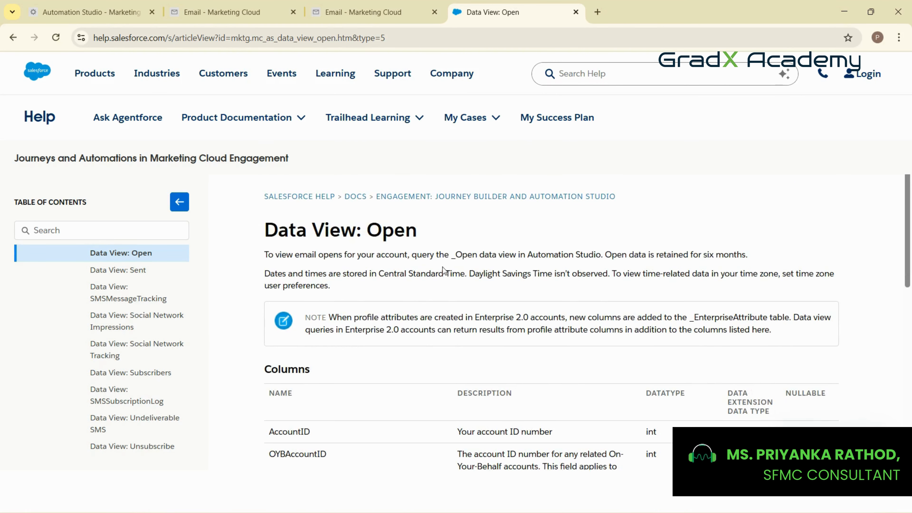
pyautogui.moveTo(451, 255); pyautogui.dragTo(478, 255)
pyautogui.hotkey('ctrl', 'c')
pyautogui.click(324, 9)
pyautogui.click(266, 7)
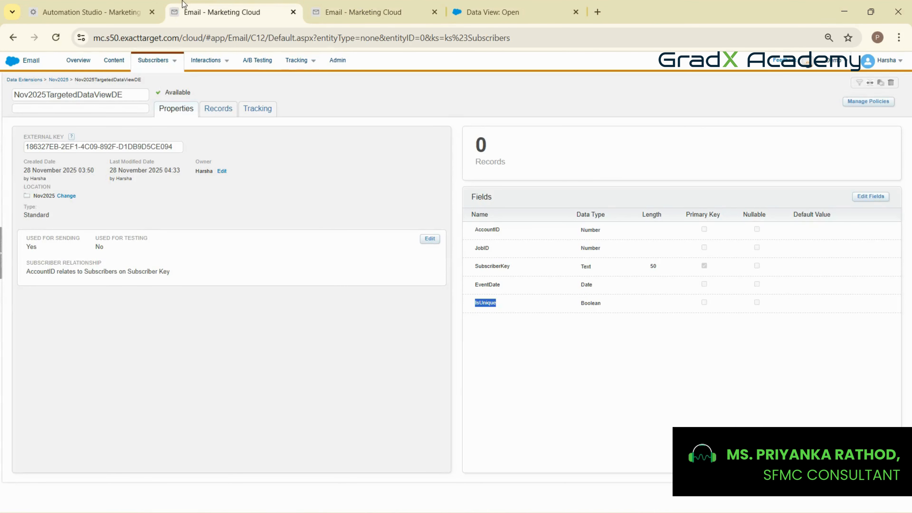
pyautogui.click(118, 8)
pyautogui.hotkey('ctrl', 'v')
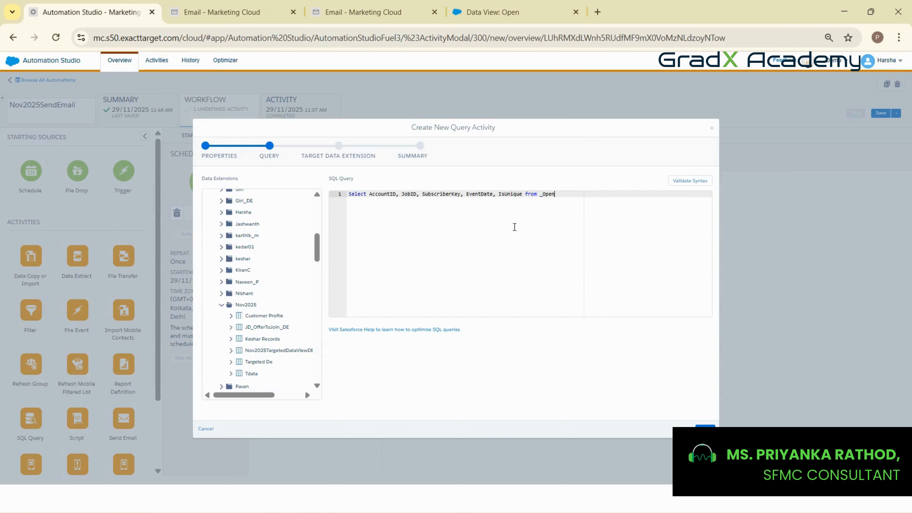
pyautogui.write('as')
pyautogui.write('o')
# Step: Start a second query line with the filter where JobId = and an opening quote for its value
pyautogui.press('Return')
pyautogui.write('where j')
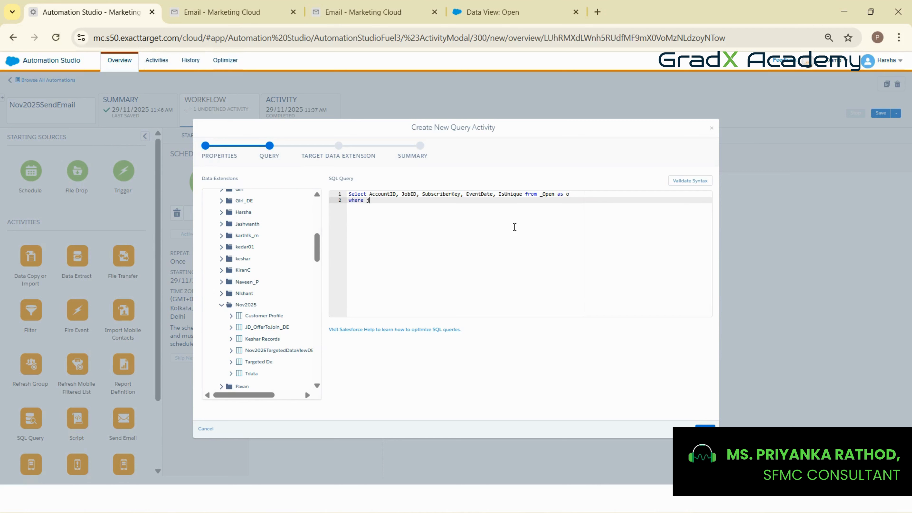
pyautogui.press('BackSpace')
pyautogui.press('capslock')
pyautogui.write('JobI')
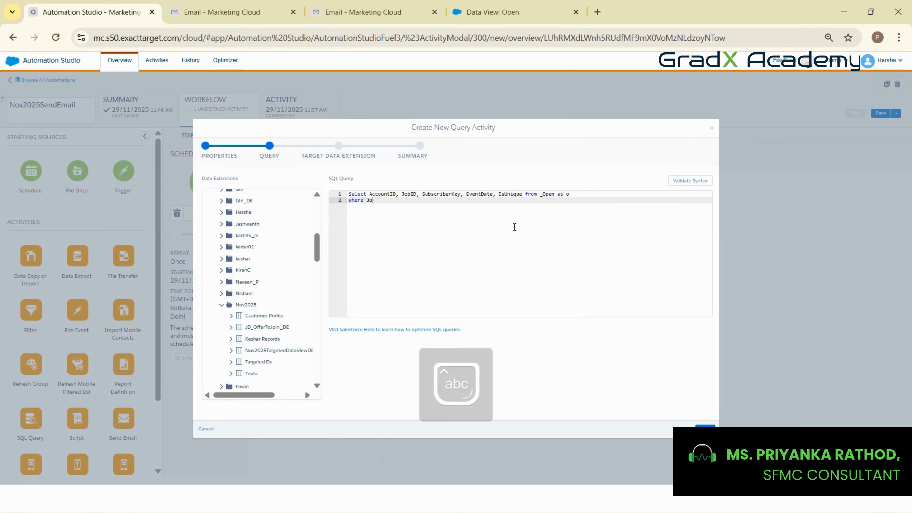
pyautogui.press('capslock')
pyautogui.write("d = '")
pyautogui.hotkey('ctrl', 'v')
pyautogui.press('BackSpace')
pyautogui.press('BackSpace')
pyautogui.press('BackSpace')
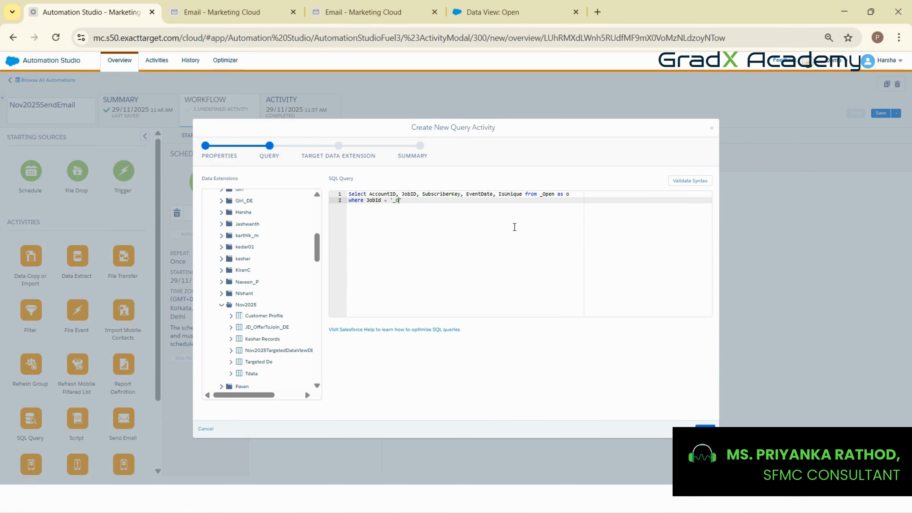
pyautogui.press('BackSpace')
pyautogui.press('BackSpace')
# Step: Check the 28-11-2025 send's Job ID in My Tracking and enter 566244 as the JobId filter value in the query
pyautogui.click(219, 5)
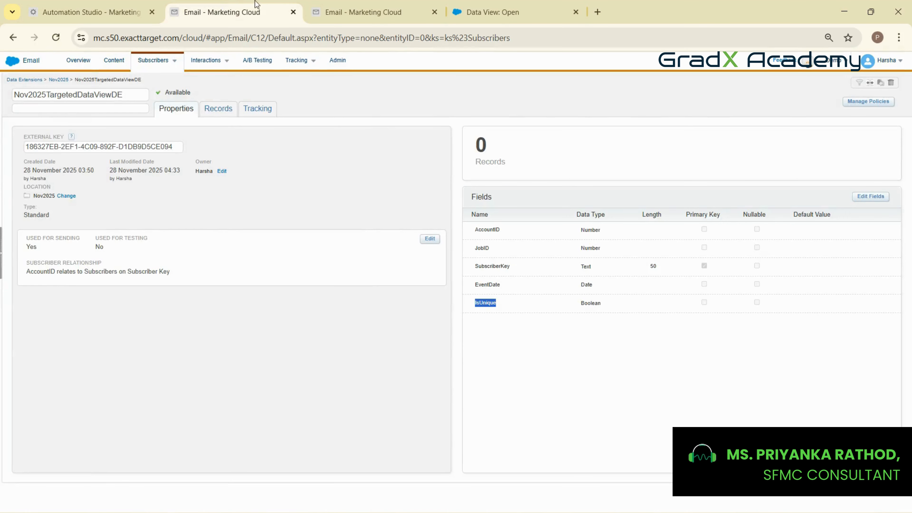
pyautogui.click(363, 12)
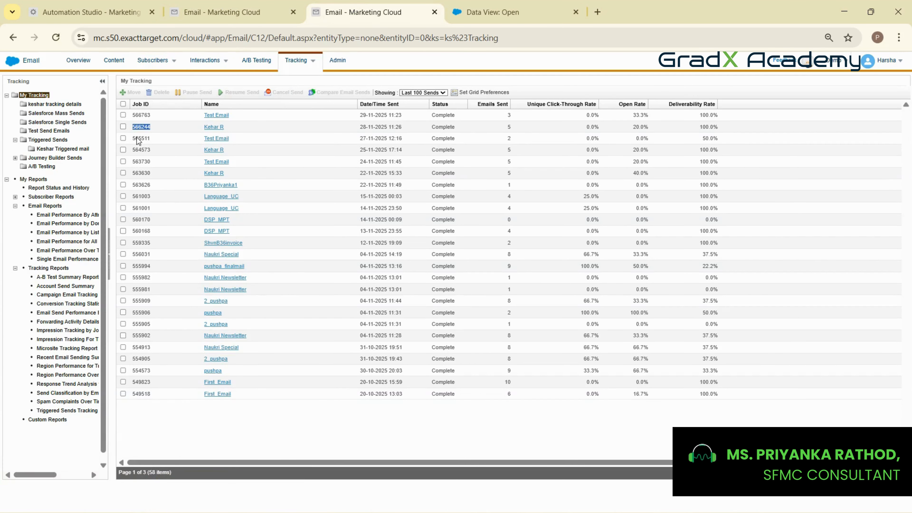
pyautogui.click(92, 12)
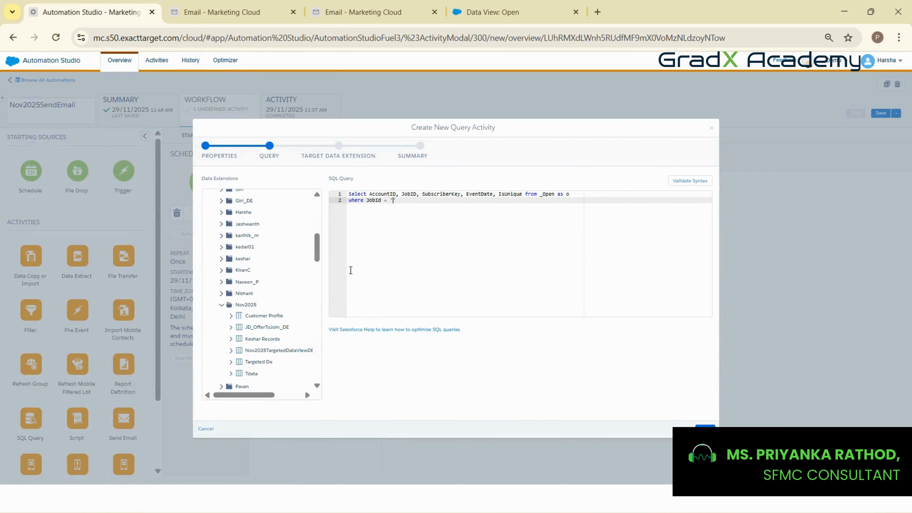
pyautogui.write('566244')
# Step: Prefix AccountID, JobID, SubscriberKey, EventDate and IsUnique with the alias o. in the select list and validate the query syntax
pyautogui.click(369, 195)
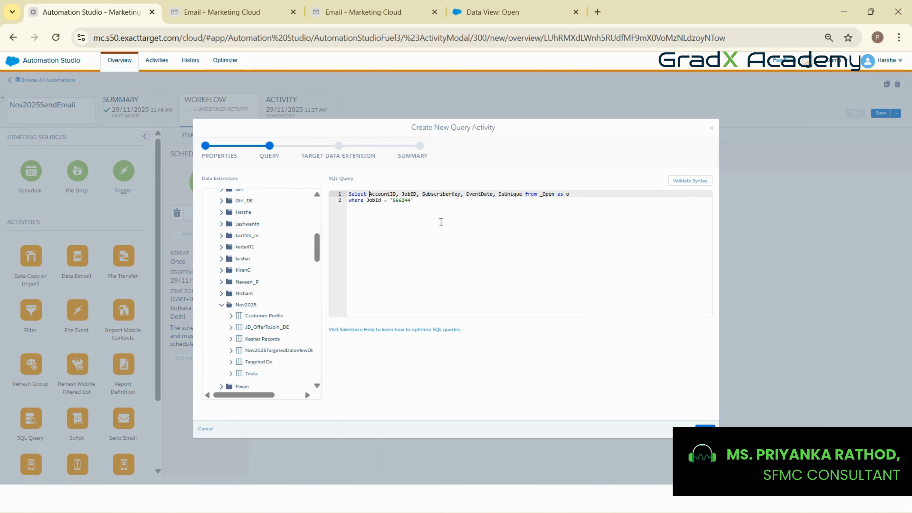
pyautogui.write('o.')
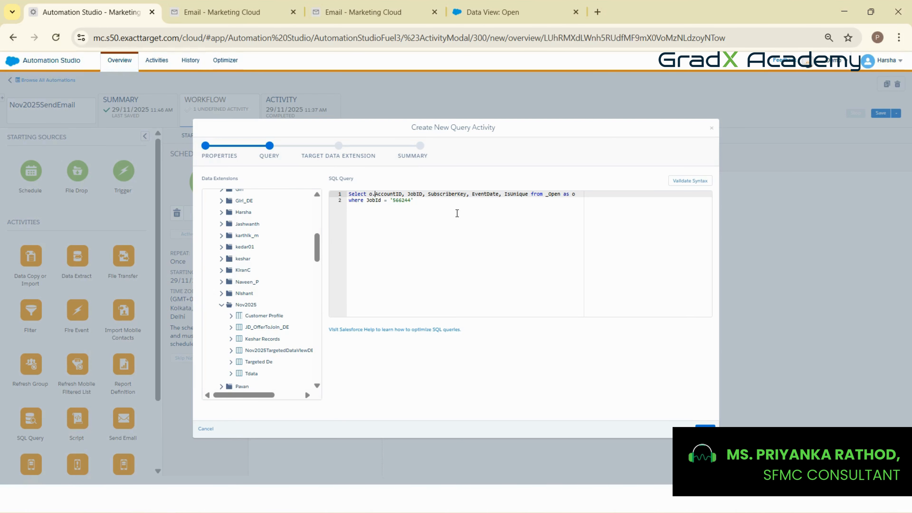
pyautogui.press('Right')
pyautogui.press('Right')
pyautogui.press('Right')
pyautogui.press('Right')
pyautogui.press('Right')
pyautogui.write('o.')
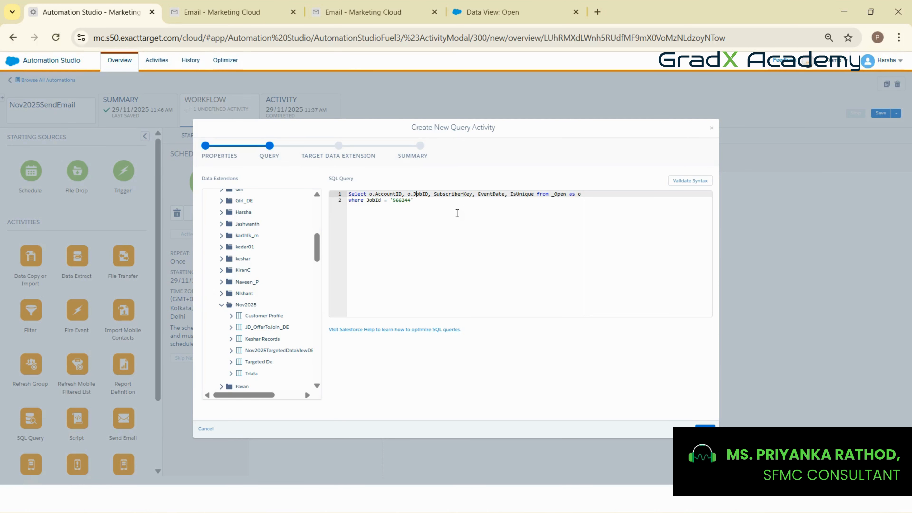
pyautogui.press('Left')
pyautogui.press('Left')
pyautogui.press('Left')
pyautogui.write('o.')
pyautogui.press('Right')
pyautogui.press('Right')
pyautogui.press('Right')
pyautogui.press('Right')
pyautogui.press('Right')
pyautogui.press('Right')
pyautogui.press('Right')
pyautogui.press('Right')
pyautogui.press('Right')
pyautogui.press('Right')
pyautogui.press('Right')
pyautogui.press('Right')
pyautogui.press('Right')
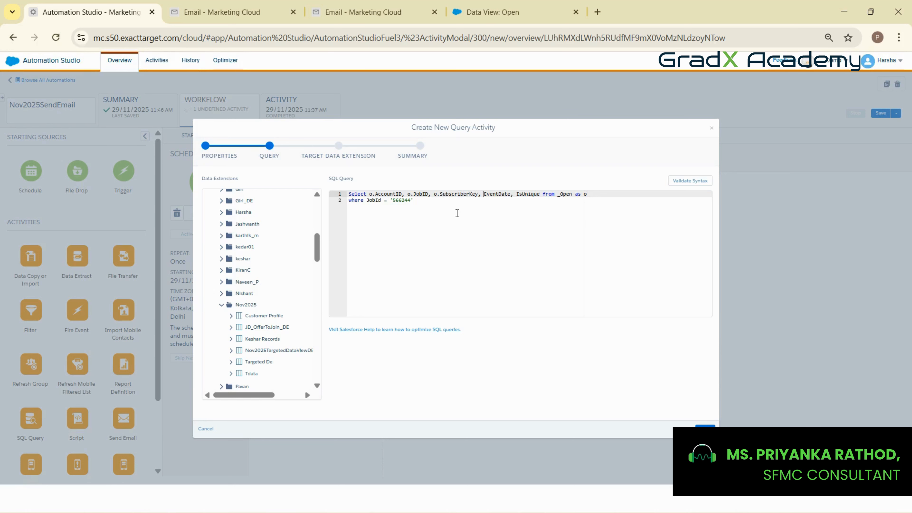
pyautogui.write('o.')
pyautogui.press('Right')
pyautogui.press('Right')
pyautogui.press('Right')
pyautogui.press('Right')
pyautogui.write('o.')
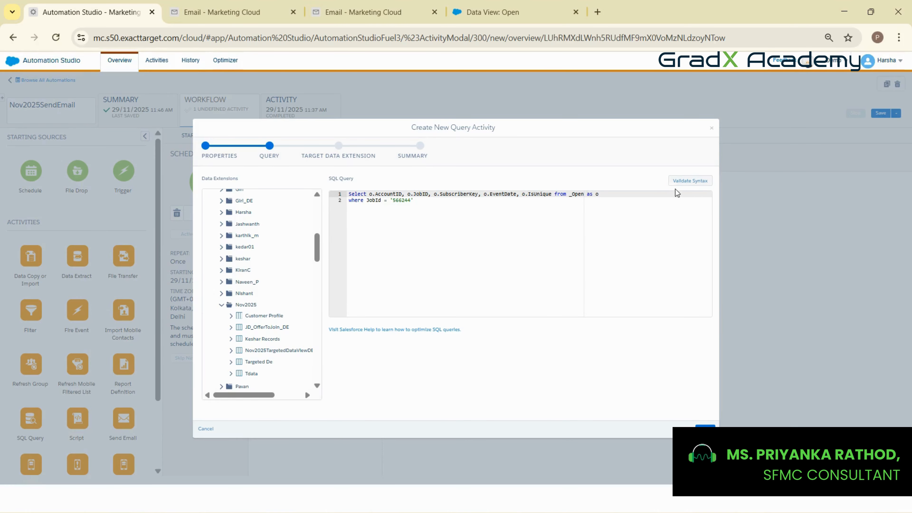
pyautogui.click(685, 185)
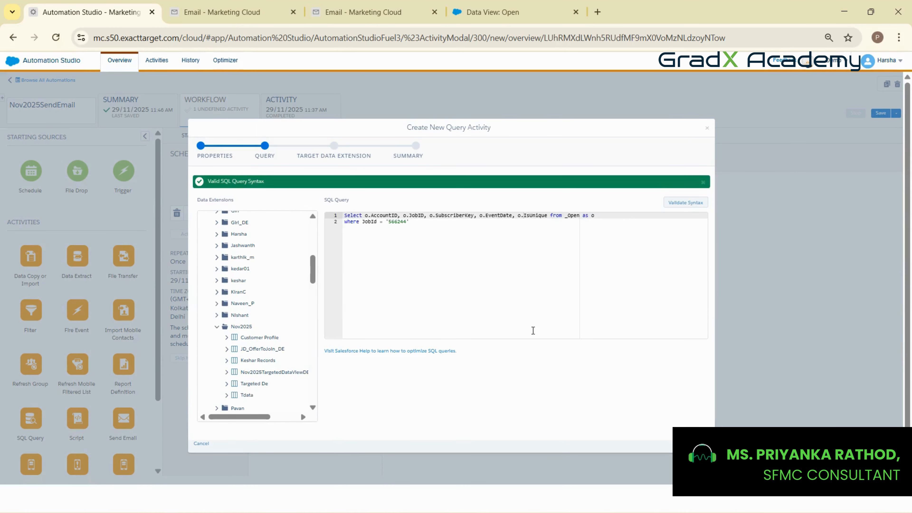
# Step: Select Nov2025TargetedDataViewDE in the Nov2025 folder as the query activity's target data extension
pyautogui.click(701, 443)
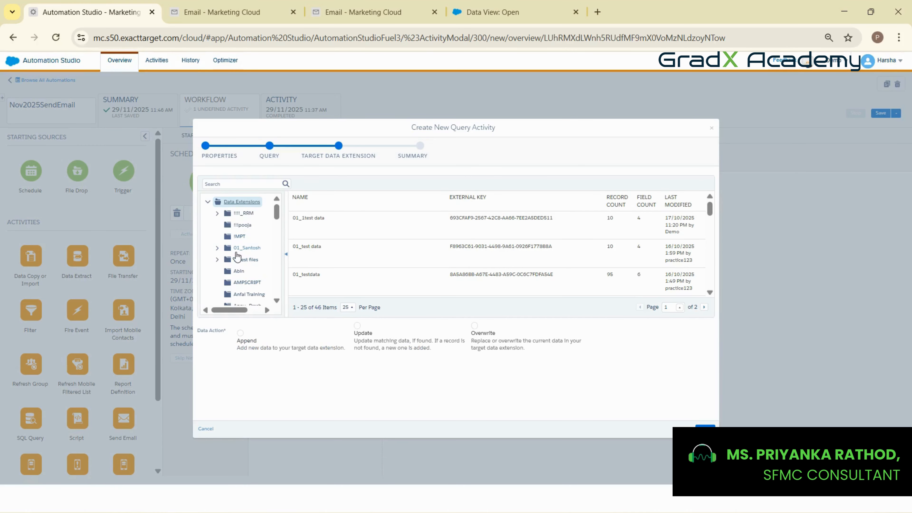
pyautogui.scroll(-5, 237, 256)
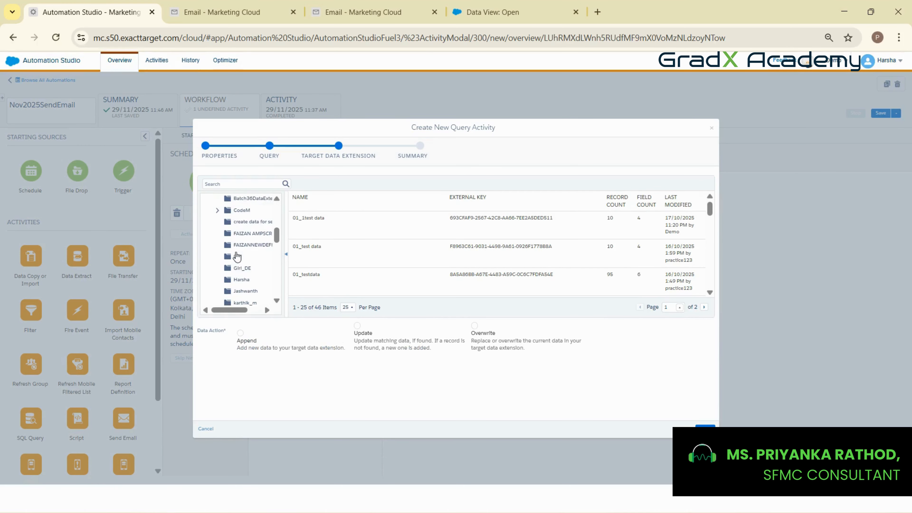
pyautogui.scroll(-5, 237, 256)
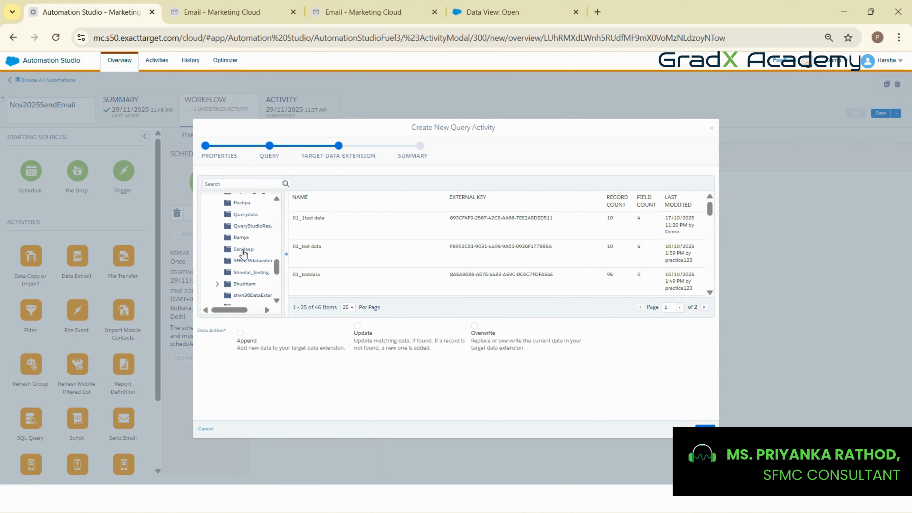
pyautogui.scroll(-3, 237, 257)
pyautogui.scroll(4, 242, 254)
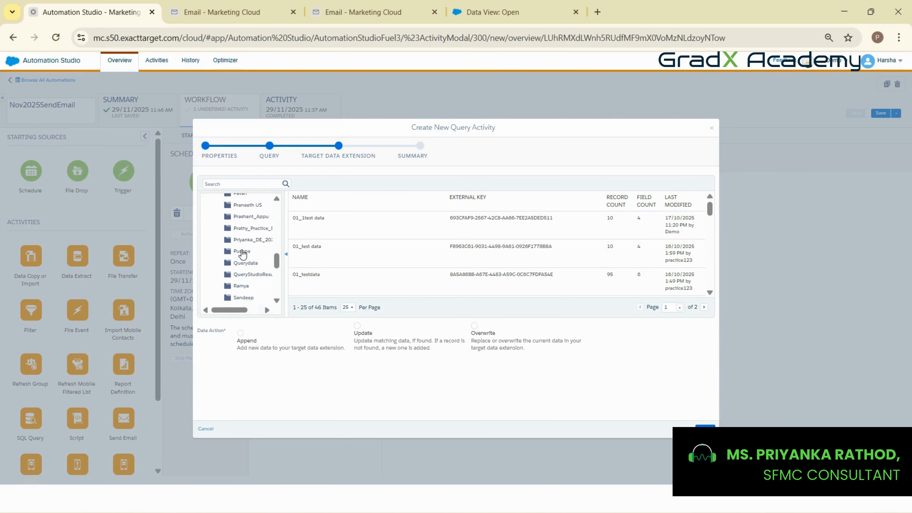
pyautogui.click(244, 252)
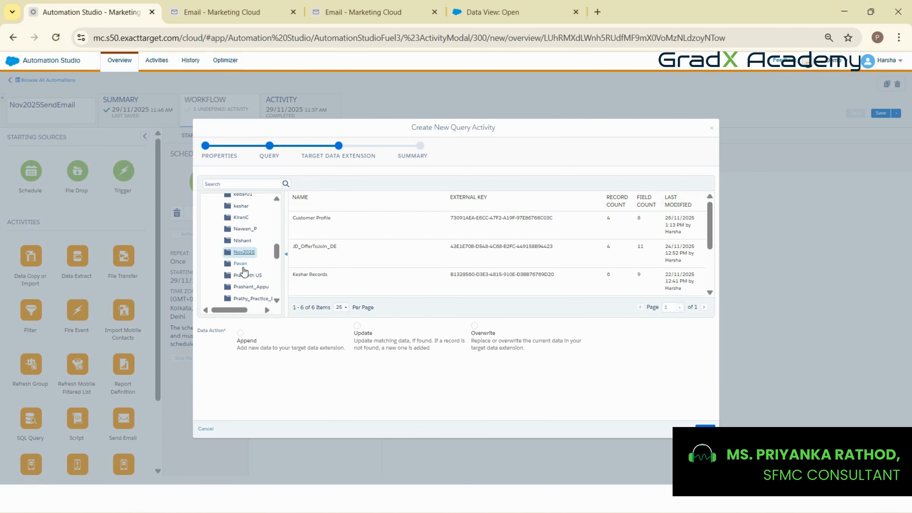
pyautogui.scroll(-2, 419, 258)
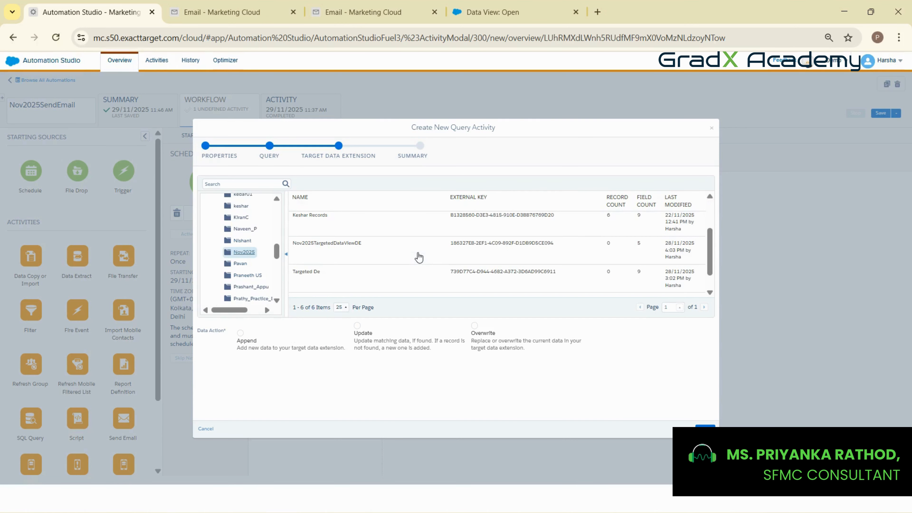
pyautogui.scroll(-1, 418, 258)
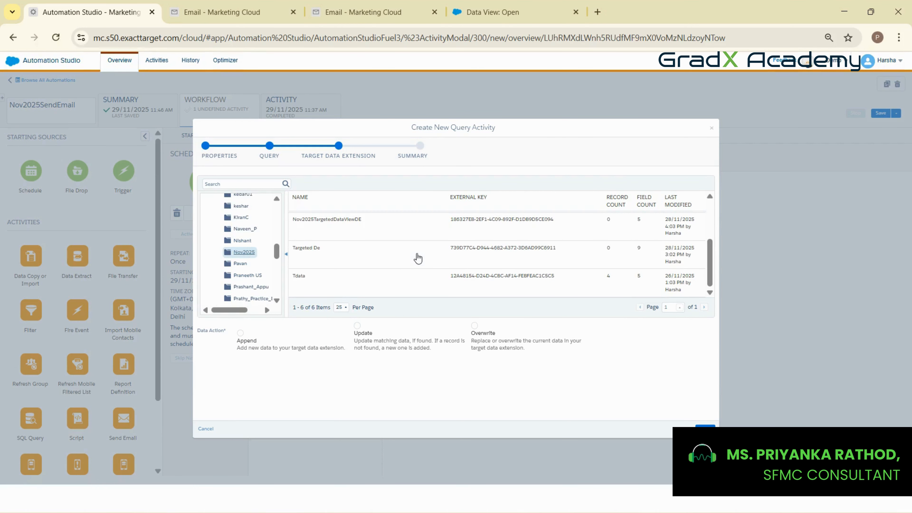
pyautogui.click(434, 231)
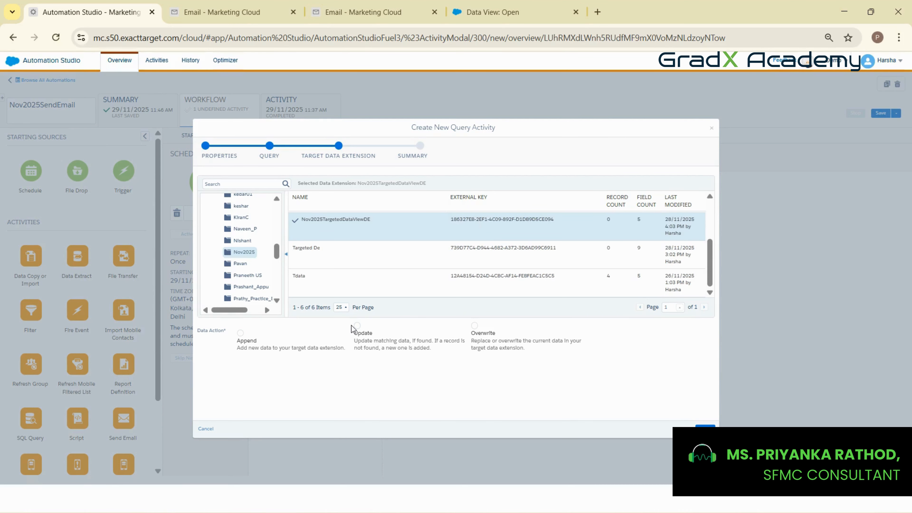
# Step: Set the query's data action to Update and finish creating the activity
pyautogui.click(357, 329)
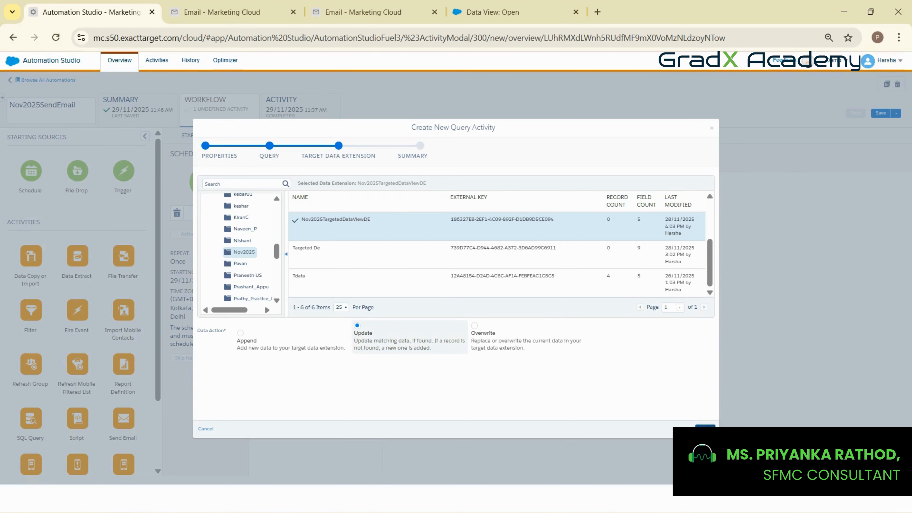
pyautogui.click(705, 429)
pyautogui.click(705, 429)
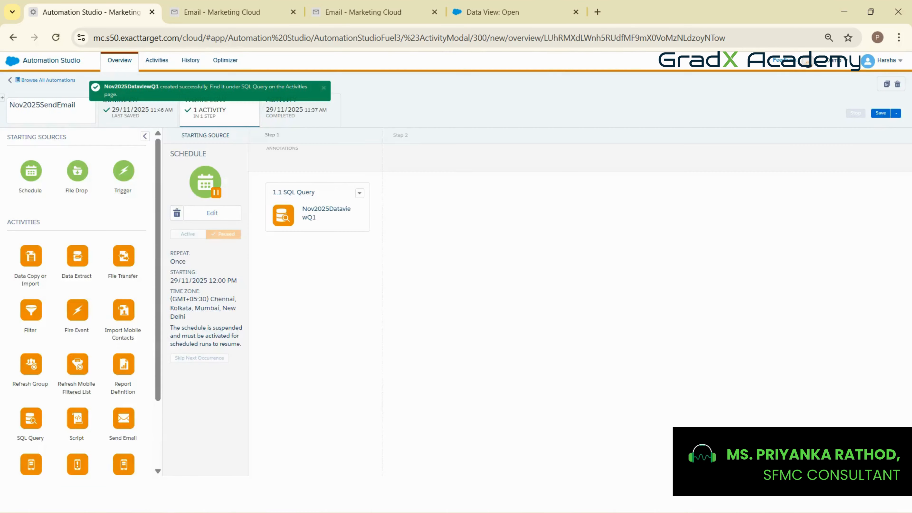
# Step: Save the Nov2025SendEmail automation and run it once with the Nov2025DataviewQ1 SQL query activity selected
pyautogui.click(876, 115)
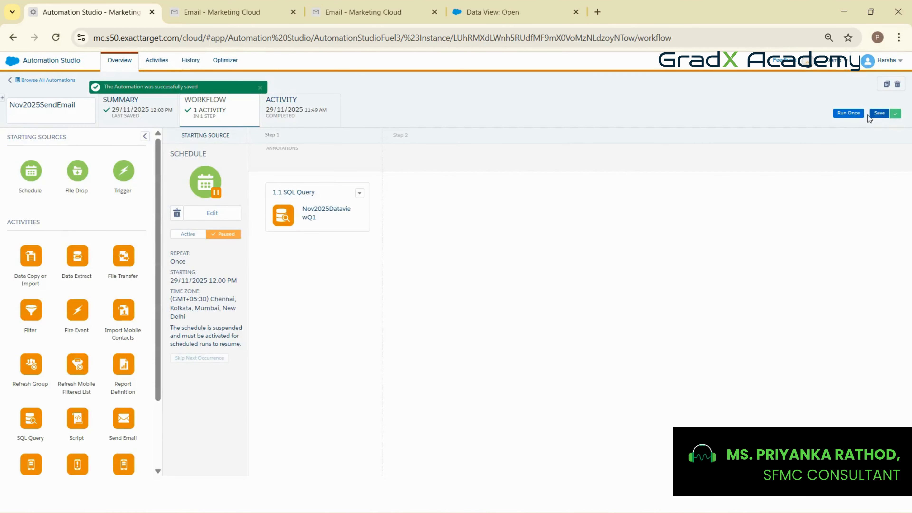
pyautogui.click(854, 113)
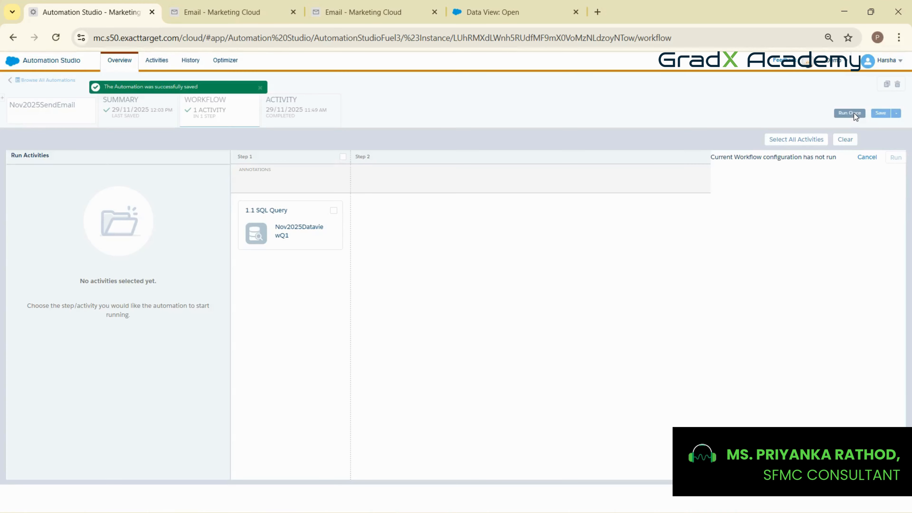
pyautogui.click(337, 212)
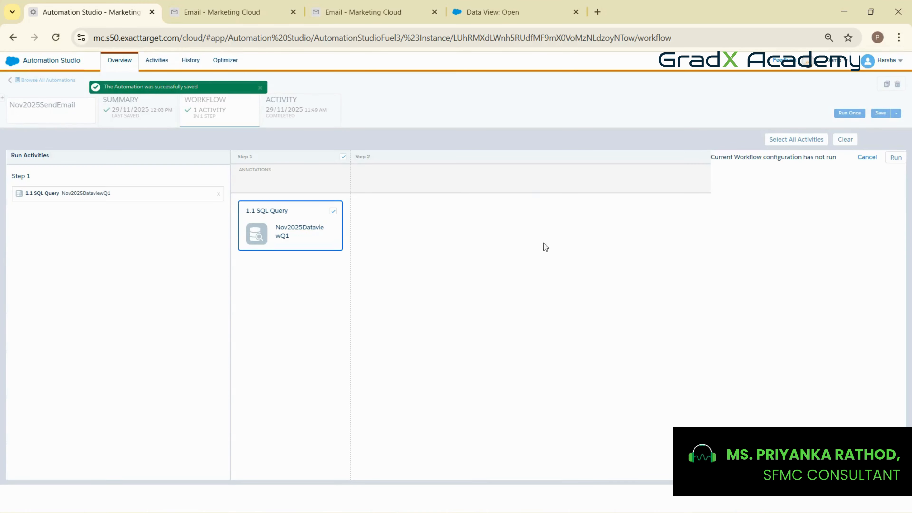
pyautogui.click(893, 159)
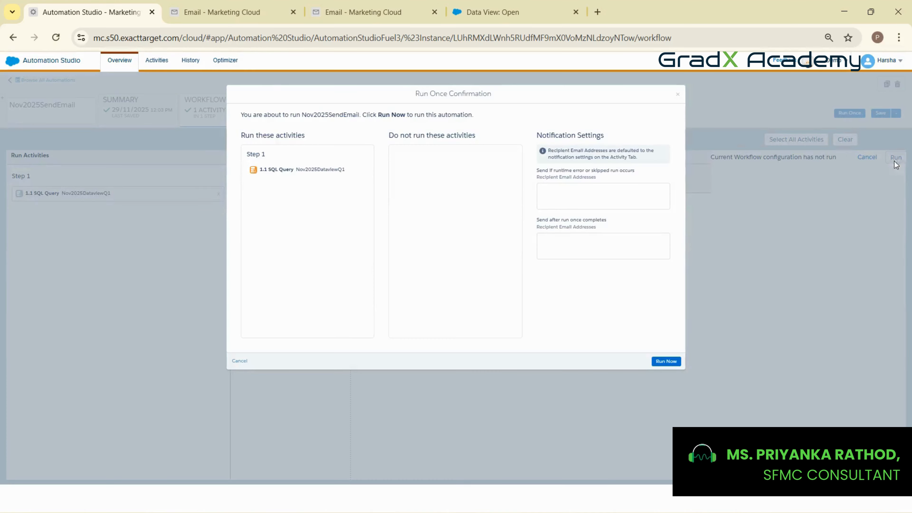
pyautogui.click(665, 361)
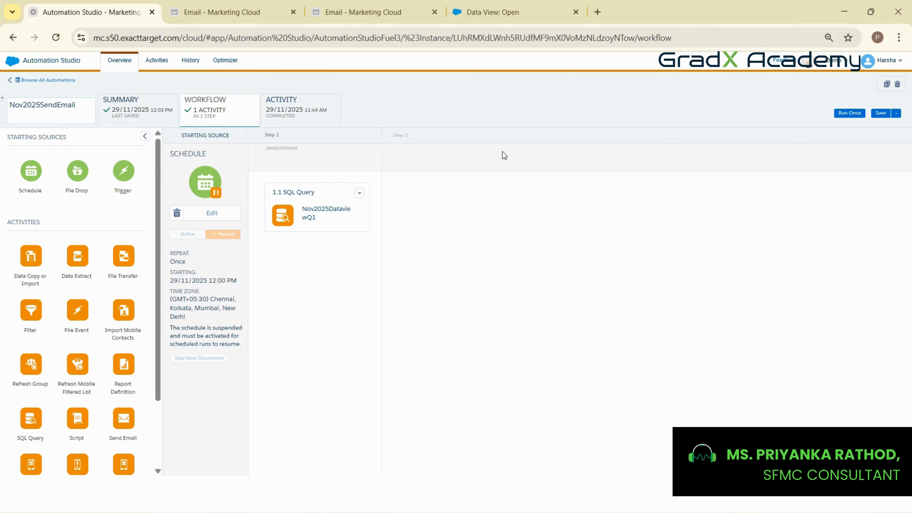
# Step: Check the record count of Nov2025TargetedDataViewDE in the Nov2025 data extension folder, refreshing the page
pyautogui.click(203, 5)
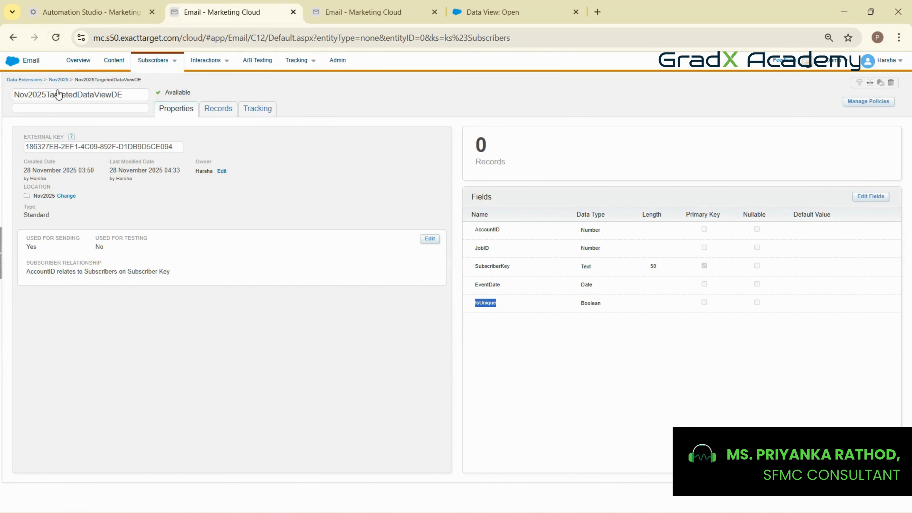
pyautogui.click(58, 79)
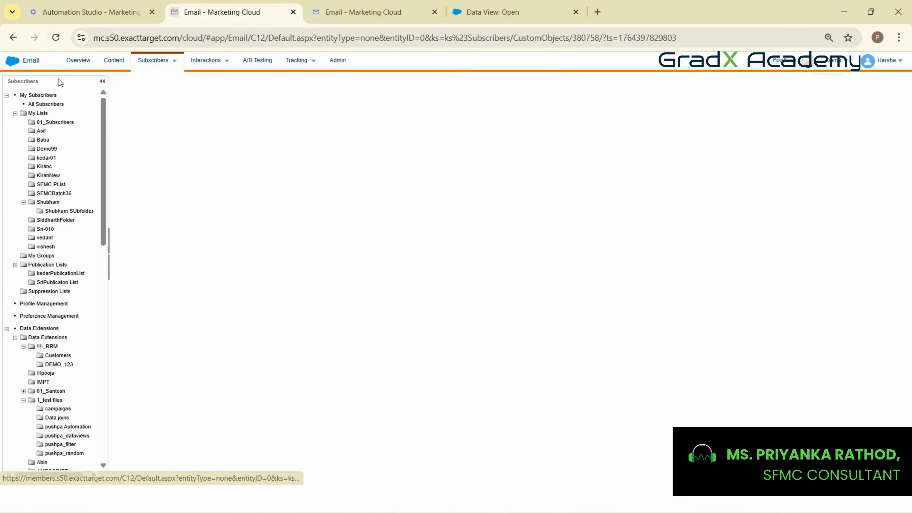
pyautogui.click(49, 358)
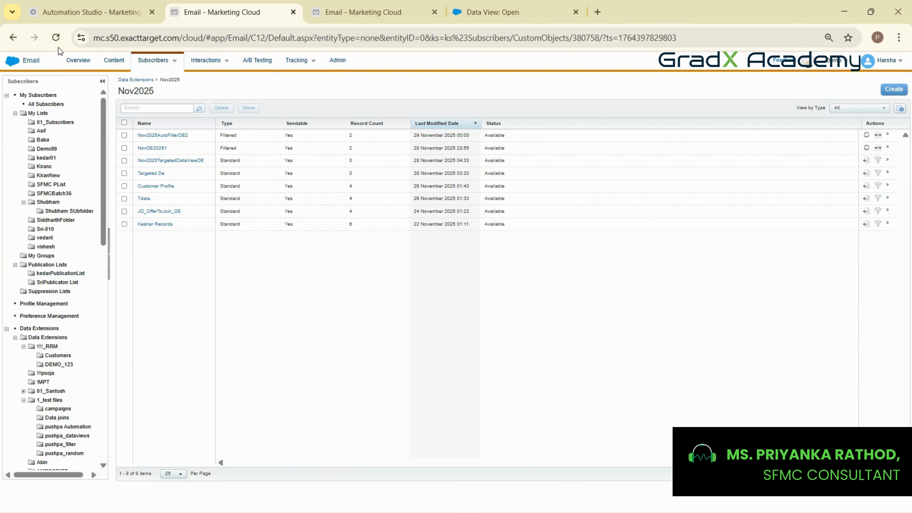
pyautogui.click(55, 37)
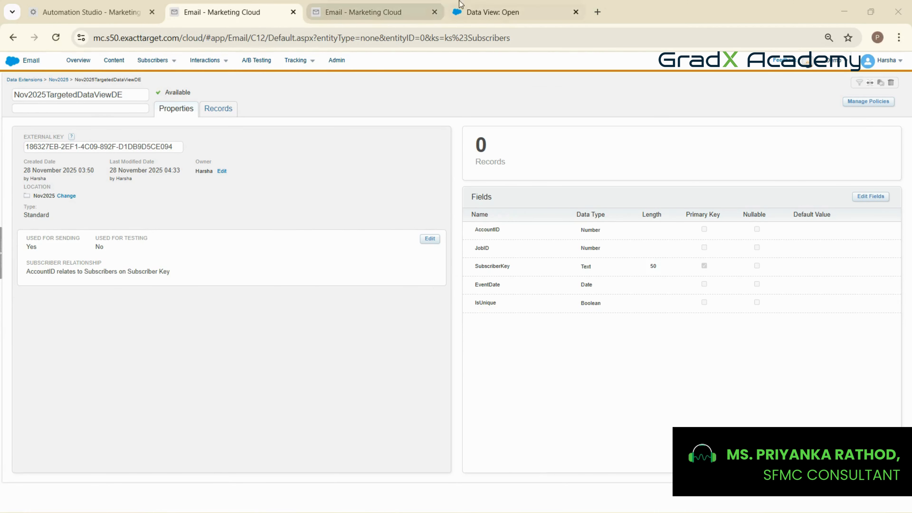
# Step: Review the column list in the Data View: Open help article and the slides on data views and ETL
pyautogui.click(503, 12)
pyautogui.scroll(-12, 284, 335)
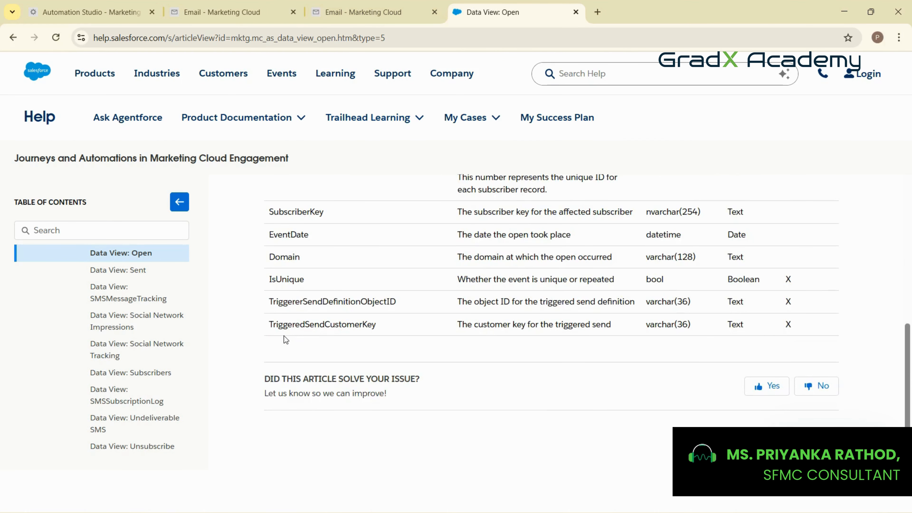
pyautogui.scroll(8, 283, 336)
pyautogui.scroll(5, 283, 339)
pyautogui.hotkey('alt', 'Tab')
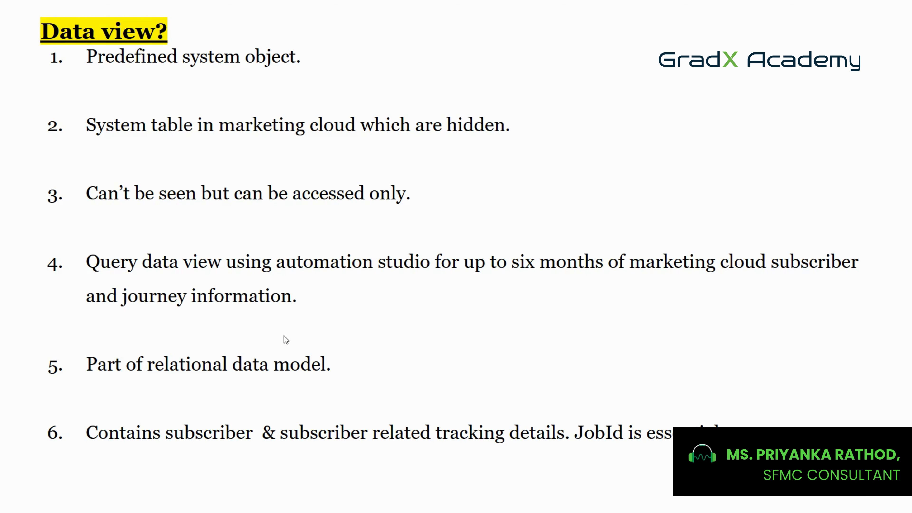
pyautogui.press('Right')
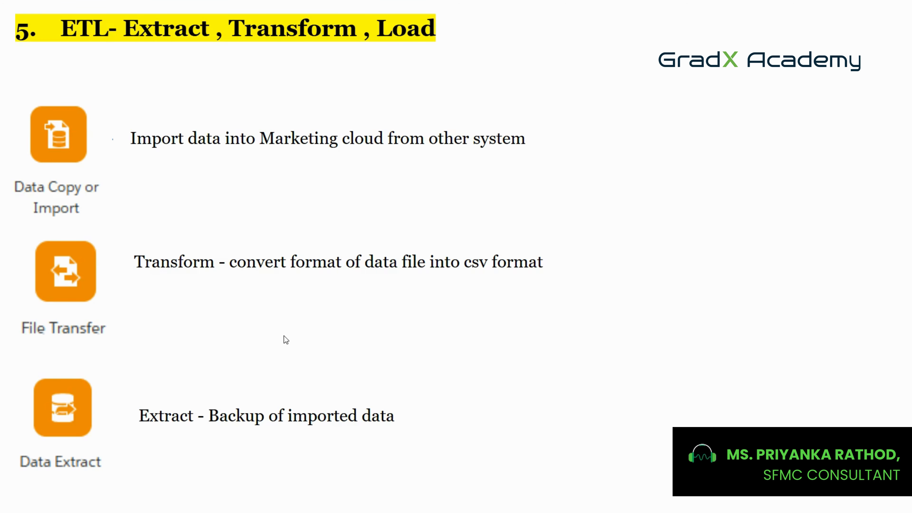
pyautogui.hotkey('alt', 'Tab')
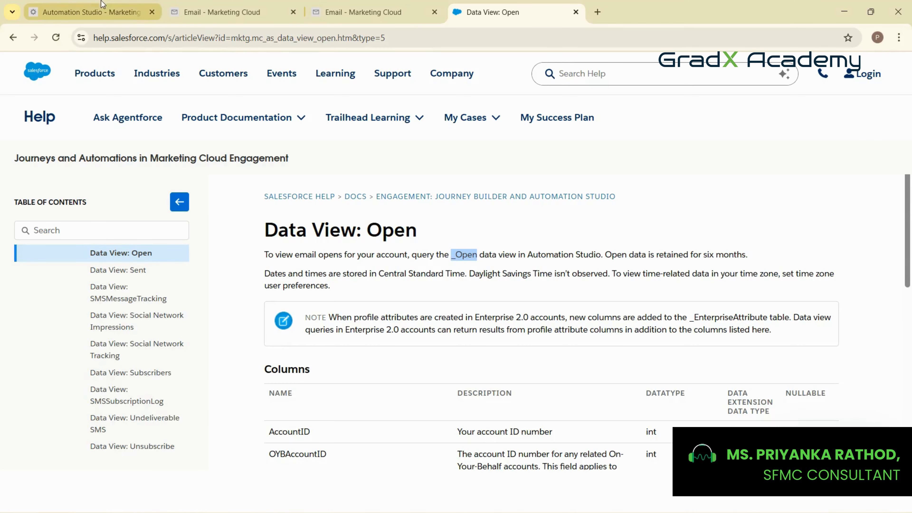
# Step: Replace the automation's Schedule starting source with File Drop and add a Data Copy or Import activity ahead of the SQL query
pyautogui.click(102, 4)
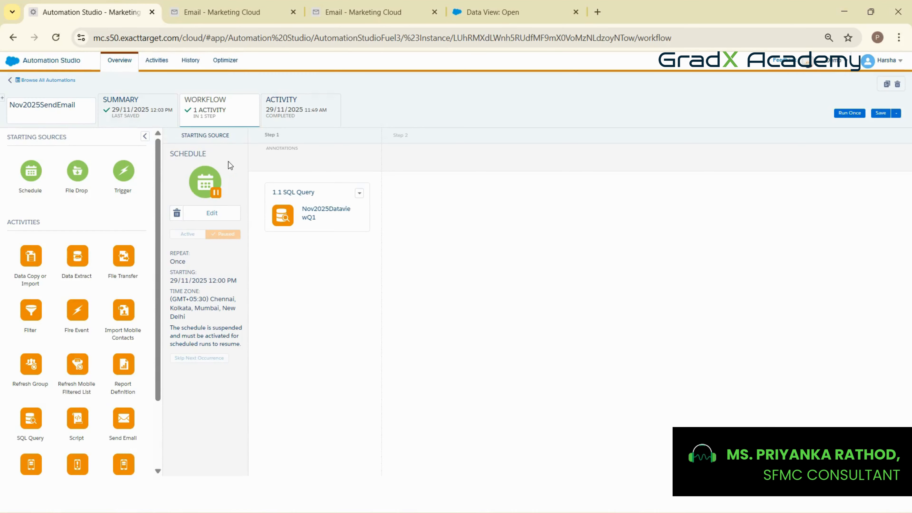
pyautogui.click(177, 213)
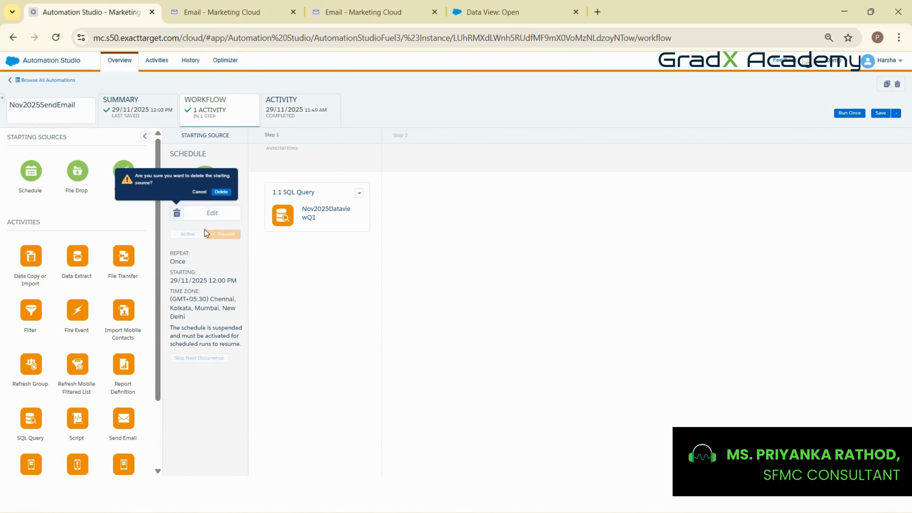
pyautogui.click(219, 191)
pyautogui.moveTo(76, 179); pyautogui.dragTo(206, 198)
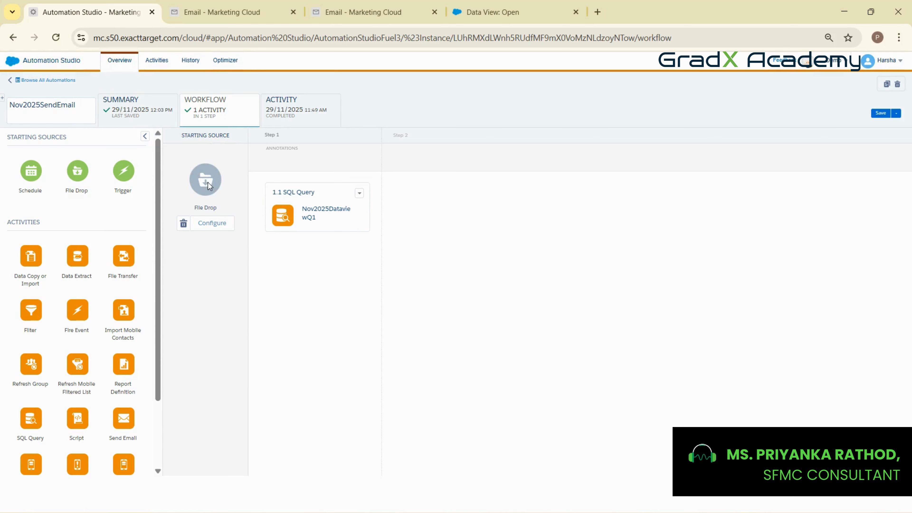
pyautogui.moveTo(30, 261); pyautogui.dragTo(391, 230)
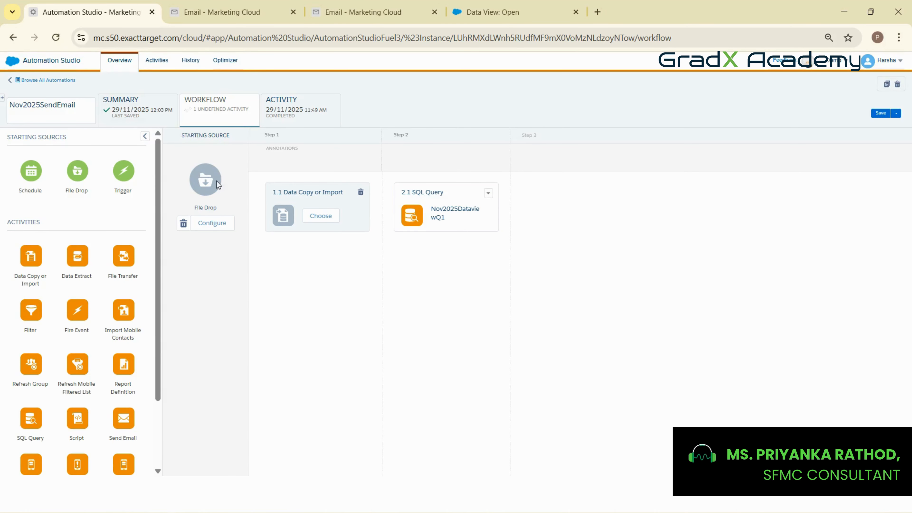
# Step: Examine the File Drop filename pattern options and the existing Data Copy or Import definitions without saving a choice
pyautogui.click(207, 222)
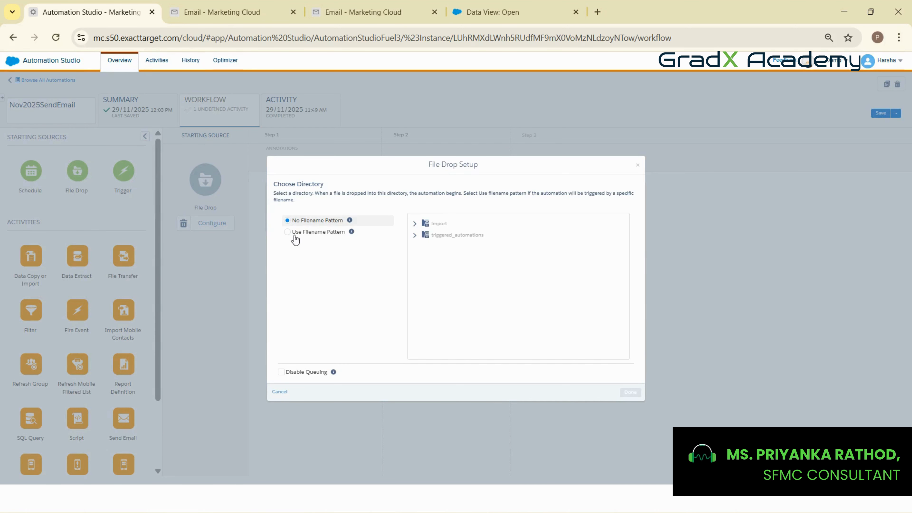
pyautogui.click(287, 232)
pyautogui.click(288, 220)
pyautogui.click(290, 232)
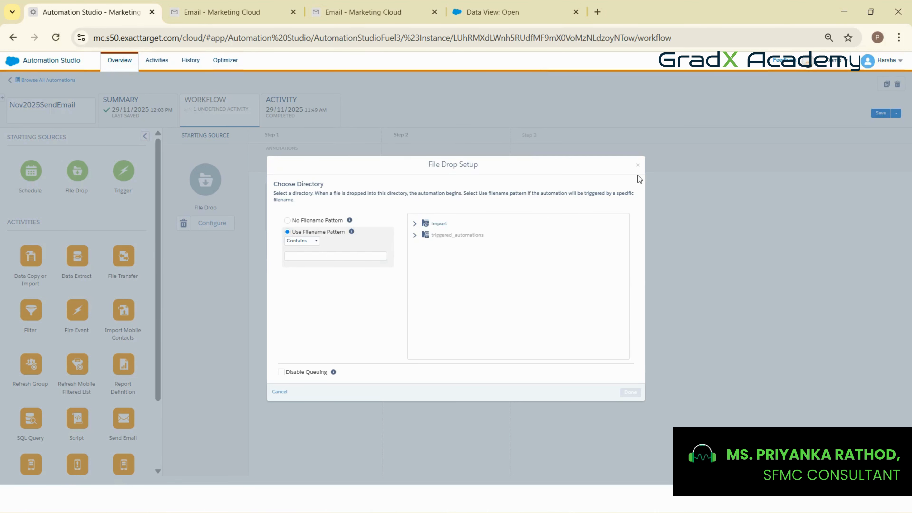
pyautogui.click(638, 166)
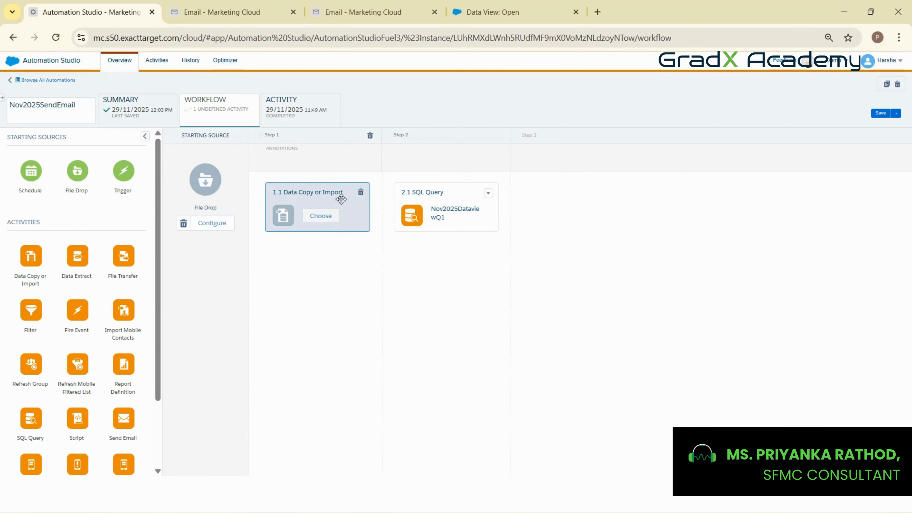
pyautogui.click(319, 219)
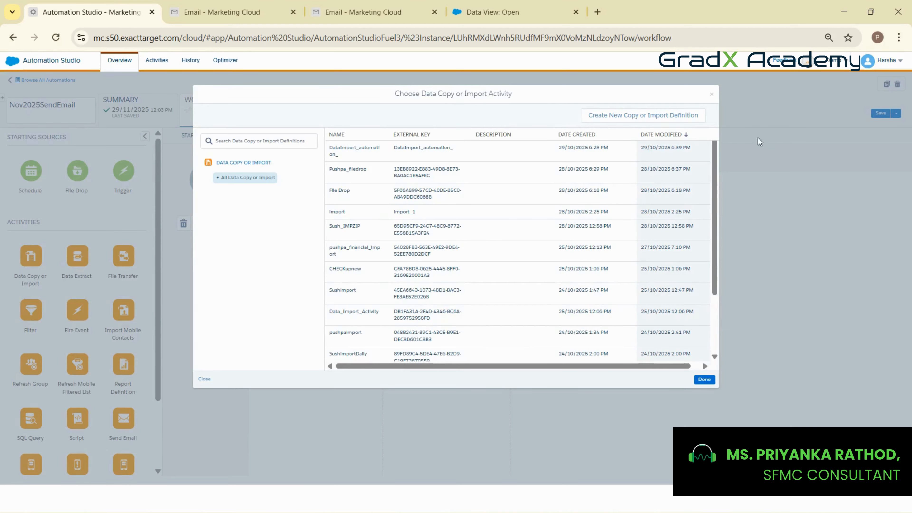
pyautogui.click(712, 94)
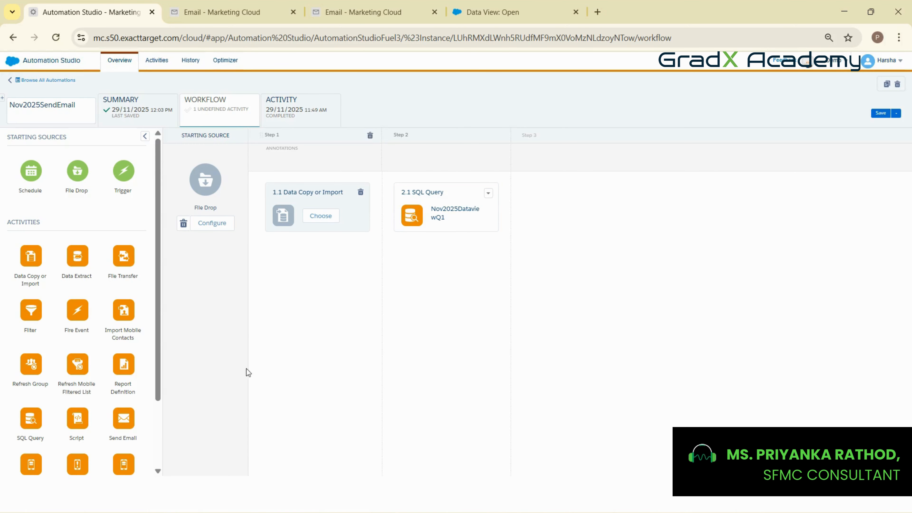
# Step: Add a File Transfer activity before Data Copy or Import and a Data Extract activity between it and the SQL query
pyautogui.moveTo(124, 256); pyautogui.dragTo(257, 205)
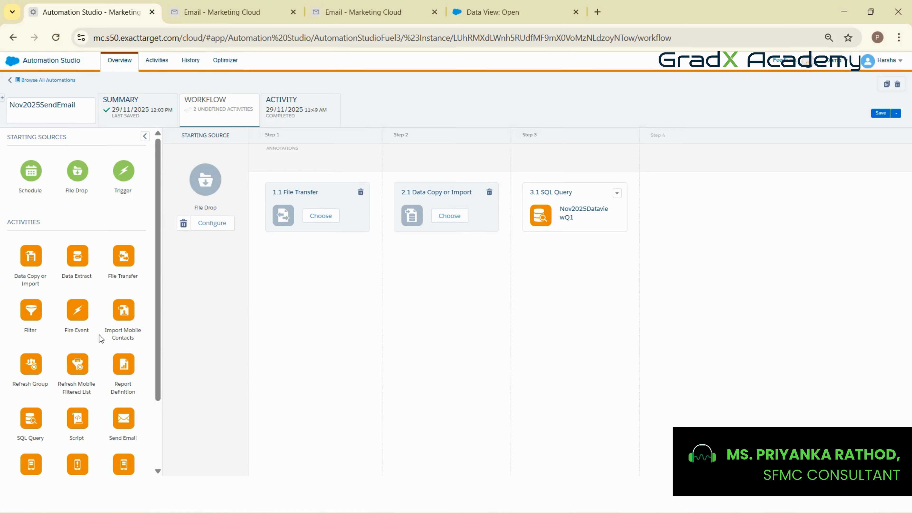
pyautogui.moveTo(77, 268); pyautogui.dragTo(508, 221)
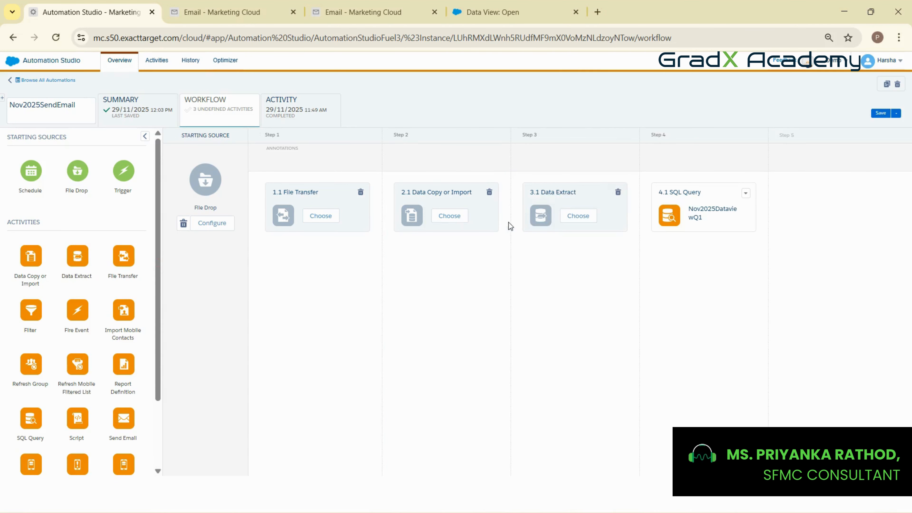
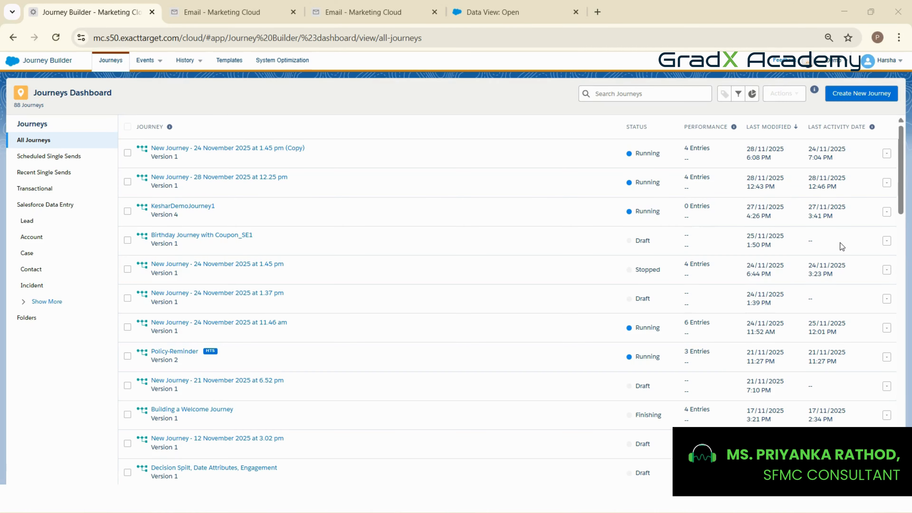
# Step: Create a new Multi-Step Journey with a Data Extension entry source and open its data extension selection
pyautogui.click(842, 97)
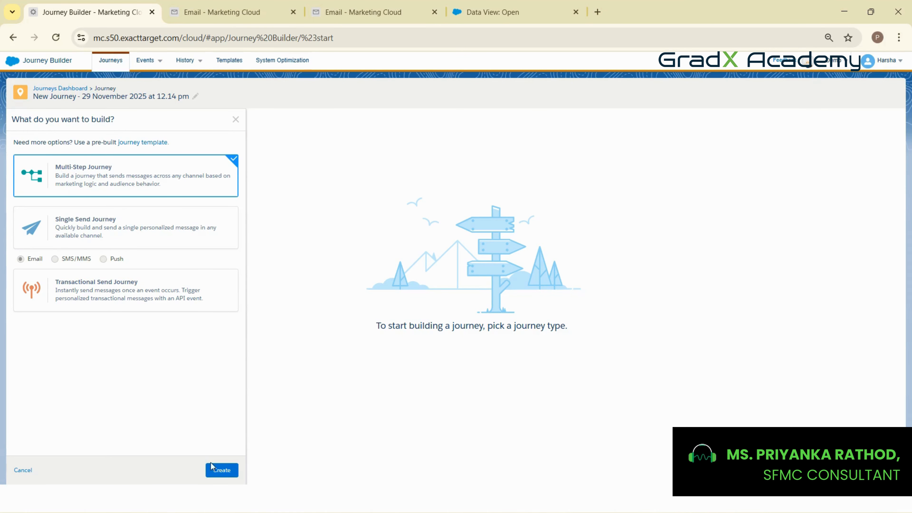
pyautogui.click(217, 471)
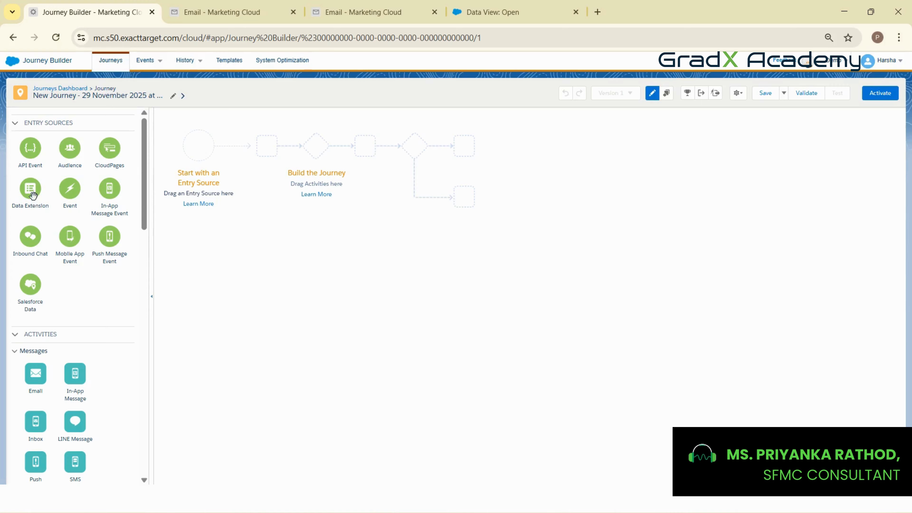
pyautogui.moveTo(29, 191); pyautogui.dragTo(199, 151)
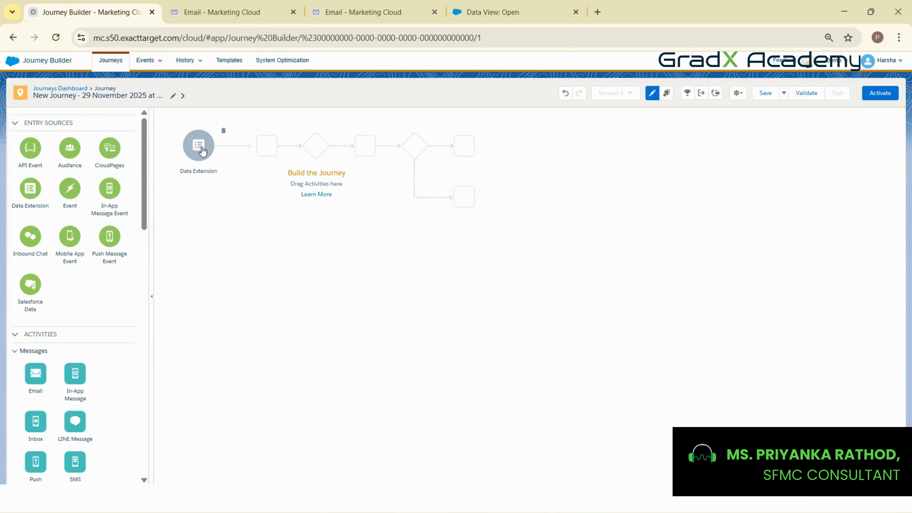
pyautogui.click(202, 147)
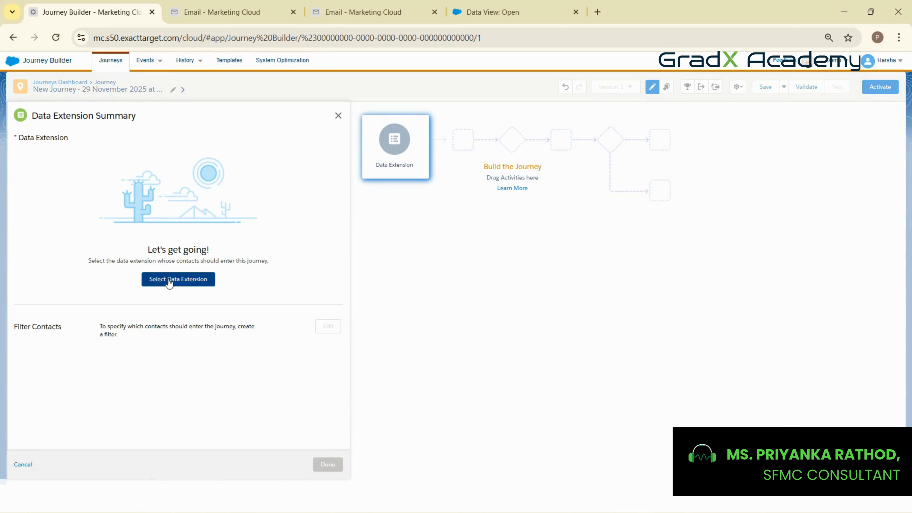
pyautogui.click(169, 282)
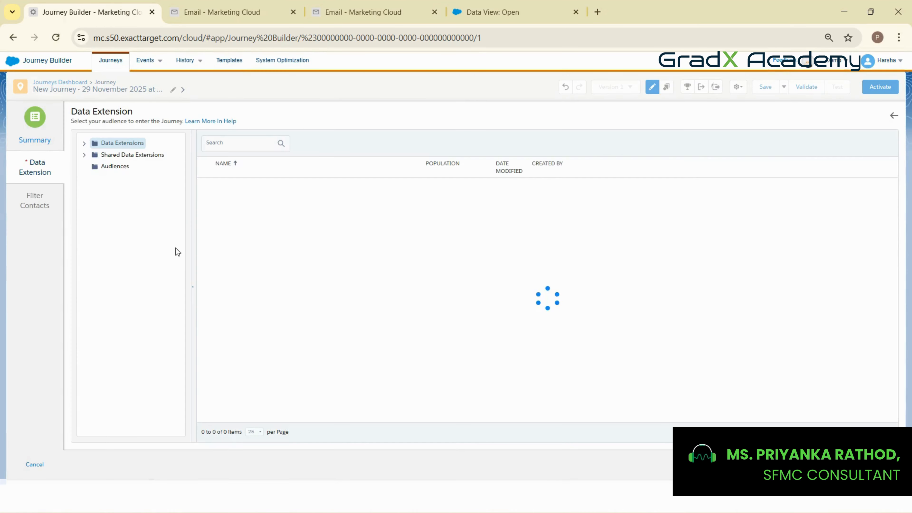
pyautogui.click(323, 193)
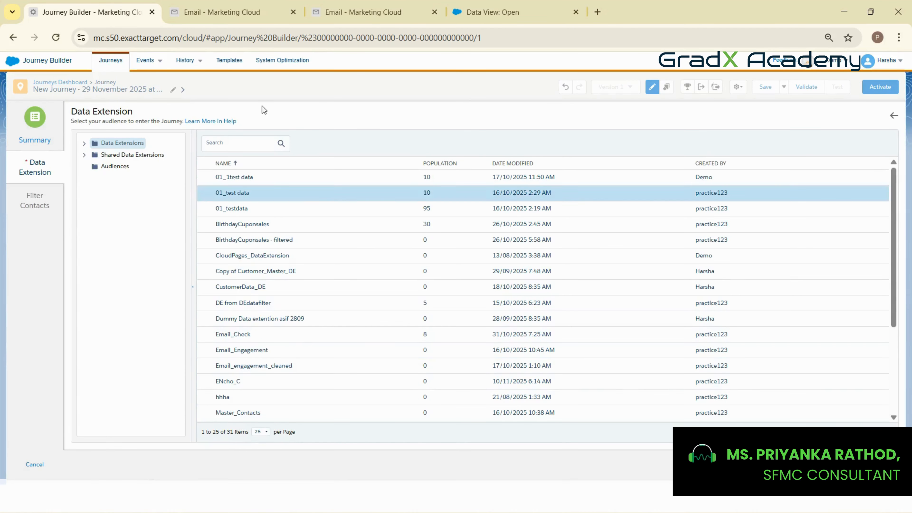
# Step: Examine the records of Nov2025TargetedDataViewDE in the Nov2025 folder of Email Studio
pyautogui.click(260, 10)
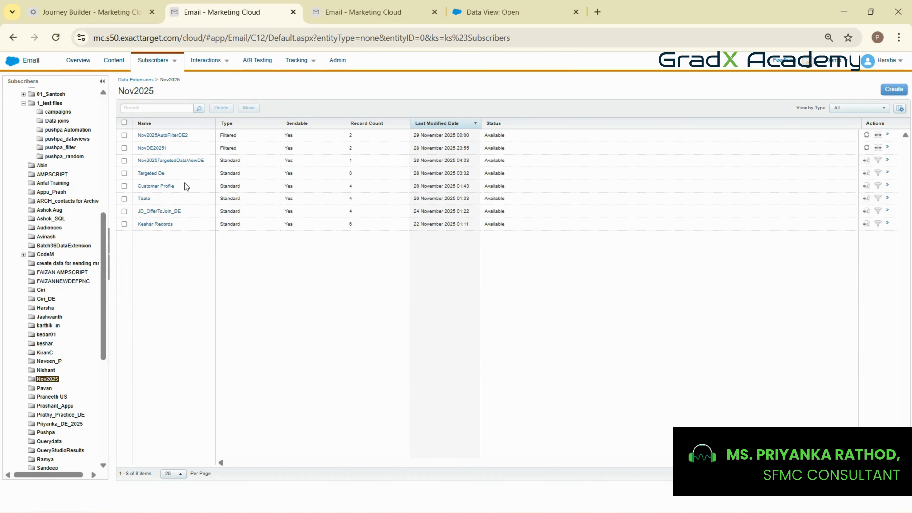
pyautogui.doubleClick(351, 161)
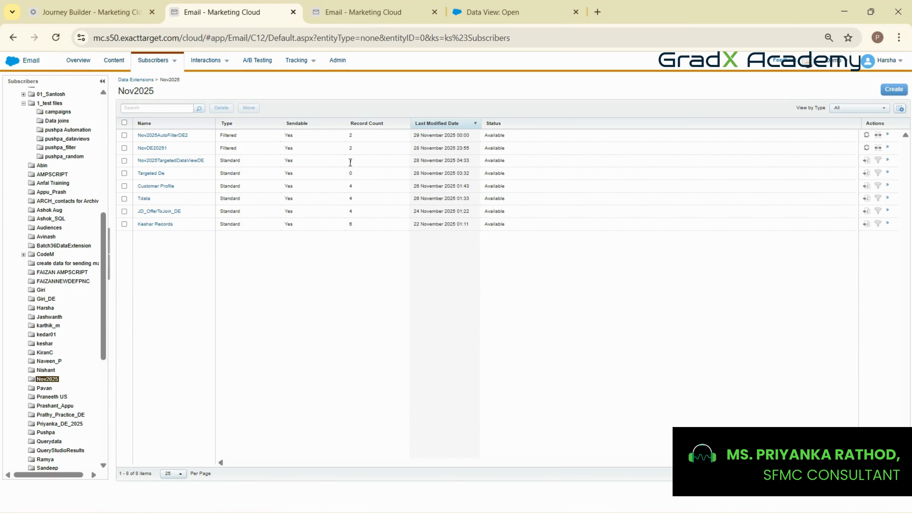
pyautogui.click(181, 161)
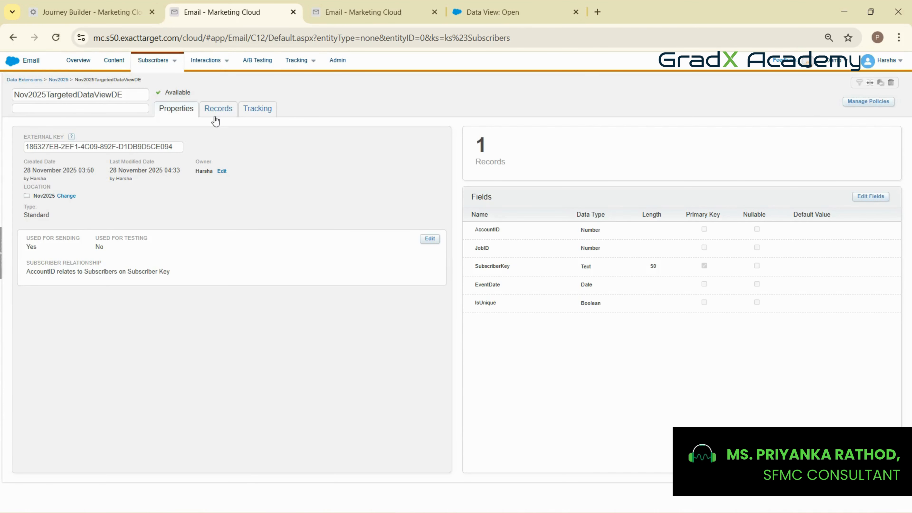
pyautogui.click(217, 114)
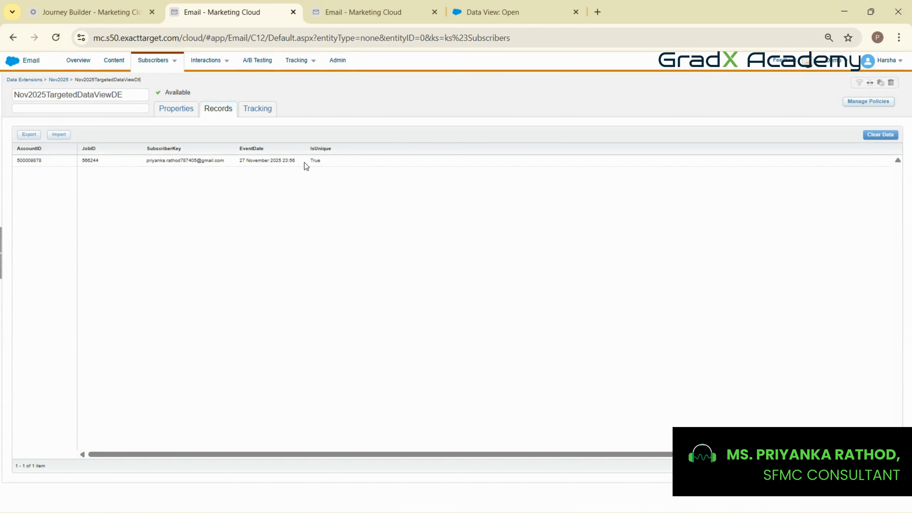
pyautogui.moveTo(305, 163); pyautogui.dragTo(23, 162)
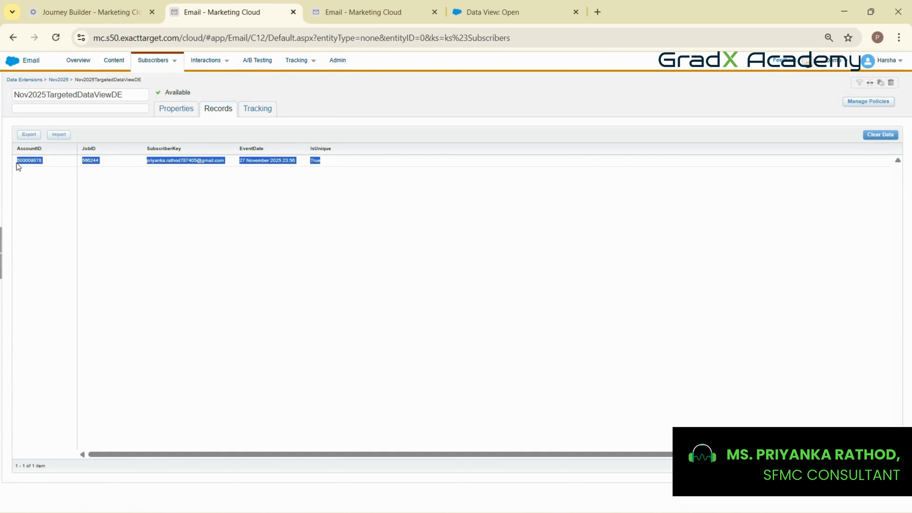
pyautogui.click(205, 216)
pyautogui.moveTo(363, 161); pyautogui.dragTo(9, 163)
pyautogui.click(271, 189)
pyautogui.moveTo(333, 168); pyautogui.dragTo(18, 166)
pyautogui.click(157, 204)
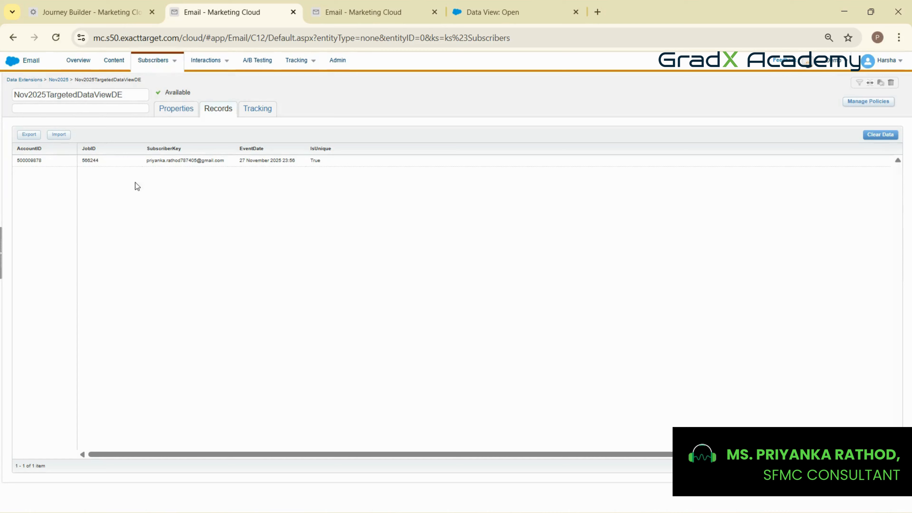
pyautogui.moveTo(136, 182); pyautogui.dragTo(125, 197)
pyautogui.click(125, 197)
pyautogui.moveTo(341, 160); pyautogui.dragTo(7, 162)
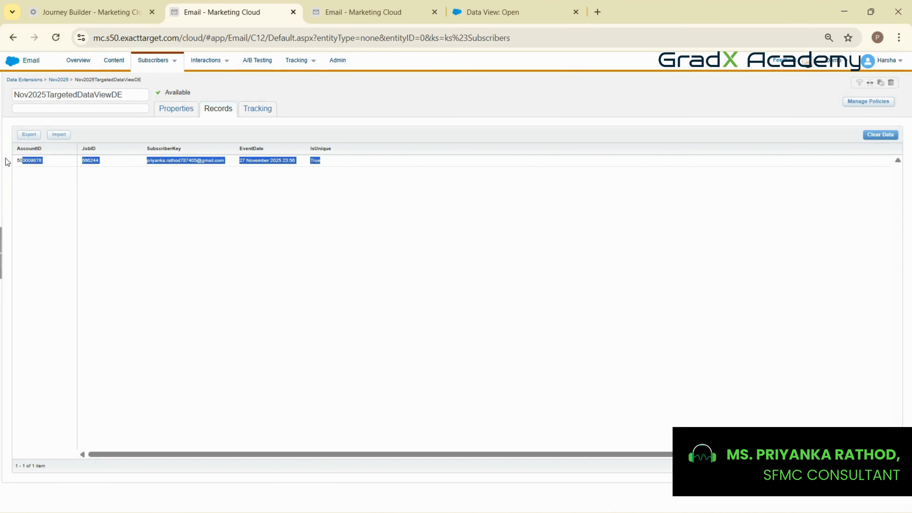
pyautogui.click(174, 208)
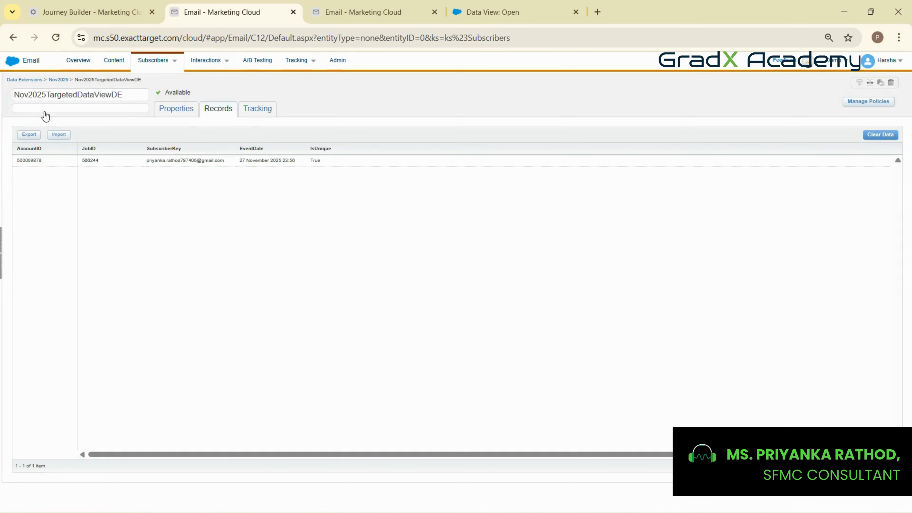
# Step: Review the JD_OfferToJoin_DE records in the Nov2025 folder, focusing on the OfferStatus column
pyautogui.click(58, 79)
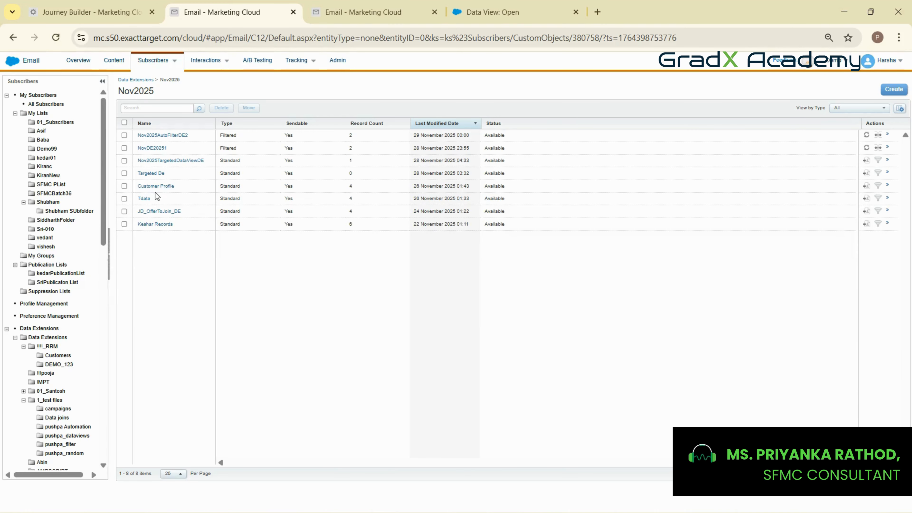
pyautogui.click(155, 212)
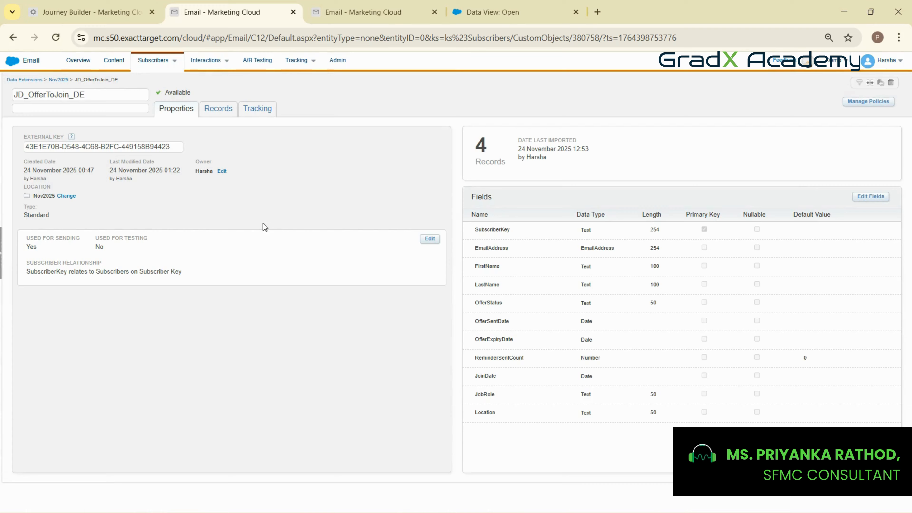
pyautogui.click(217, 114)
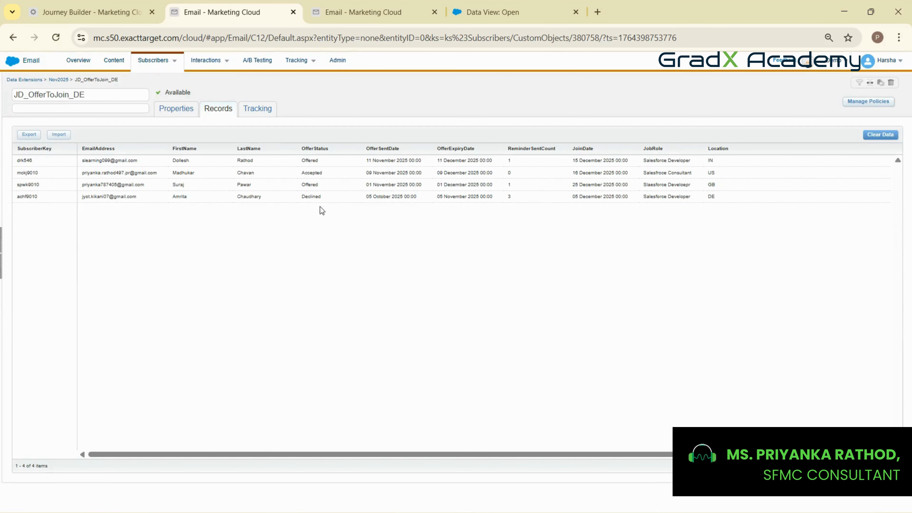
pyautogui.moveTo(322, 197); pyautogui.dragTo(301, 160)
pyautogui.click(287, 227)
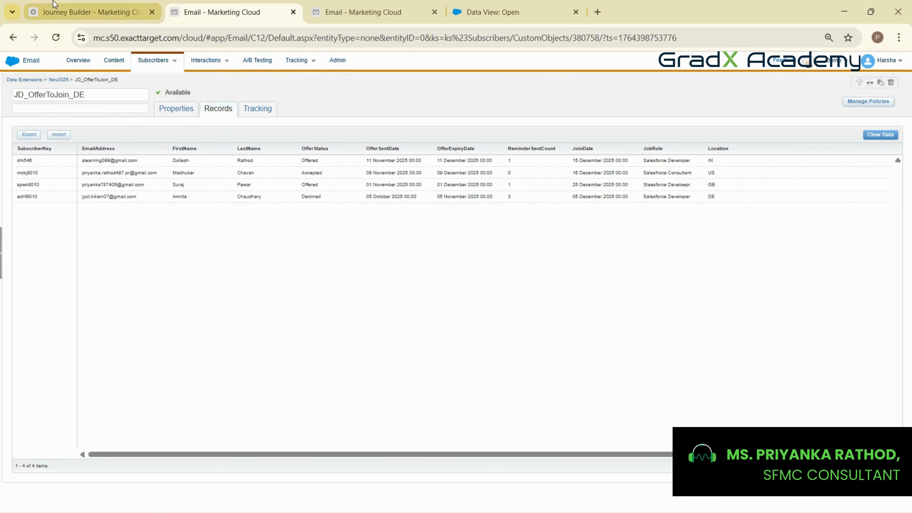
# Step: Set JD_OfferToJoin_DE from the Nov2025 folder as the data extension for the journey's entry source
pyautogui.click(86, 12)
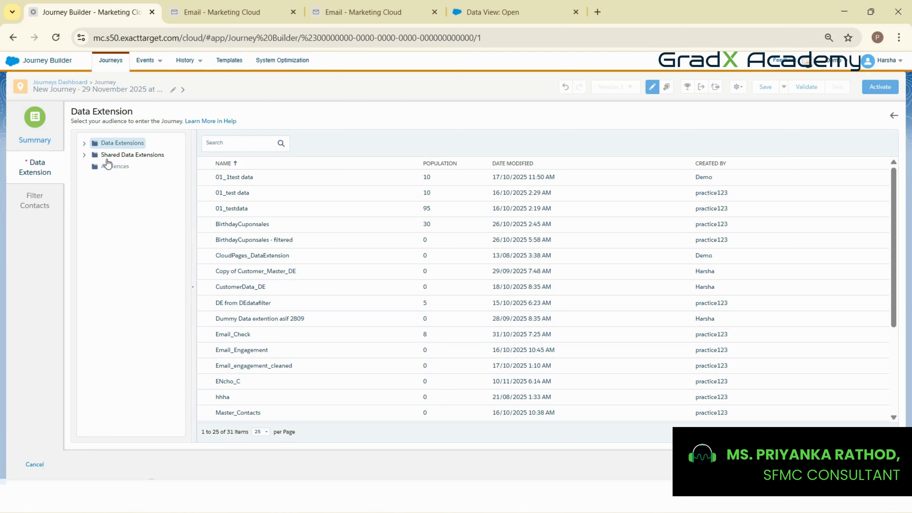
pyautogui.click(84, 144)
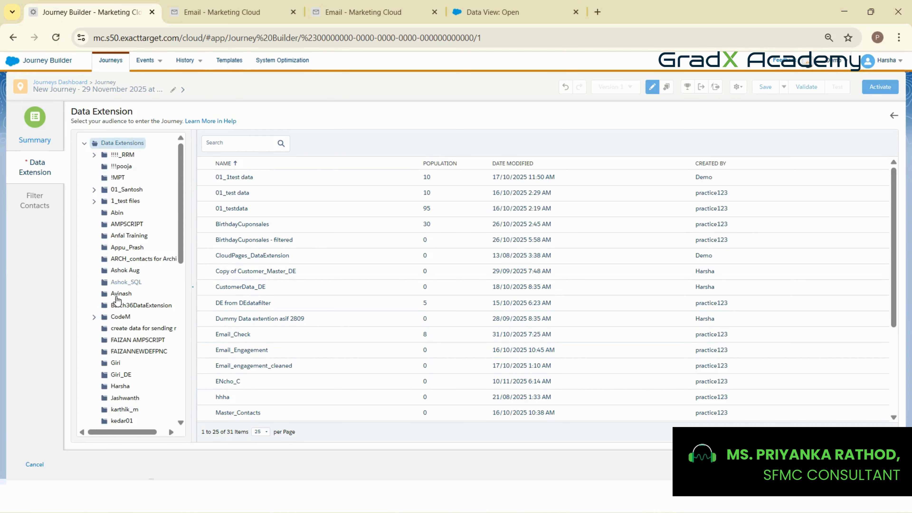
pyautogui.scroll(-5, 119, 287)
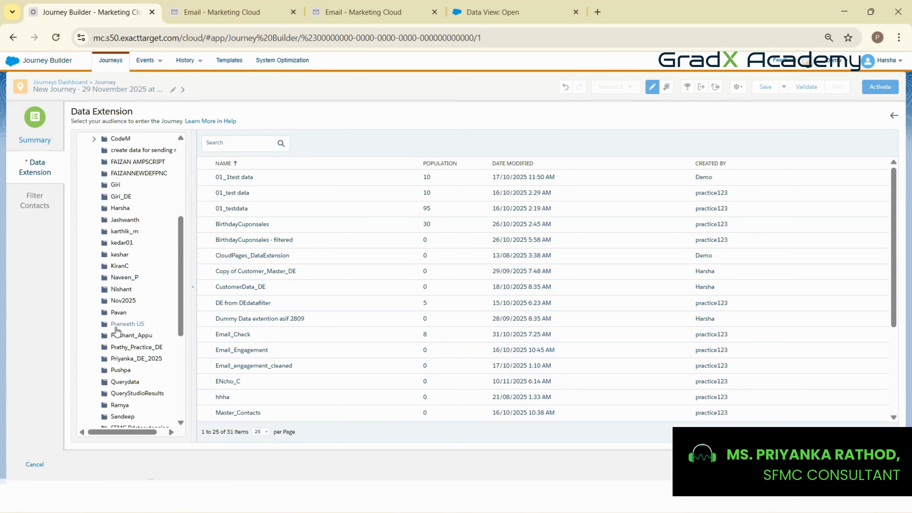
pyautogui.click(119, 302)
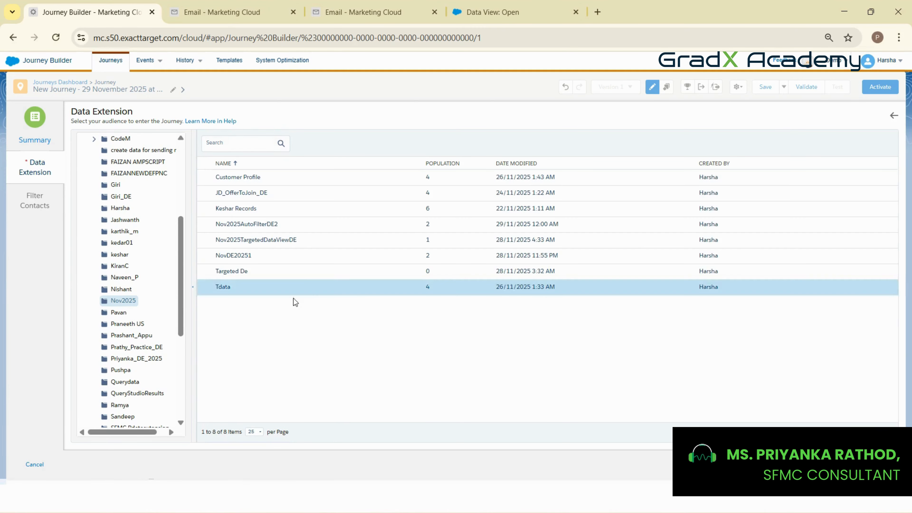
pyautogui.click(253, 194)
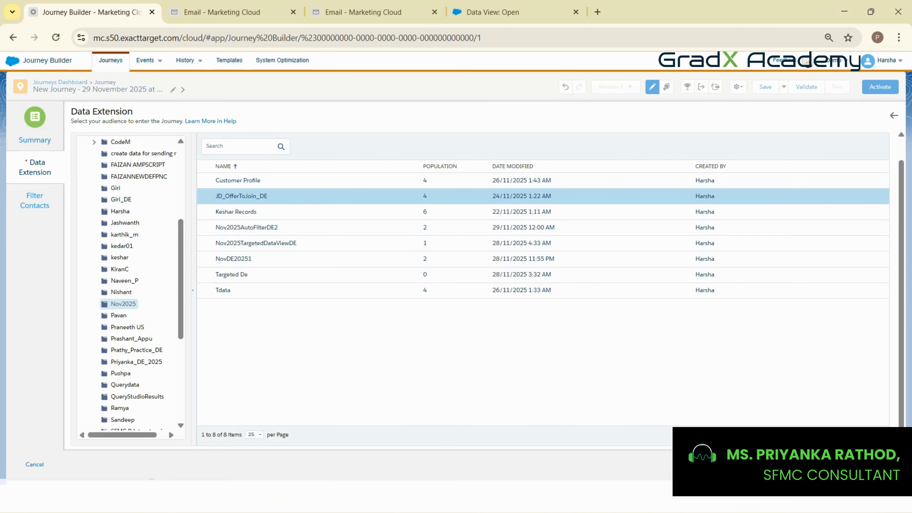
pyautogui.click(877, 465)
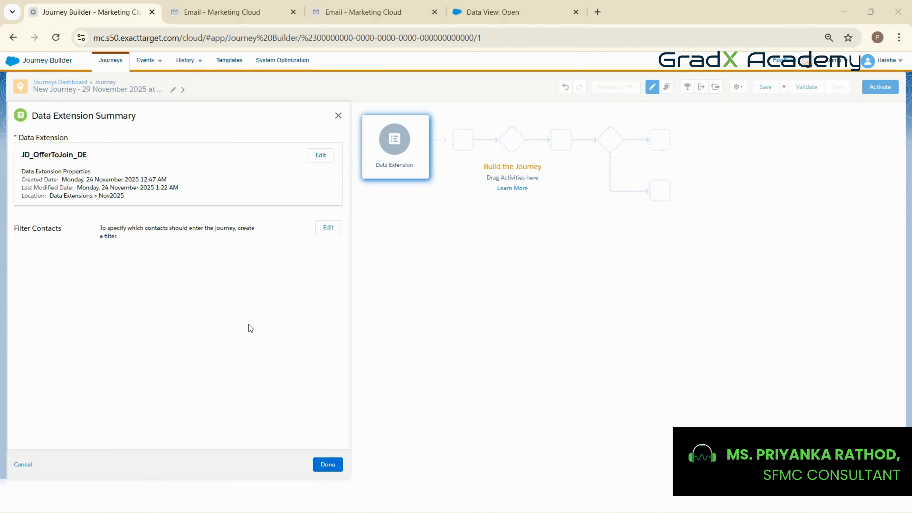
pyautogui.click(327, 468)
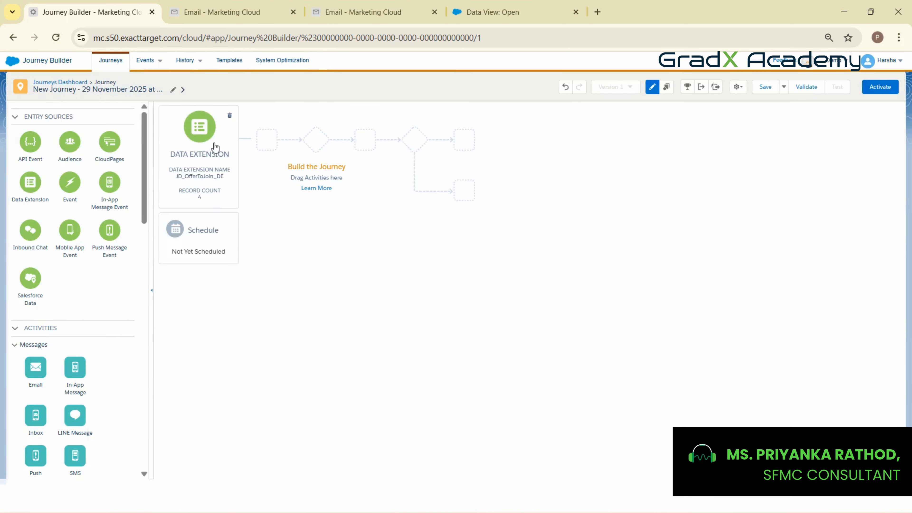
# Step: Add a Decision Split directly after the Data Extension entry source and open the criteria for Path 1
pyautogui.scroll(-10, 61, 411)
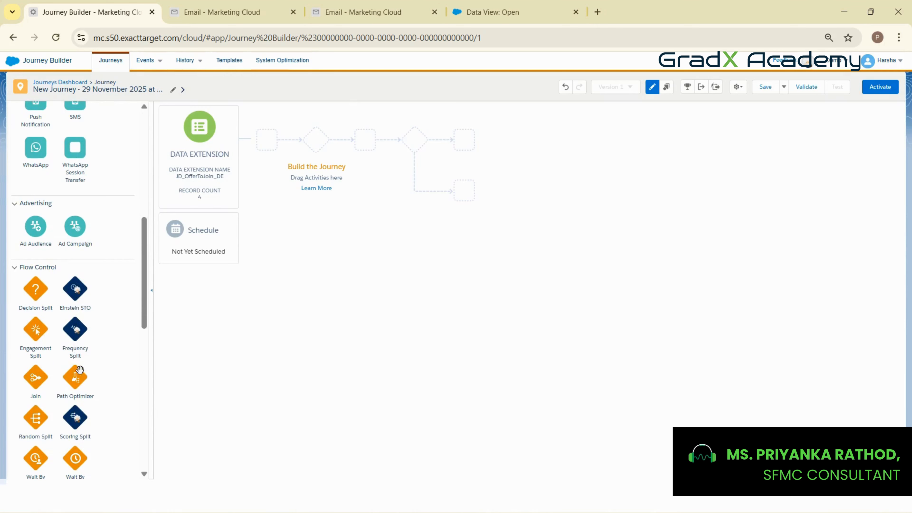
pyautogui.scroll(-4, 78, 342)
pyautogui.scroll(1, 75, 270)
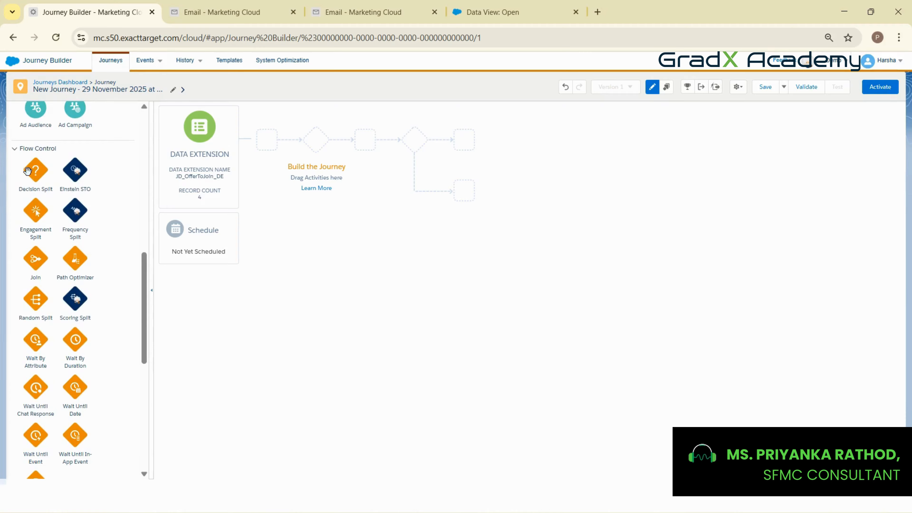
pyautogui.moveTo(27, 170); pyautogui.dragTo(243, 146)
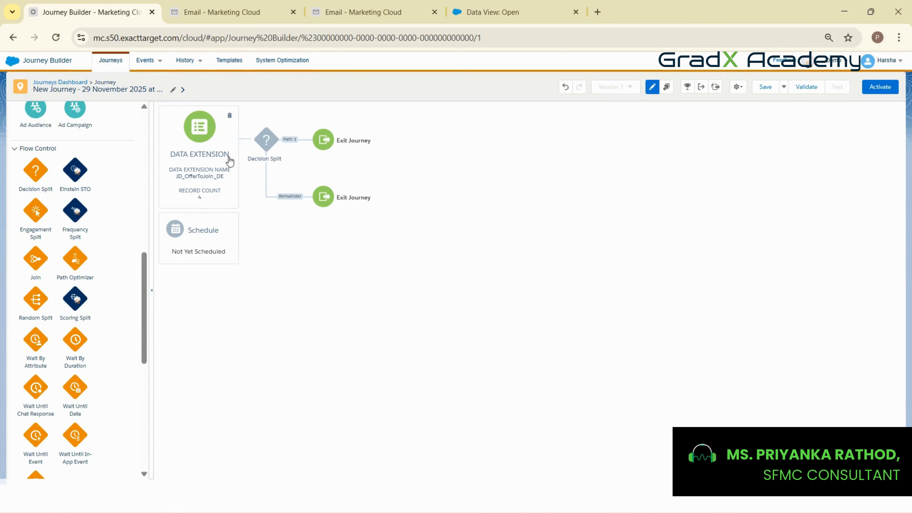
pyautogui.click(266, 140)
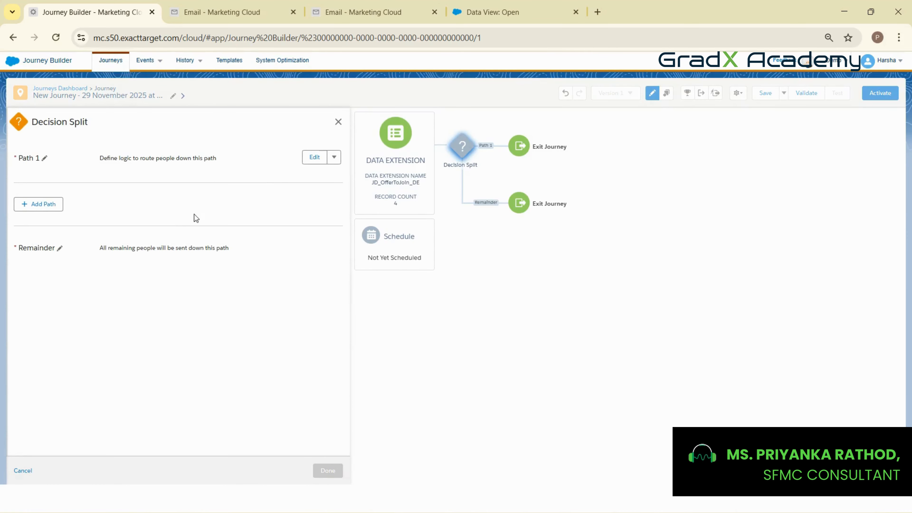
pyautogui.click(312, 157)
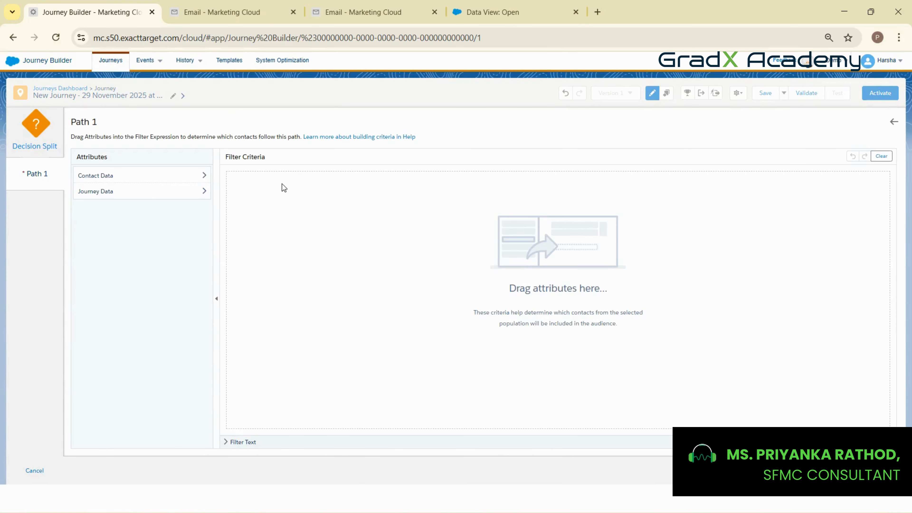
# Step: Add the LastName attribute from the journey's entry data to the Path 1 filter criteria
pyautogui.click(118, 194)
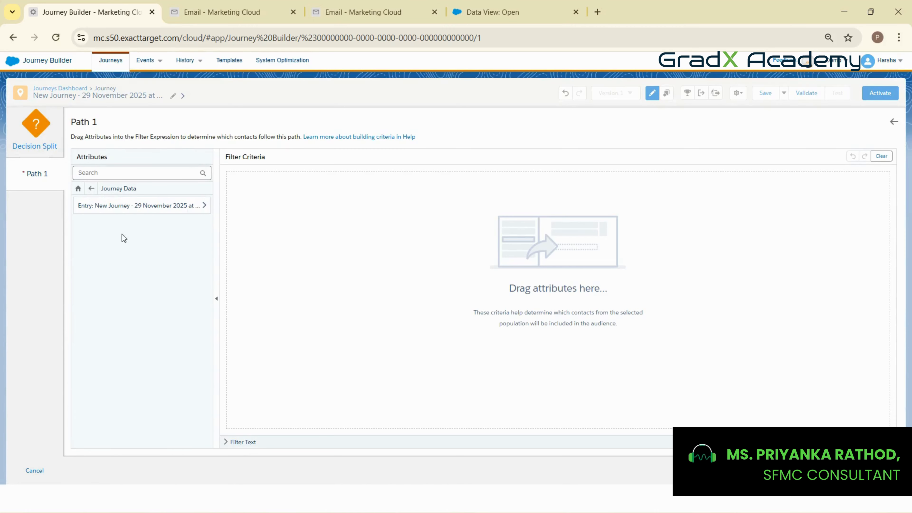
pyautogui.click(136, 215)
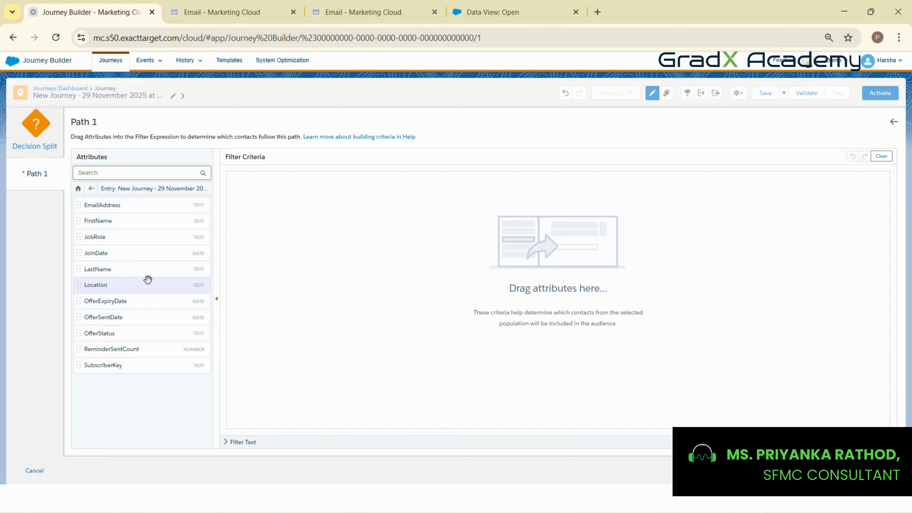
pyautogui.moveTo(130, 270); pyautogui.dragTo(310, 219)
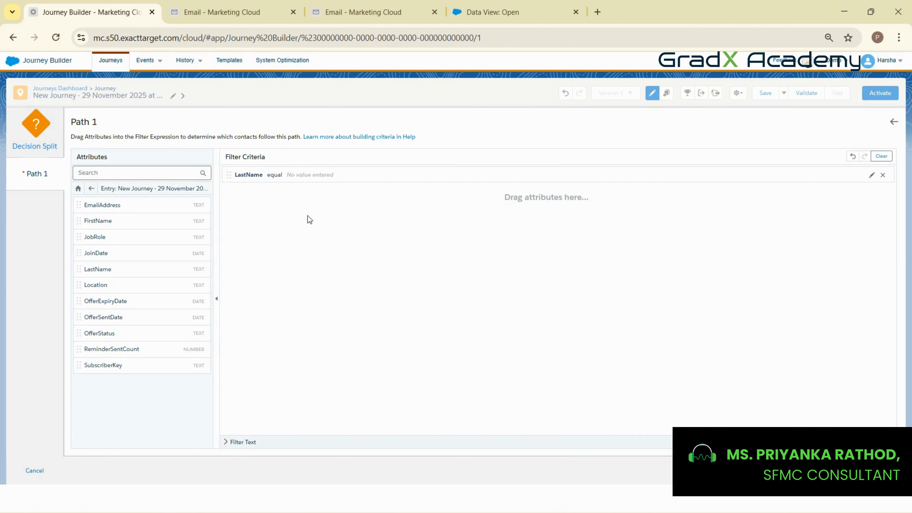
# Step: Set the LastName condition to equal the last name copied from the Declined record in JD_OfferToJoin_DE
pyautogui.click(309, 178)
pyautogui.click(261, 8)
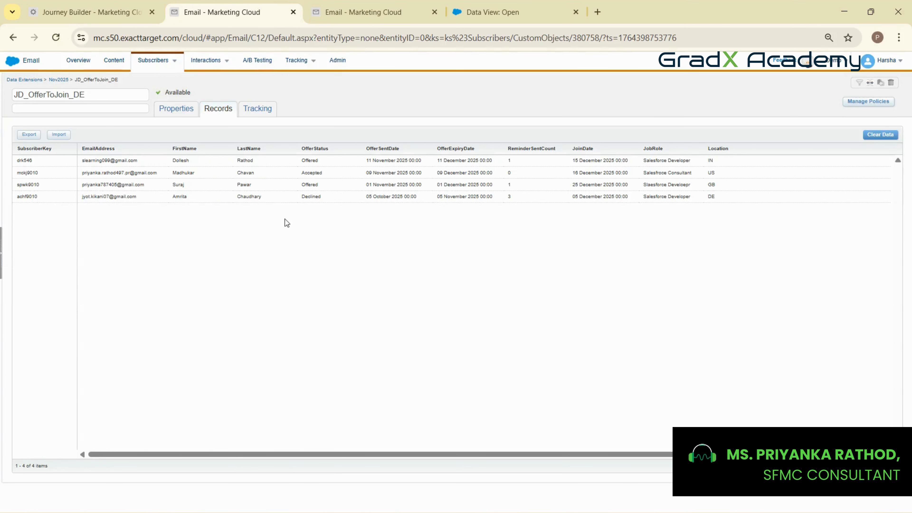
pyautogui.doubleClick(245, 161)
pyautogui.doubleClick(253, 198)
pyautogui.hotkey('ctrl', 'c')
pyautogui.click(73, 3)
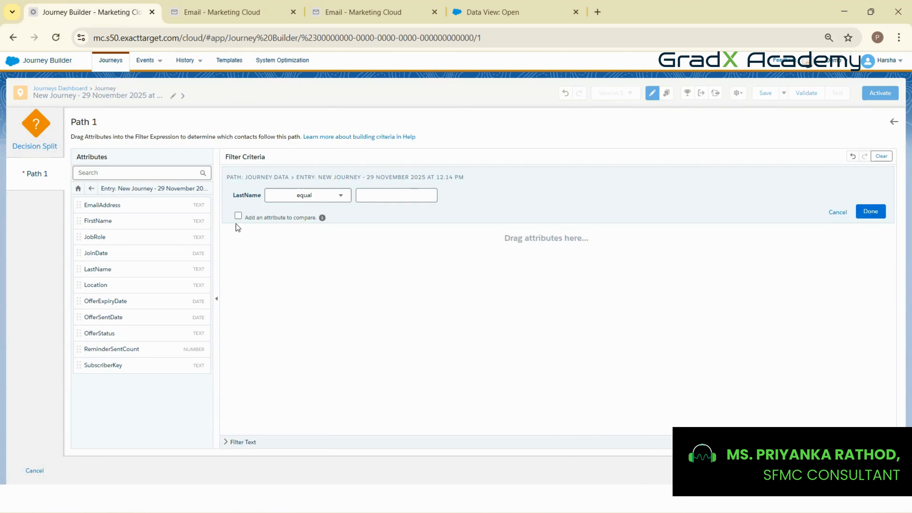
pyautogui.click(390, 195)
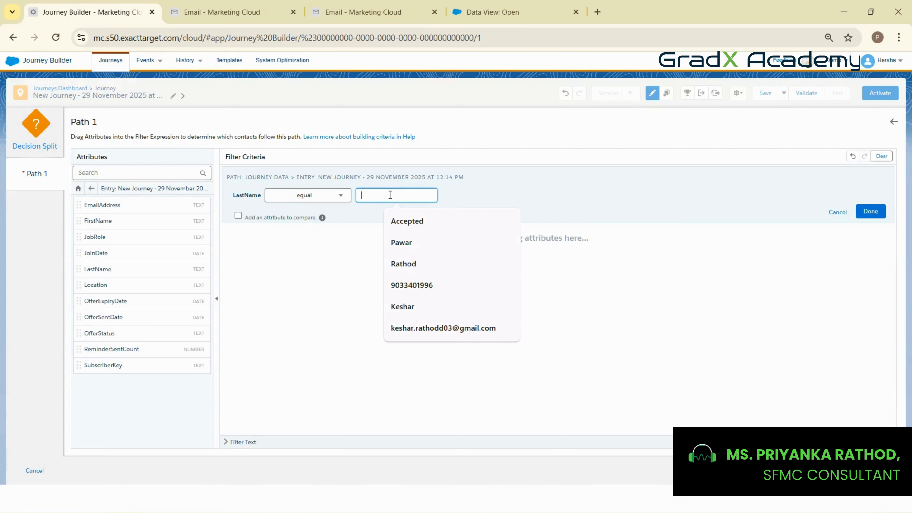
pyautogui.hotkey('ctrl', 'v')
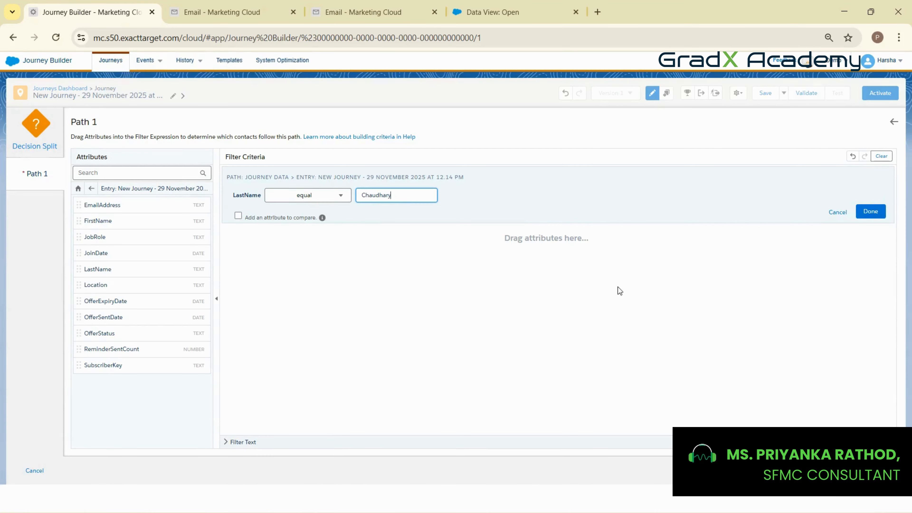
pyautogui.click(877, 217)
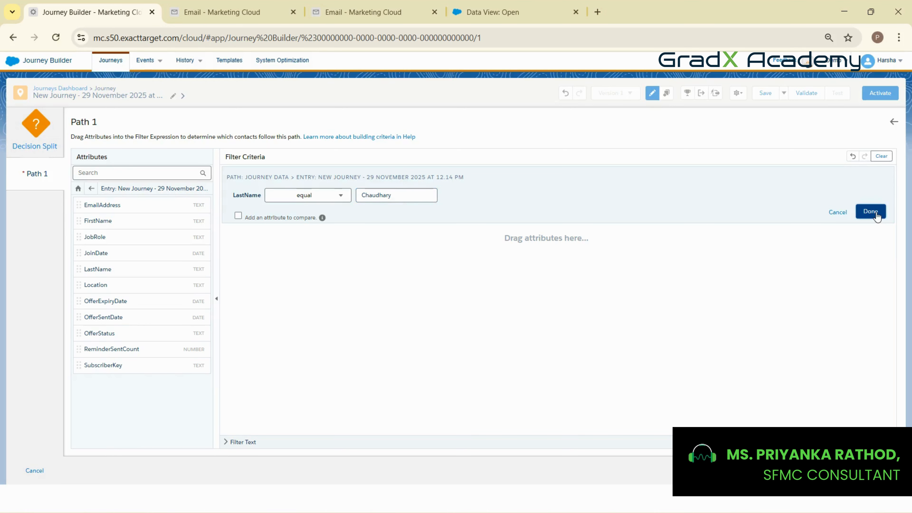
pyautogui.click(871, 212)
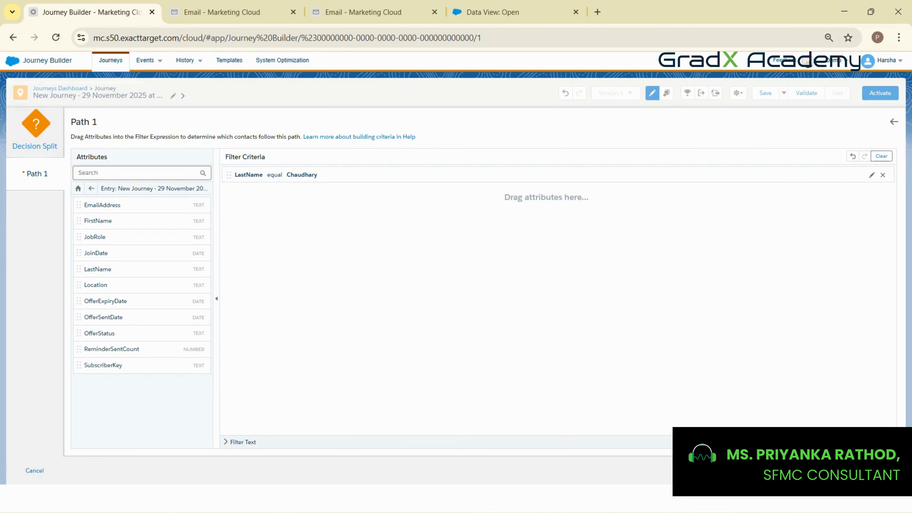
# Step: Accept the Path 1 criteria, rename the Decision Split's remainder path to "other Surname" and save the split
pyautogui.press('super+Down')
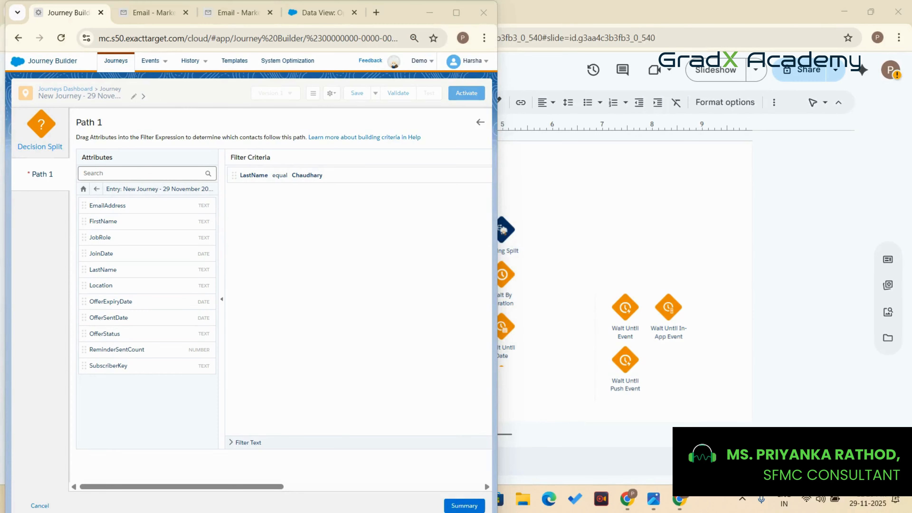
pyautogui.click(465, 506)
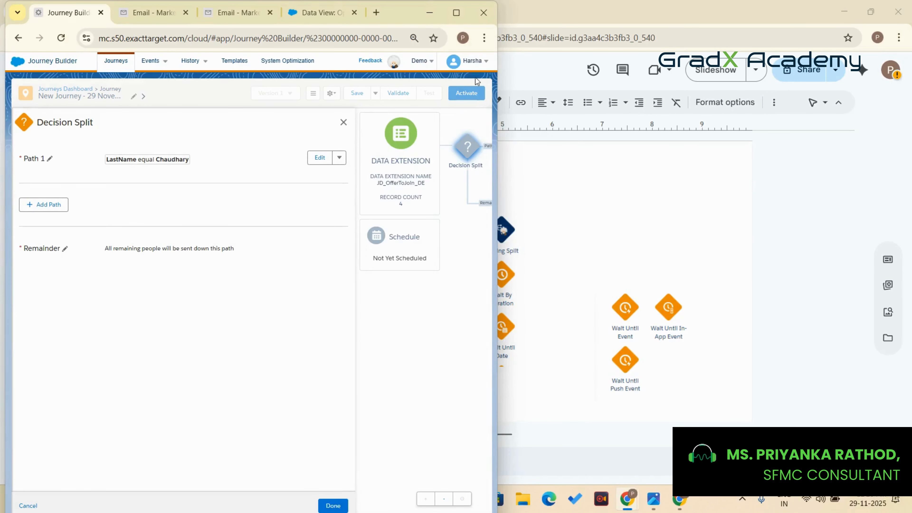
pyautogui.click(456, 12)
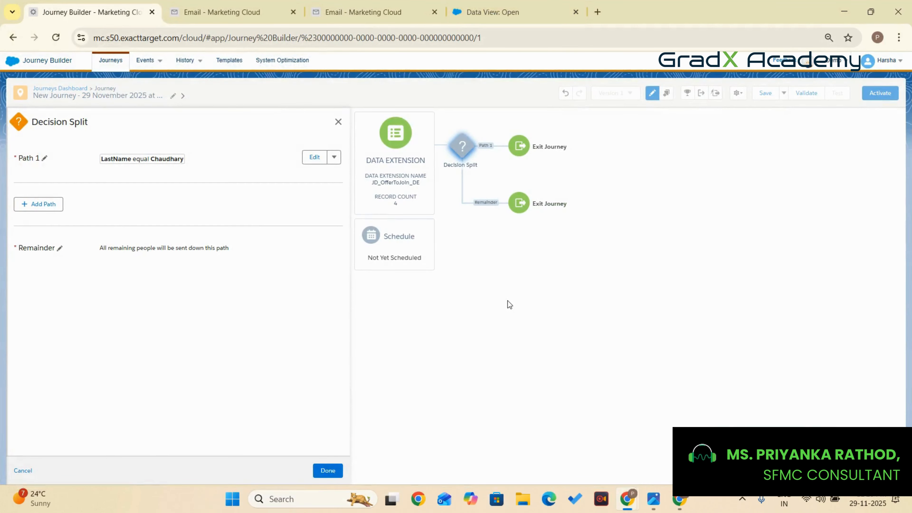
pyautogui.click(60, 248)
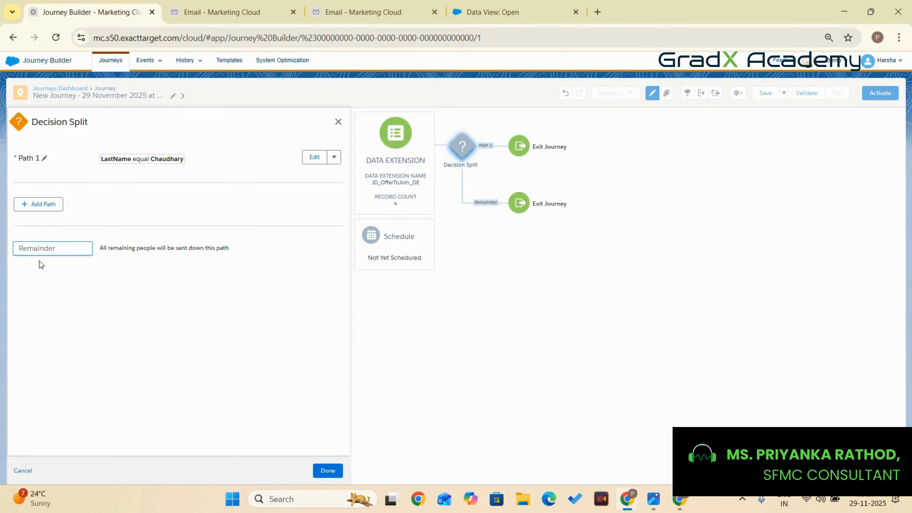
pyautogui.write('other')
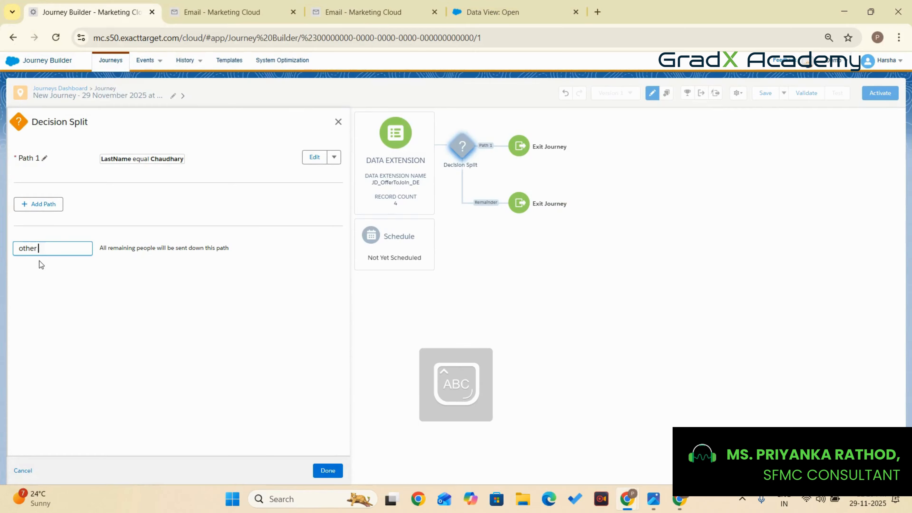
pyautogui.write(' Surname')
pyautogui.click(328, 472)
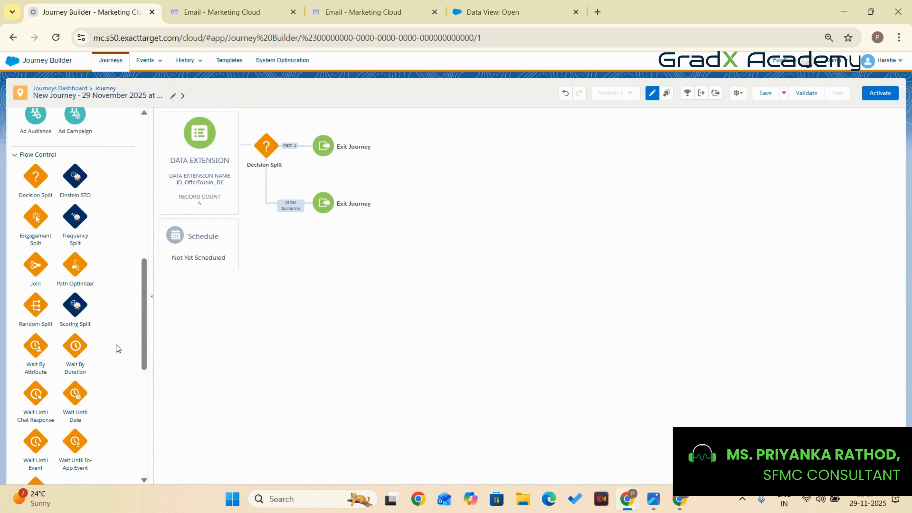
# Step: Add an Email activity to both the Path 1 and other Surname branches of the Decision Split
pyautogui.scroll(8, 124, 295)
pyautogui.moveTo(43, 213); pyautogui.dragTo(300, 150)
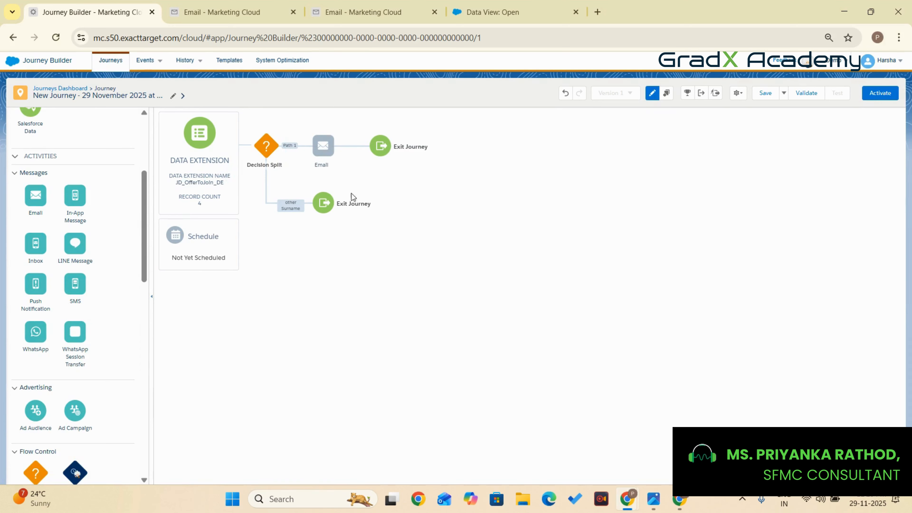
pyautogui.moveTo(34, 196); pyautogui.dragTo(301, 210)
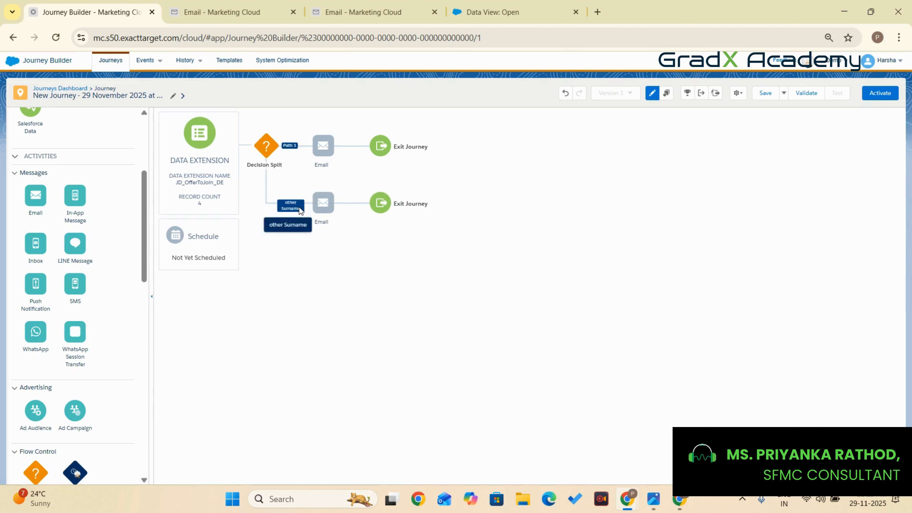
# Step: Assign the existing Offer Letter Email message to the Email activity on Path 1
pyautogui.click(324, 155)
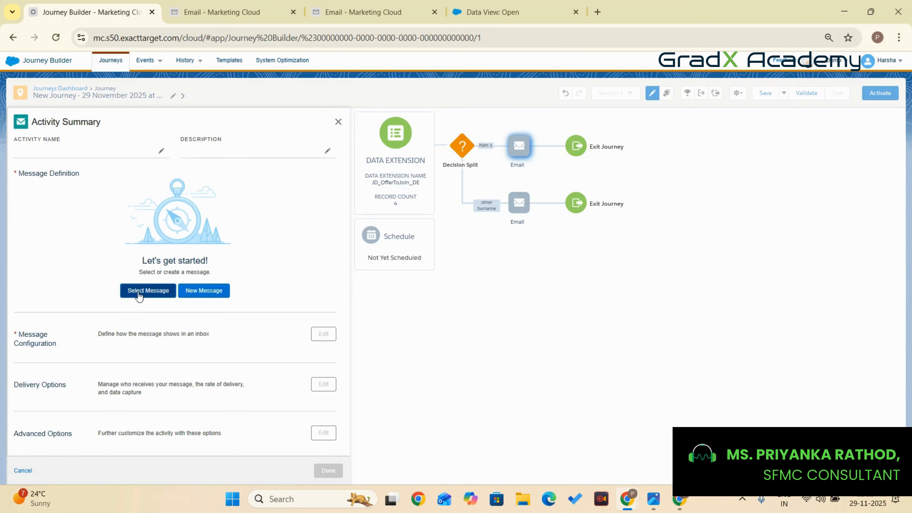
pyautogui.click(148, 291)
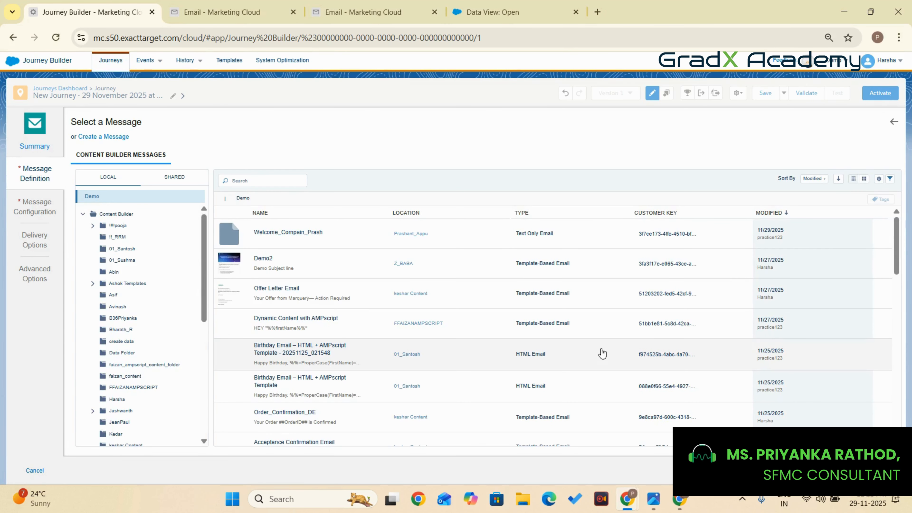
pyautogui.click(342, 300)
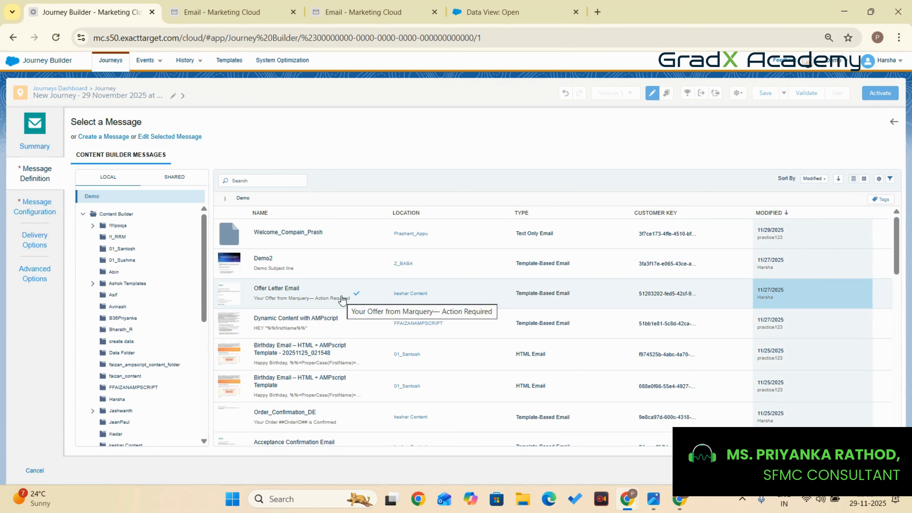
pyautogui.click(881, 471)
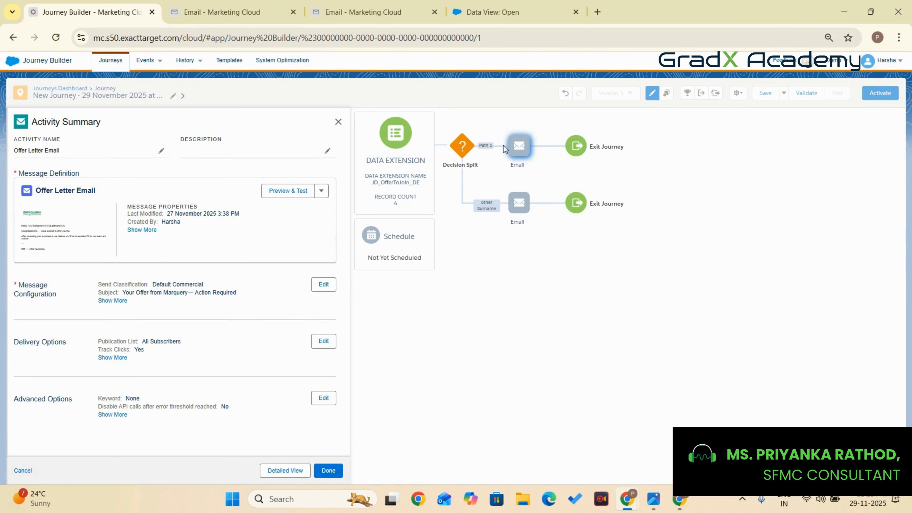
pyautogui.click(329, 471)
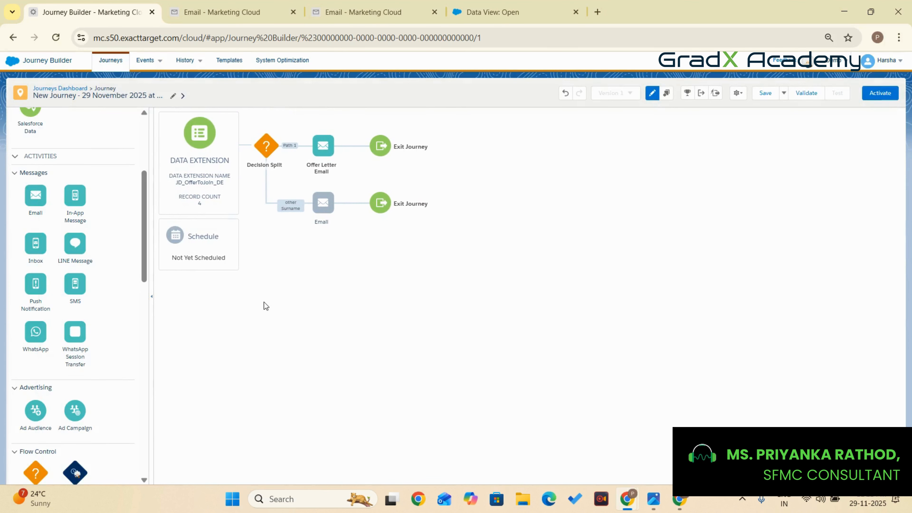
# Step: Assign the existing Acceptance Confirmation Email message to the Email activity on the other Surname path
pyautogui.click(323, 205)
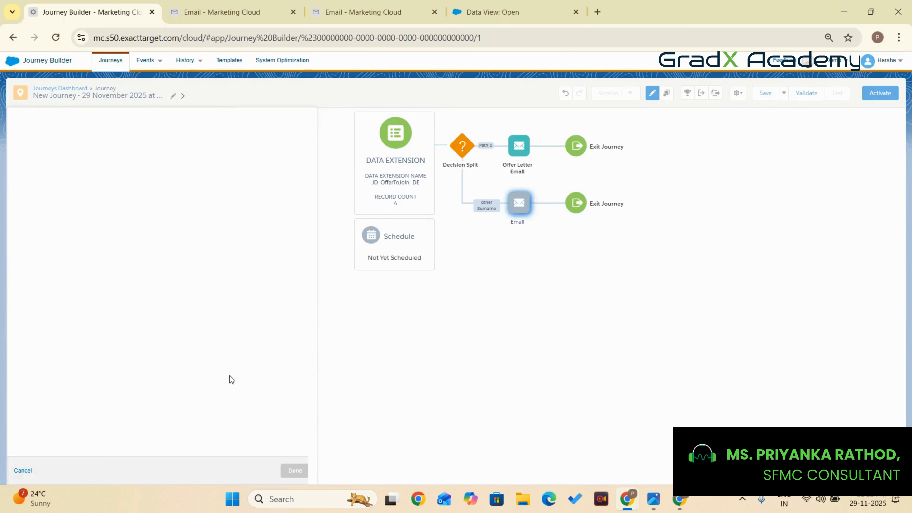
pyautogui.click(153, 295)
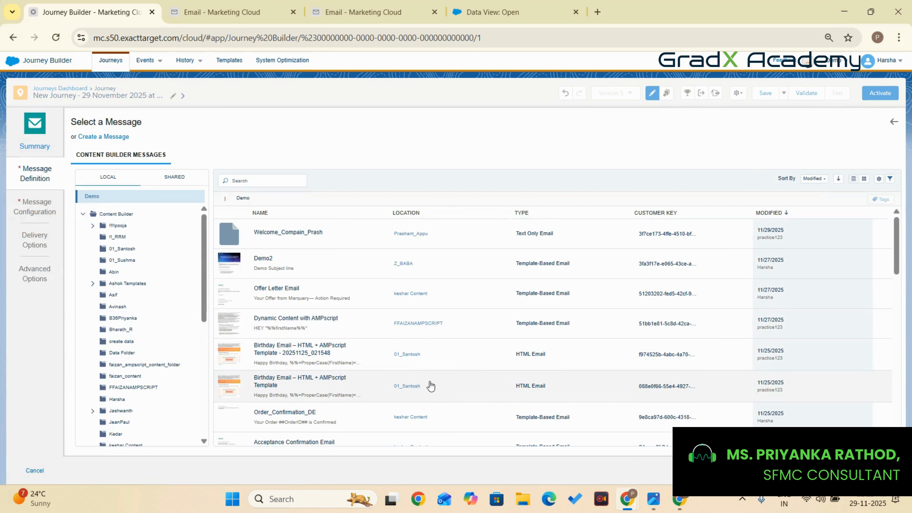
pyautogui.scroll(-2, 377, 347)
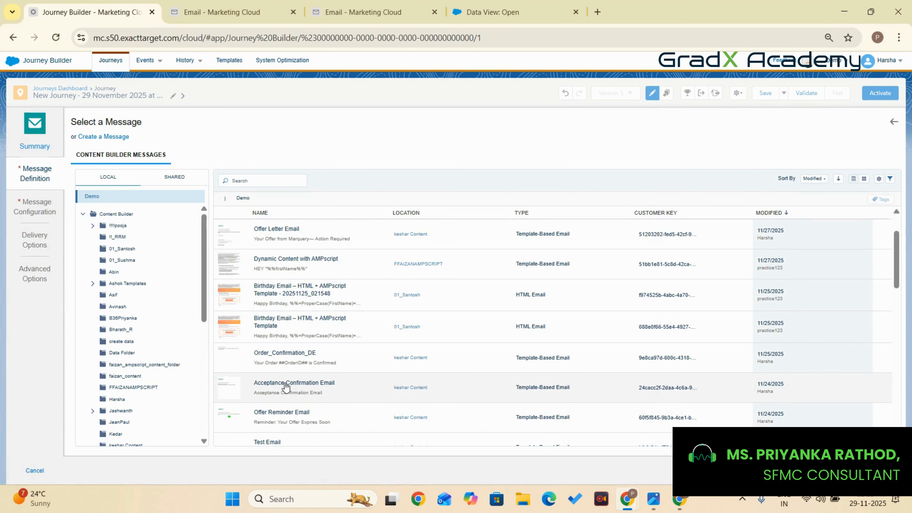
pyautogui.click(286, 387)
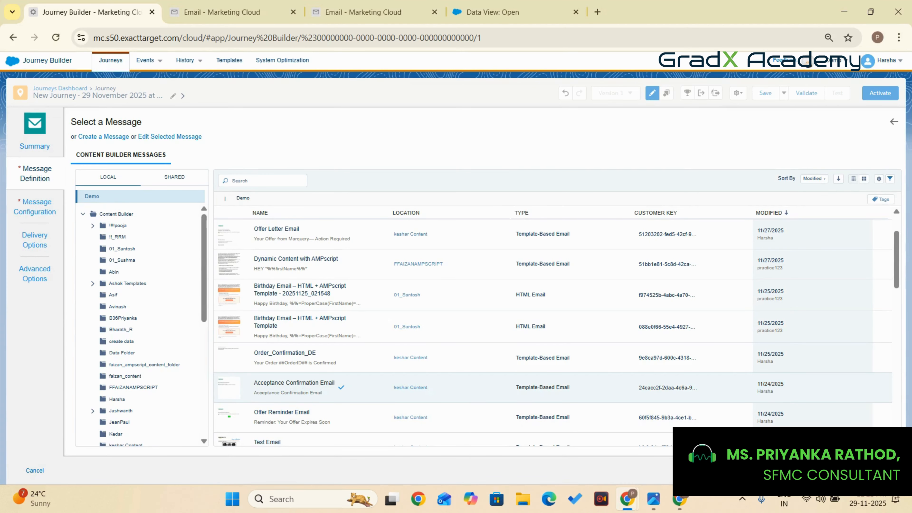
pyautogui.click(879, 471)
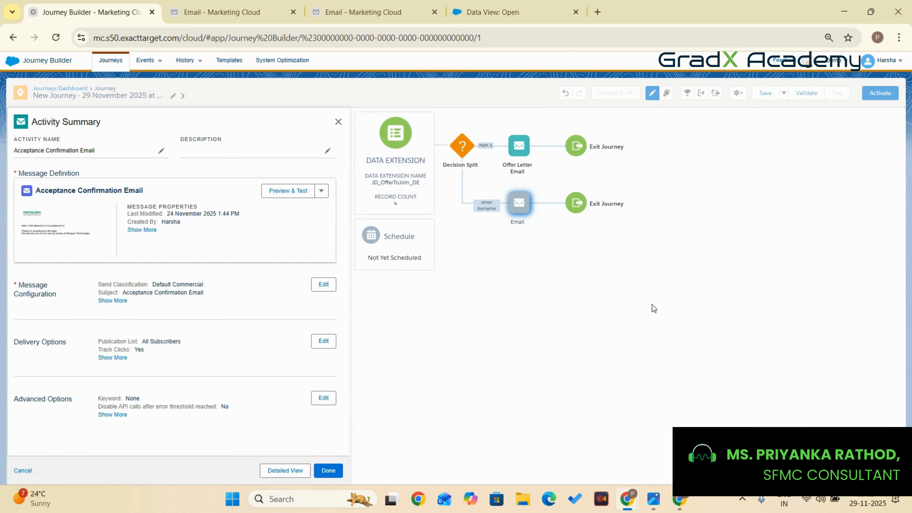
pyautogui.click(331, 469)
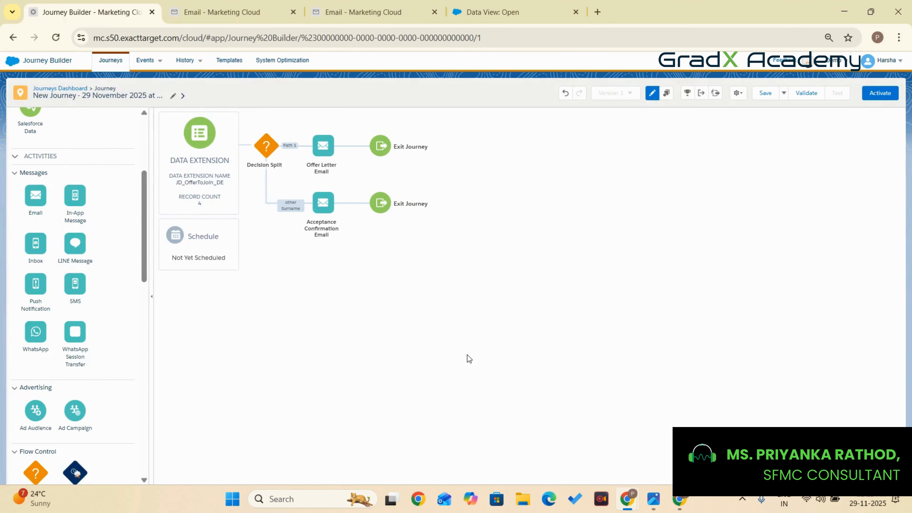
# Step: Add a Wait By Duration activity after the Offer Letter Email and another after the Acceptance Confirmation Email
pyautogui.scroll(-10, 74, 354)
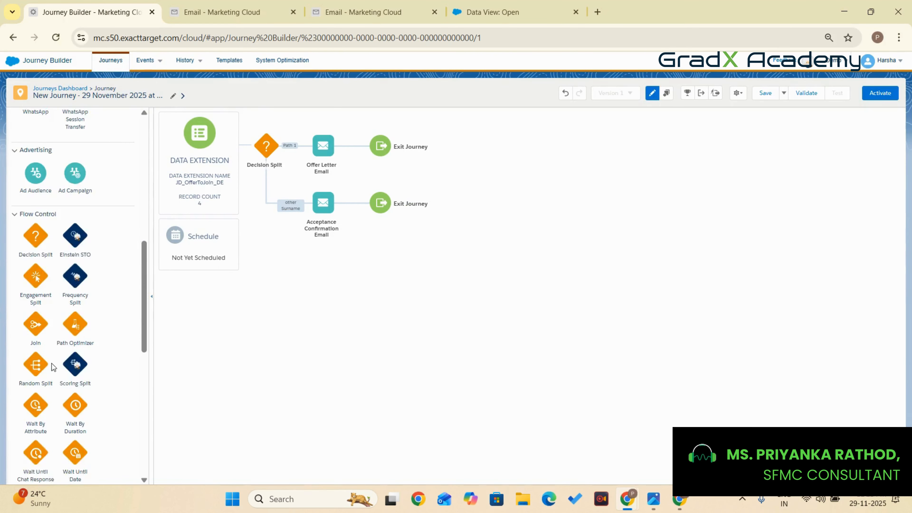
pyautogui.scroll(1, 74, 345)
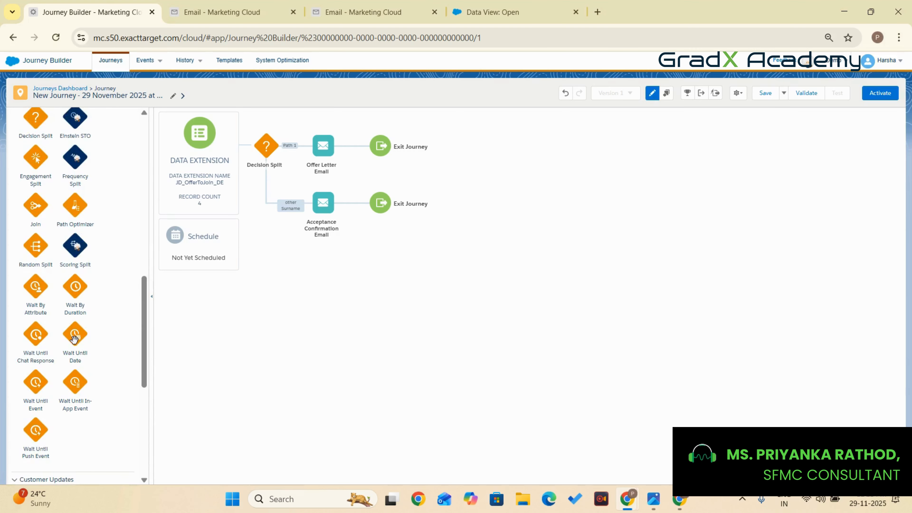
pyautogui.scroll(2, 73, 323)
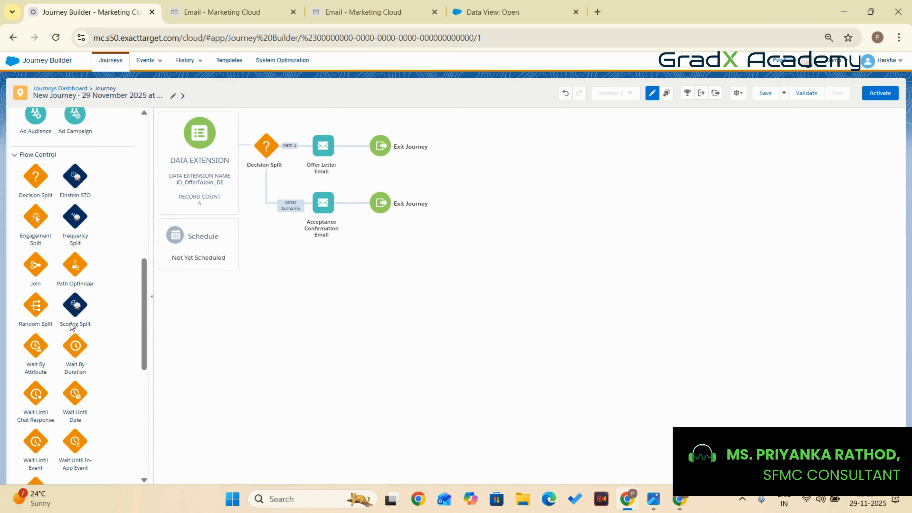
pyautogui.scroll(-2, 73, 317)
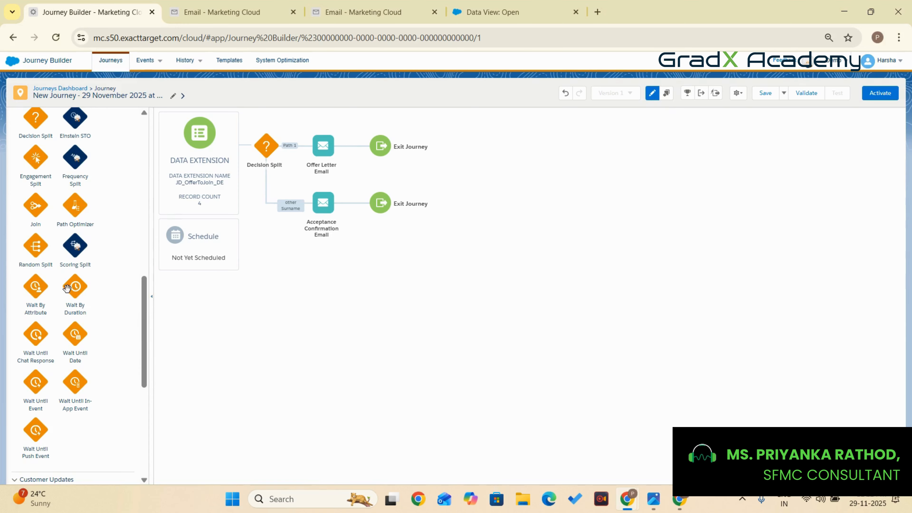
pyautogui.moveTo(73, 287); pyautogui.dragTo(356, 147)
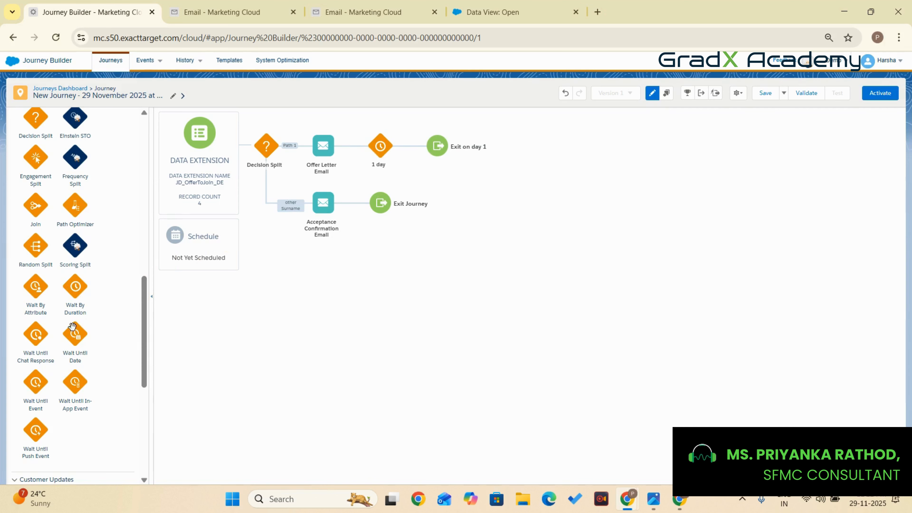
pyautogui.moveTo(73, 289); pyautogui.dragTo(351, 205)
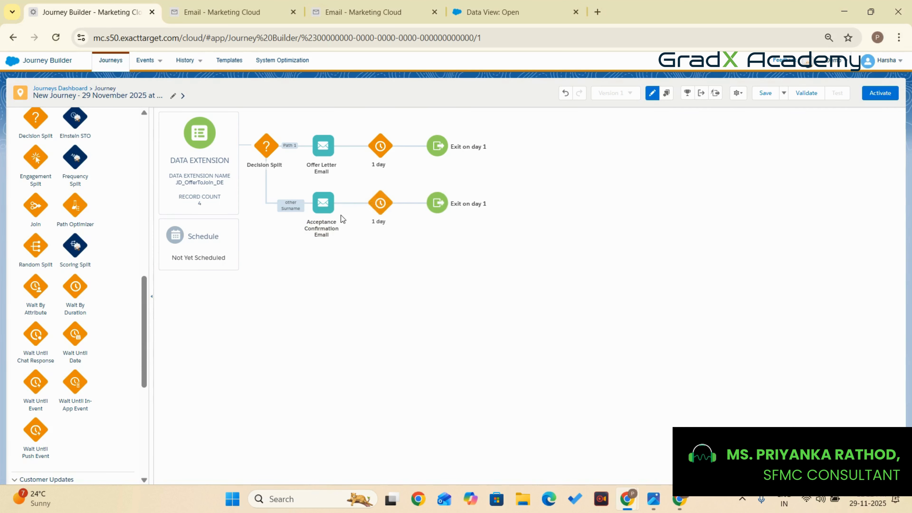
# Step: Change the duration unit of the wait after the Offer Letter Email to Minutes and save it
pyautogui.click(383, 151)
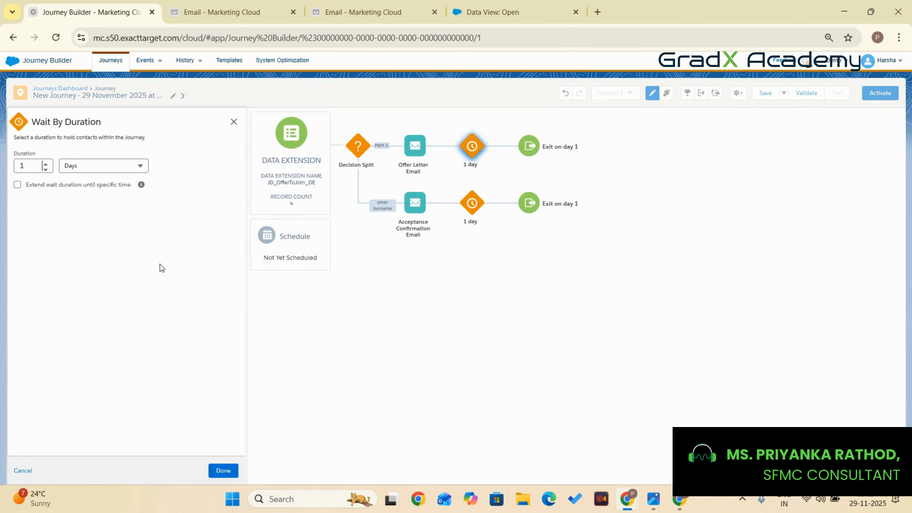
pyautogui.click(80, 164)
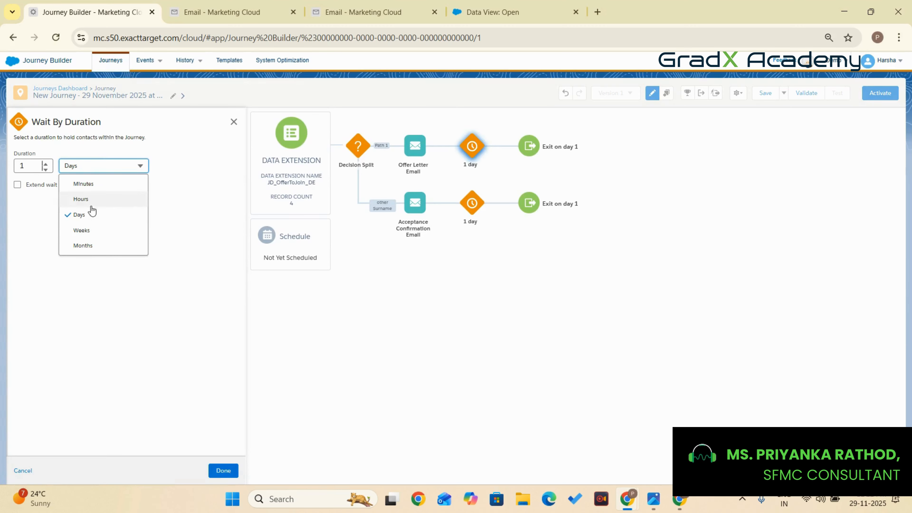
pyautogui.click(90, 186)
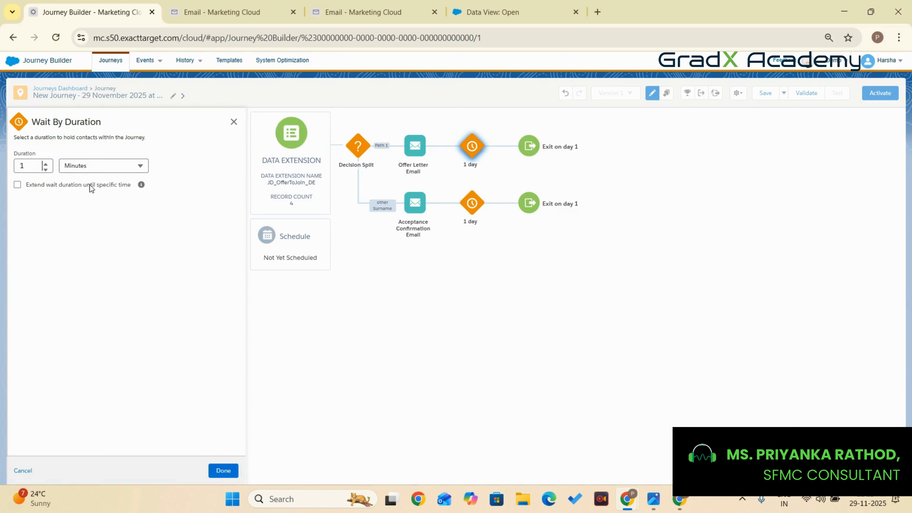
pyautogui.click(226, 471)
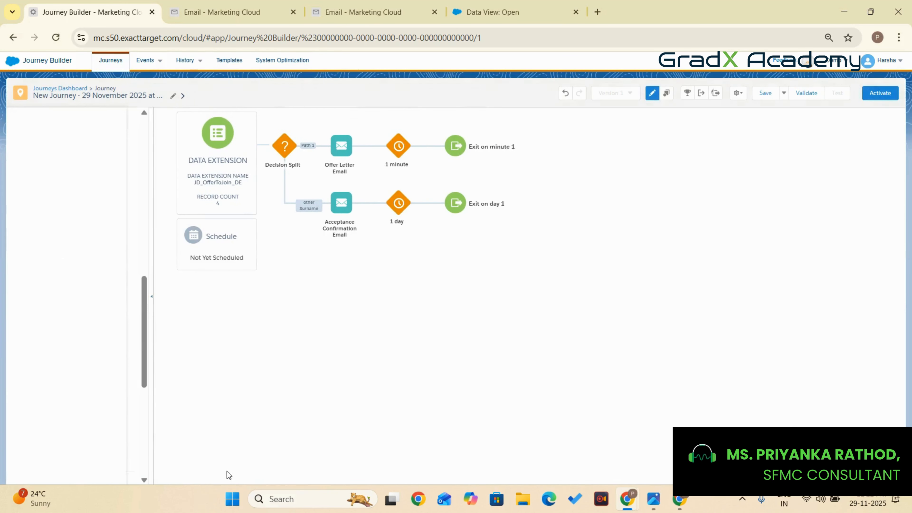
# Step: Add an Engagement Split after the 1 minute wait on Path 1 and set it to monitor the Offer Letter Email
pyautogui.scroll(2, 71, 262)
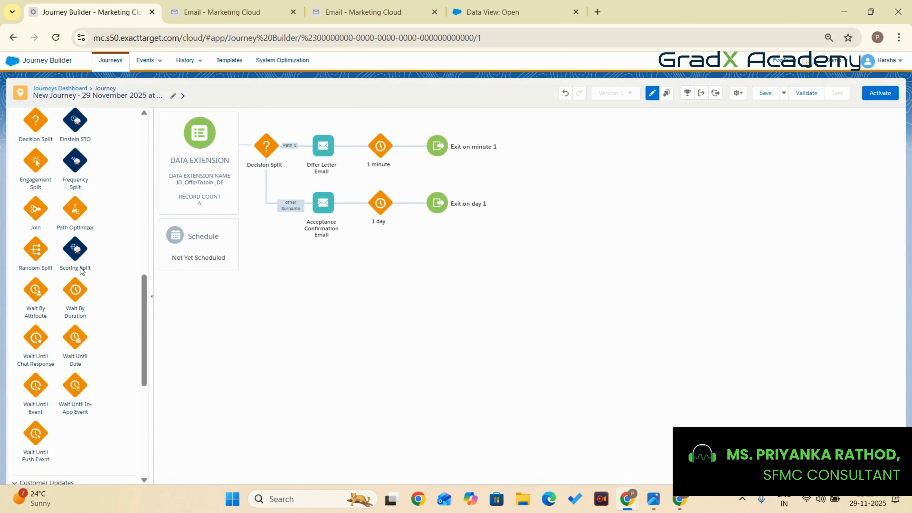
pyautogui.moveTo(35, 219); pyautogui.dragTo(412, 150)
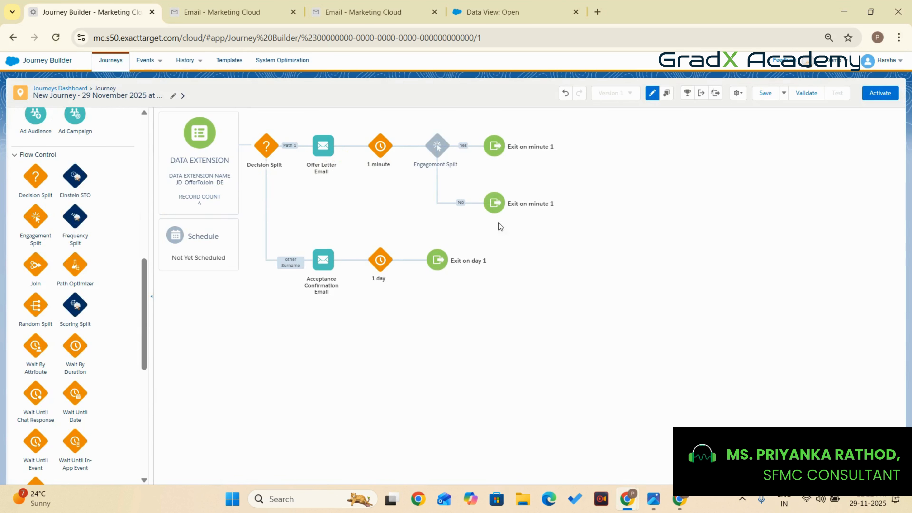
pyautogui.moveTo(433, 160)
pyautogui.click(436, 148)
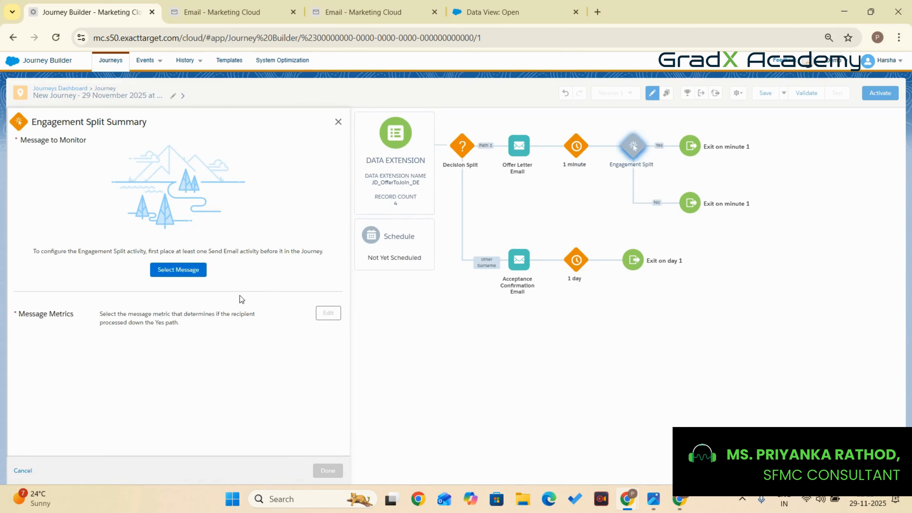
pyautogui.click(179, 270)
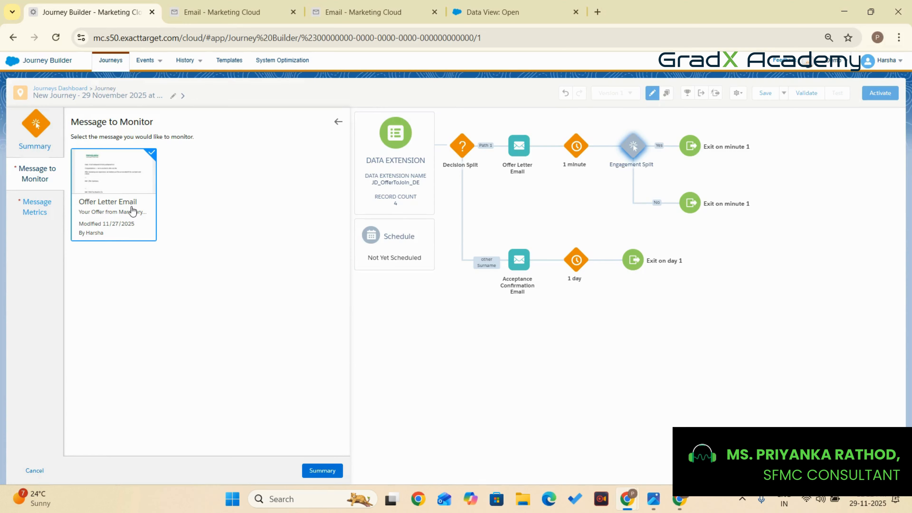
pyautogui.click(316, 470)
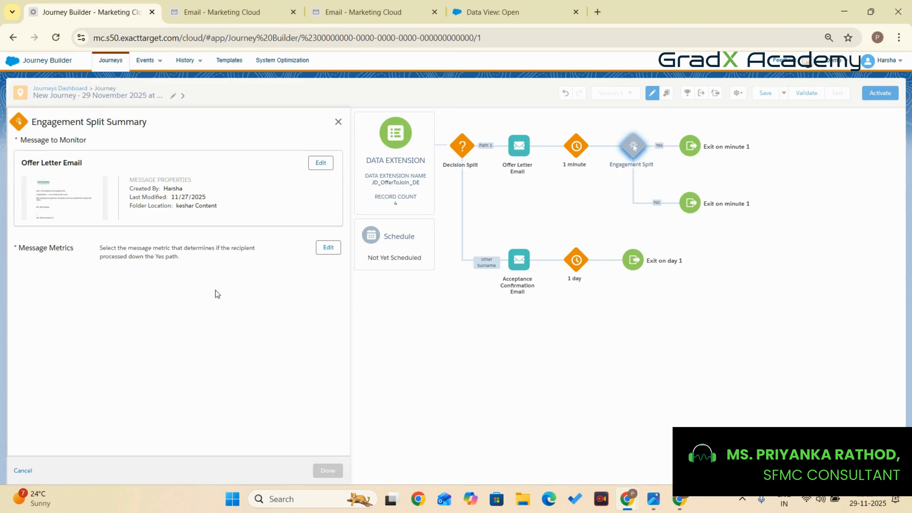
# Step: Set the Offer Letter Email engagement split's message metric to Opens and save the split
pyautogui.click(327, 248)
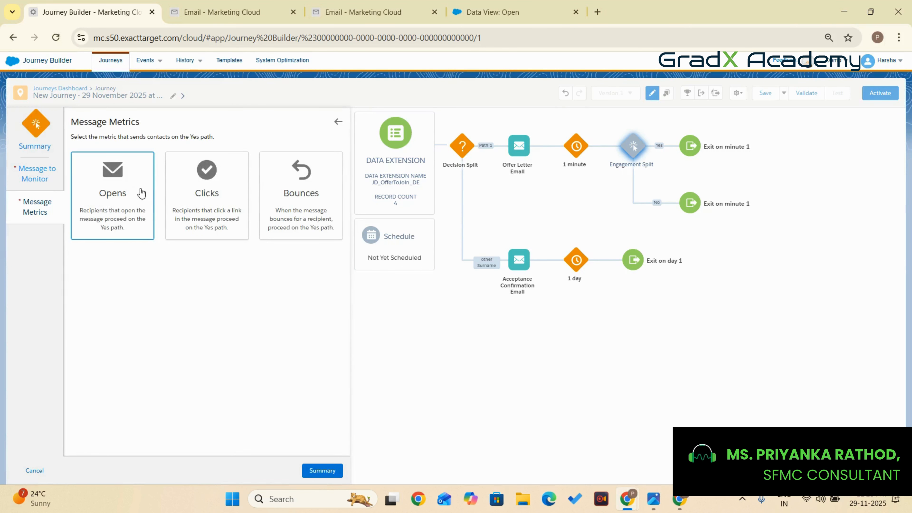
pyautogui.click(103, 203)
pyautogui.click(323, 471)
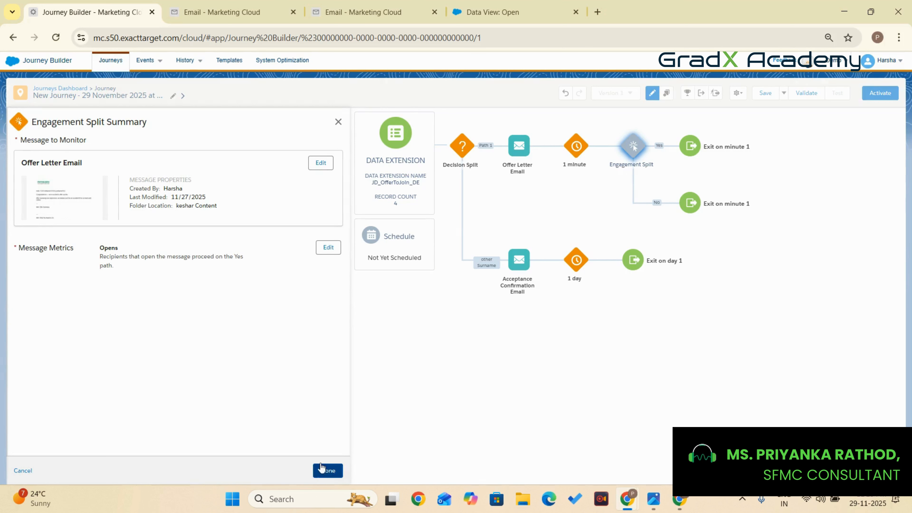
pyautogui.click(327, 470)
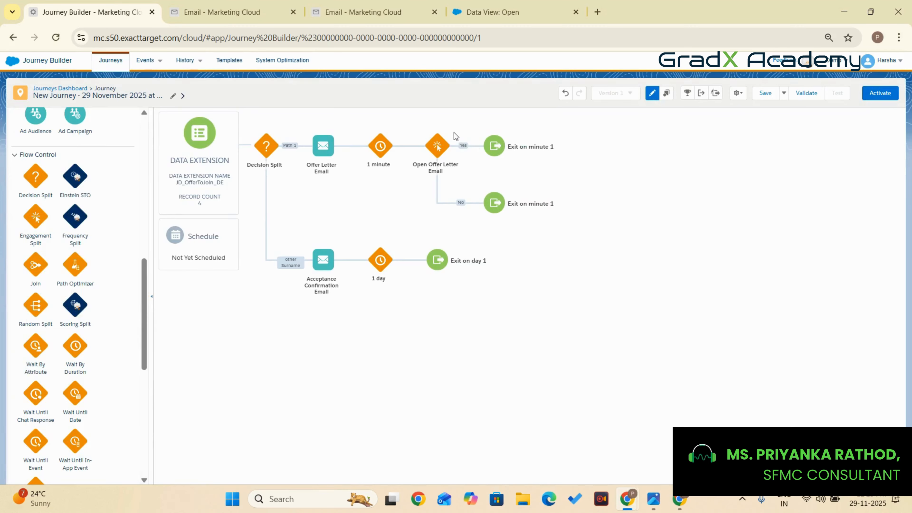
# Step: Add an Email activity to the Yes path of the Open Offer Letter Email split
pyautogui.scroll(5, 21, 212)
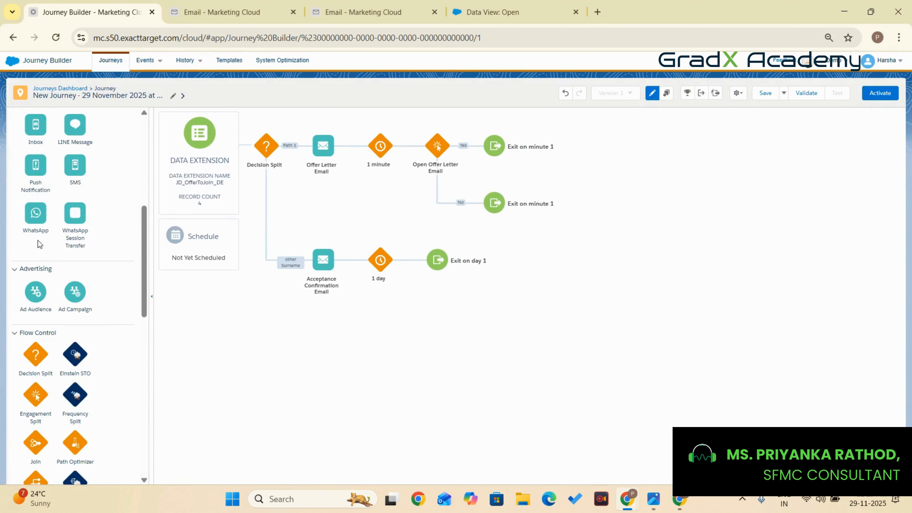
pyautogui.scroll(3, 40, 244)
pyautogui.moveTo(36, 135); pyautogui.dragTo(465, 151)
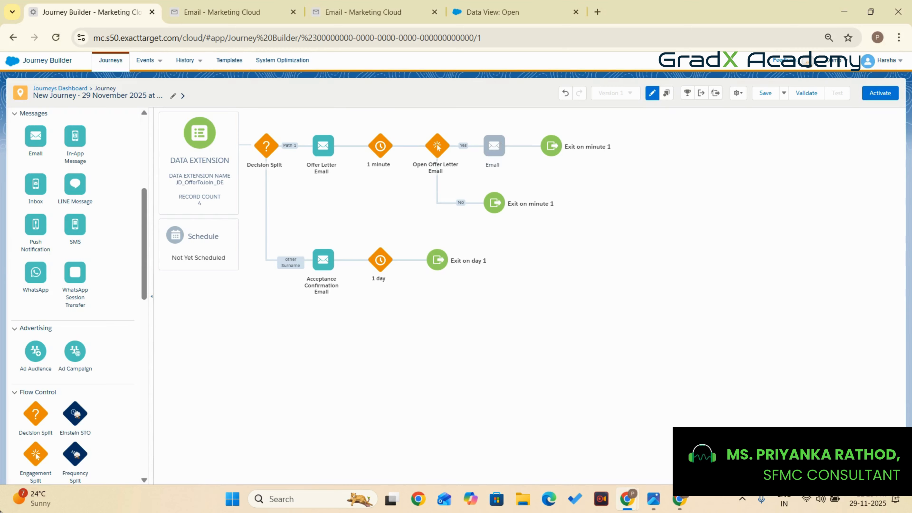
# Step: Review the activity summary of the Acceptance Confirmation Email on the other Surname path
pyautogui.scroll(-6, 128, 304)
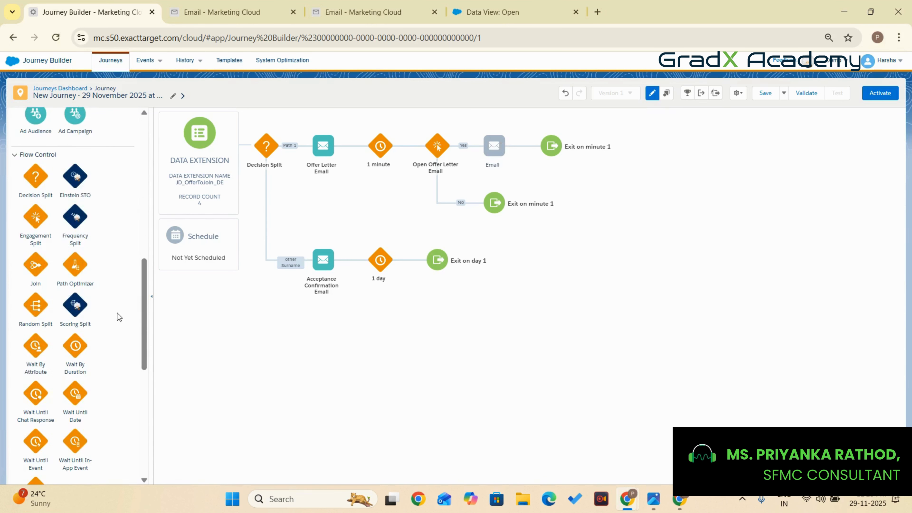
pyautogui.moveTo(32, 262); pyautogui.dragTo(33, 290)
pyautogui.click(323, 260)
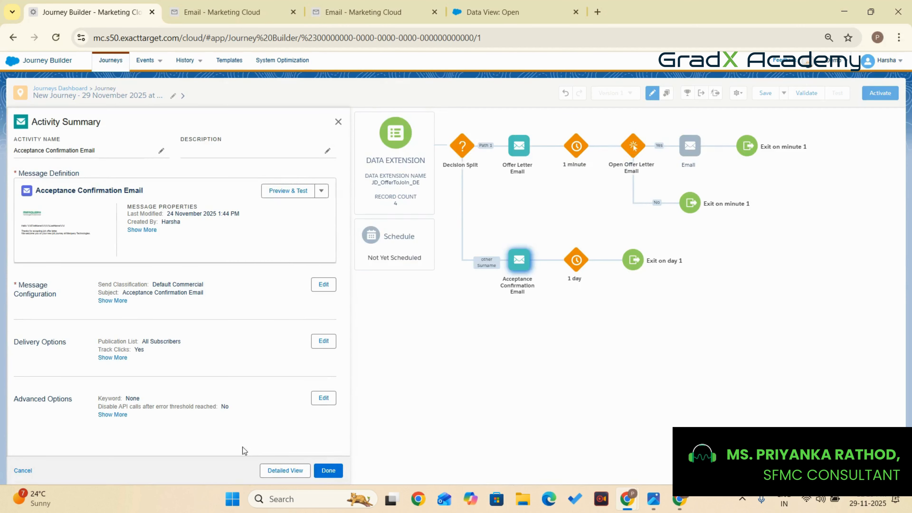
pyautogui.click(325, 477)
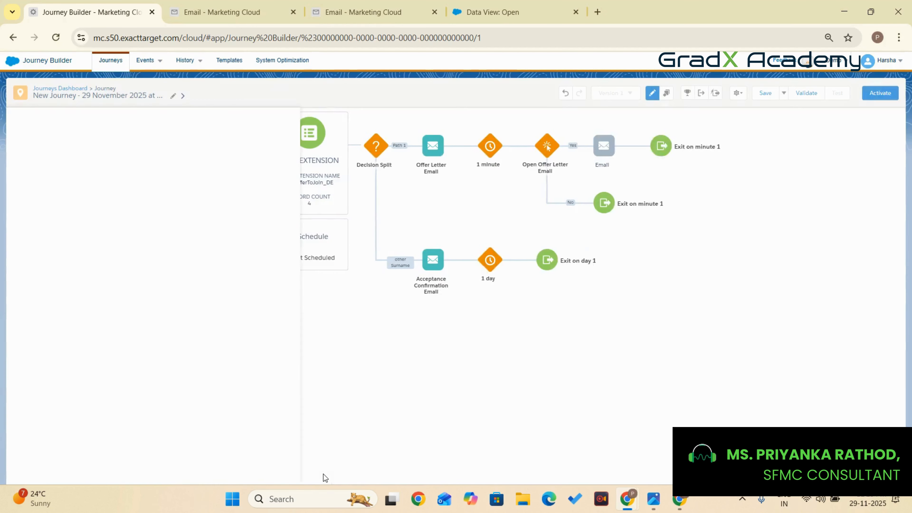
# Step: Try to copy the Acceptance Confirmation Email activity together with the unconfigured Email activity on the Yes path
pyautogui.click(667, 93)
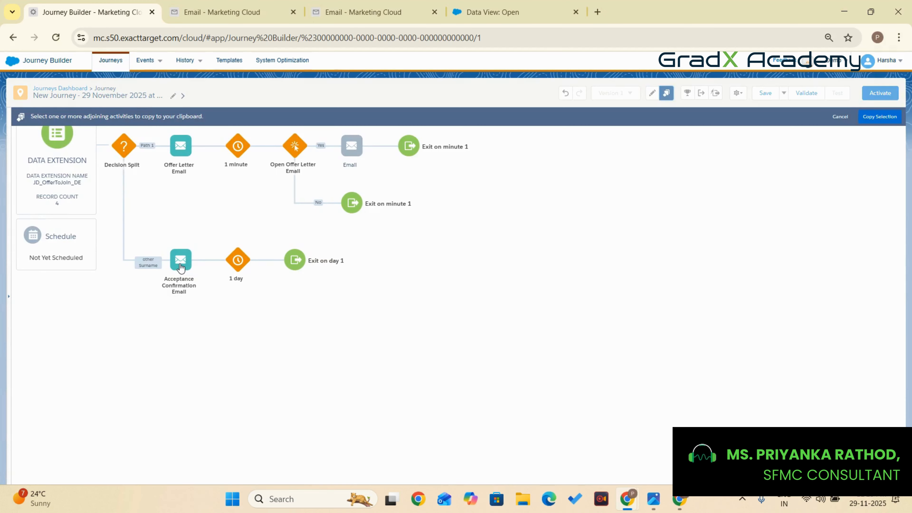
pyautogui.click(181, 268)
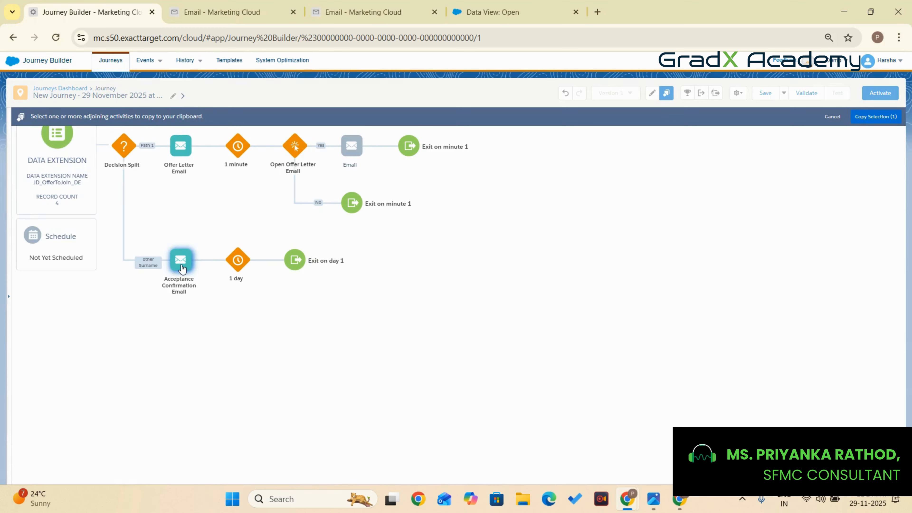
pyautogui.click(352, 148)
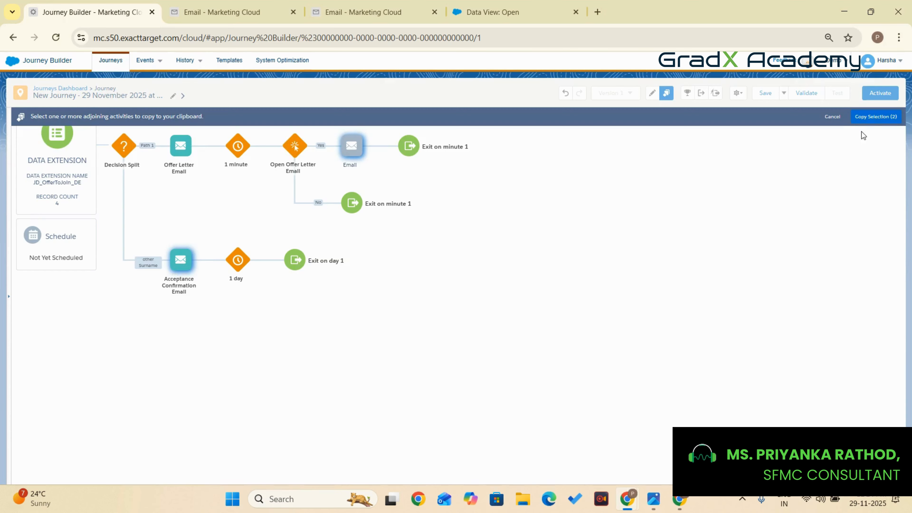
pyautogui.click(872, 122)
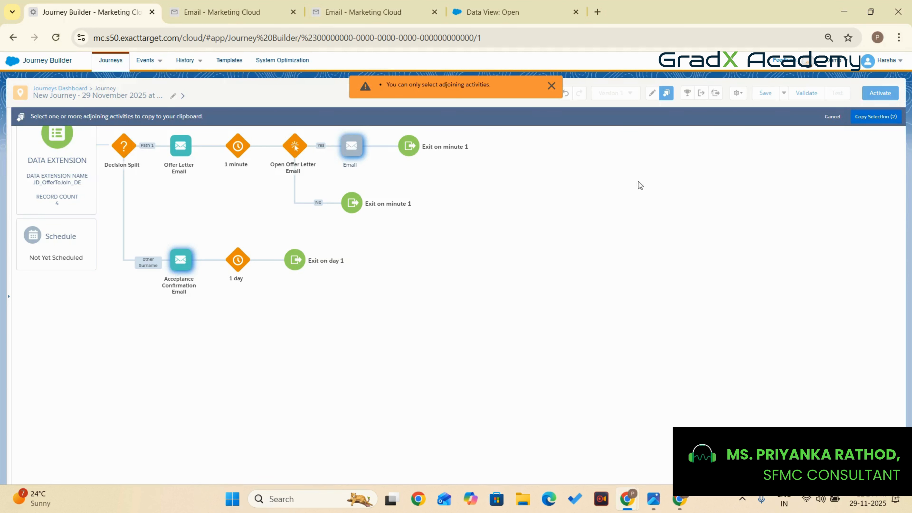
pyautogui.click(551, 86)
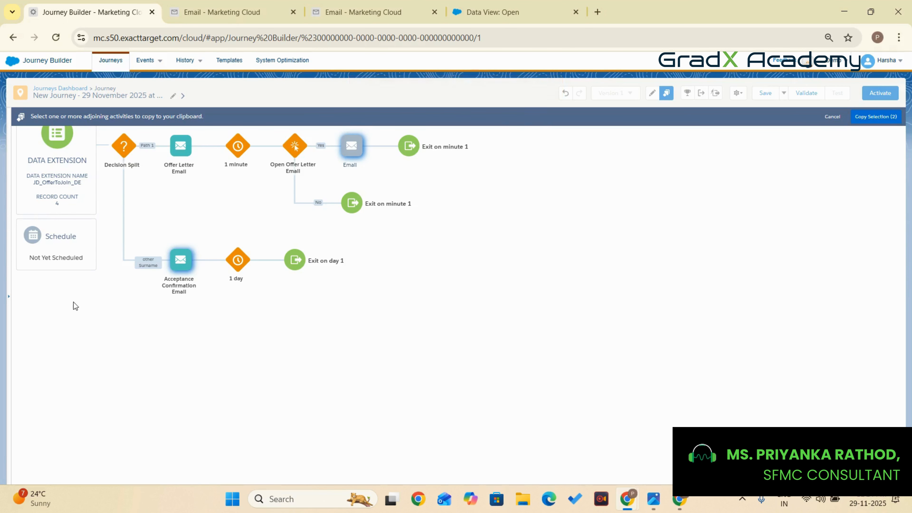
pyautogui.click(189, 260)
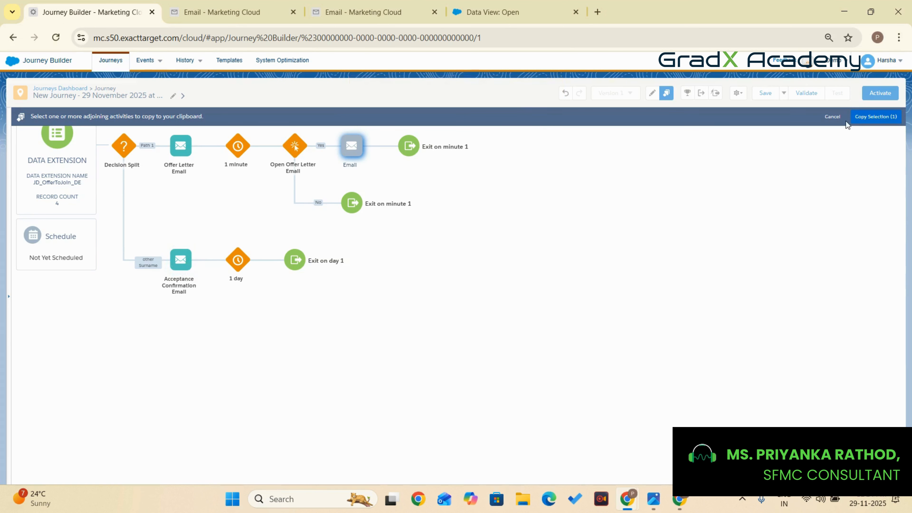
pyautogui.click(833, 116)
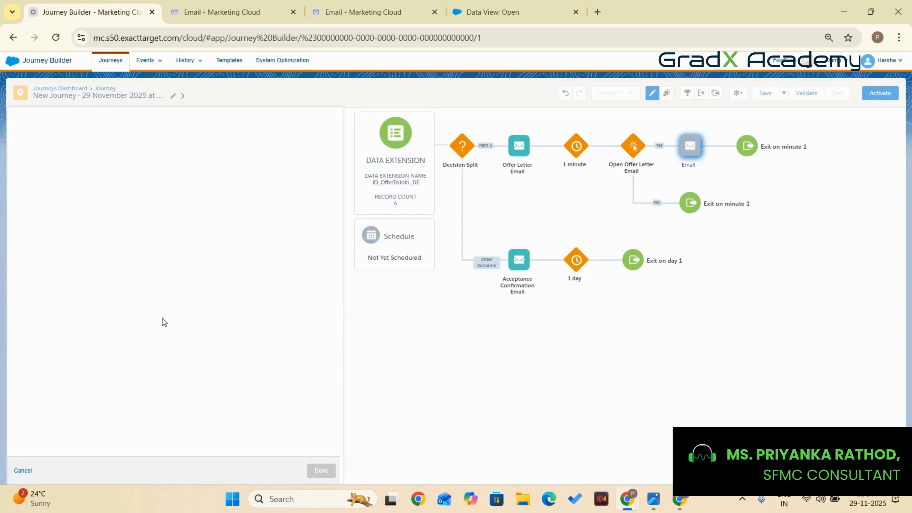
# Step: Assign the existing Acceptance Confirmation Email message to the Email activity on the engagement split's Yes path
pyautogui.click(148, 290)
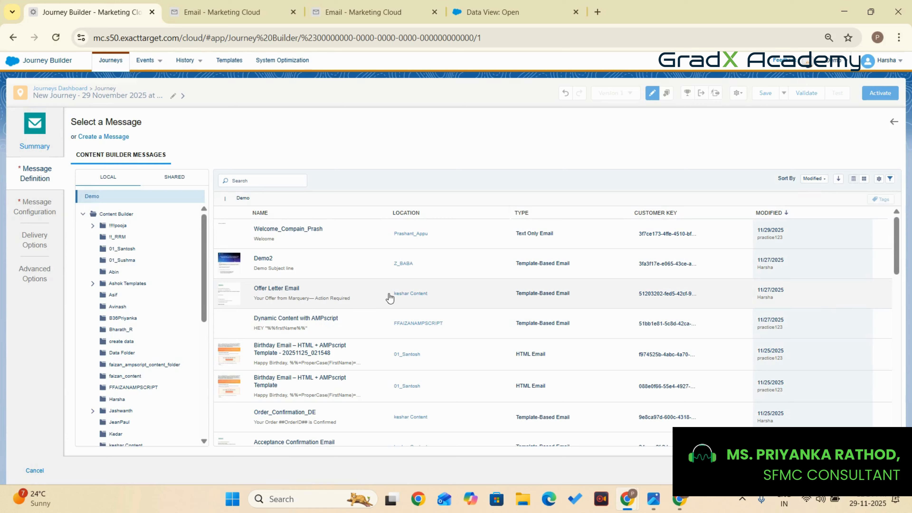
pyautogui.scroll(-2, 393, 295)
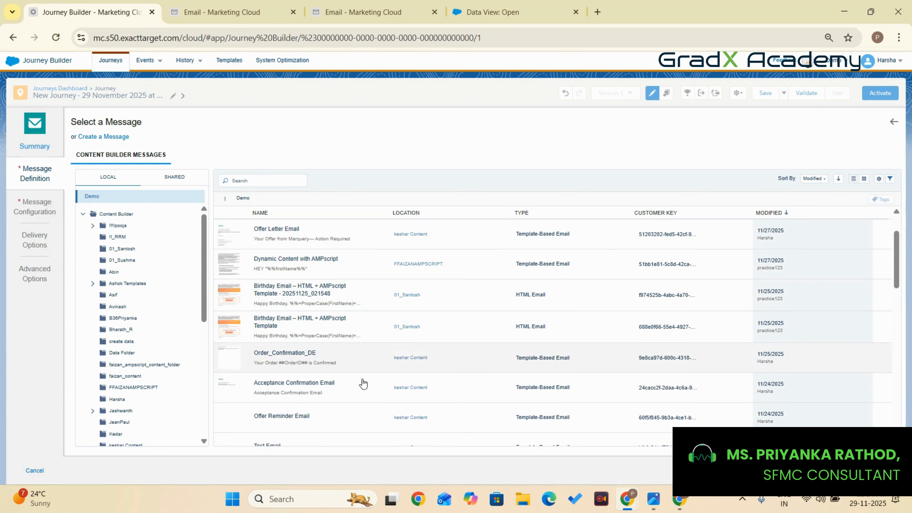
pyautogui.click(361, 382)
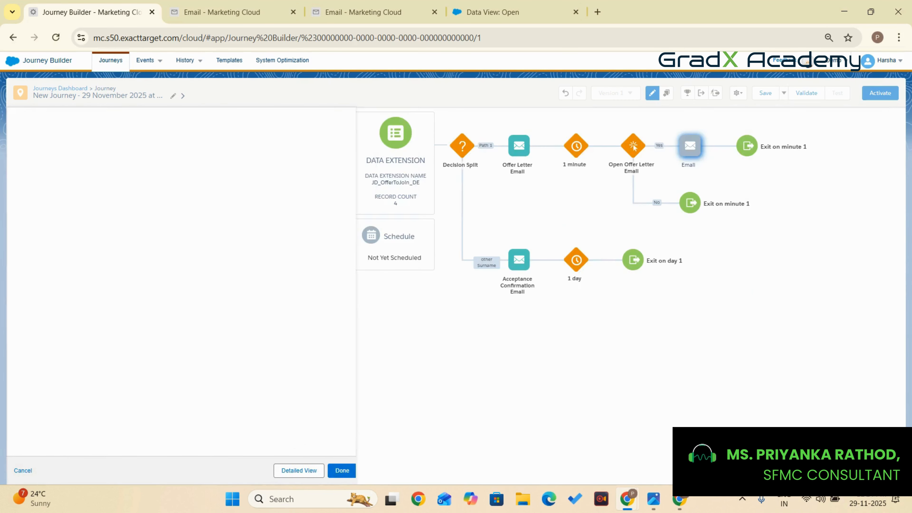
pyautogui.click(328, 470)
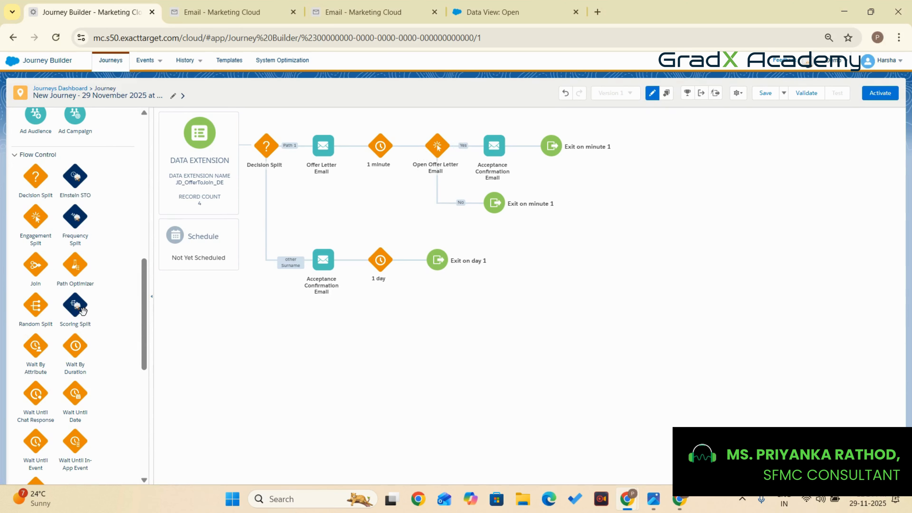
# Step: Add an Email activity to the No path of the Open Offer Letter Email split and assign the Offer Reminder Email message
pyautogui.scroll(3, 5, 186)
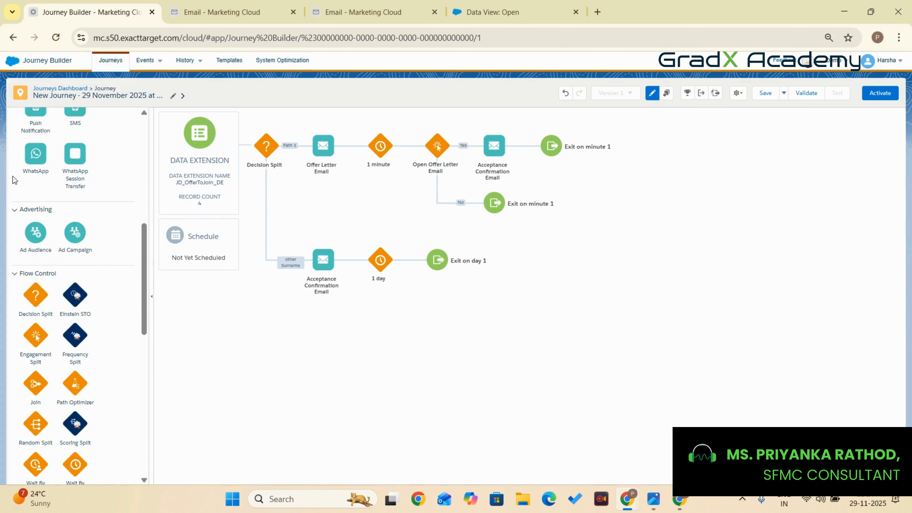
pyautogui.scroll(3, 14, 179)
pyautogui.moveTo(36, 138); pyautogui.dragTo(471, 205)
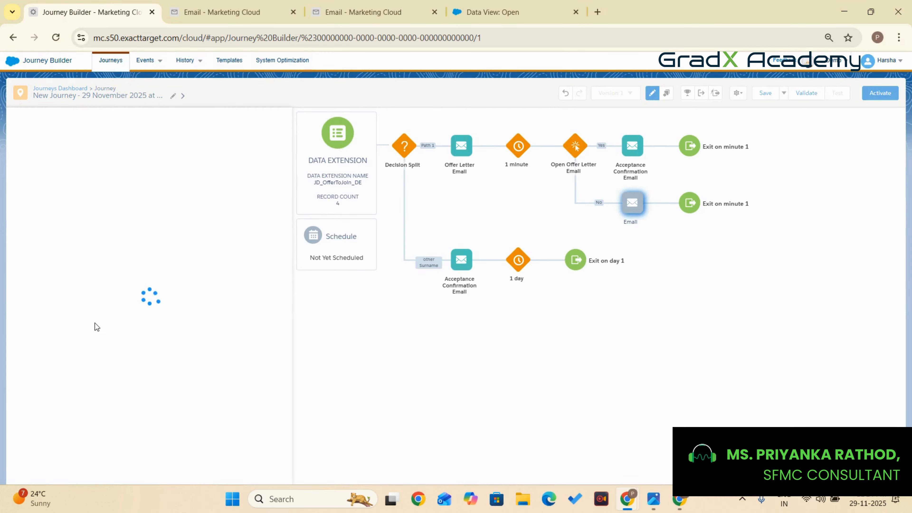
pyautogui.click(129, 297)
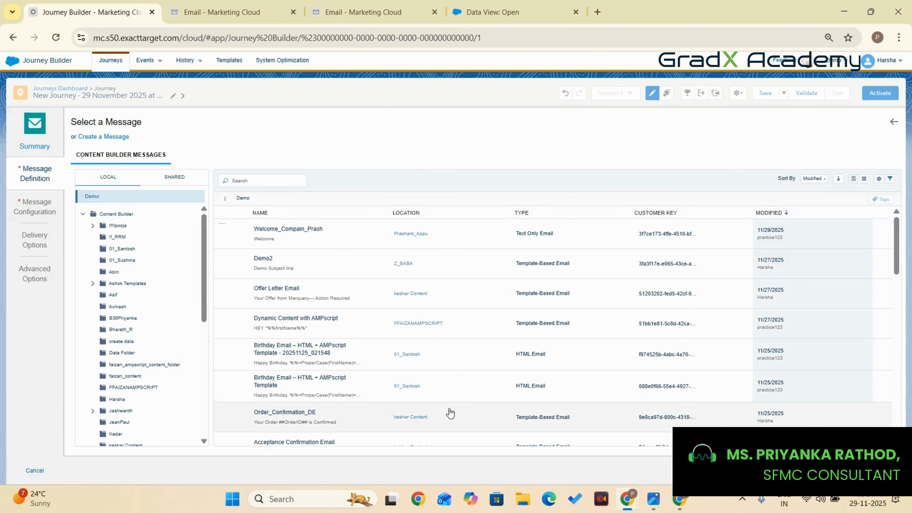
pyautogui.scroll(-2, 429, 341)
pyautogui.scroll(-2, 428, 341)
pyautogui.click(259, 354)
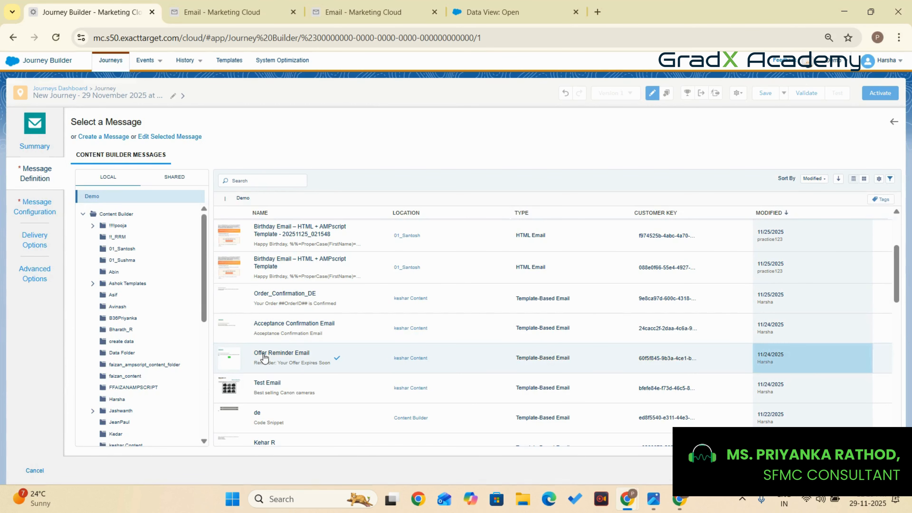
pyautogui.click(882, 471)
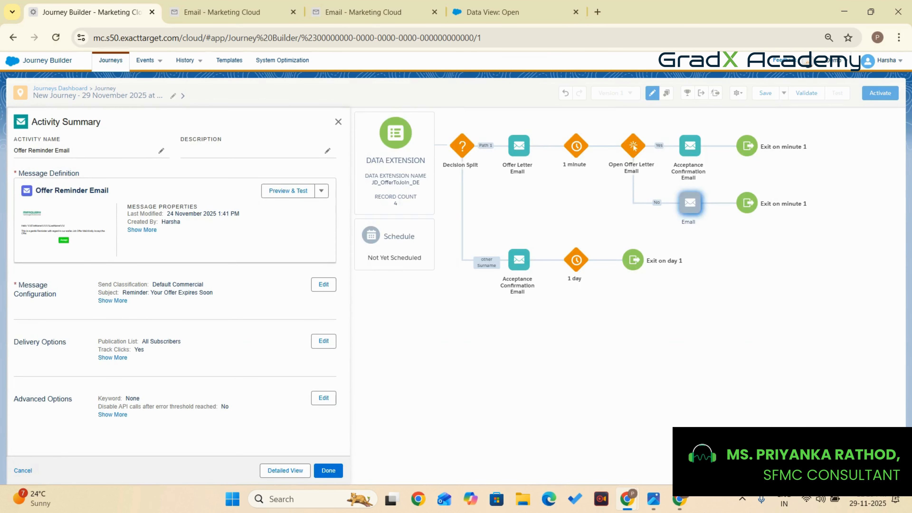
pyautogui.click(316, 471)
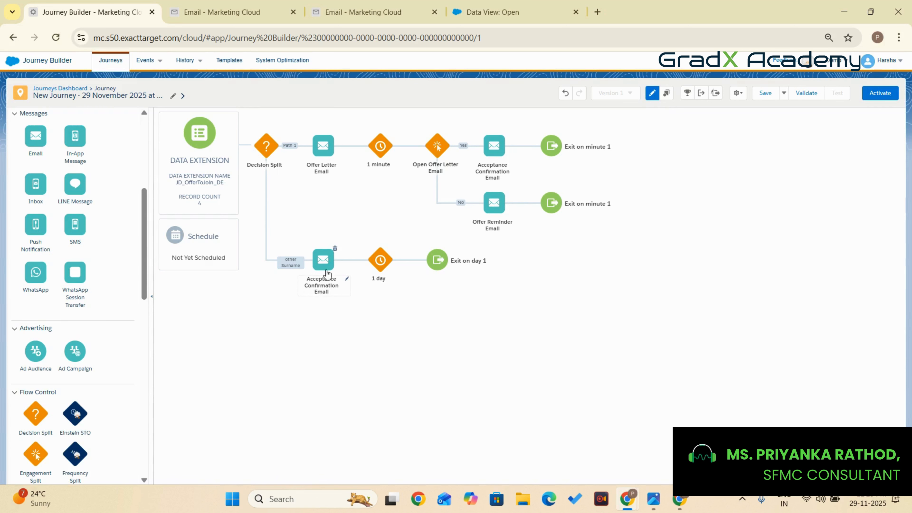
# Step: Add an Engagement Split after the 1 day wait on the other Surname path, monitoring Opens of the Acceptance Confirmation Email
pyautogui.scroll(-5, 115, 383)
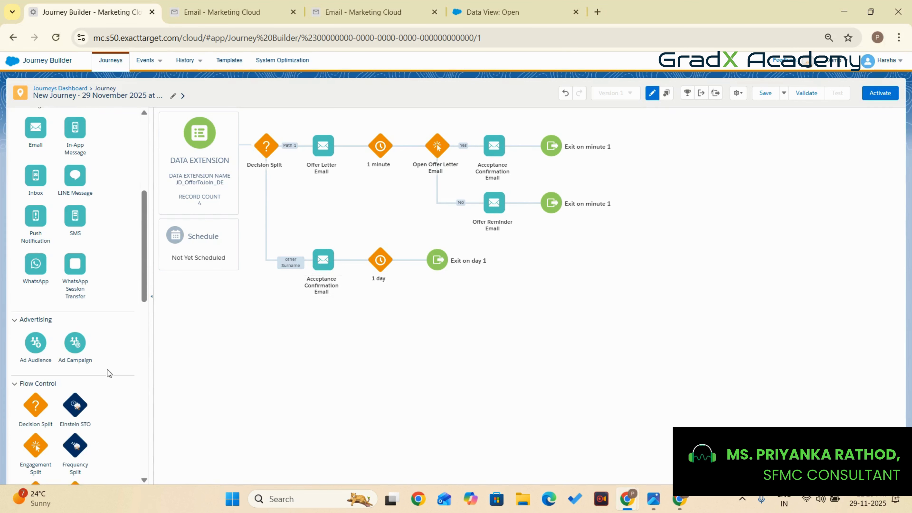
pyautogui.moveTo(38, 277); pyautogui.dragTo(415, 266)
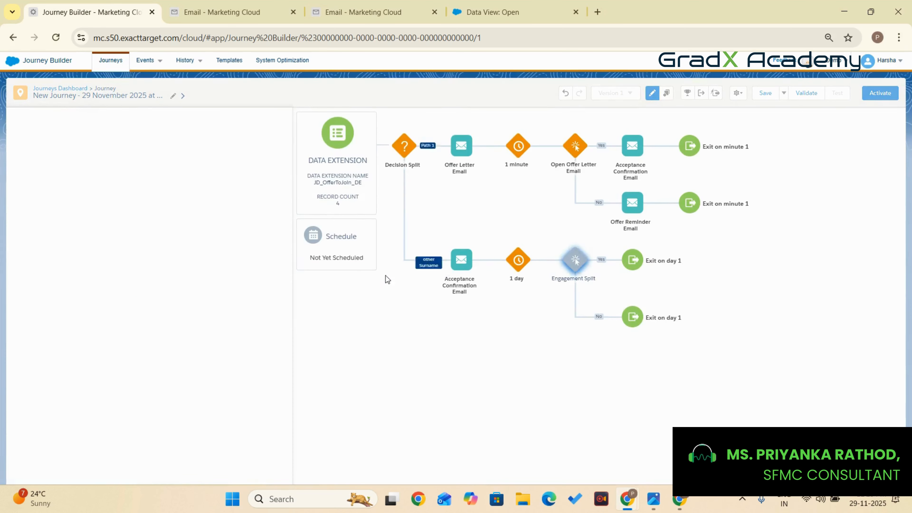
pyautogui.click(182, 270)
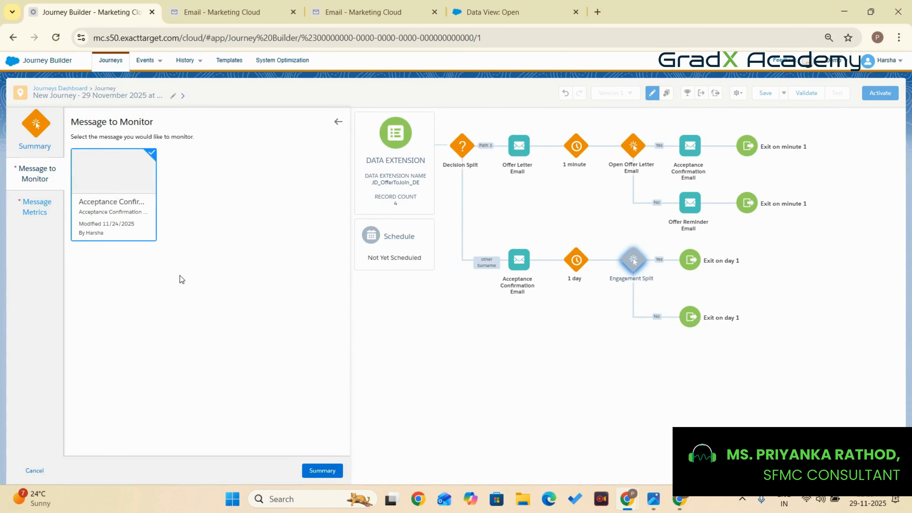
pyautogui.click(312, 471)
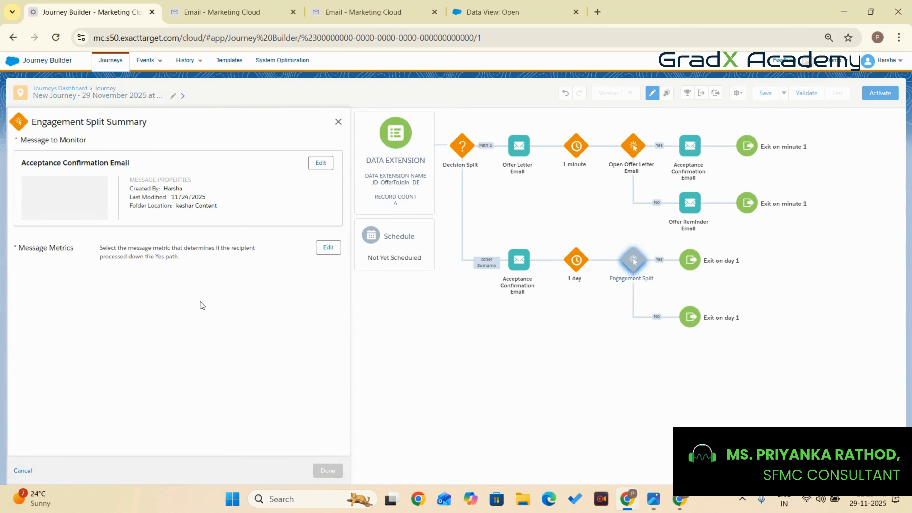
pyautogui.click(319, 249)
pyautogui.click(122, 214)
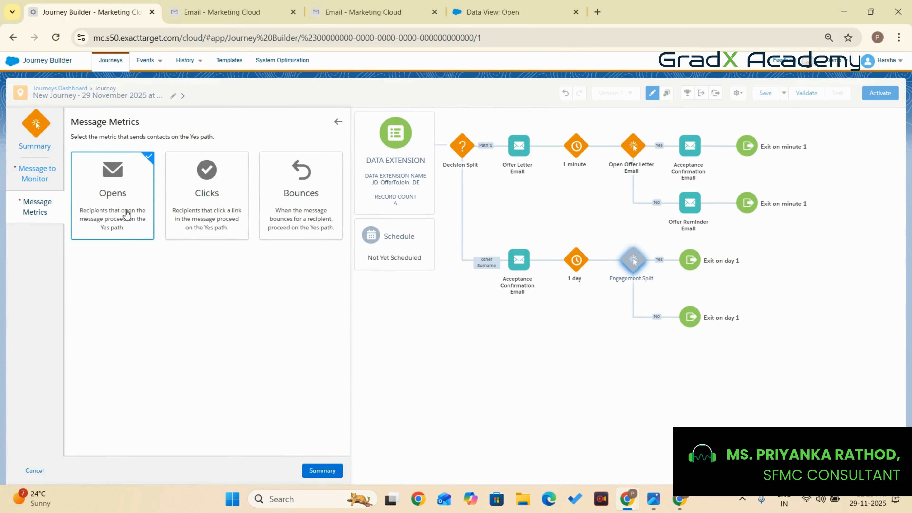
pyautogui.click(321, 471)
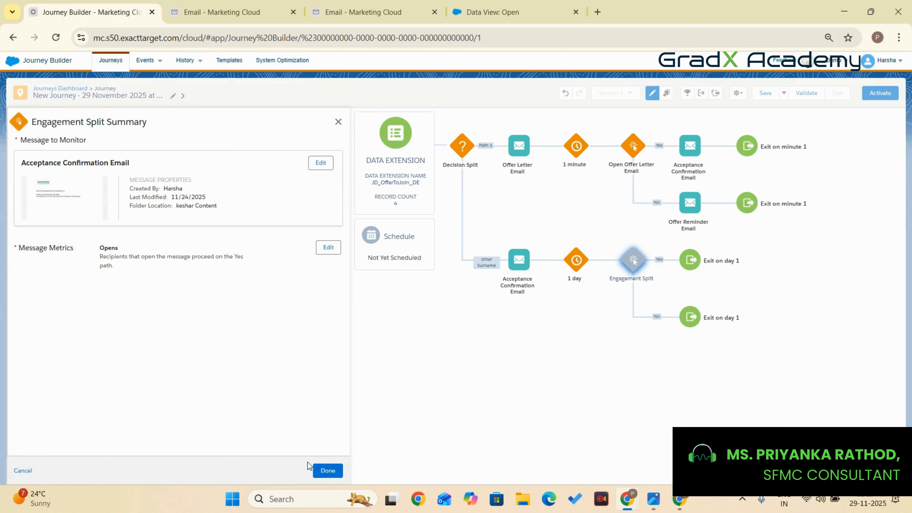
pyautogui.click(327, 471)
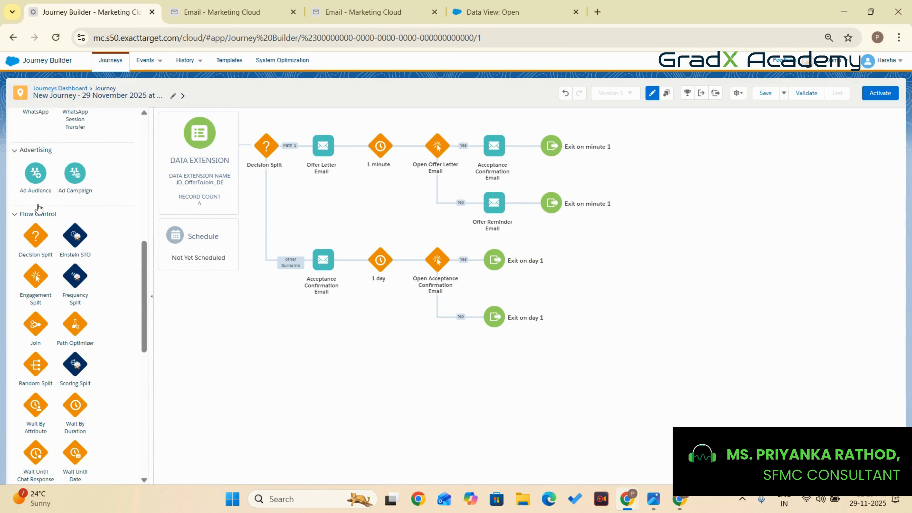
# Step: Add an Email activity to the Yes path of the Open Acceptance Confirmation Email split and assign the Test Email message
pyautogui.scroll(8, 39, 204)
pyautogui.moveTo(39, 259); pyautogui.dragTo(488, 280)
pyautogui.click(489, 280)
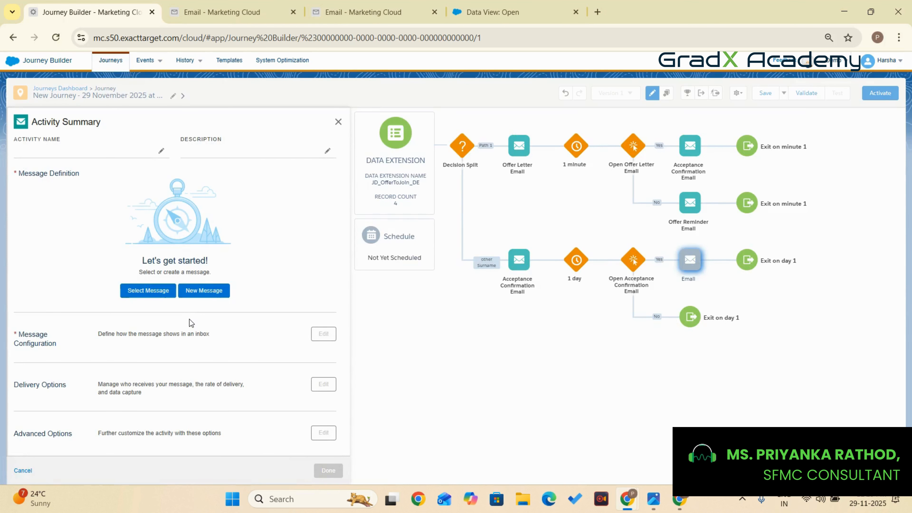
pyautogui.click(161, 299)
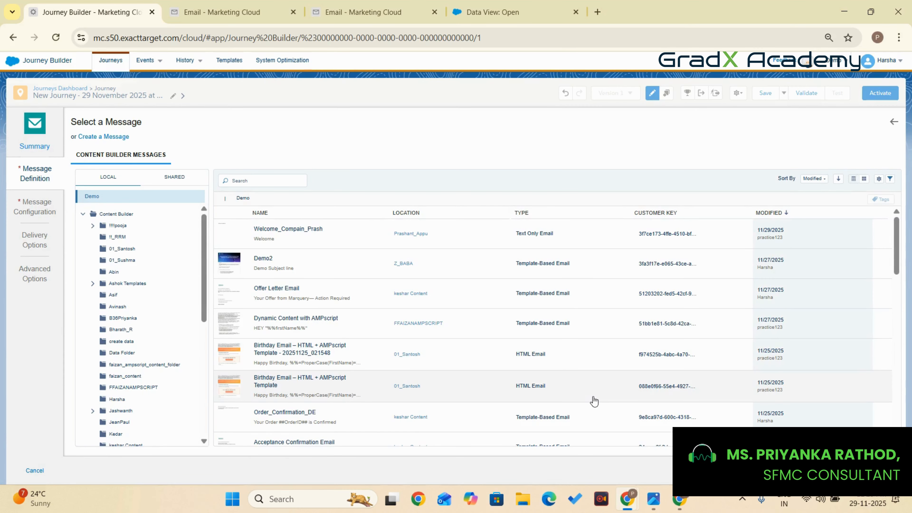
pyautogui.scroll(-5, 432, 360)
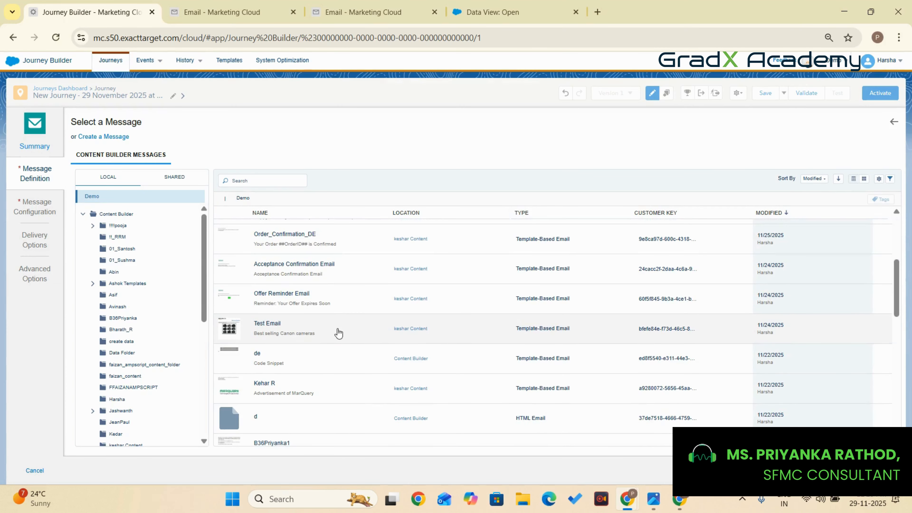
pyautogui.click(338, 332)
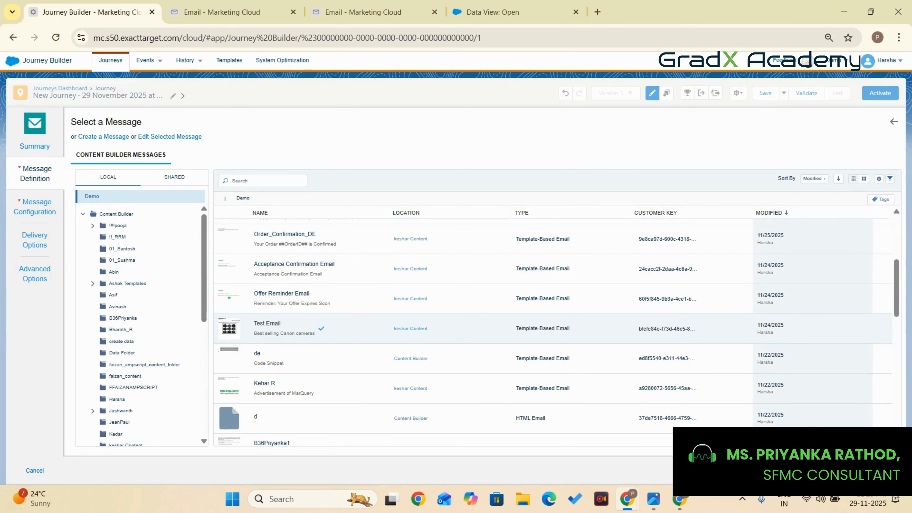
pyautogui.click(883, 471)
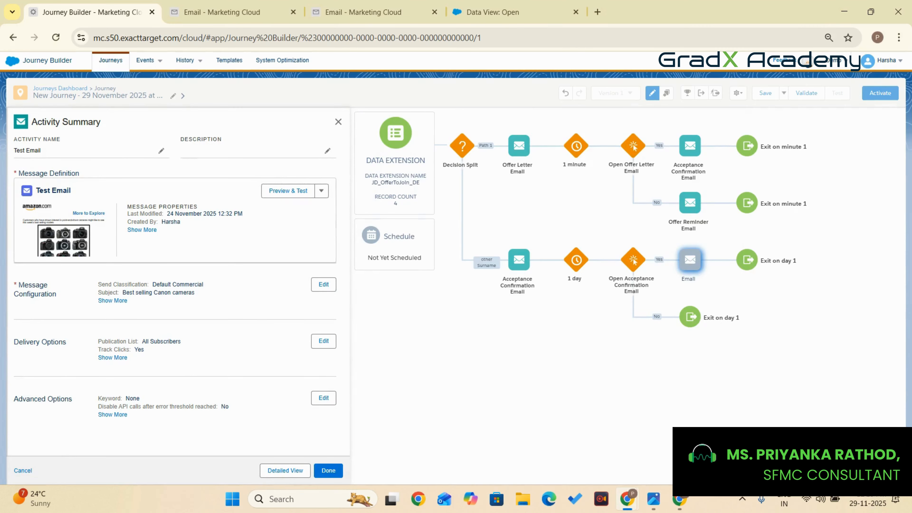
pyautogui.click(338, 474)
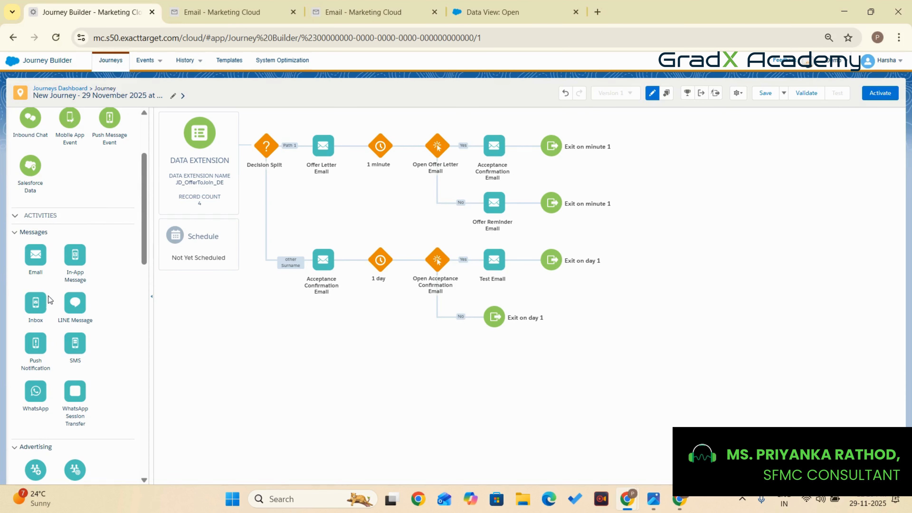
# Step: Add a Join on the Open Acceptance Confirmation Email split's No path and connect it just before the Offer Reminder Email
pyautogui.scroll(-10, 47, 298)
pyautogui.moveTo(35, 268); pyautogui.dragTo(460, 324)
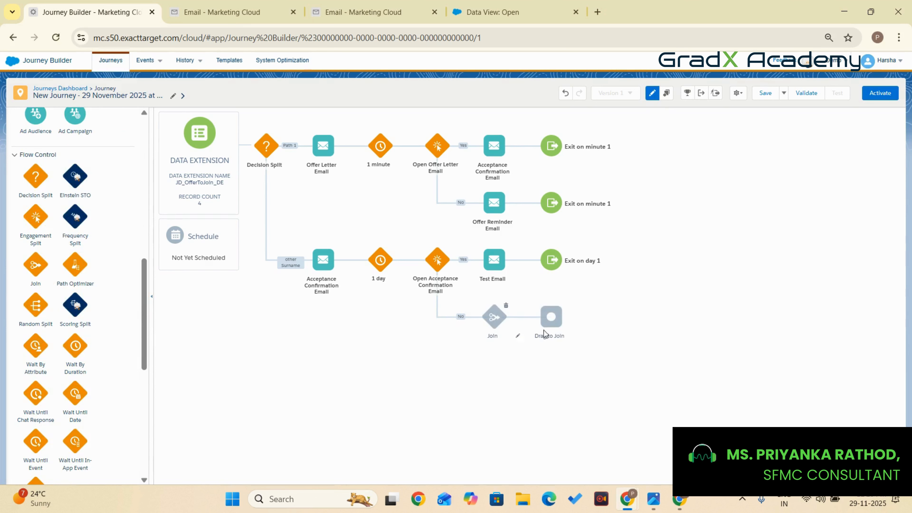
pyautogui.moveTo(551, 319); pyautogui.dragTo(459, 204)
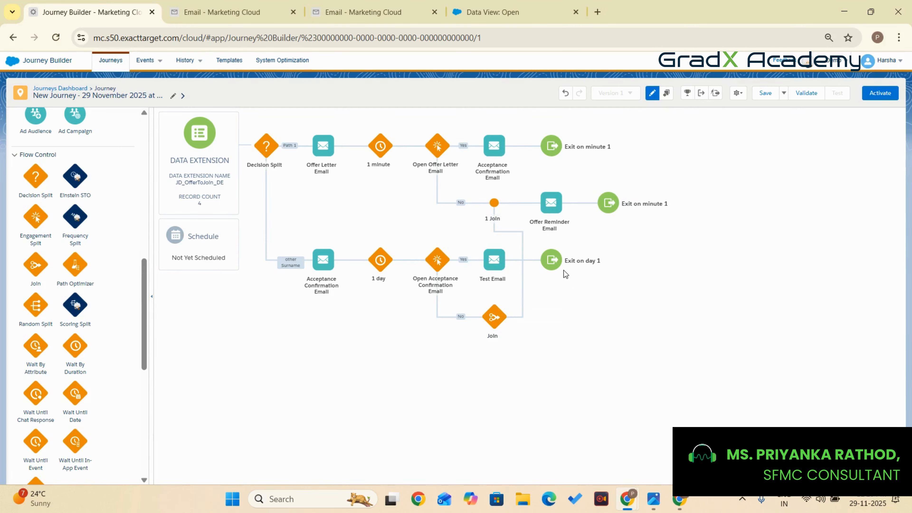
# Step: Schedule the journey as Run Once, starting on activation
pyautogui.click(171, 236)
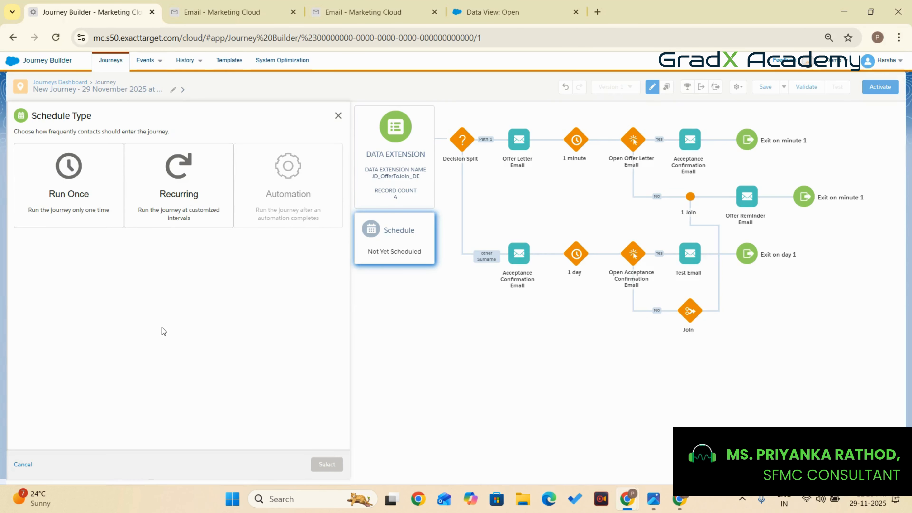
pyautogui.click(83, 214)
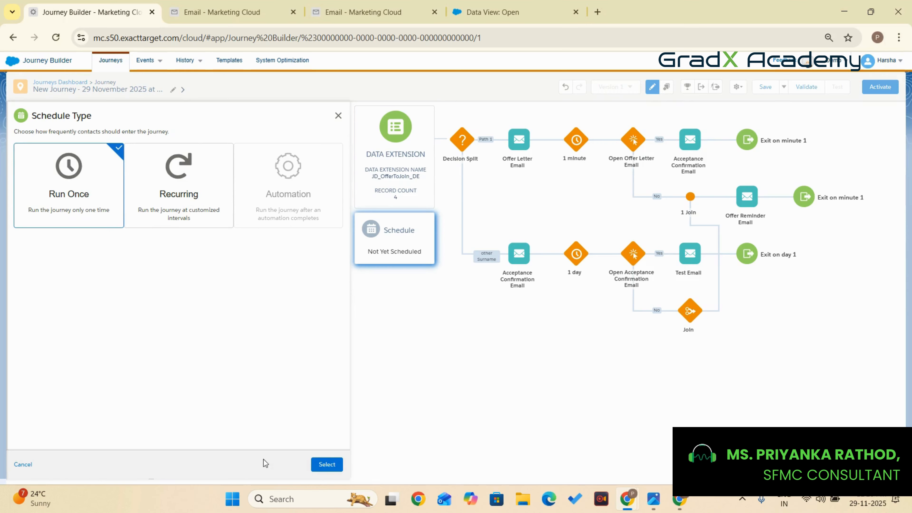
pyautogui.click(324, 463)
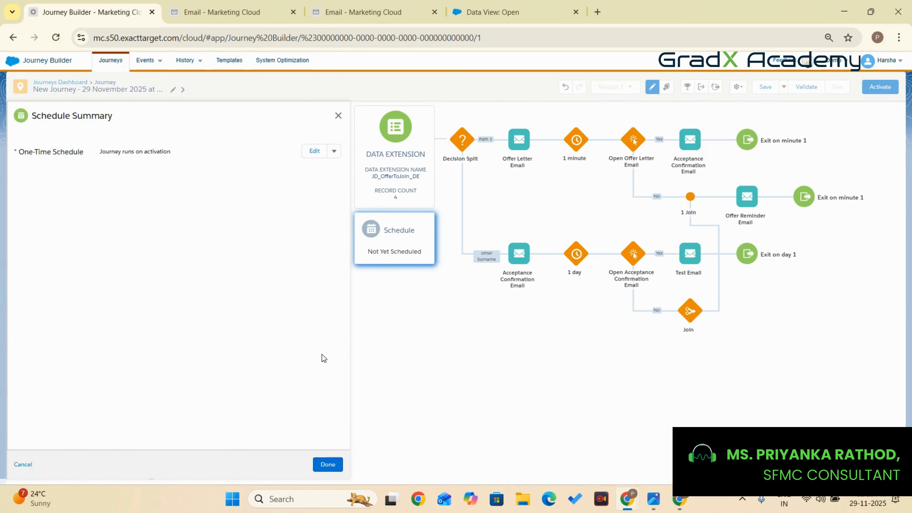
pyautogui.click(312, 157)
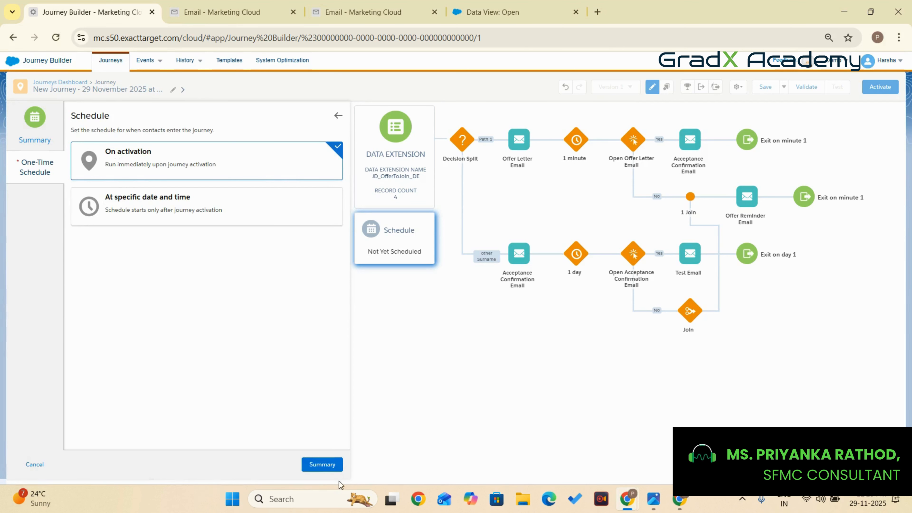
pyautogui.click(332, 468)
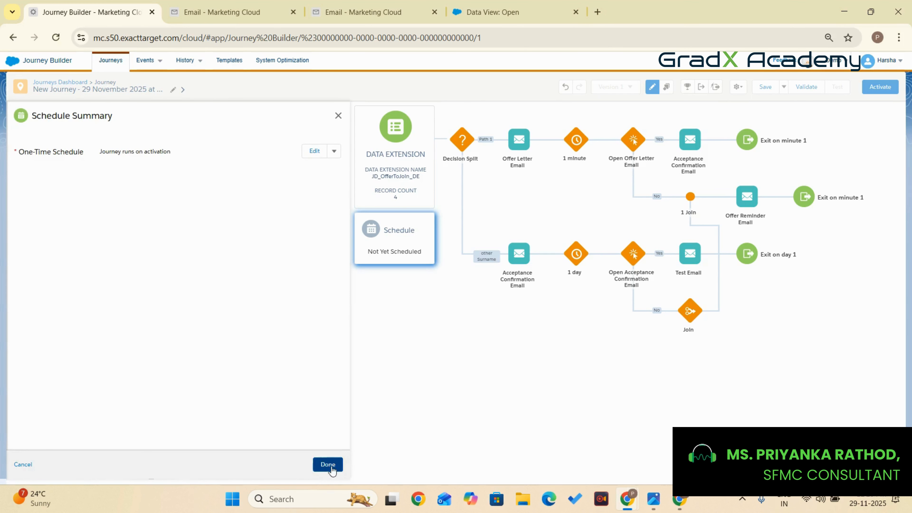
pyautogui.click(328, 465)
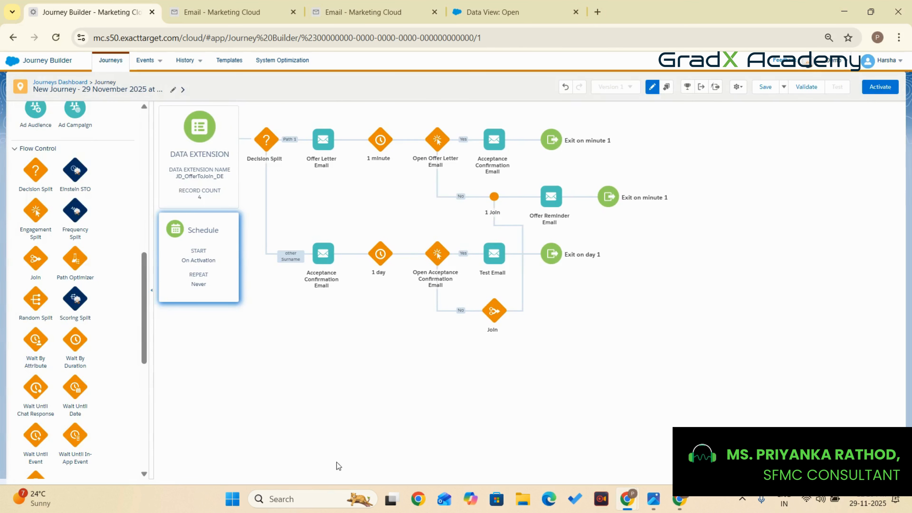
# Step: Save the journey and validate it
pyautogui.click(764, 88)
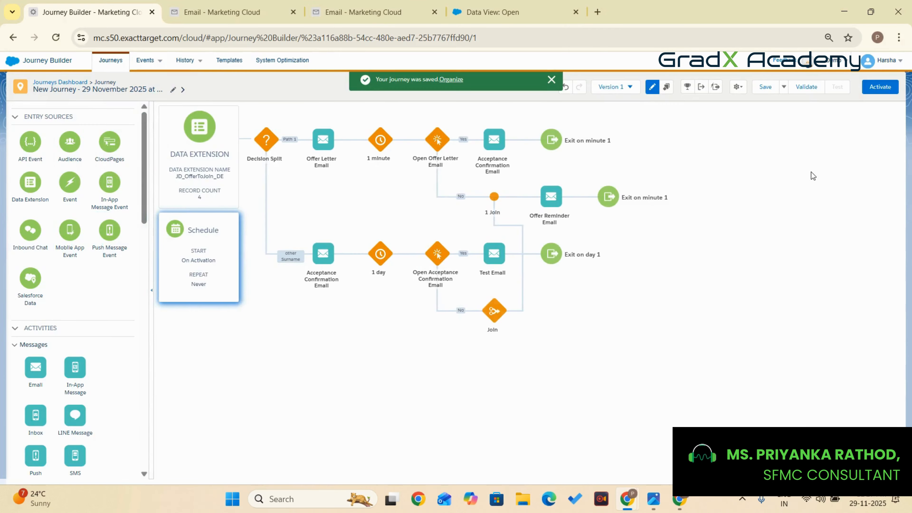
pyautogui.click(807, 88)
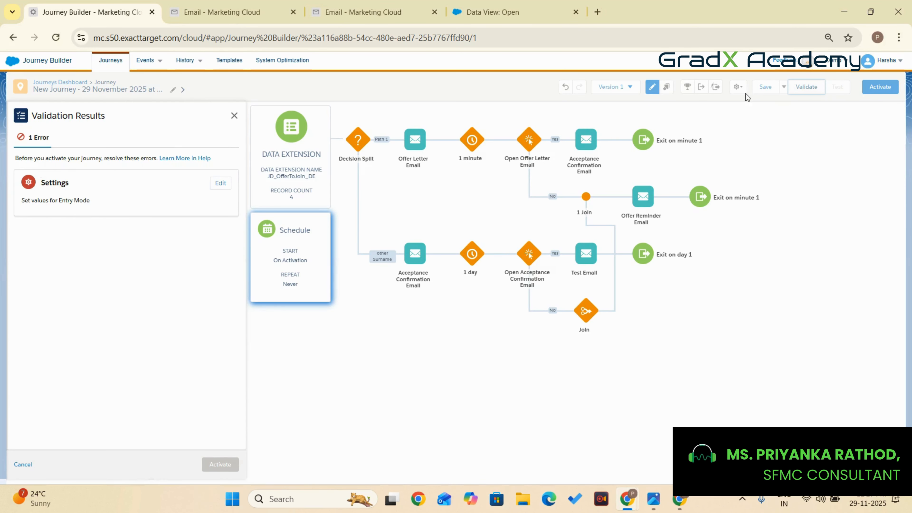
# Step: Set the journey's contact entry mode to No re-entry and validate the journey again
pyautogui.click(219, 184)
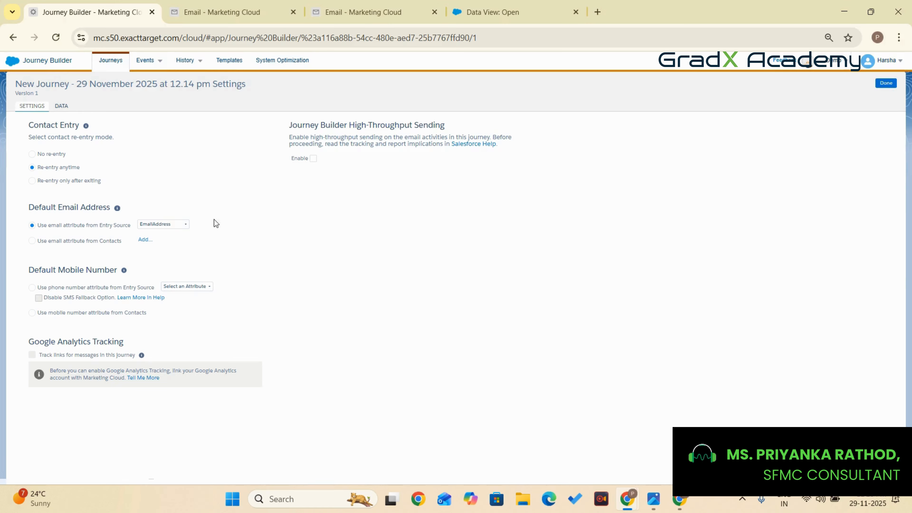
pyautogui.click(32, 180)
pyautogui.click(35, 153)
pyautogui.click(886, 82)
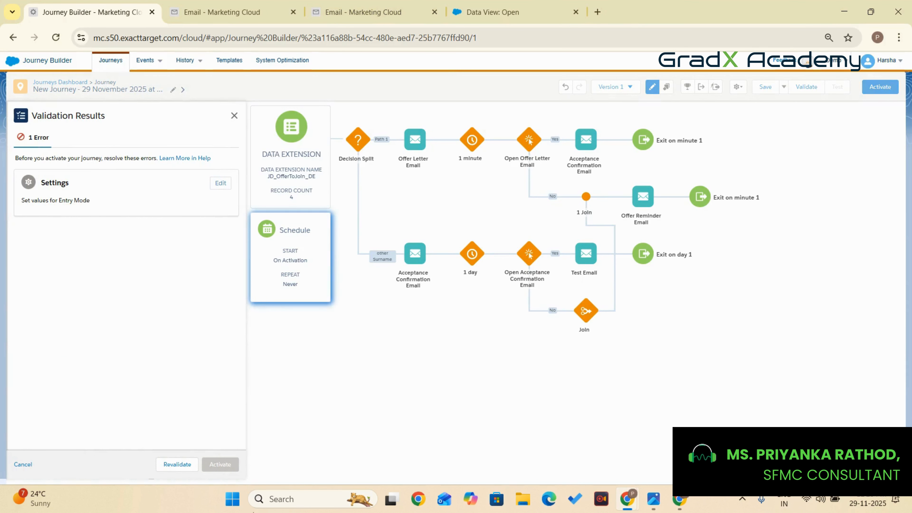
pyautogui.click(177, 464)
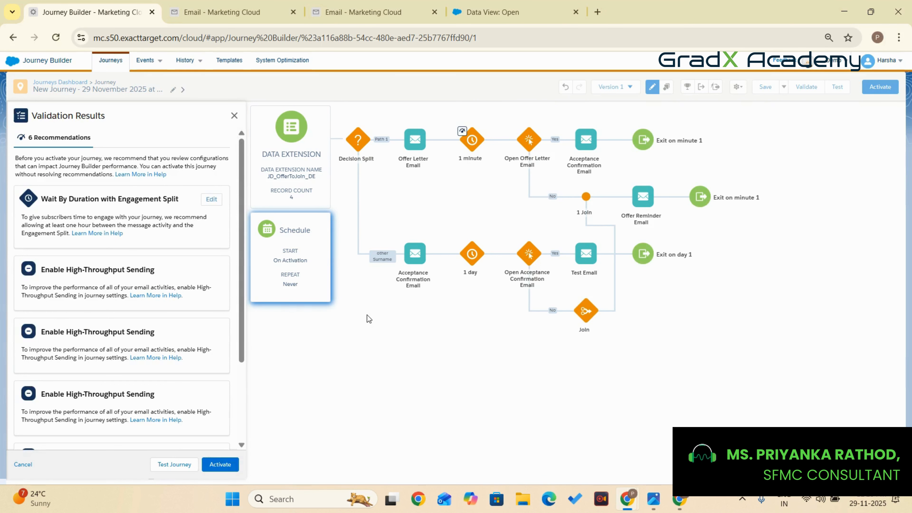
# Step: Set the wait duration on the other Surname path to 1 minute
pyautogui.click(471, 258)
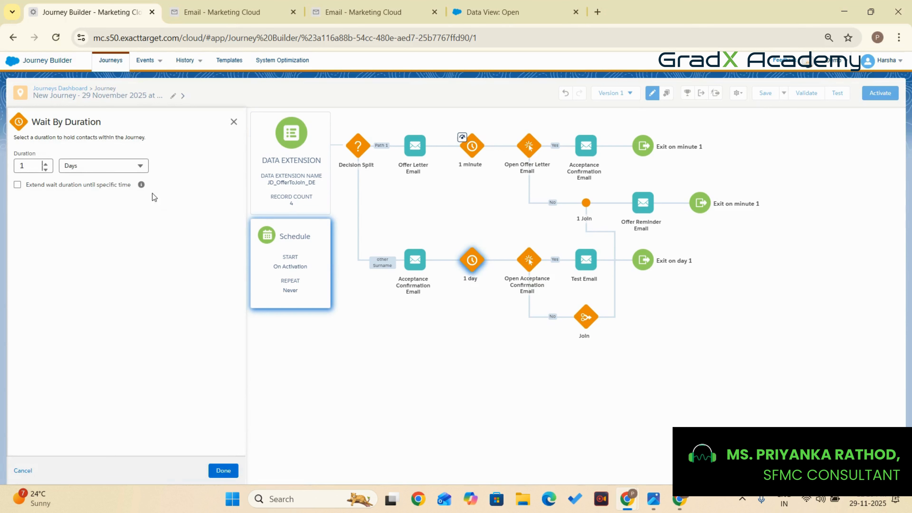
pyautogui.click(103, 166)
pyautogui.click(83, 183)
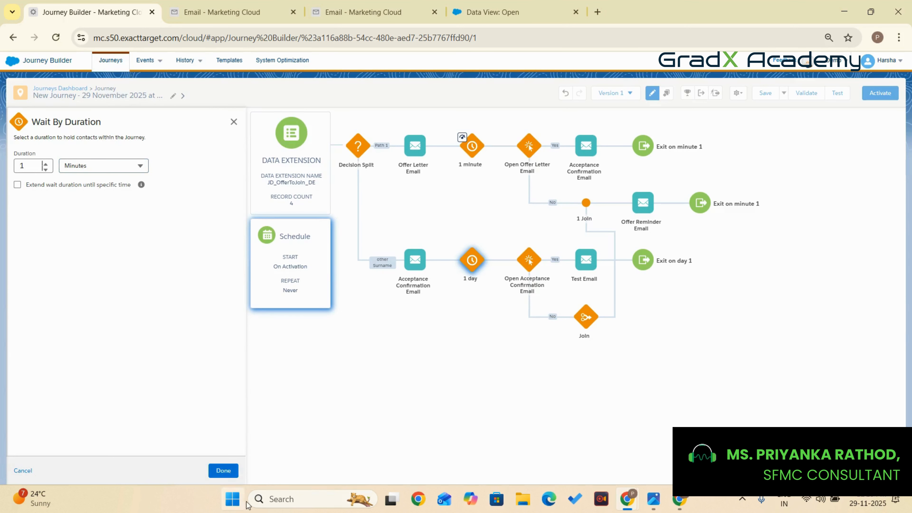
pyautogui.click(223, 471)
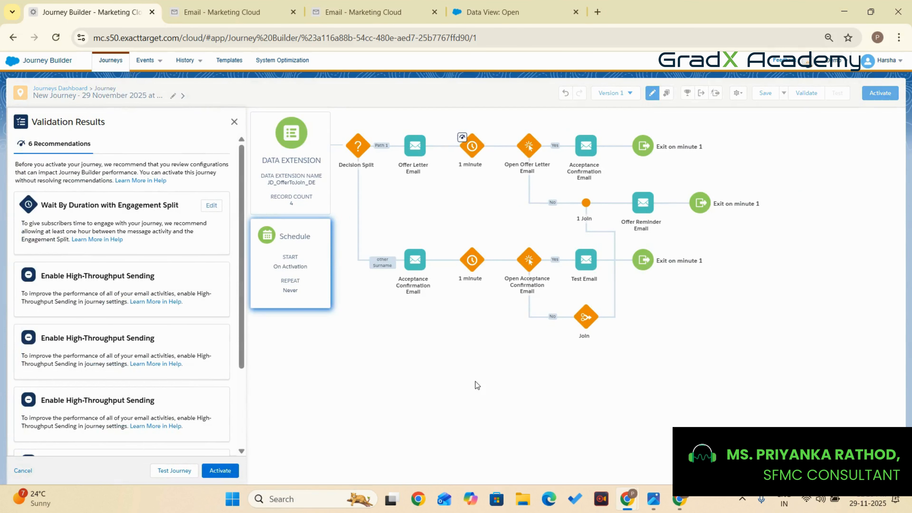
# Step: Activate the journey and return to its canvas
pyautogui.click(220, 470)
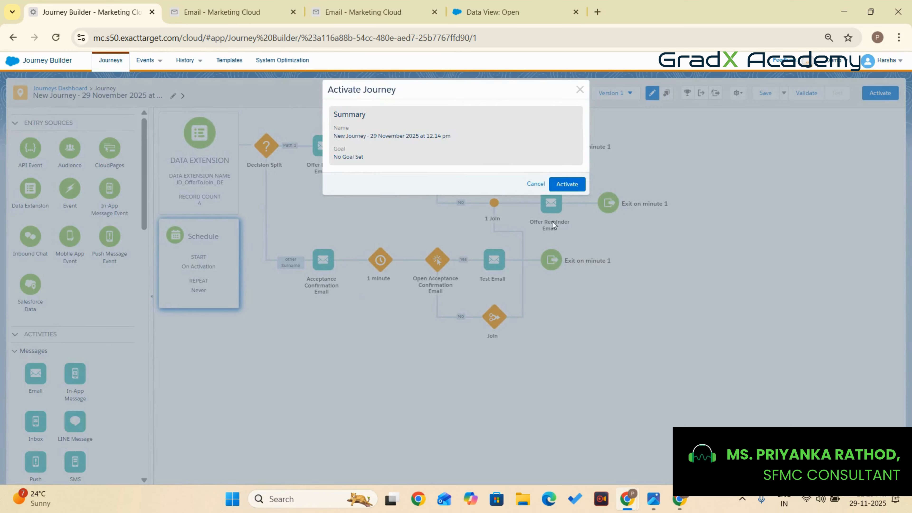
pyautogui.click(567, 184)
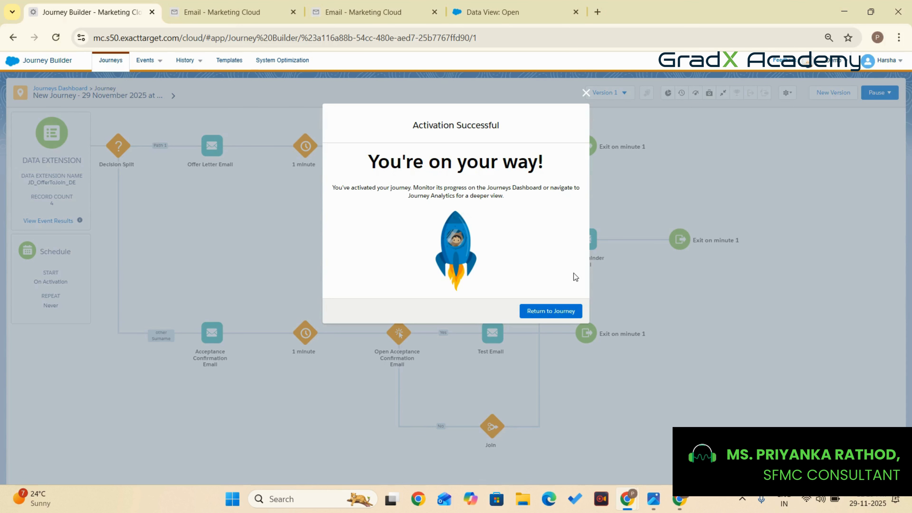
pyautogui.click(551, 310)
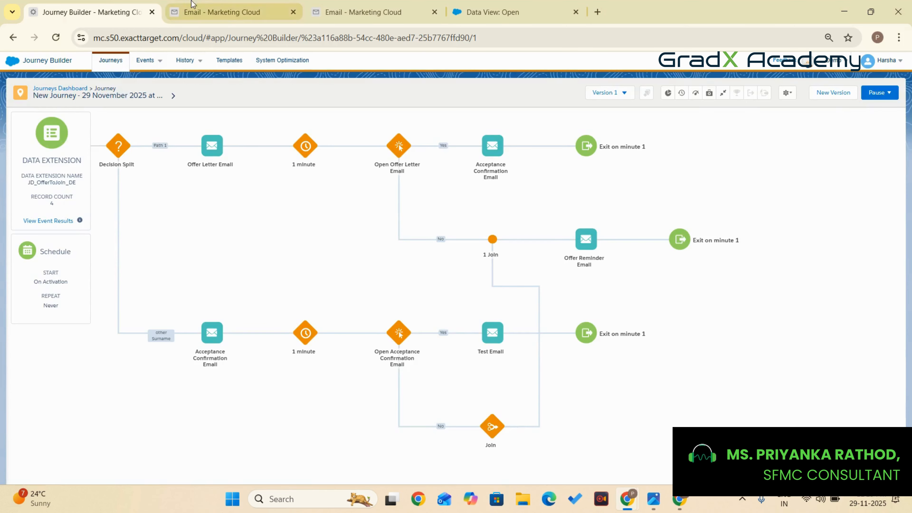
# Step: Look up the email address of the fourth record, with offer status Declined, in JD_OfferToJoin_DE
pyautogui.click(210, 11)
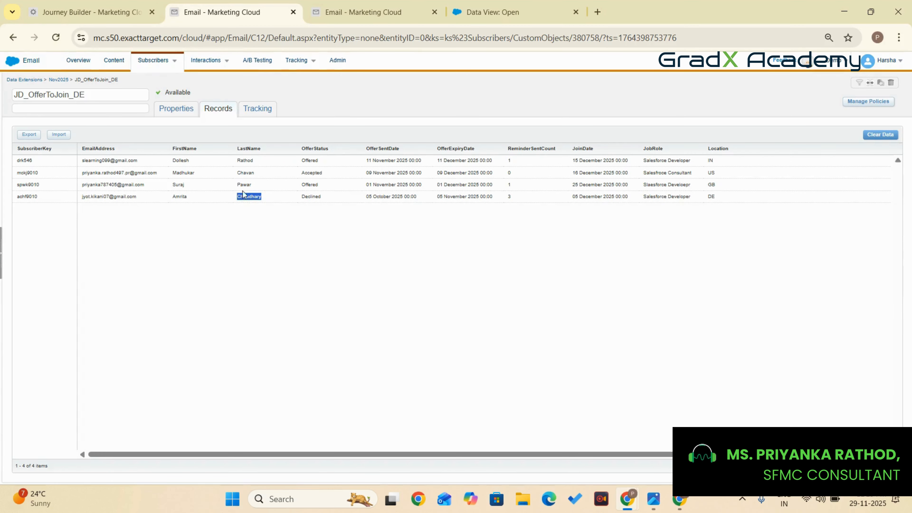
pyautogui.click(79, 199)
pyautogui.moveTo(133, 201); pyautogui.dragTo(139, 201)
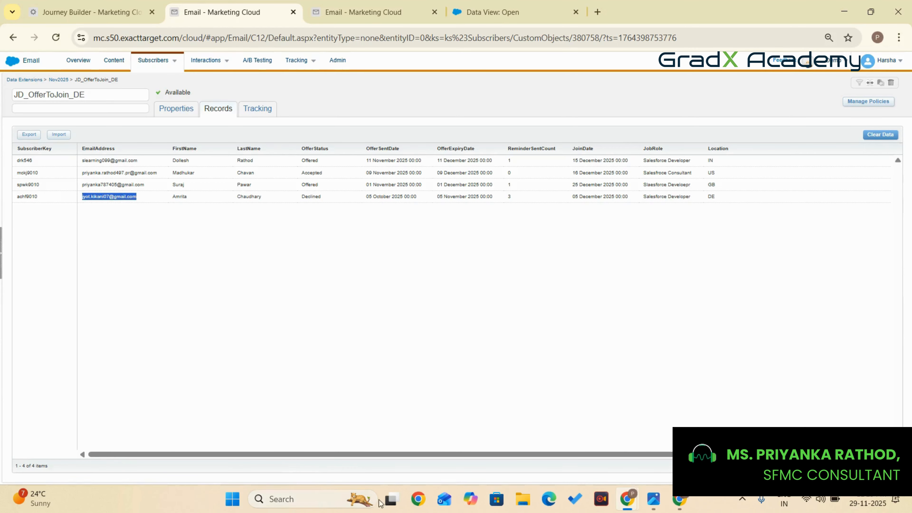
# Step: Switch to the Chrome profile of the Declined record's recipient and open its Gmail inbox
pyautogui.click(419, 499)
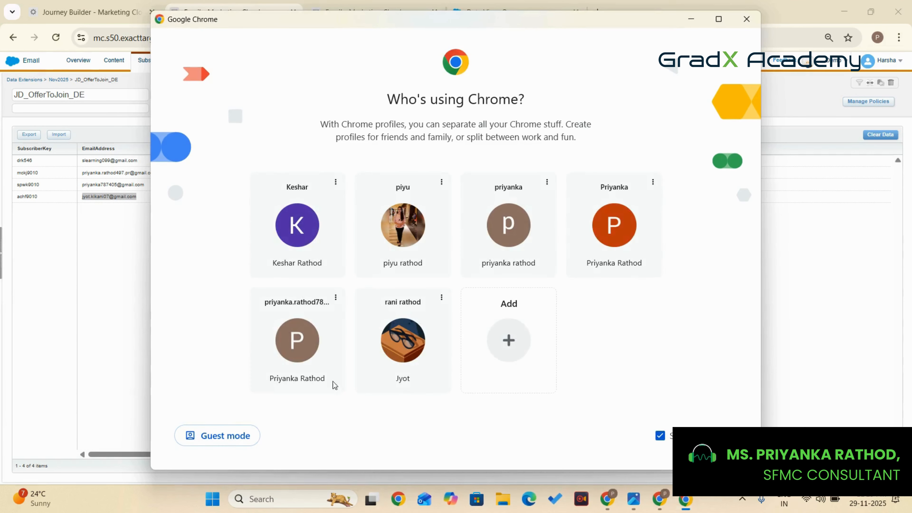
pyautogui.click(411, 336)
pyautogui.click(799, 71)
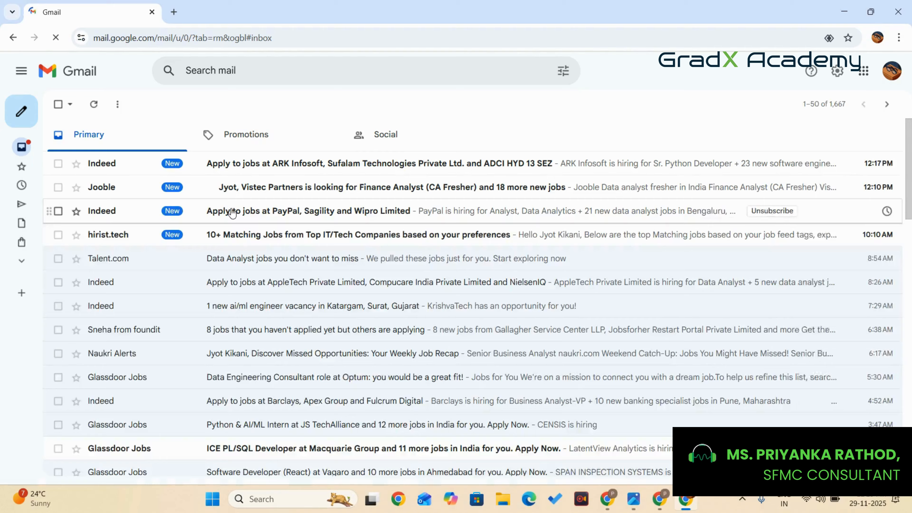
# Step: Open the newest "Your Offer from Marquery— Action Required" email in the Spam folder and report it as not spam
pyautogui.click(20, 261)
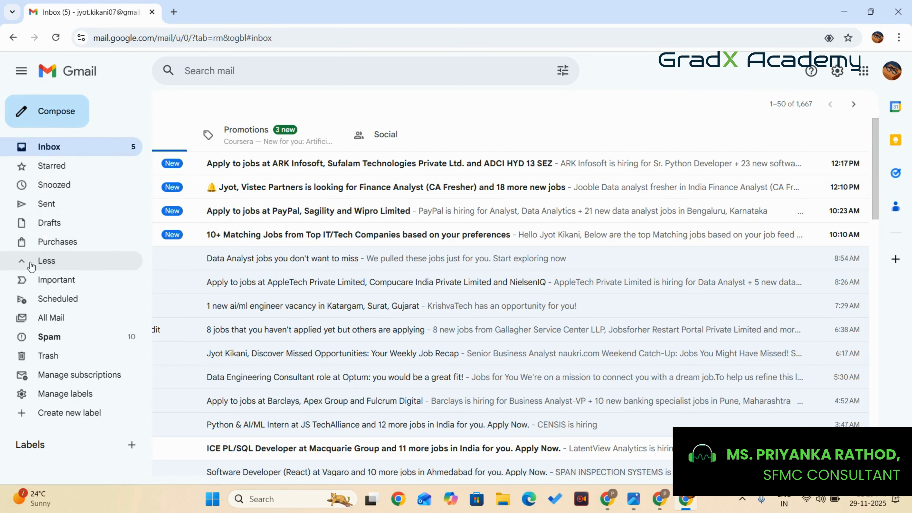
pyautogui.click(86, 337)
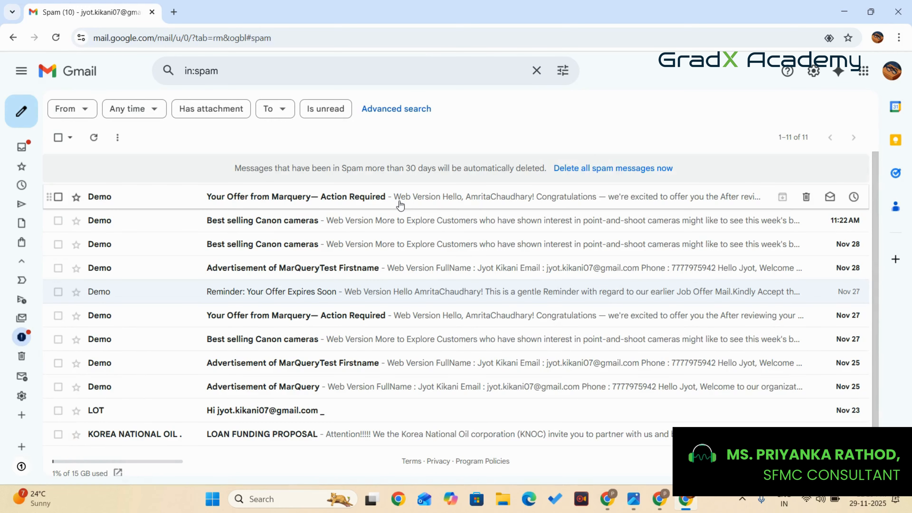
pyautogui.click(455, 200)
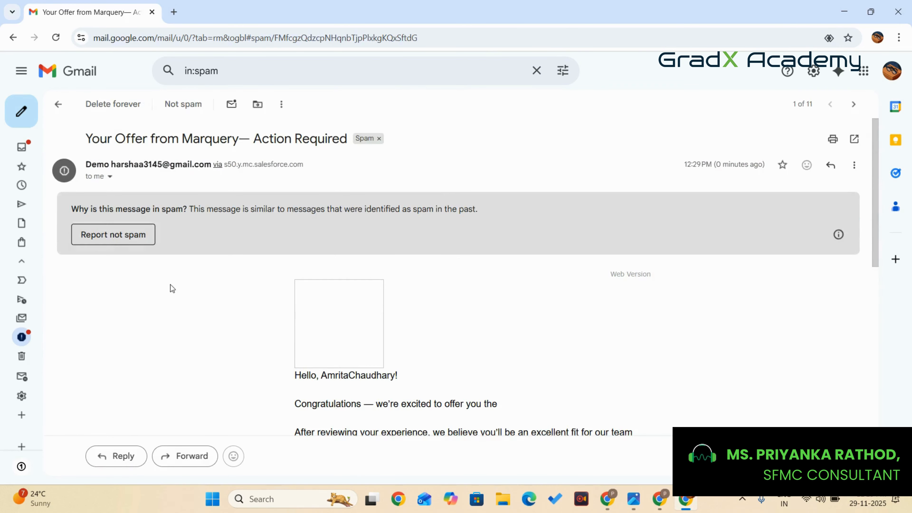
pyautogui.click(126, 237)
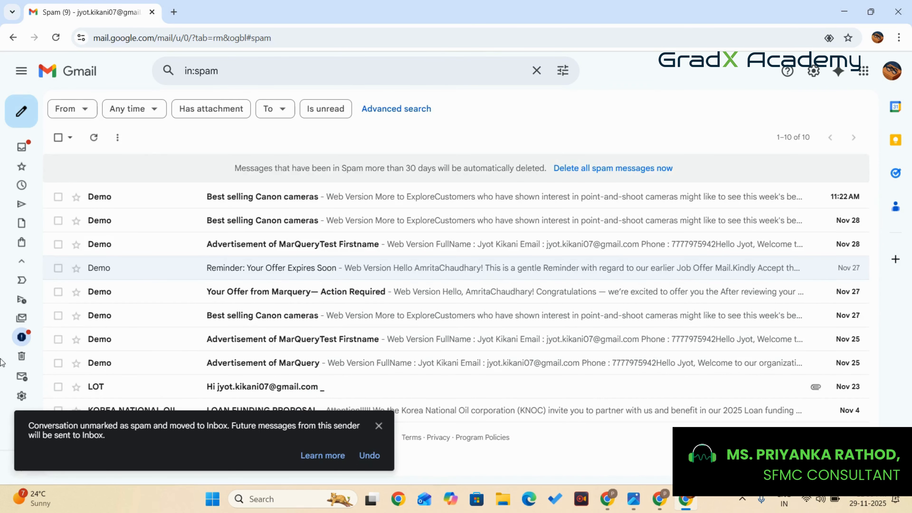
# Step: Open the offer email from All Mail and read through its content
pyautogui.moveTo(33, 315)
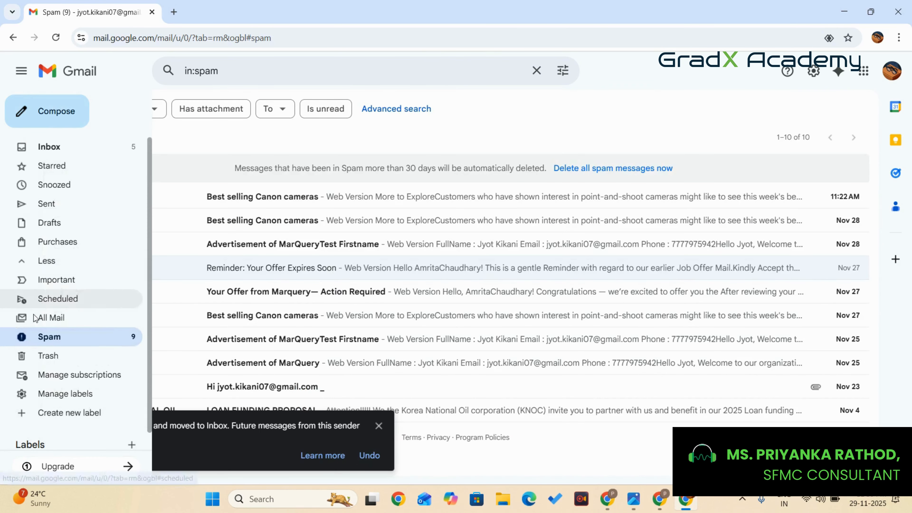
pyautogui.click(71, 324)
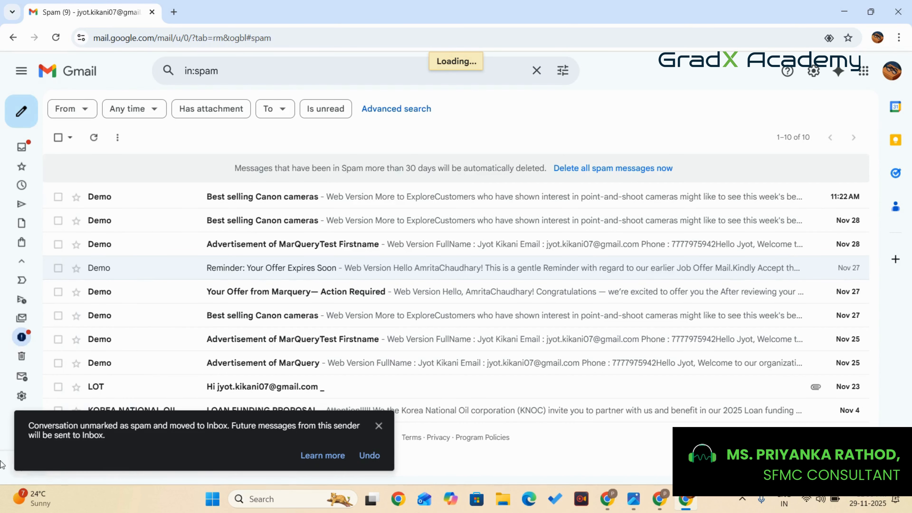
pyautogui.click(379, 426)
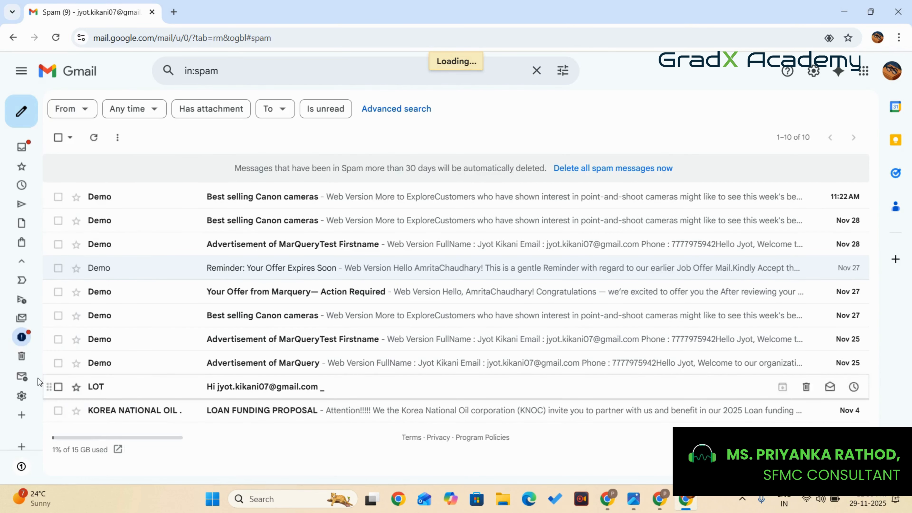
pyautogui.click(31, 320)
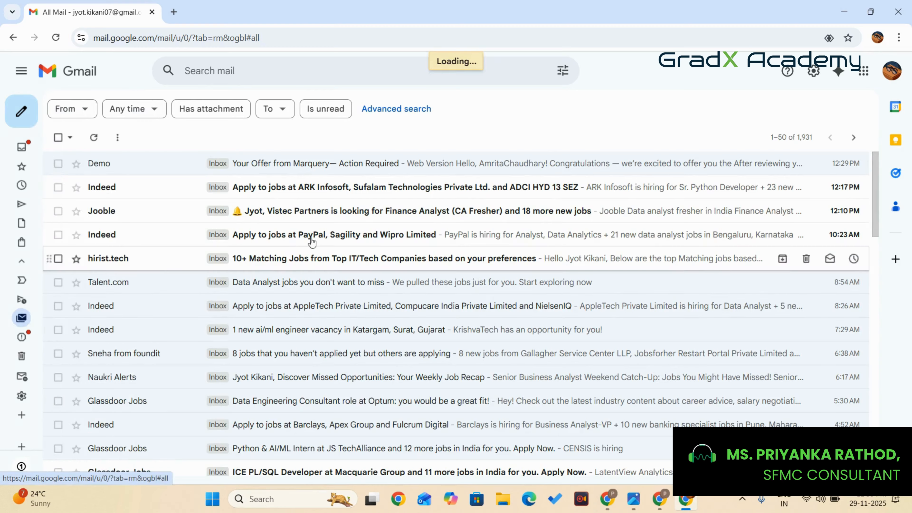
pyautogui.click(356, 165)
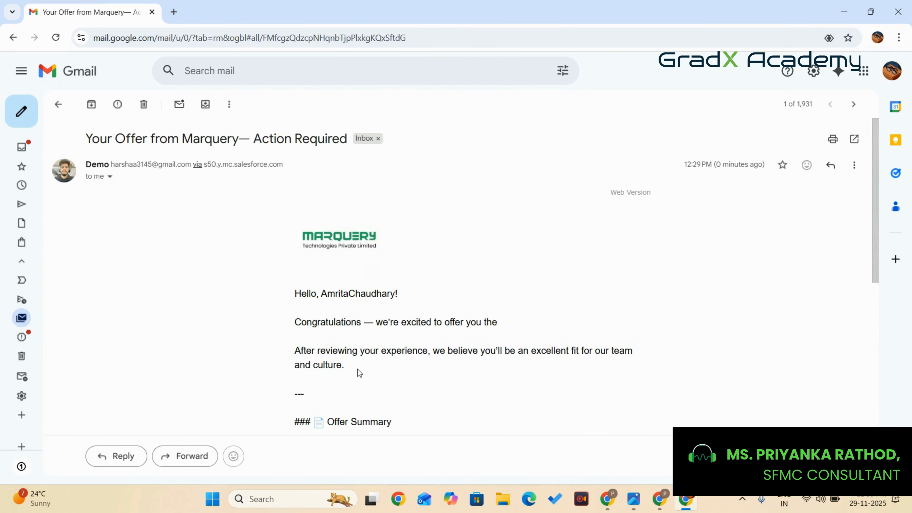
pyautogui.scroll(-2, 367, 301)
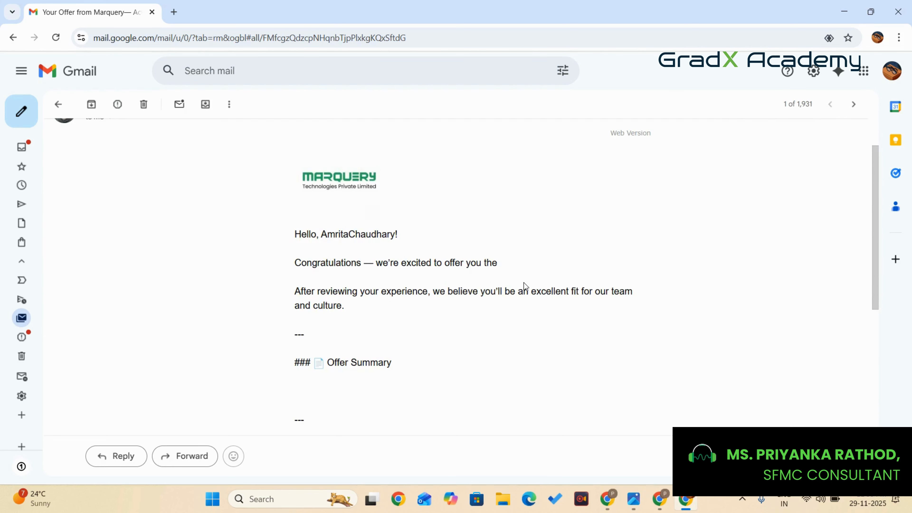
pyautogui.scroll(2, 544, 305)
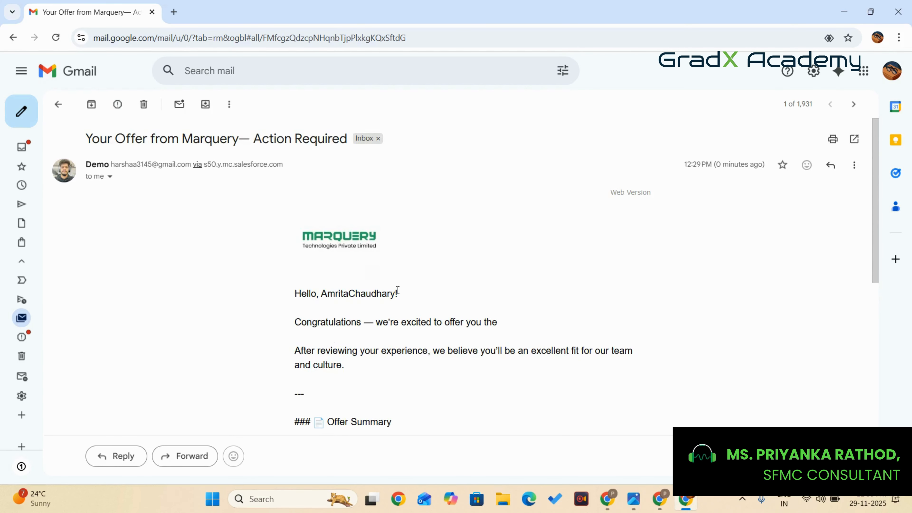
# Step: Switch back to Marketing Cloud and review the active journey's email paths on the canvas
pyautogui.hotkey('alt', 'Tab')
pyautogui.hotkey('alt', 'Tab')
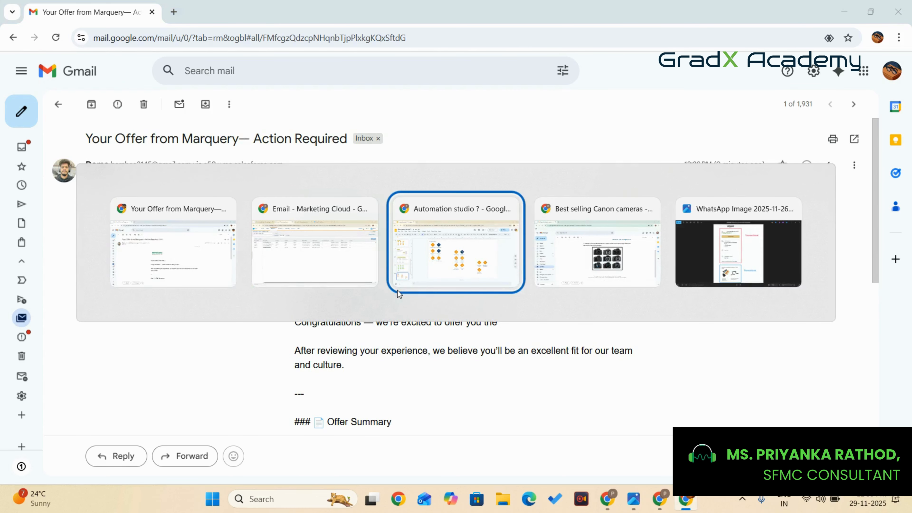
pyautogui.click(310, 268)
pyautogui.click(119, 5)
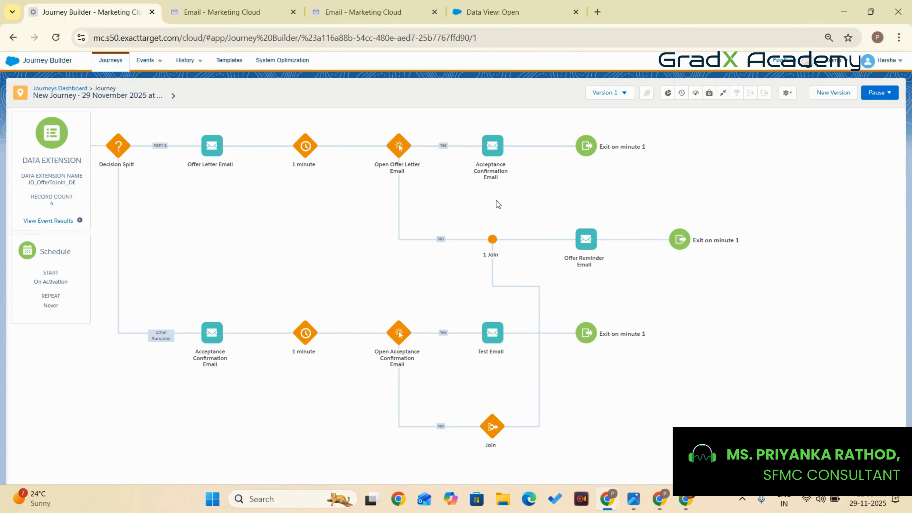
# Step: Switch to the recipient's Gmail and check the Spam folder for further emails from the journey
pyautogui.hotkey('alt', 'Tab')
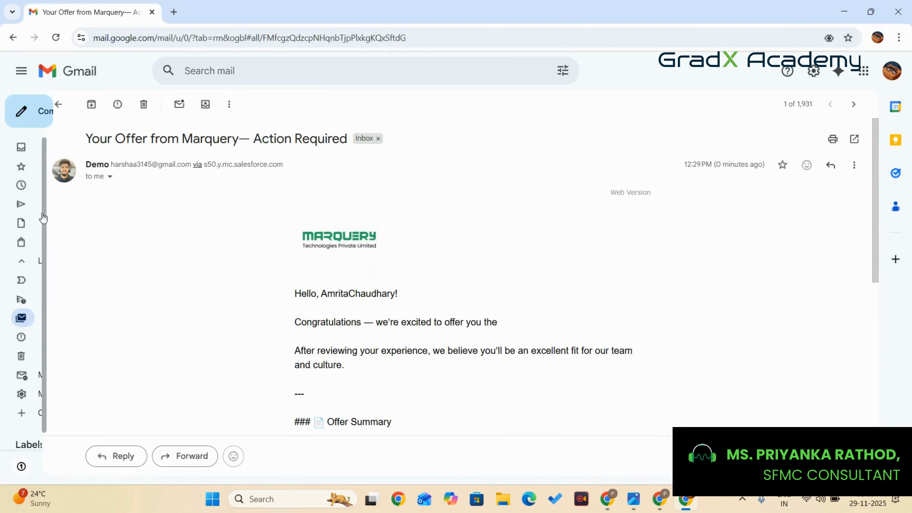
pyautogui.click(53, 338)
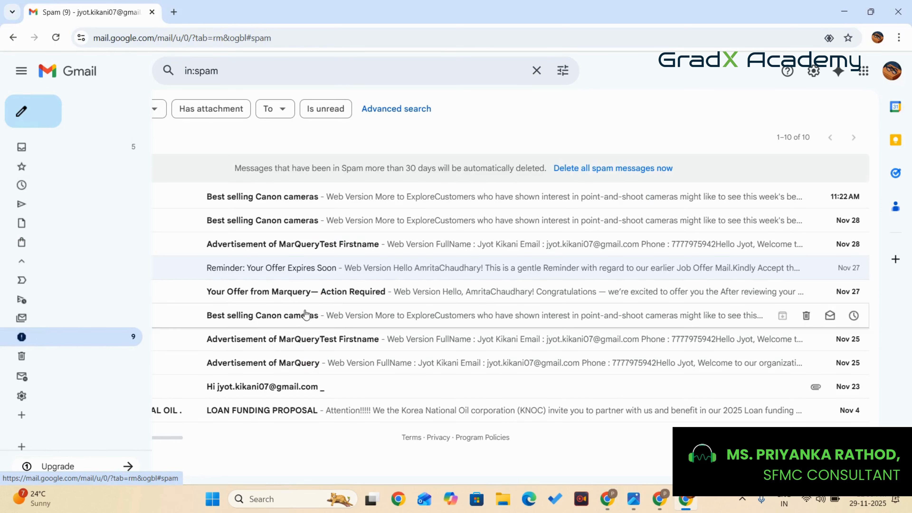
pyautogui.moveTo(28, 349)
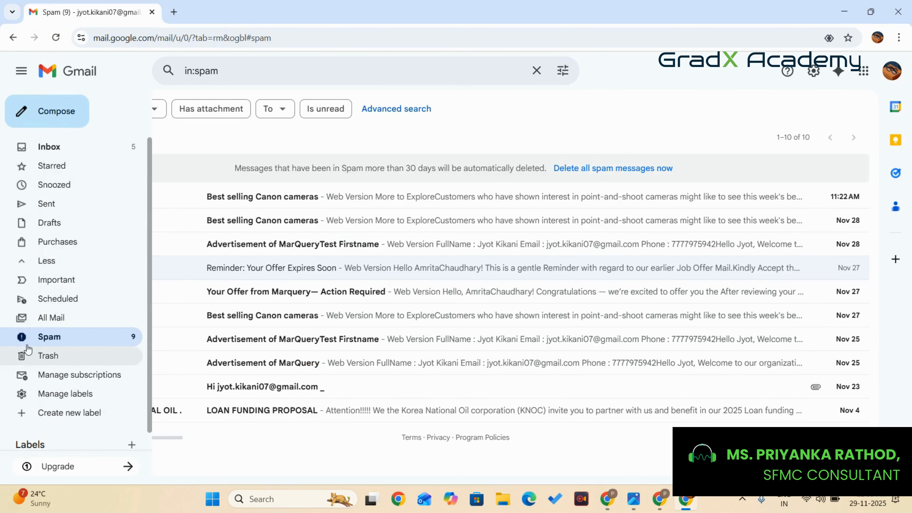
pyautogui.click(71, 342)
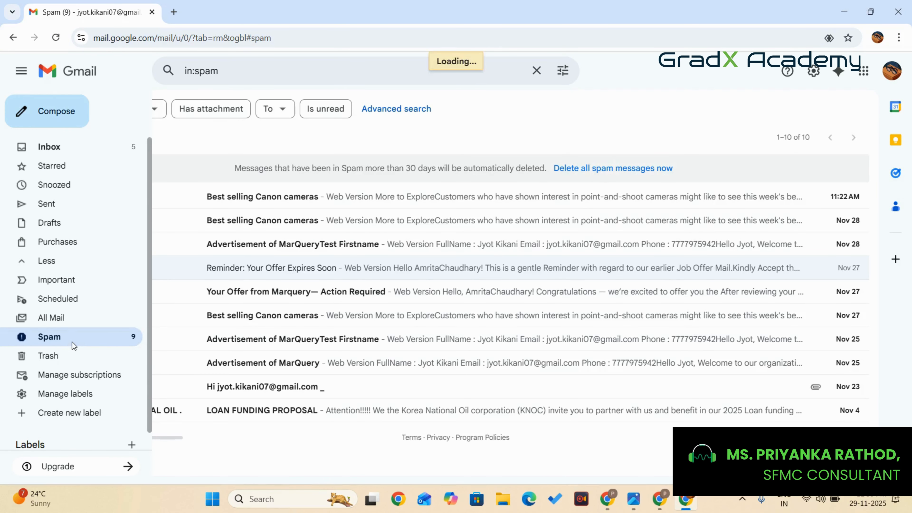
# Step: Return to the JD_OfferToJoin_DE records and examine the email address and last name of the Accepted record
pyautogui.hotkey('alt', 'Tab')
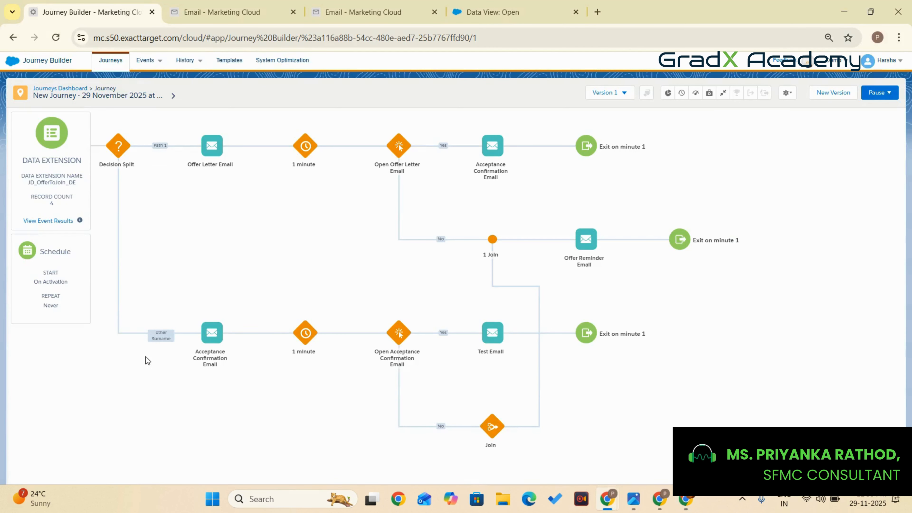
pyautogui.click(245, 14)
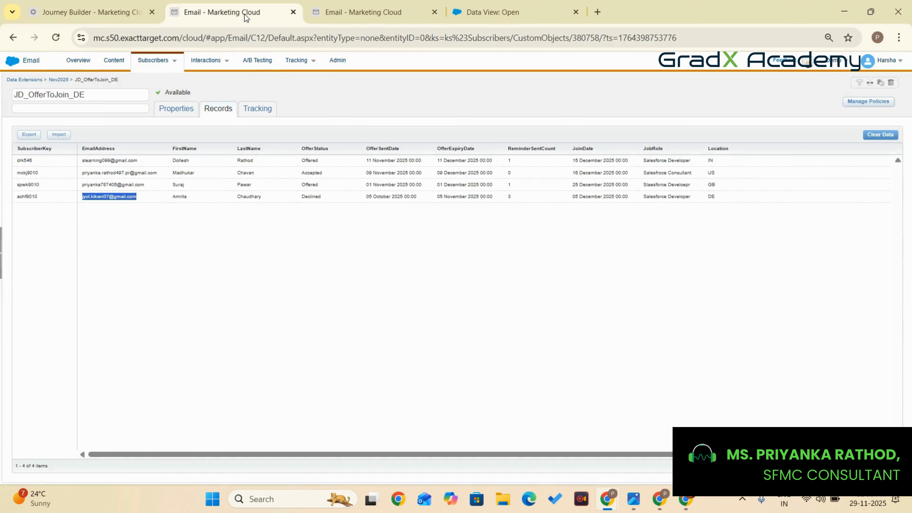
pyautogui.click(181, 238)
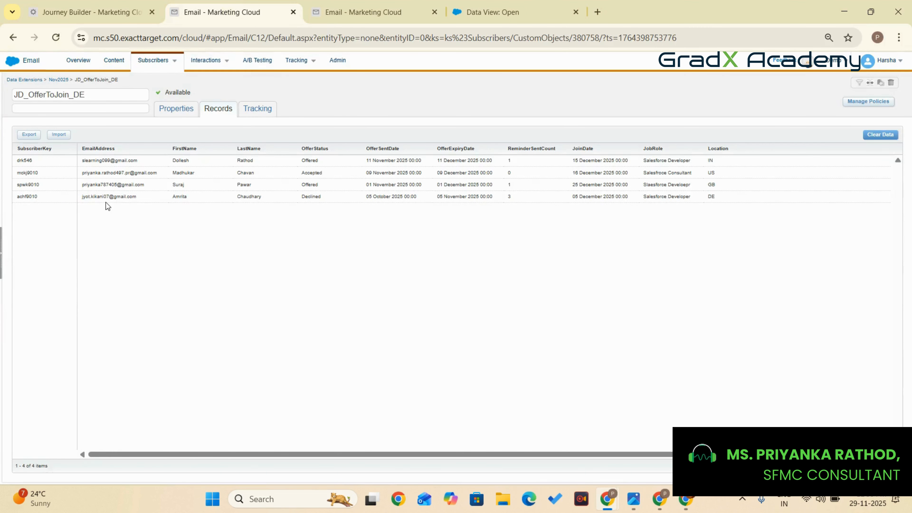
pyautogui.tripleClick(107, 172)
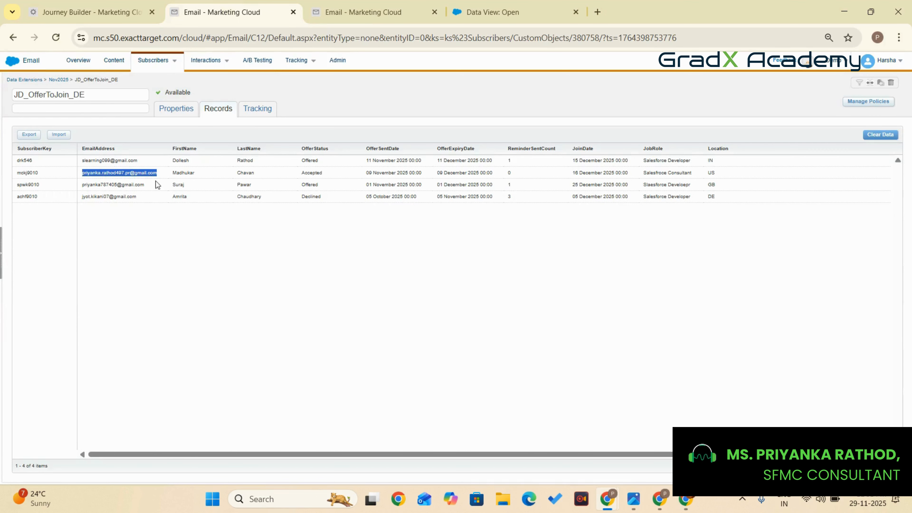
pyautogui.doubleClick(245, 173)
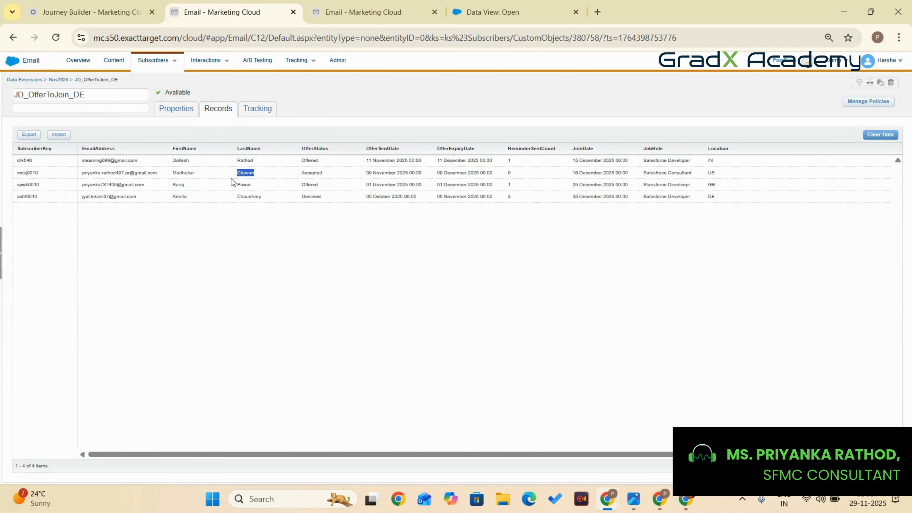
pyautogui.tripleClick(147, 173)
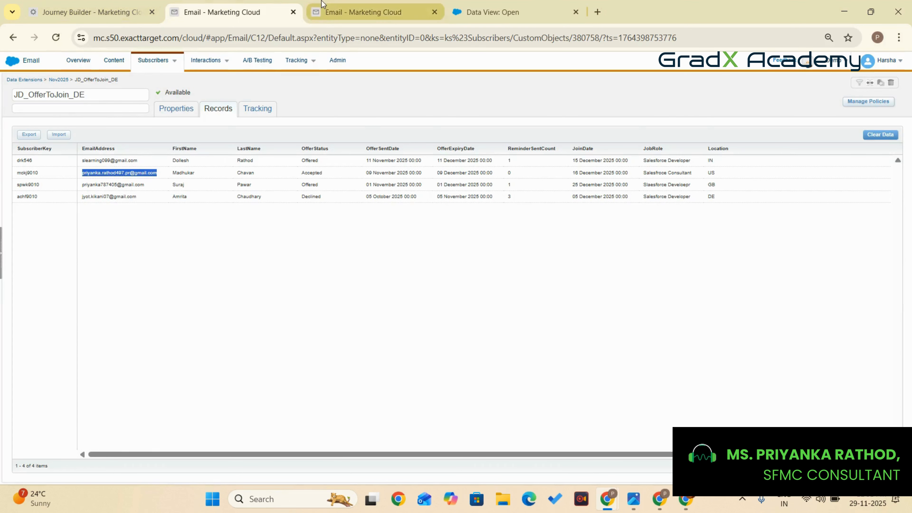
# Step: Return to the journey canvas in Journey Builder
pyautogui.click(323, 9)
pyautogui.click(192, 9)
pyautogui.click(108, 10)
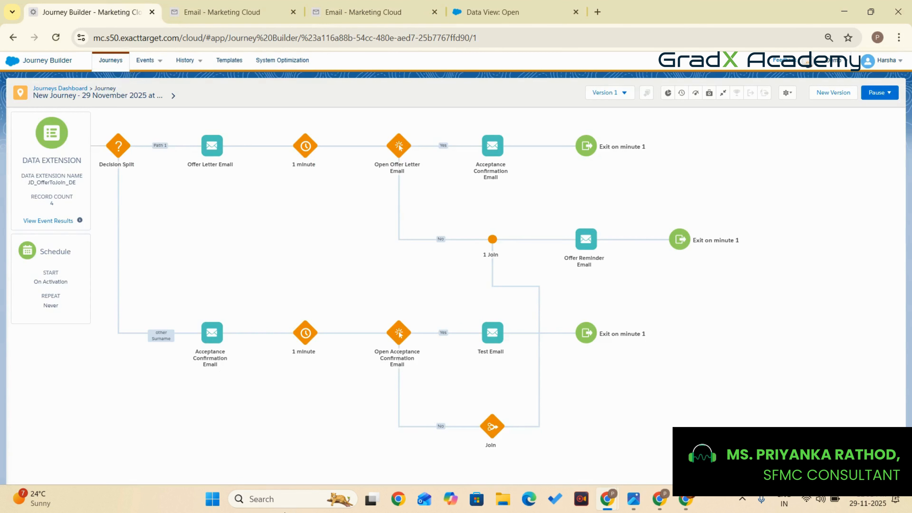
# Step: Switch to the Chrome profile of the Accepted record's recipient and open its Gmail inbox
pyautogui.click(398, 499)
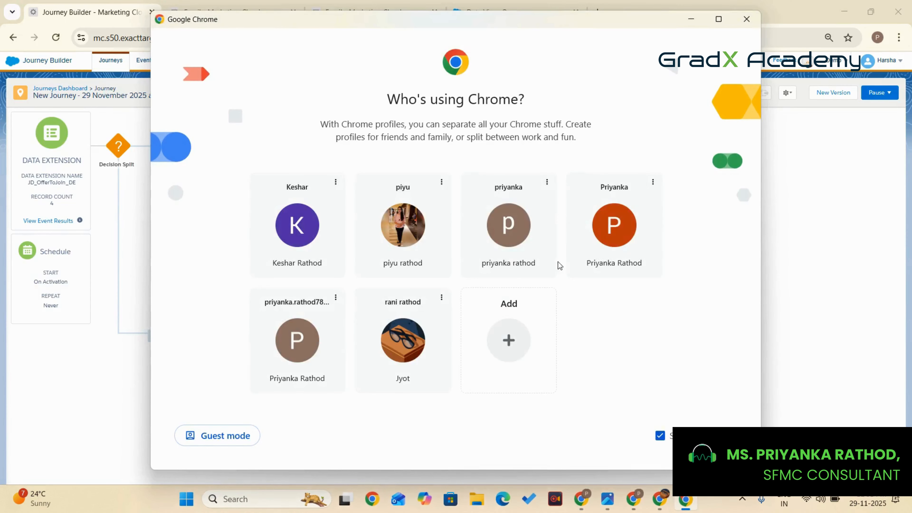
pyautogui.click(614, 230)
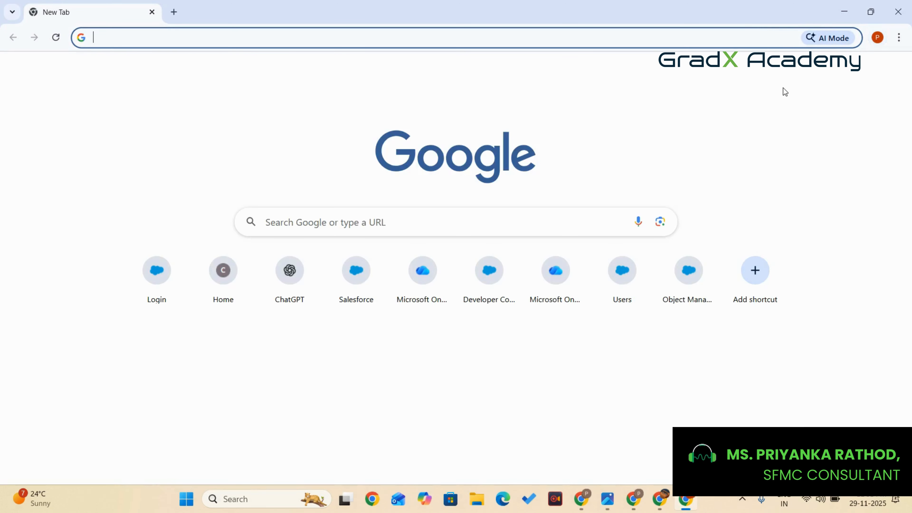
pyautogui.click(800, 71)
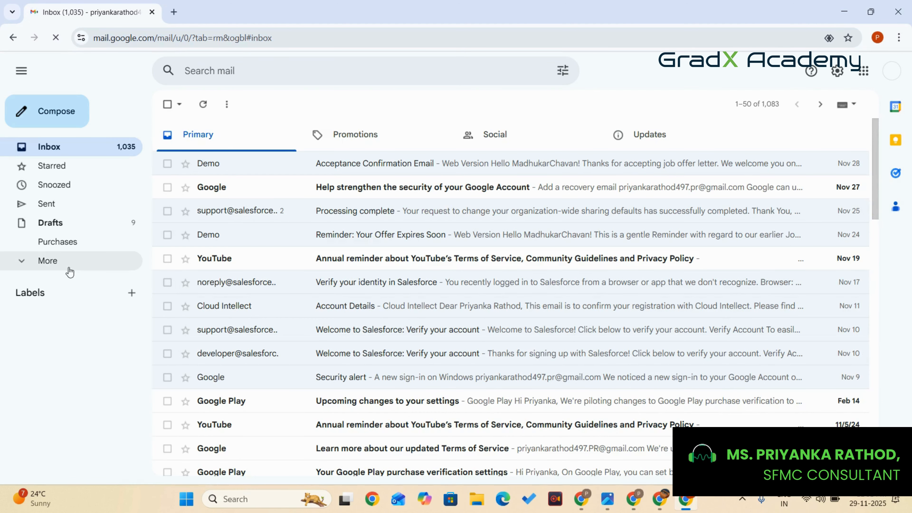
# Step: Report the newest Acceptance Confirmation Email in Spam as not spam and open it from All Mail
pyautogui.click(41, 262)
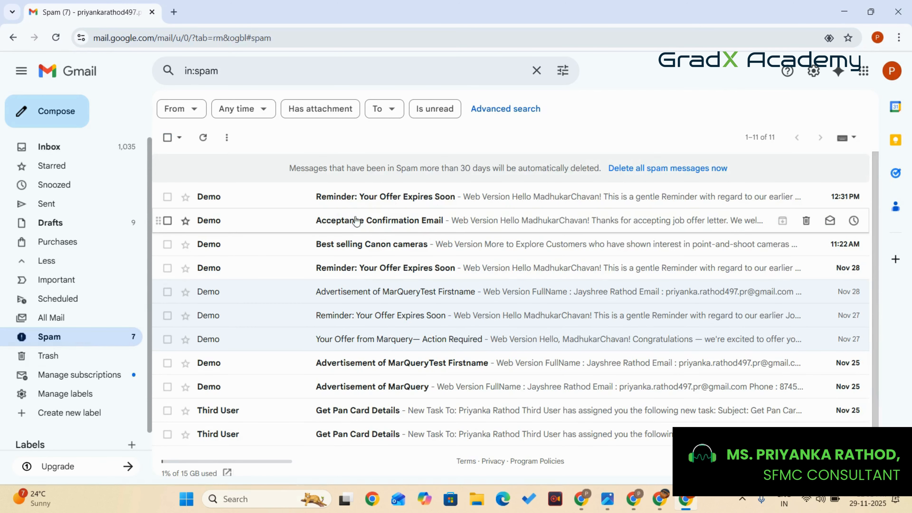
pyautogui.click(600, 226)
pyautogui.click(216, 235)
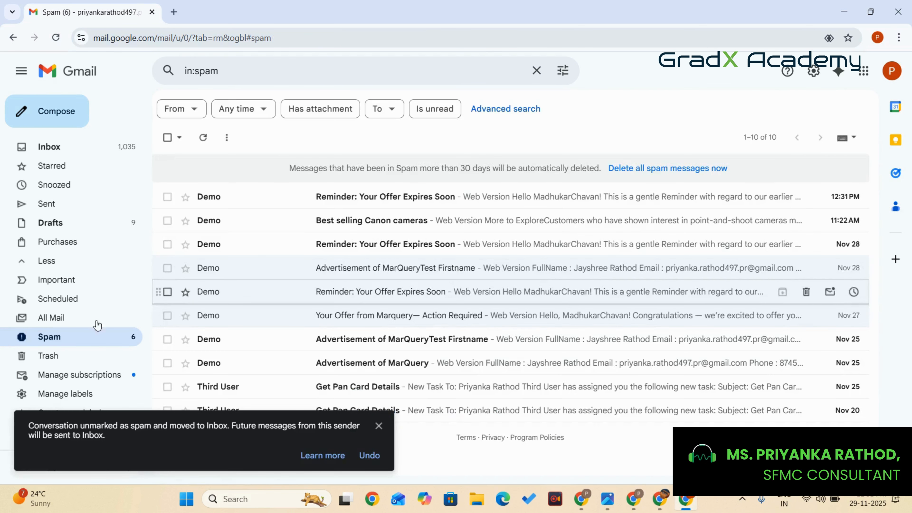
pyautogui.click(63, 320)
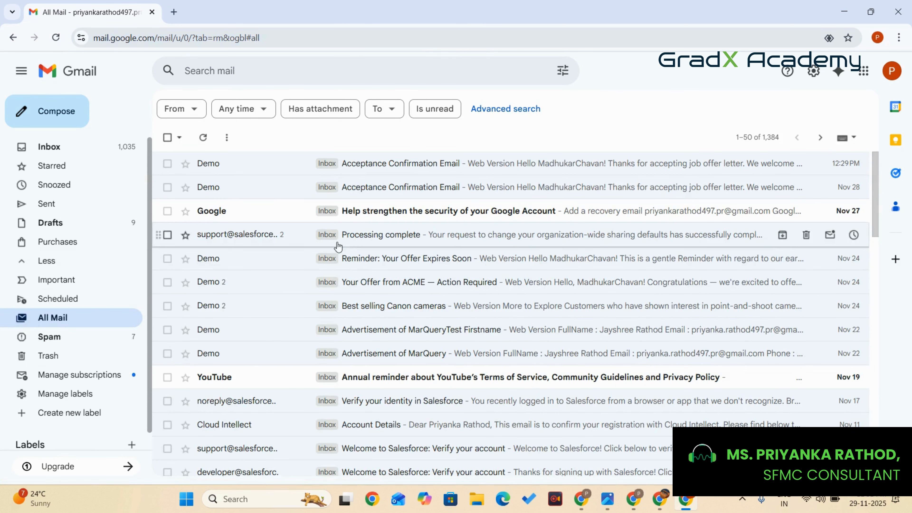
pyautogui.click(413, 163)
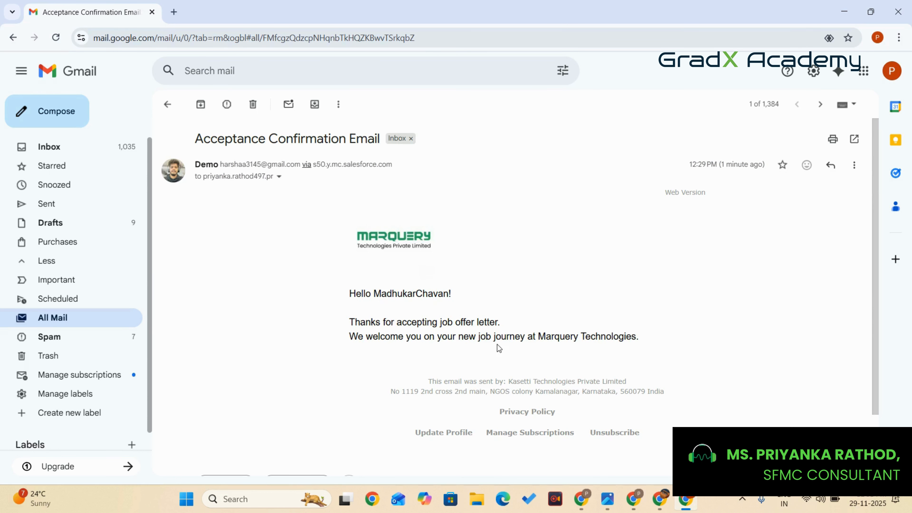
# Step: Return to the journey canvas in Journey Builder, reload it, and examine the contact counts per activity and the options for pausing or stopping the journey
pyautogui.hotkey('alt', 'Tab')
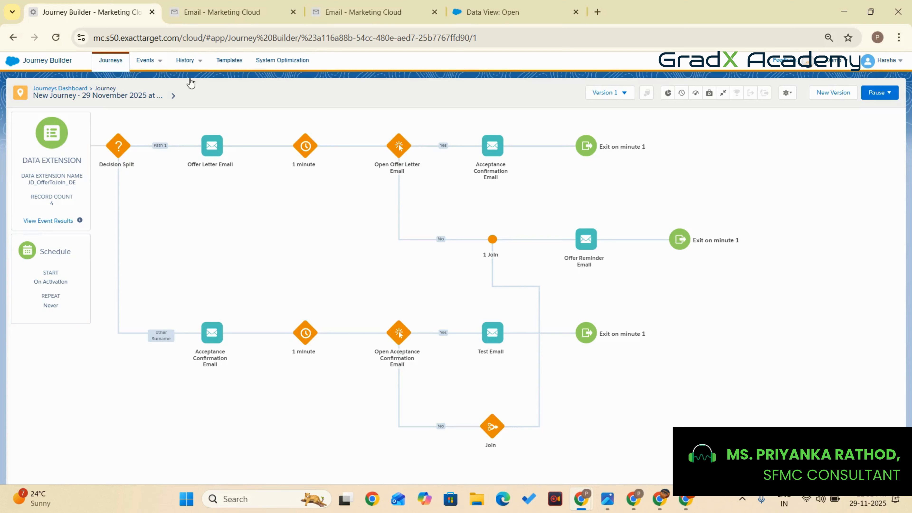
pyautogui.click(56, 37)
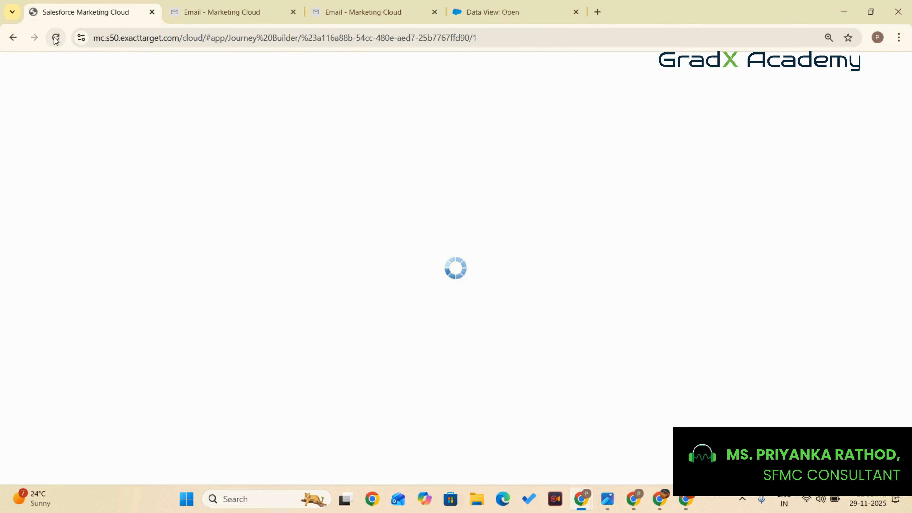
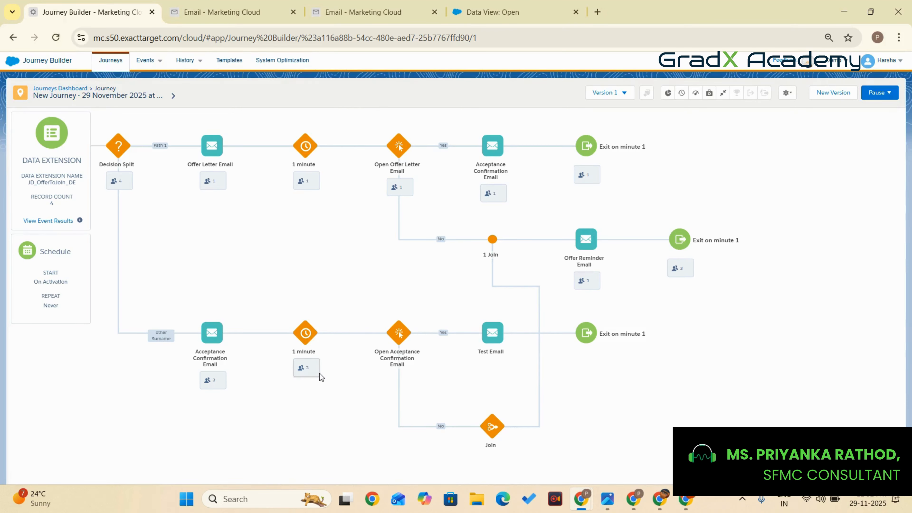
pyautogui.moveTo(310, 366)
pyautogui.click(894, 99)
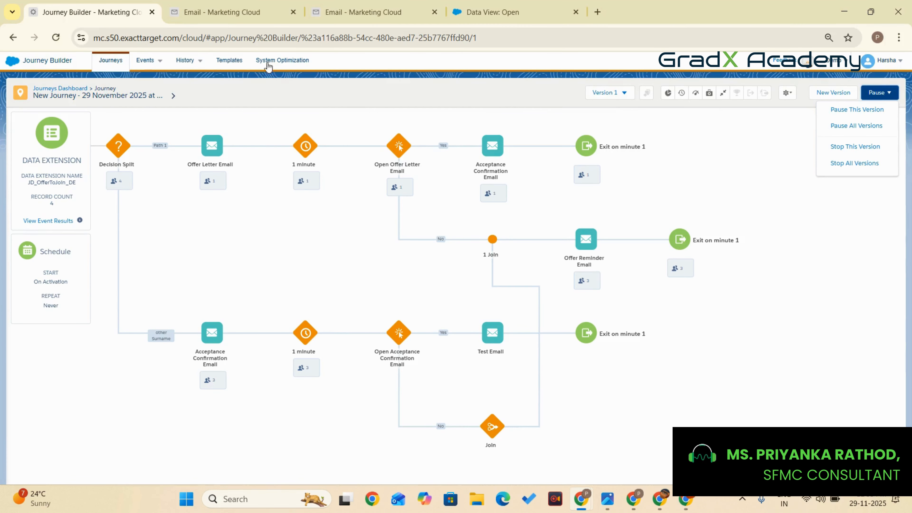
# Step: Open the Journeys Dashboard from the Email Studio browser tab and create a new blank journey
pyautogui.moveTo(193, 68)
pyautogui.moveTo(9, 65)
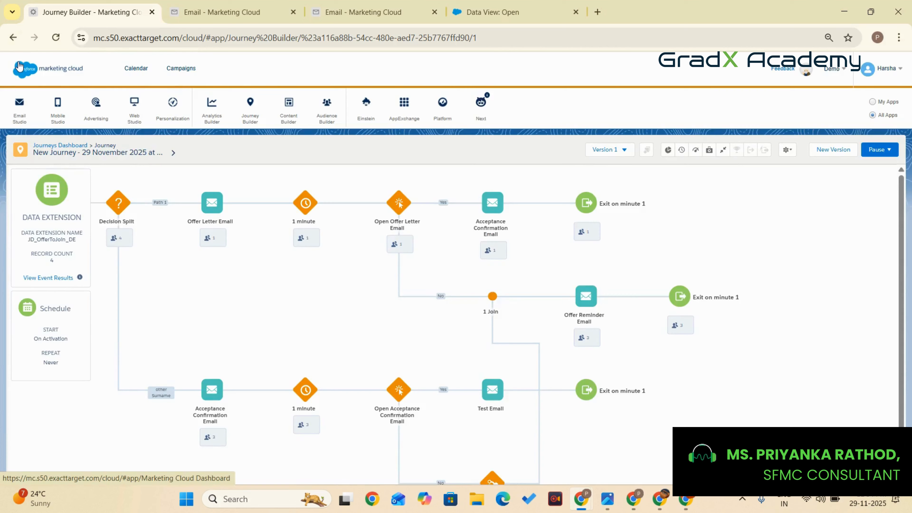
pyautogui.hotkey('ctrl', 'Tab')
pyautogui.click(23, 64)
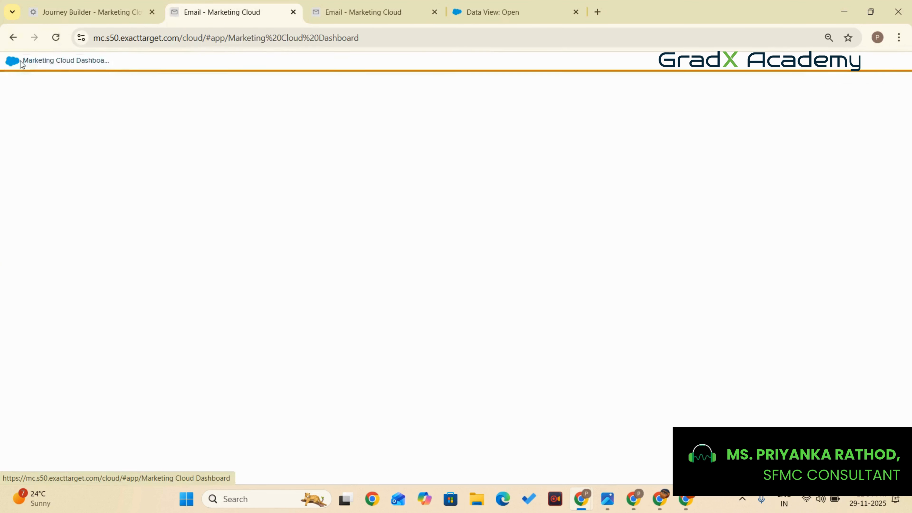
pyautogui.moveTo(252, 126)
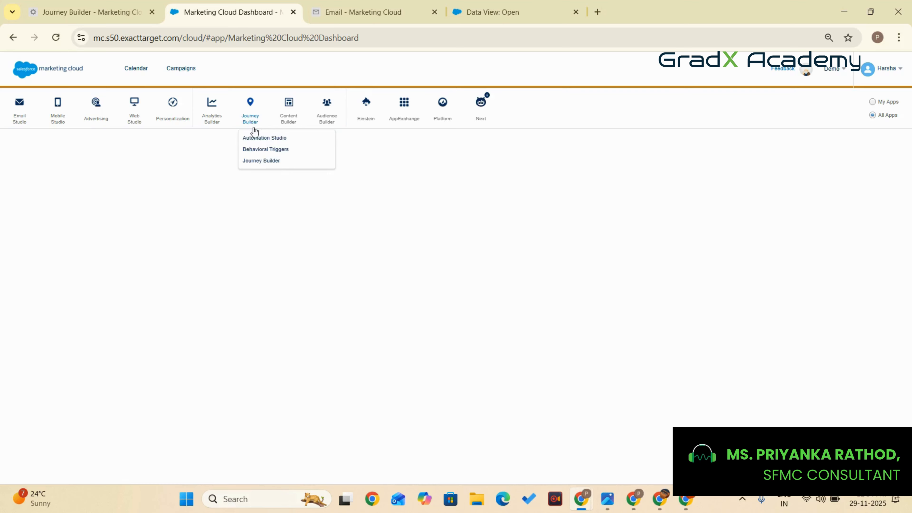
pyautogui.click(261, 161)
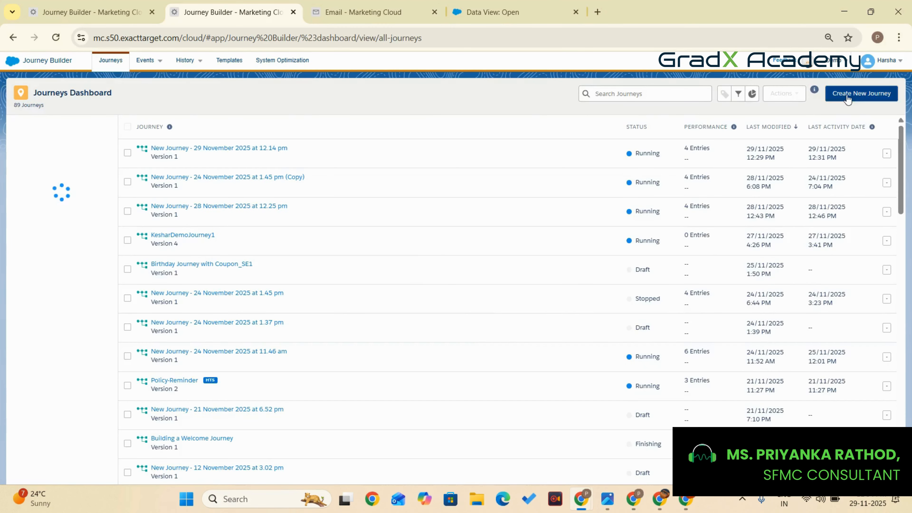
pyautogui.click(858, 95)
pyautogui.click(222, 470)
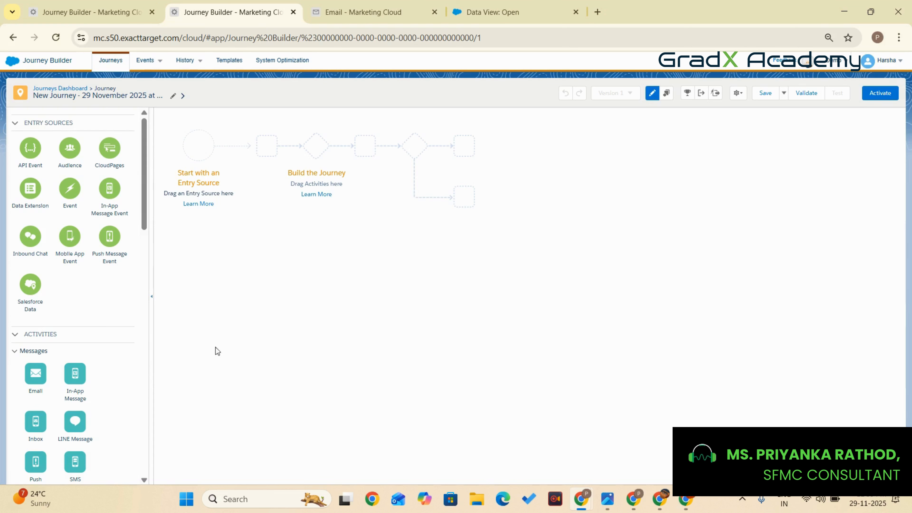
# Step: Examine the entry sources and the message, advertising, flow control, customer update, and Sales & Service Cloud activities available for the new journey
pyautogui.scroll(-3, 99, 251)
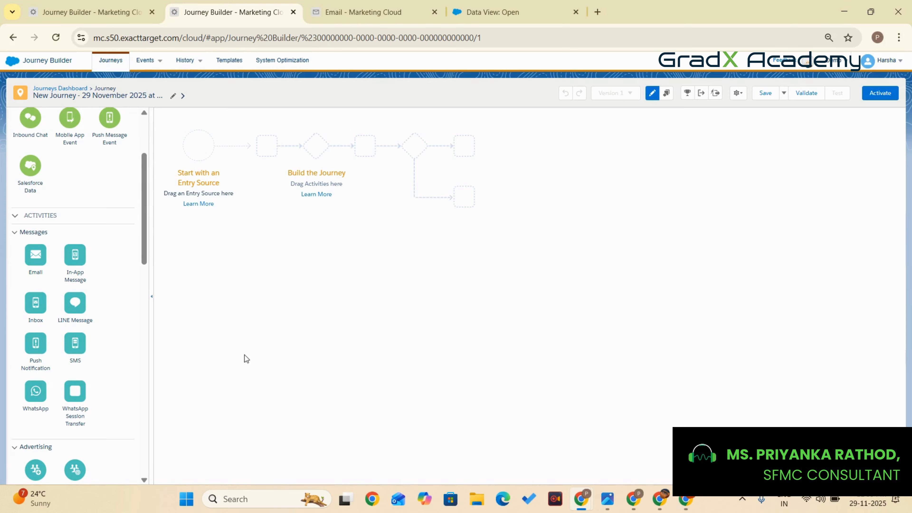
pyautogui.scroll(-6, 98, 311)
pyautogui.scroll(-3, 99, 298)
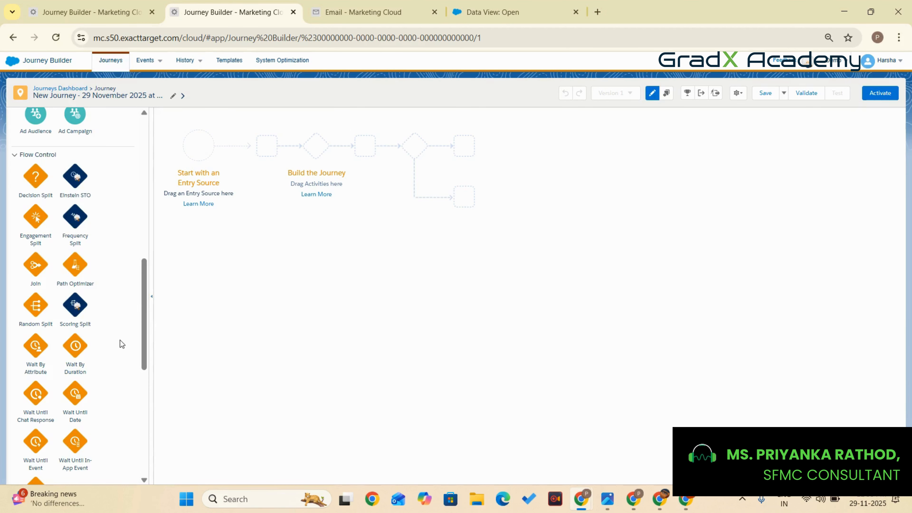
pyautogui.scroll(-4, 119, 334)
pyautogui.scroll(2, 118, 328)
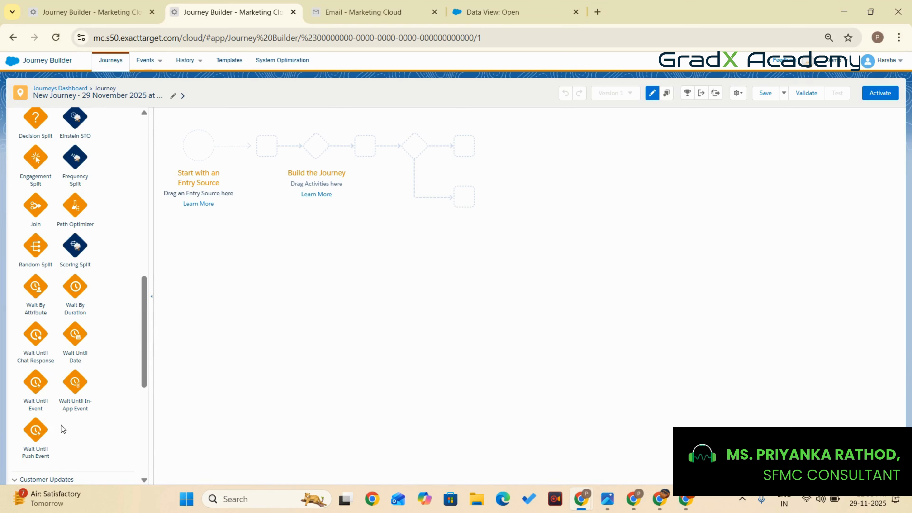
pyautogui.scroll(-6, 55, 341)
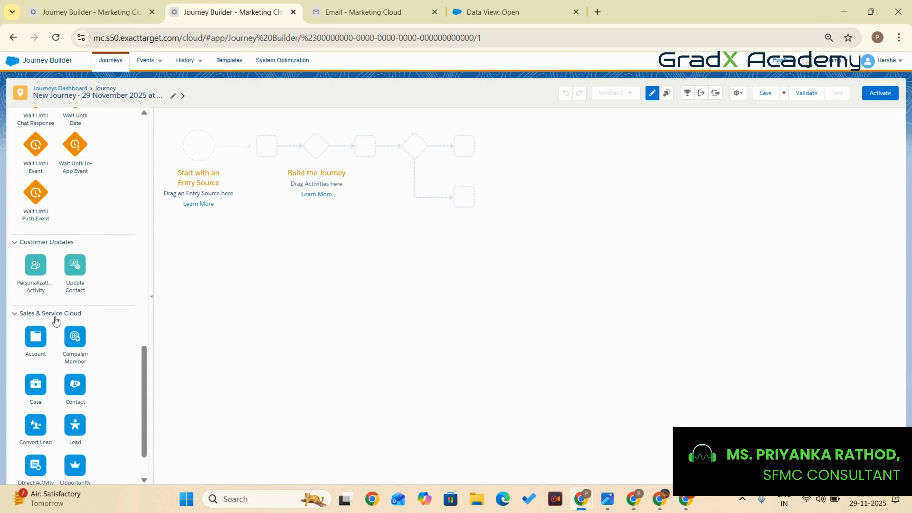
pyautogui.scroll(-2, 61, 401)
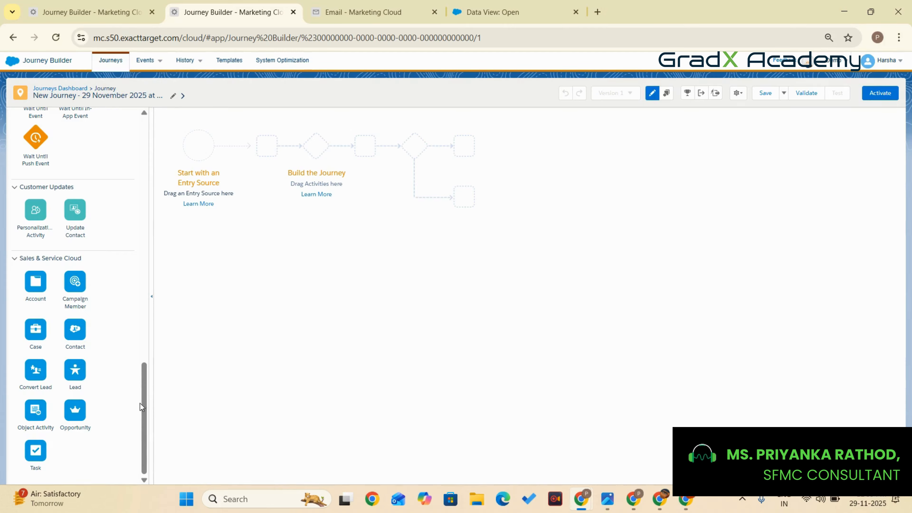
pyautogui.moveTo(140, 403); pyautogui.dragTo(144, 113)
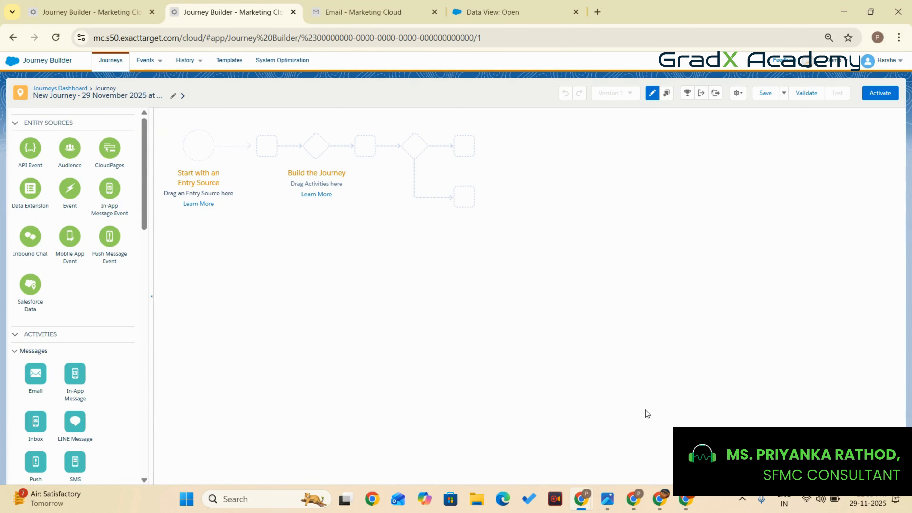
# Step: Switch to the "Automation studio ?" presentation in Google Slides and view the Flow Control slide
pyautogui.hotkey('alt', 'Tab')
pyautogui.click(305, 335)
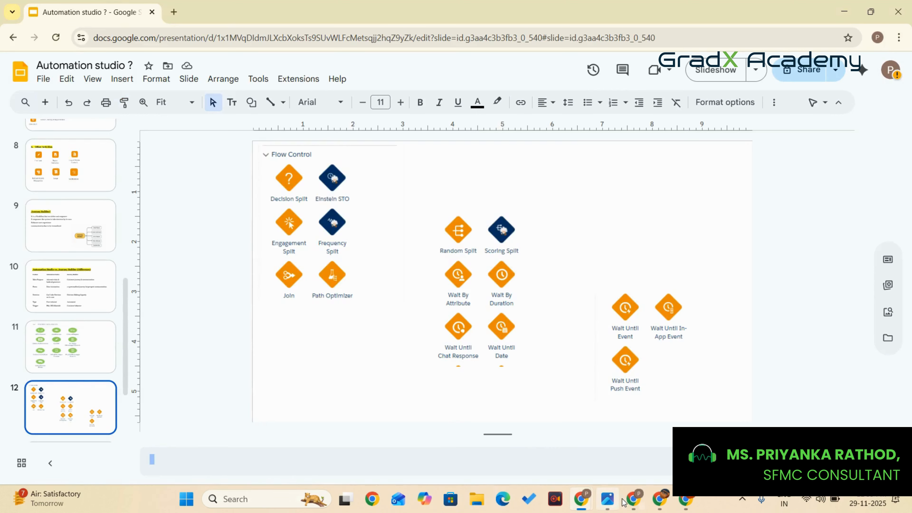
pyautogui.moveTo(632, 508)
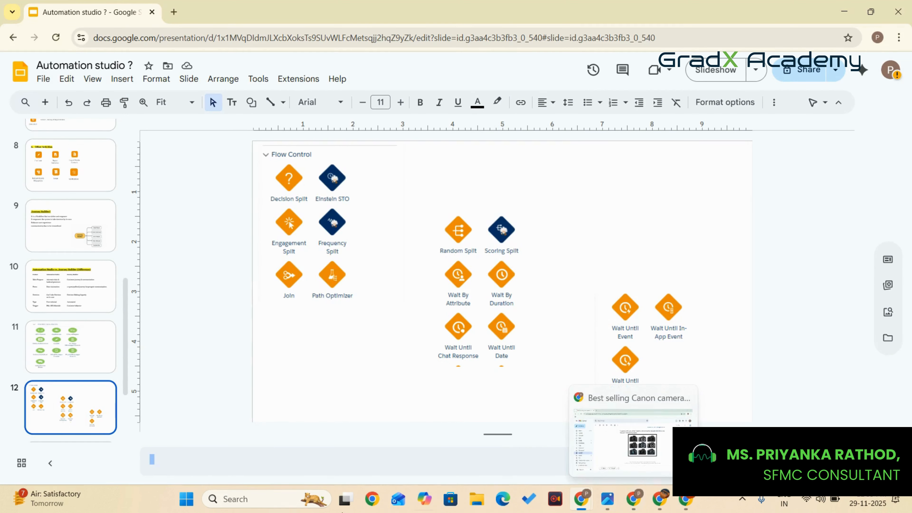
pyautogui.click(564, 502)
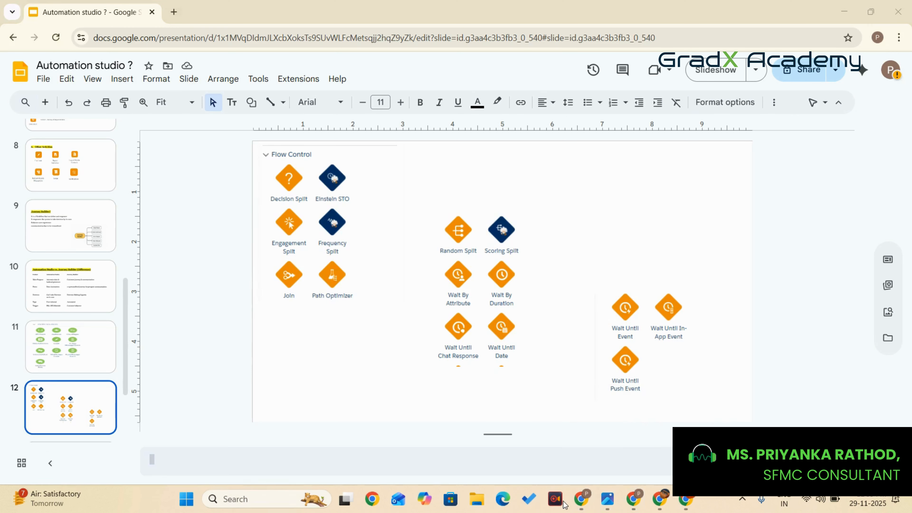